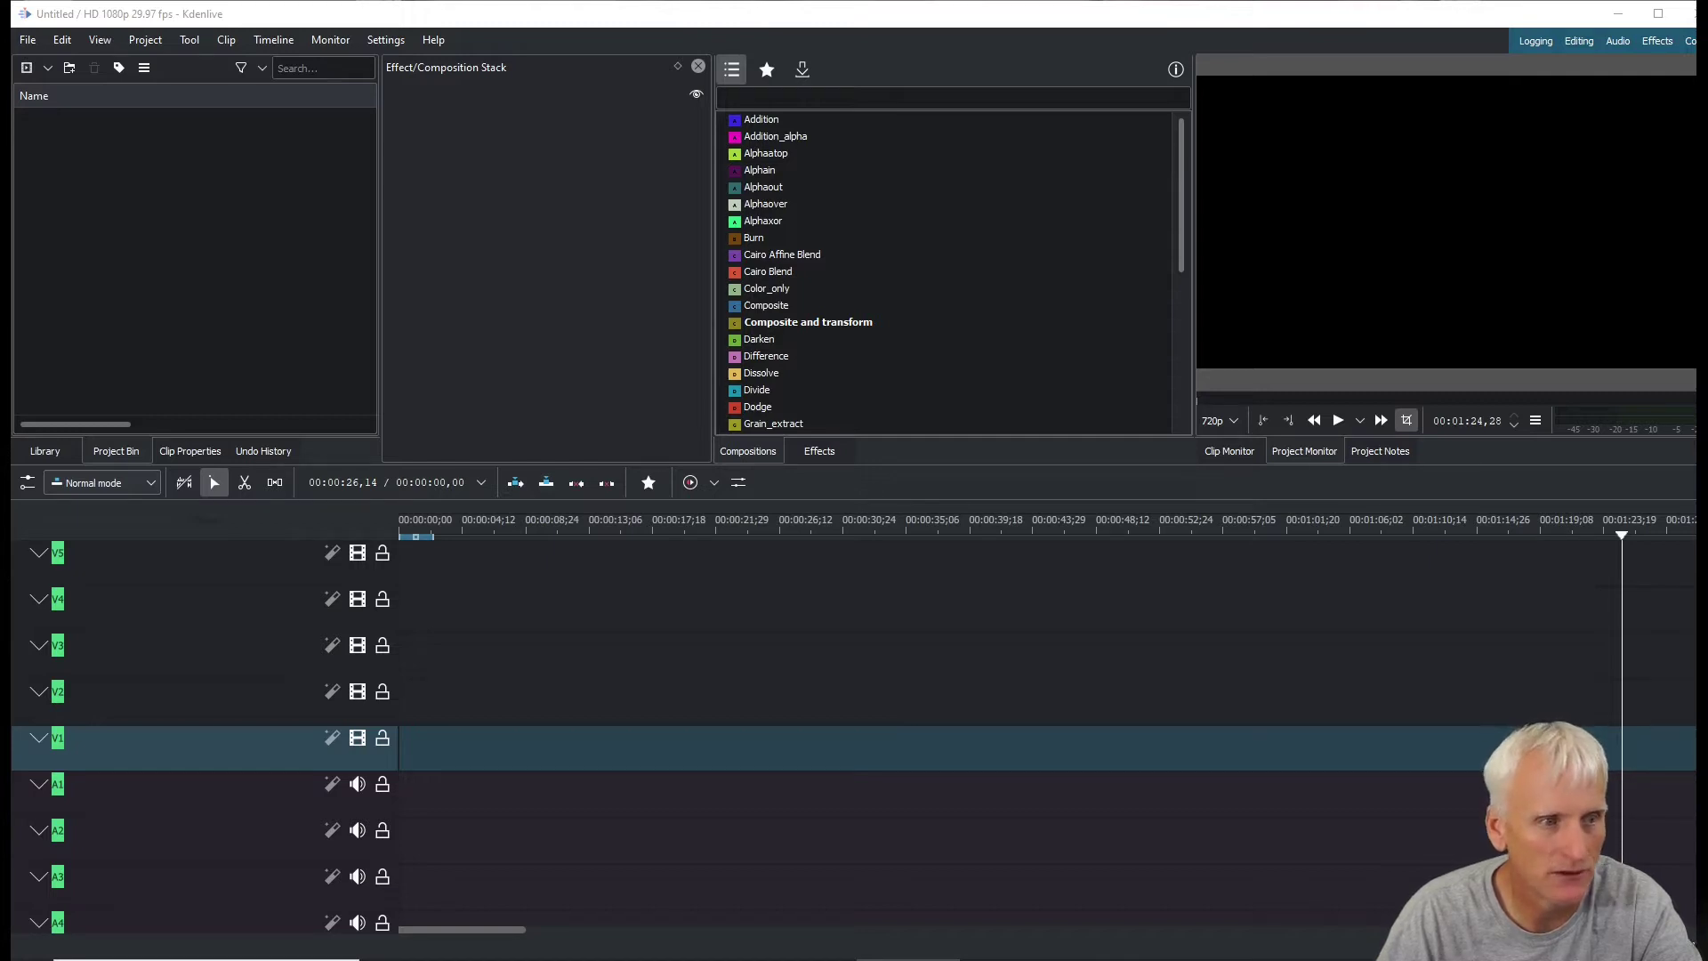
Import the action and top folders and the three .mkv recordings from the vacuum testing folder, switching the project profile to 4K UHD 2160p 29.97 fps
key("alt+Tab")
left_click_drag(900, 409, 222, 259)
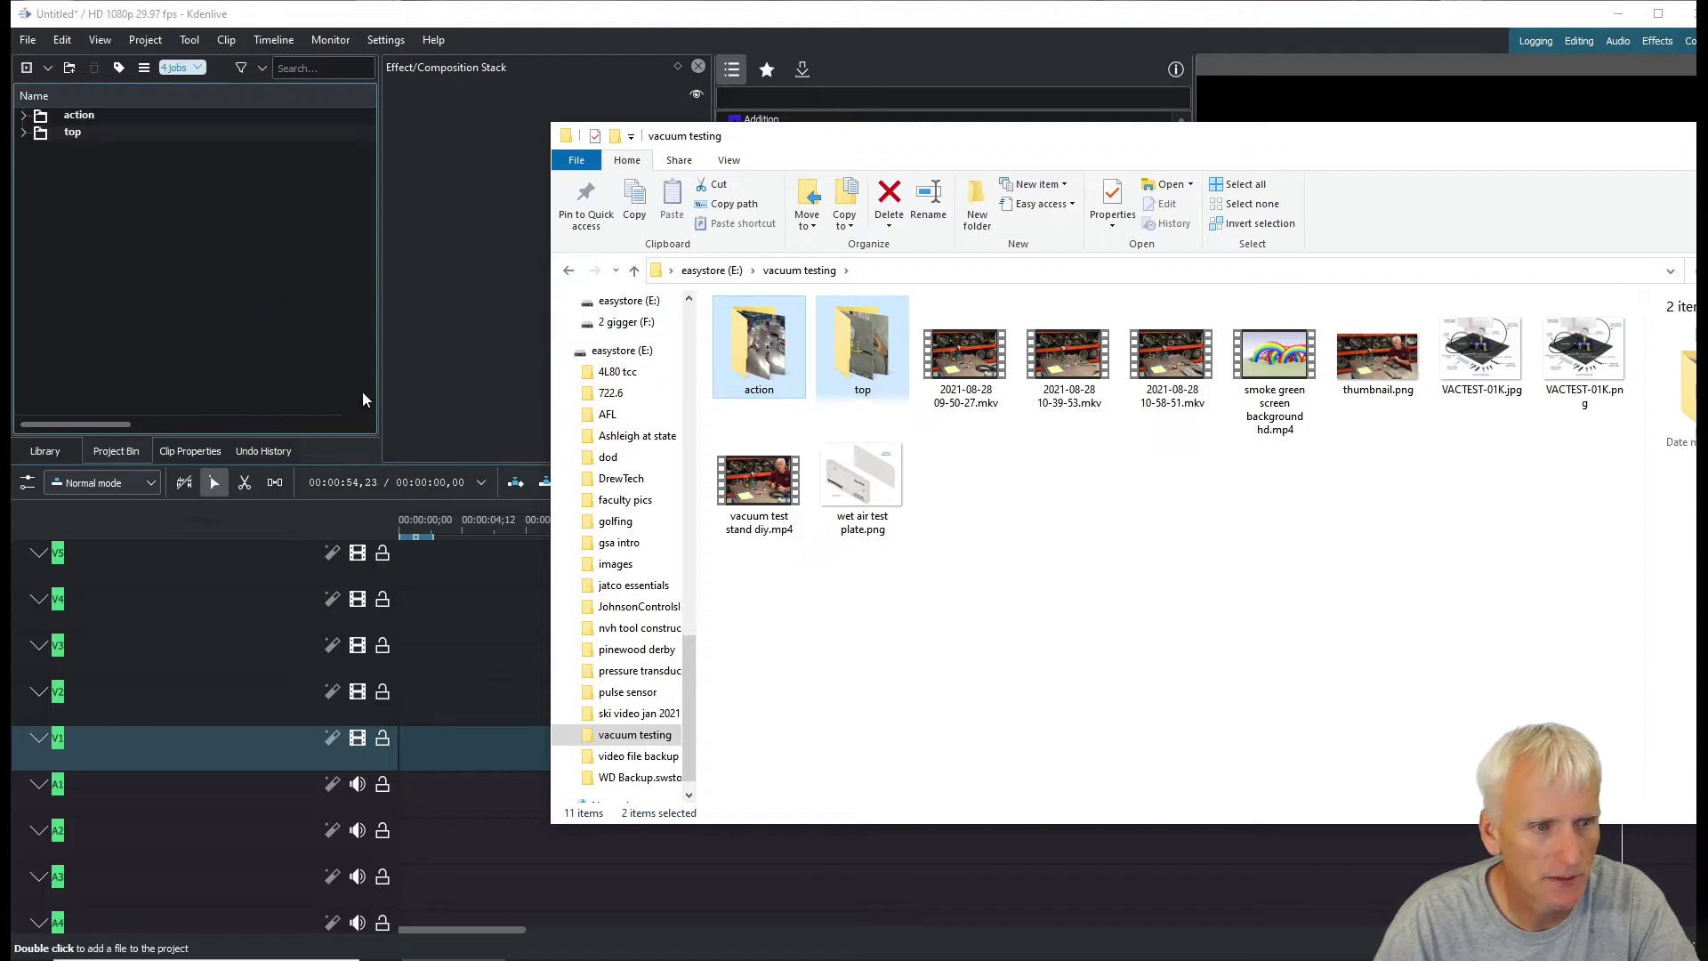
left_click_drag(1182, 431, 934, 374)
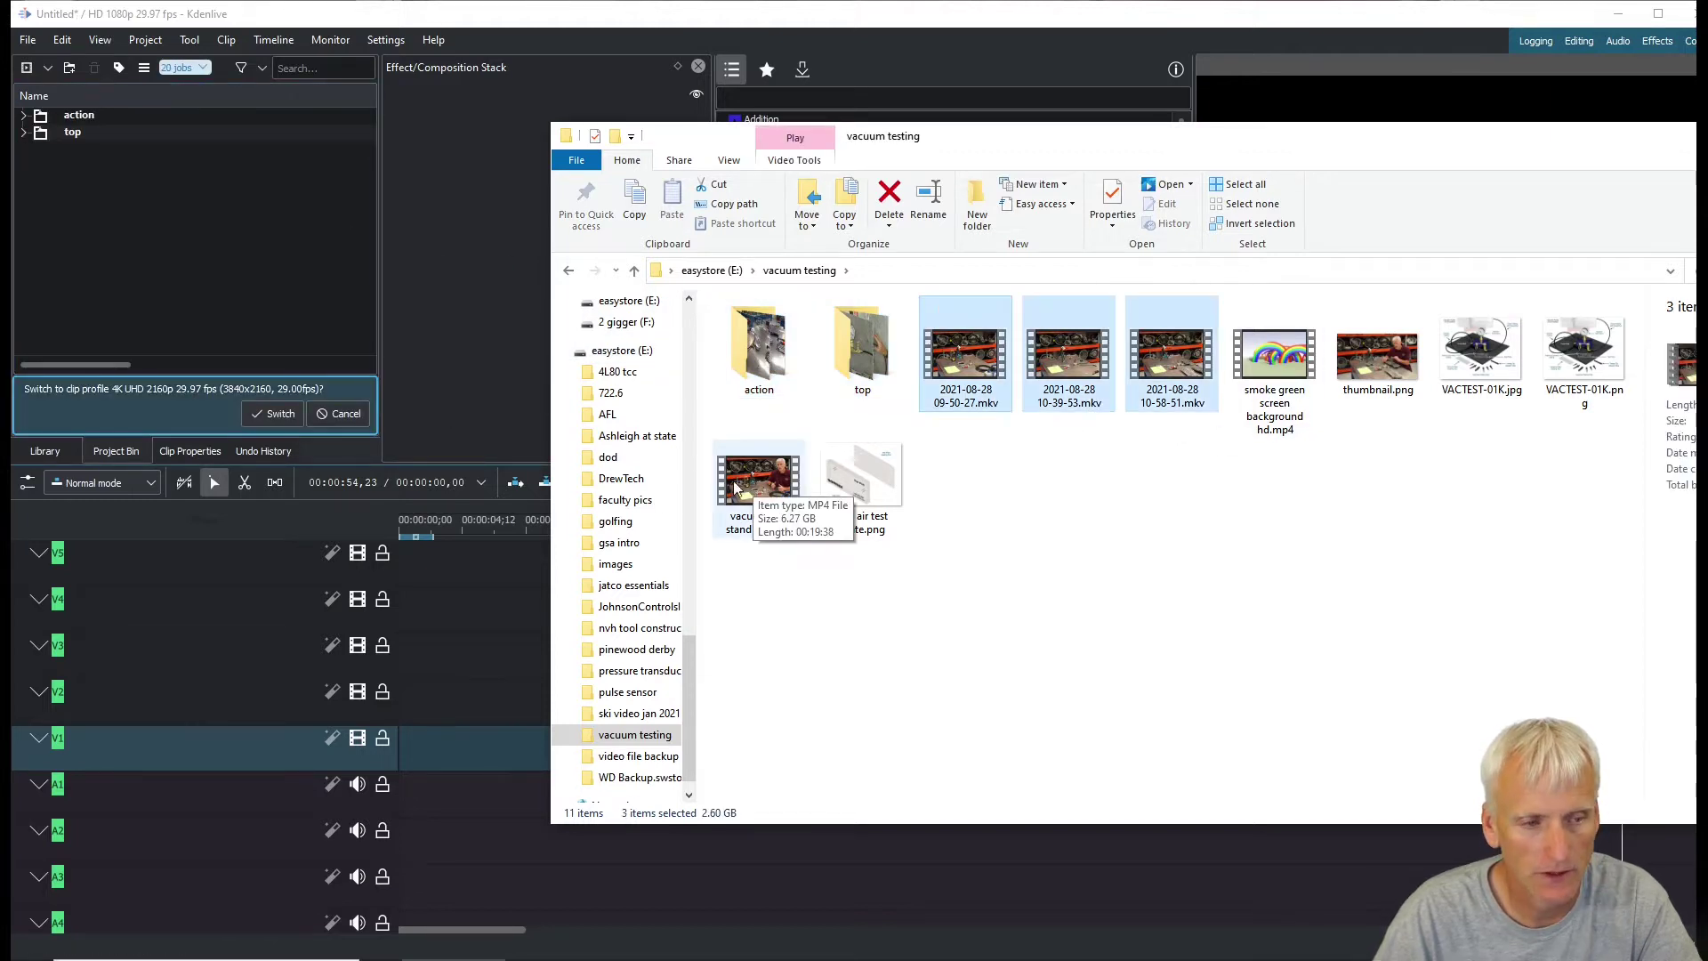
left_click(274, 415)
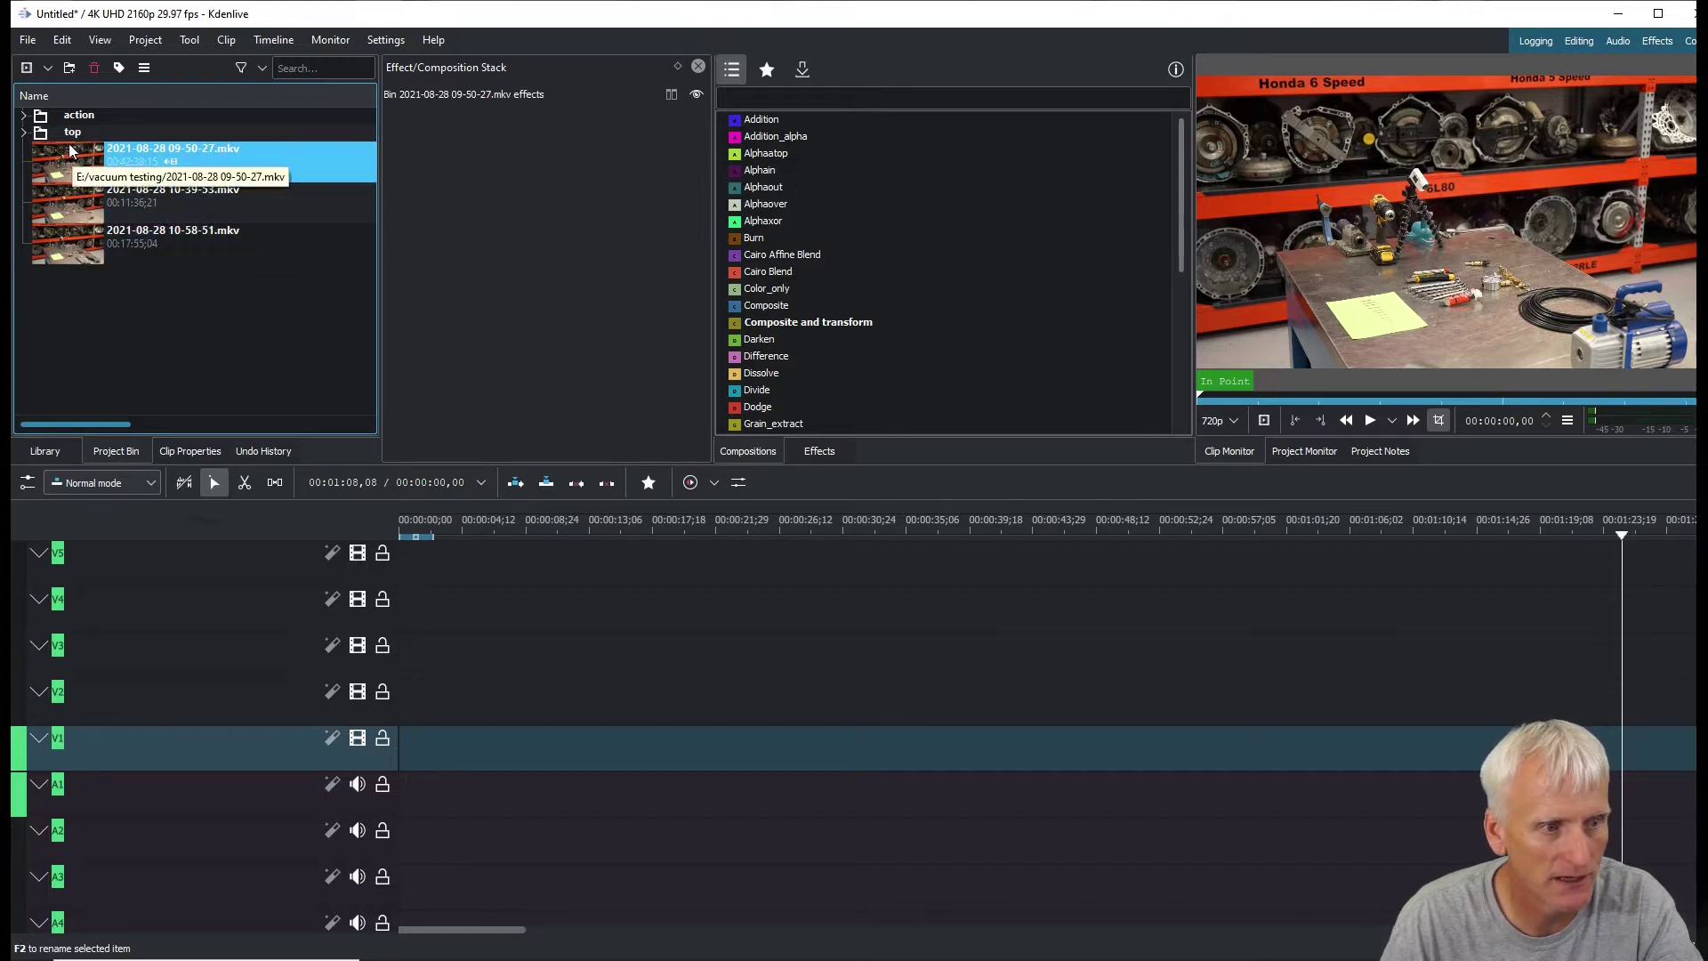
Examine the clips inside the top and action folders in the project bin
left_click(25, 133)
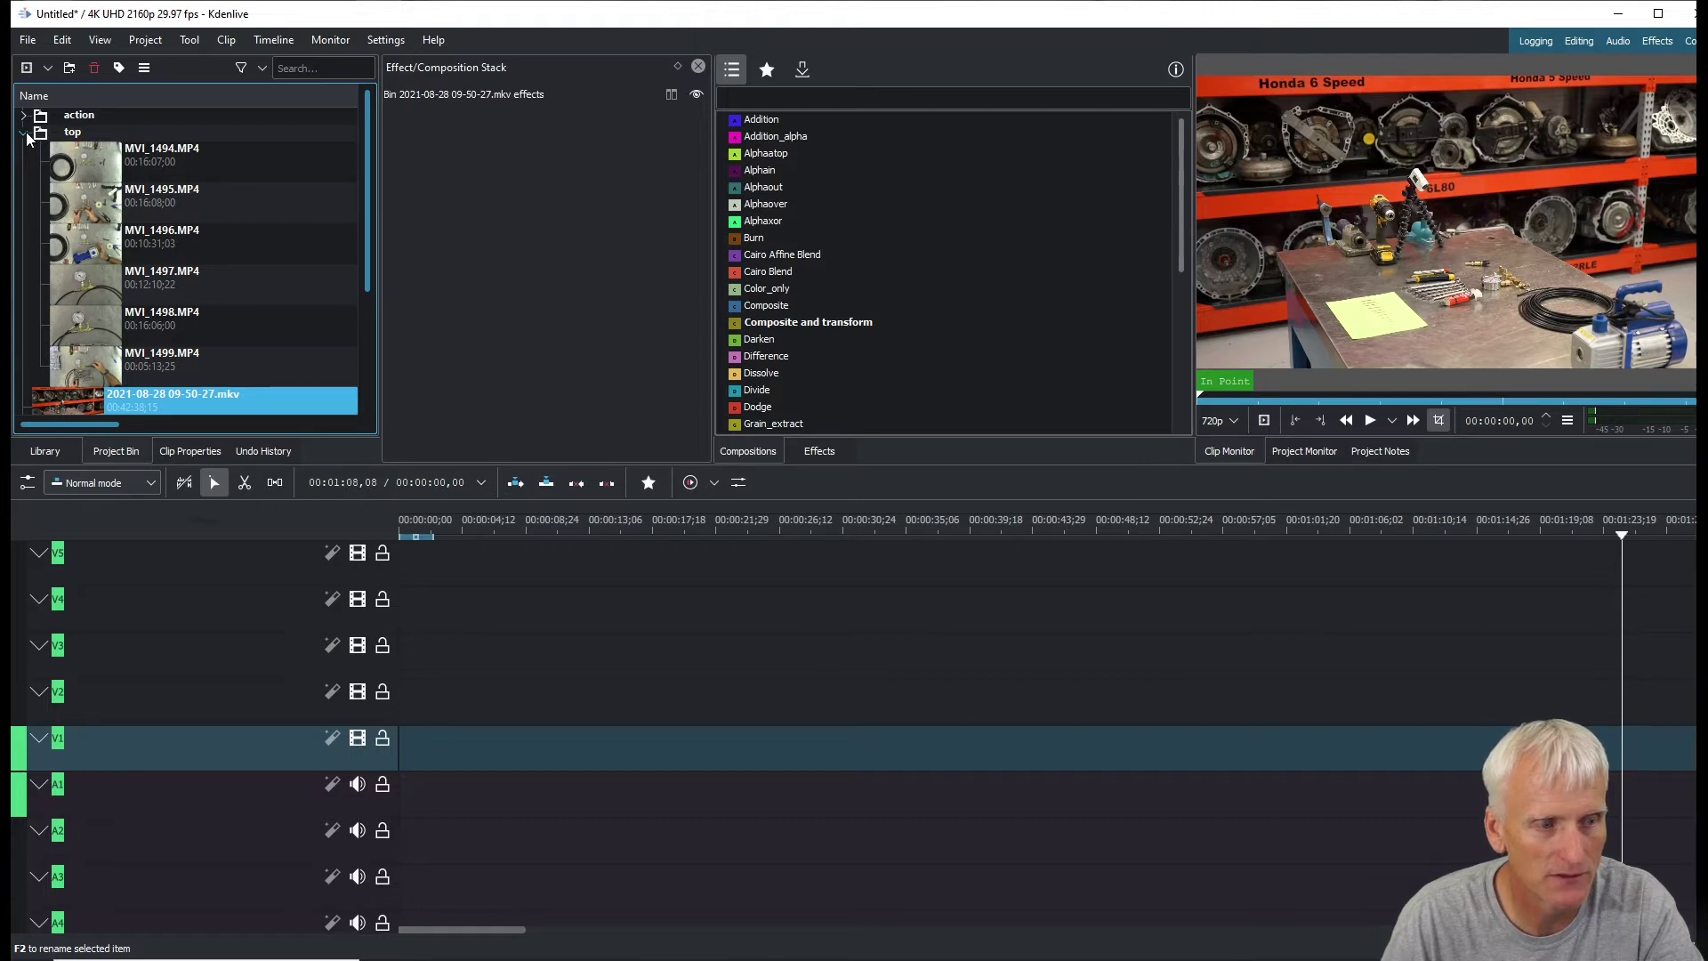
left_click(25, 134)
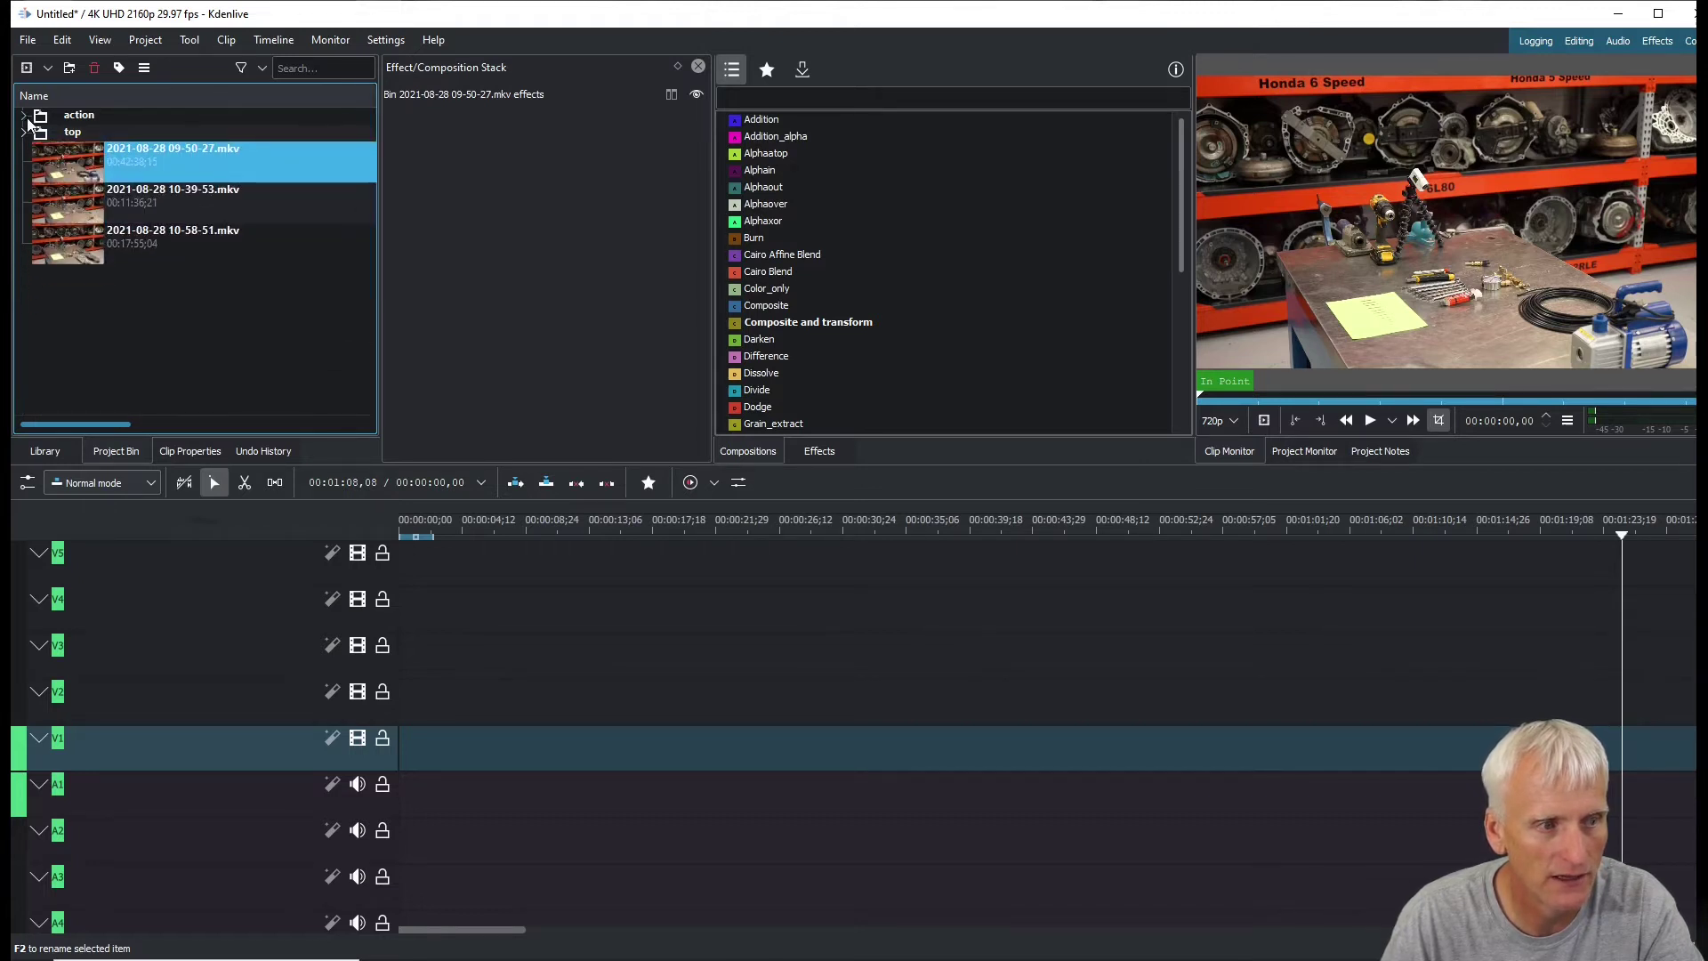
left_click(24, 115)
left_click(24, 117)
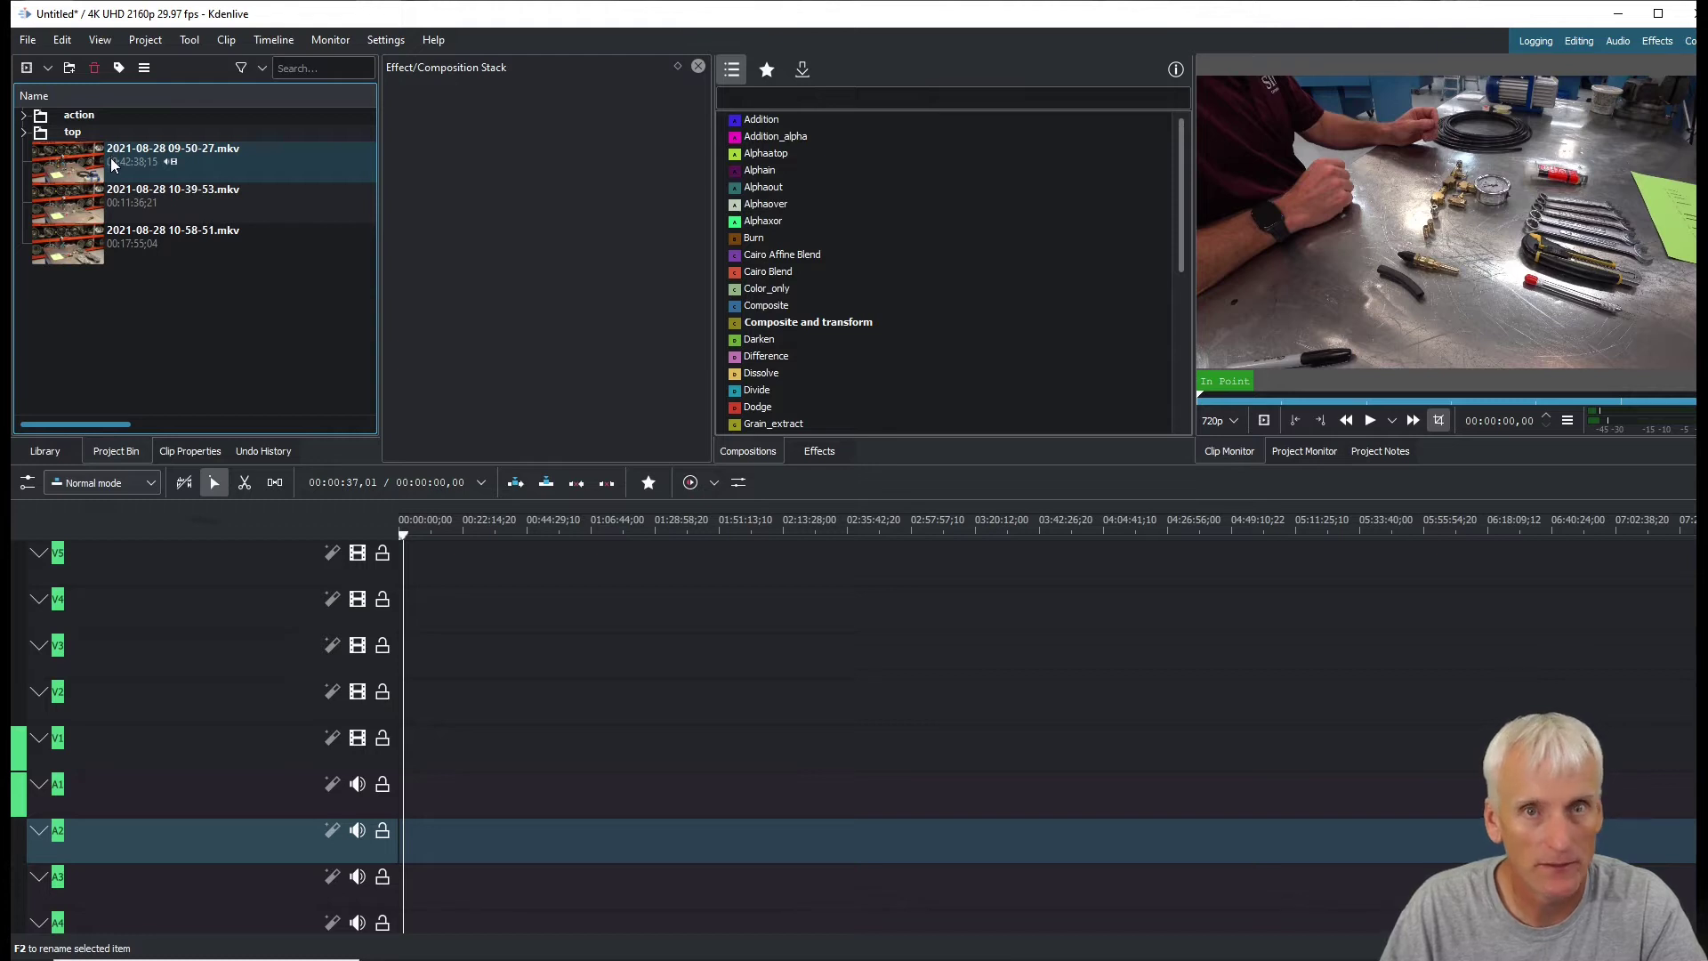
Place the 09-50-27, 10-39-53 and 10-58-51 recordings in chronological order on tracks V1 and A1 with gaps between them
left_click(110, 194)
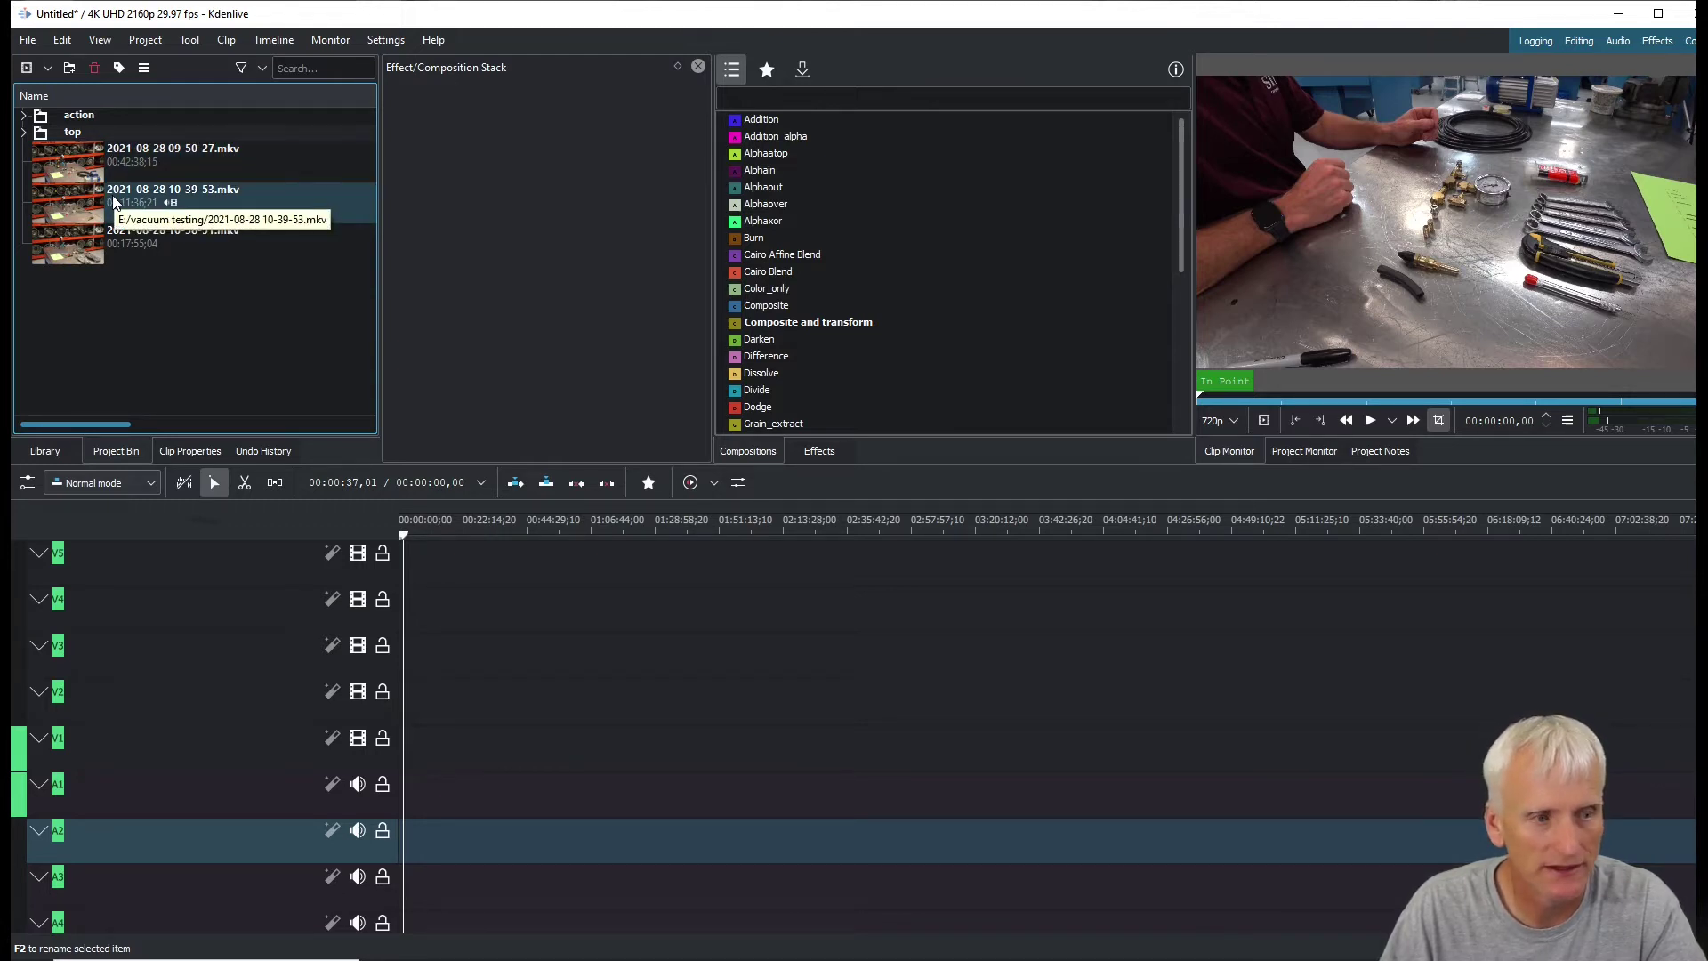
left_click(78, 167)
left_click_drag(78, 167, 408, 781)
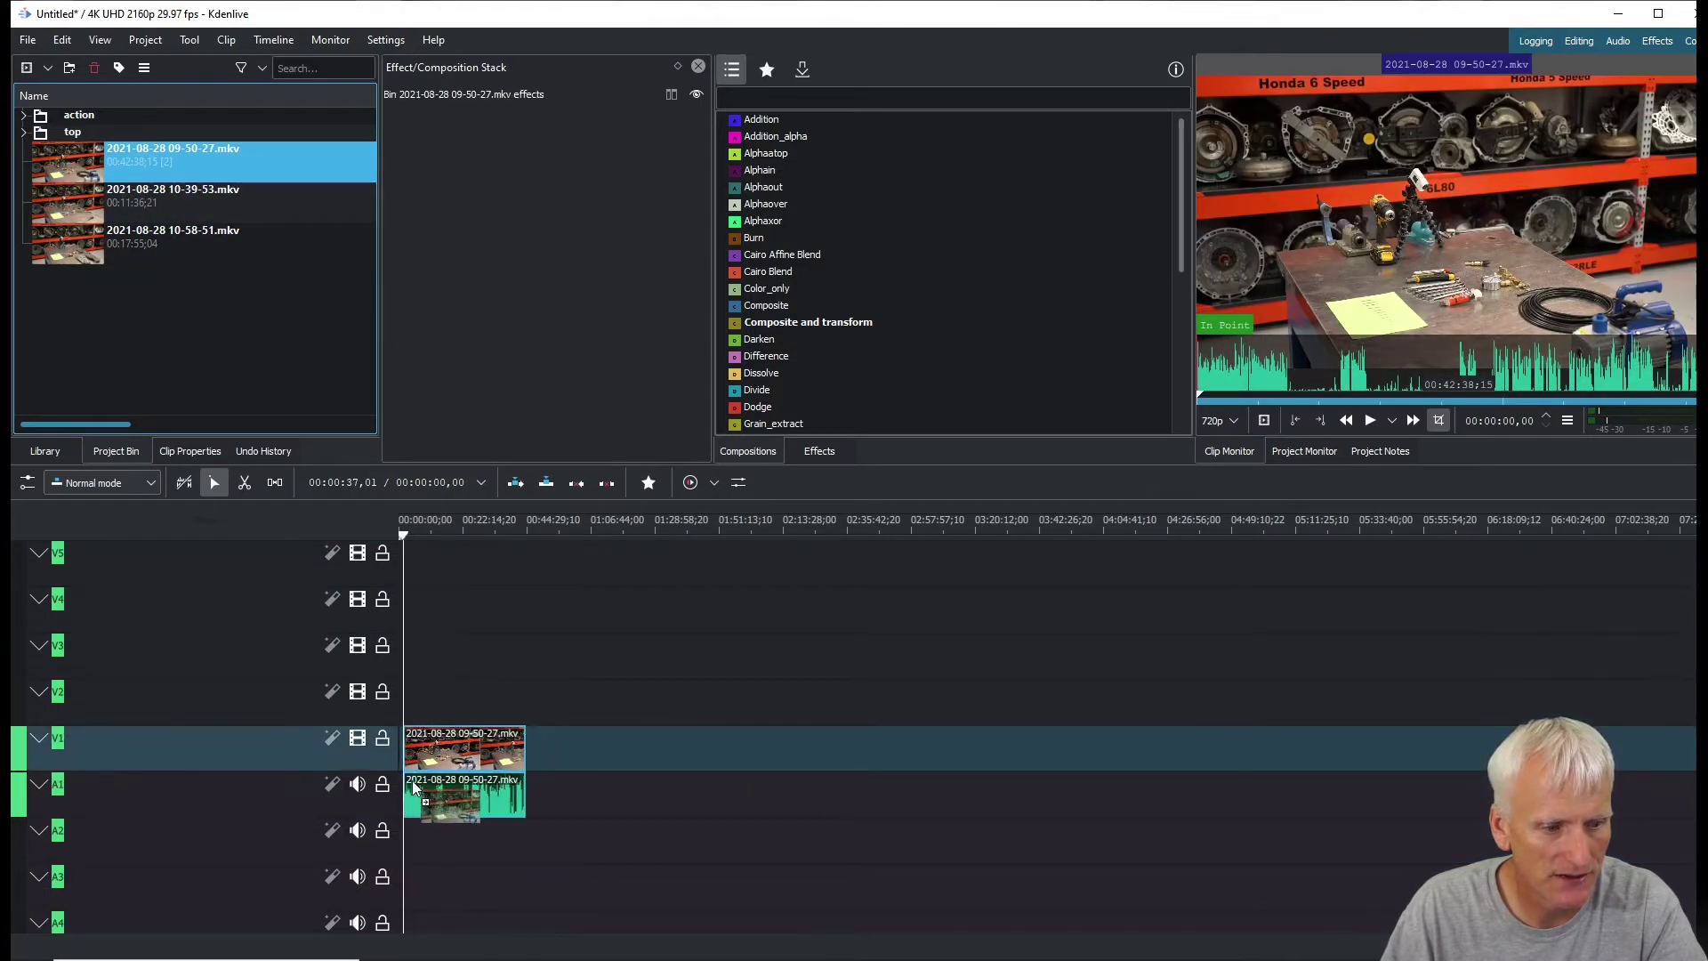
left_click_drag(56, 222, 560, 763)
left_click_drag(560, 763, 562, 764)
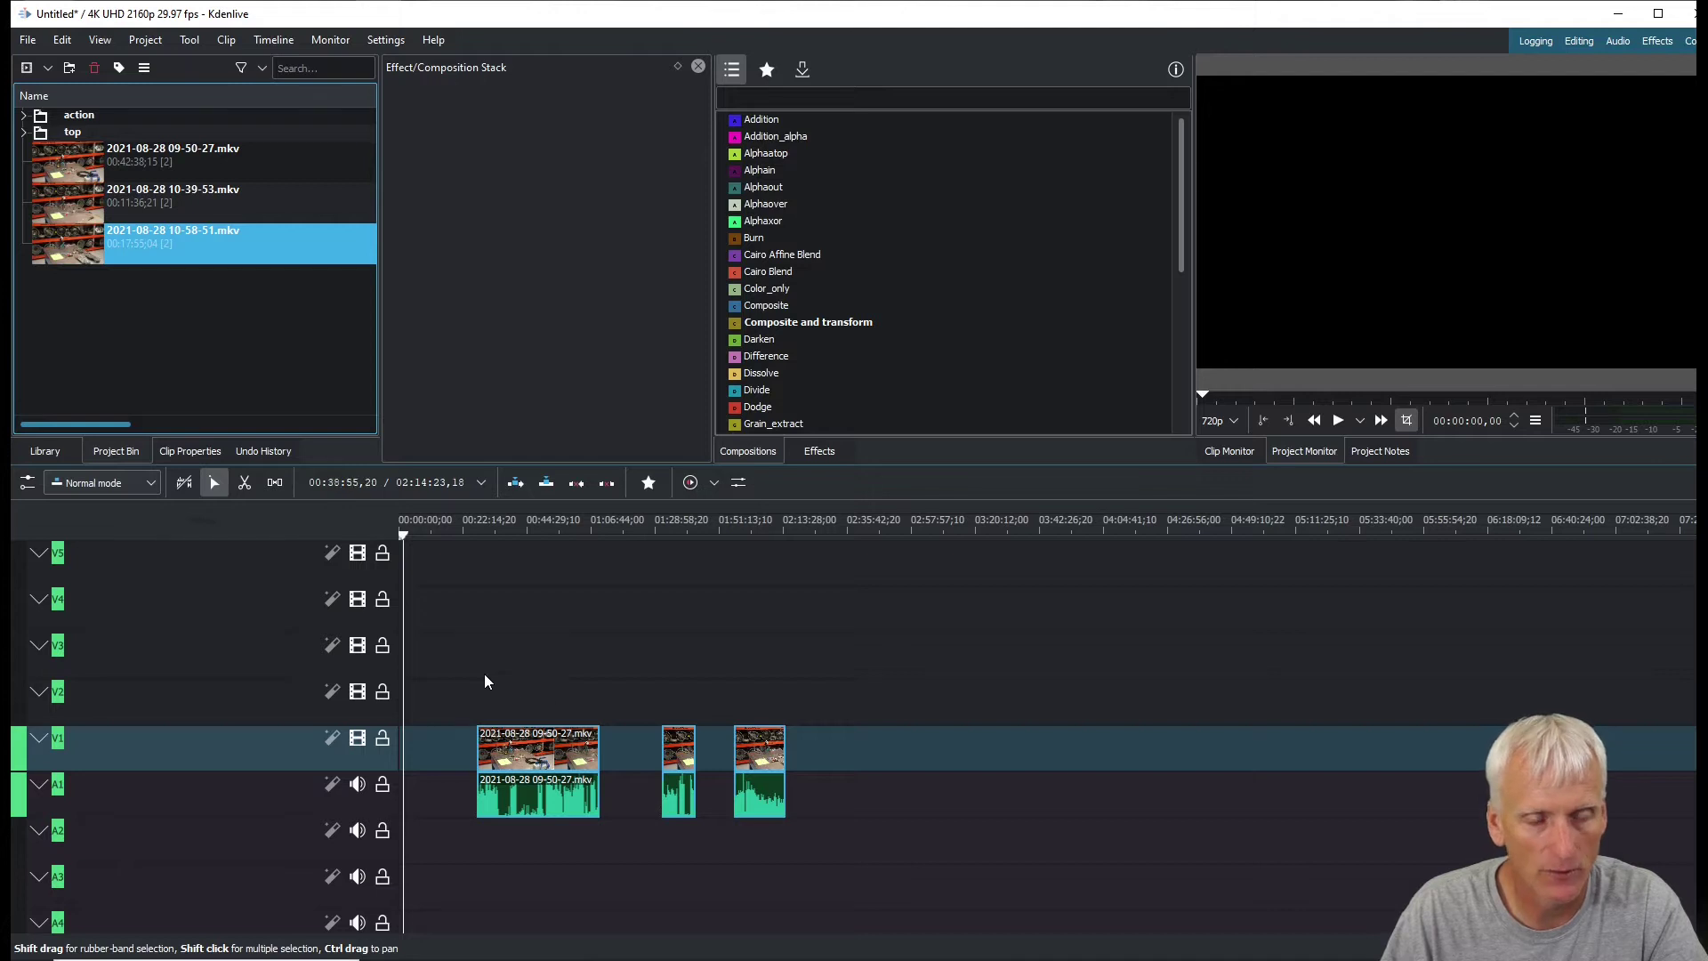
Place C0054.MP4 from the action folder on tracks V2 and A2 alongside the 10-58-51 recording
left_click(24, 114)
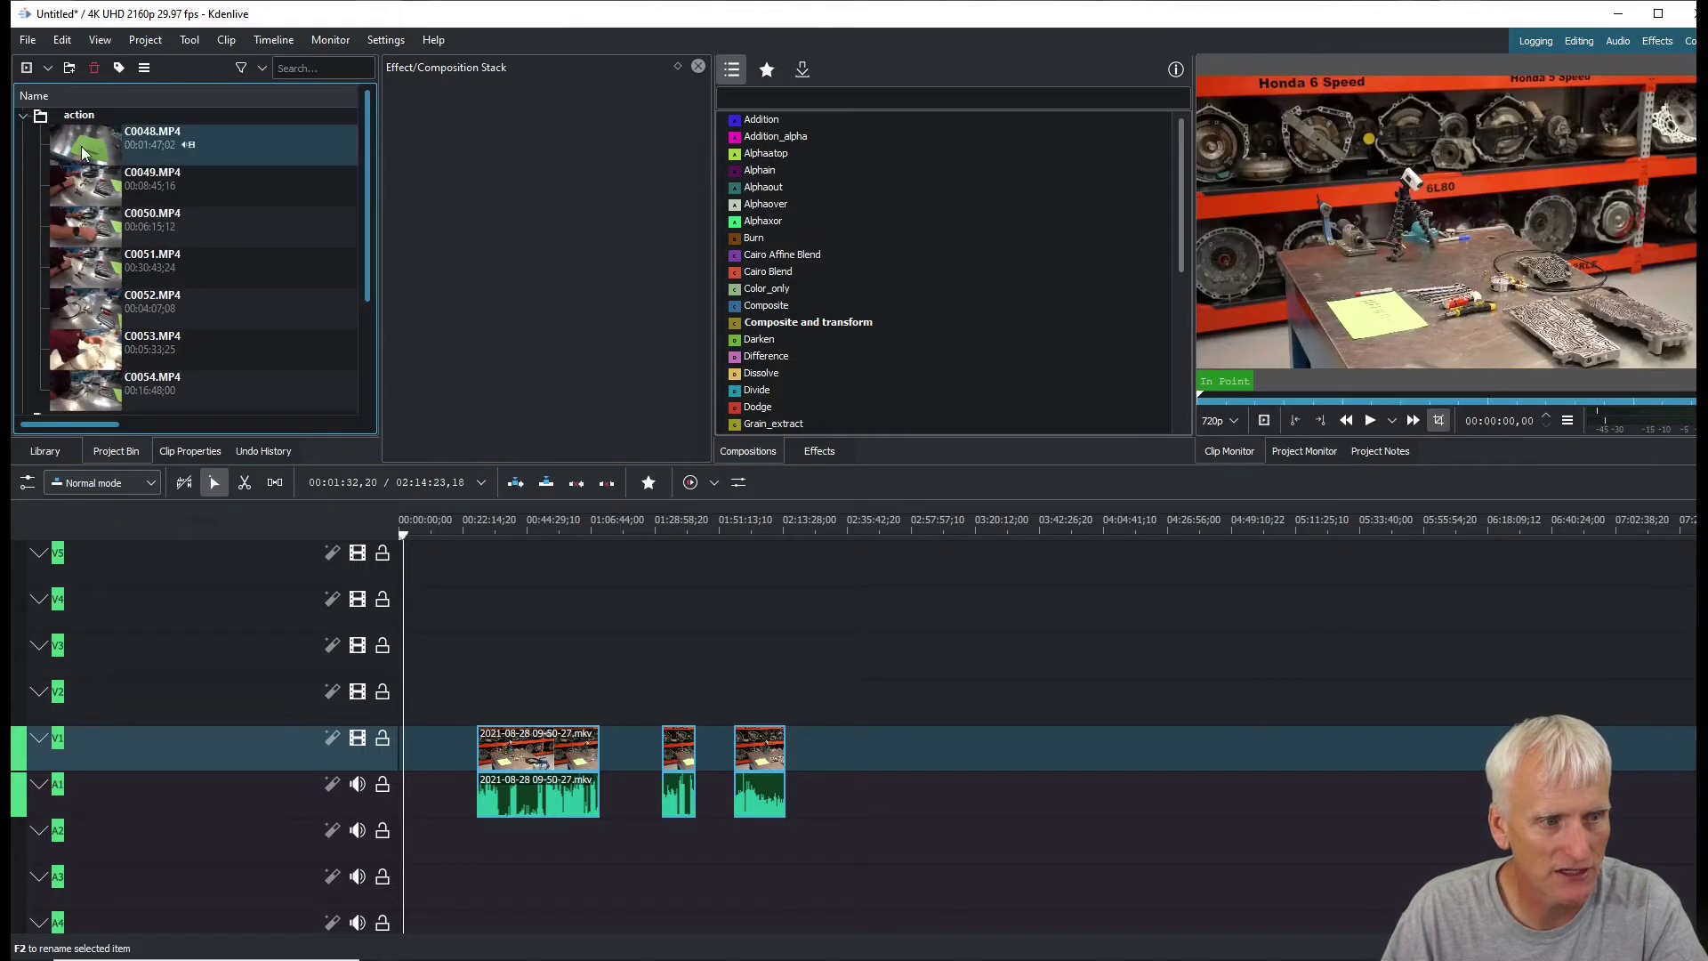
scroll(94, 320, "down", 2)
left_click(98, 294)
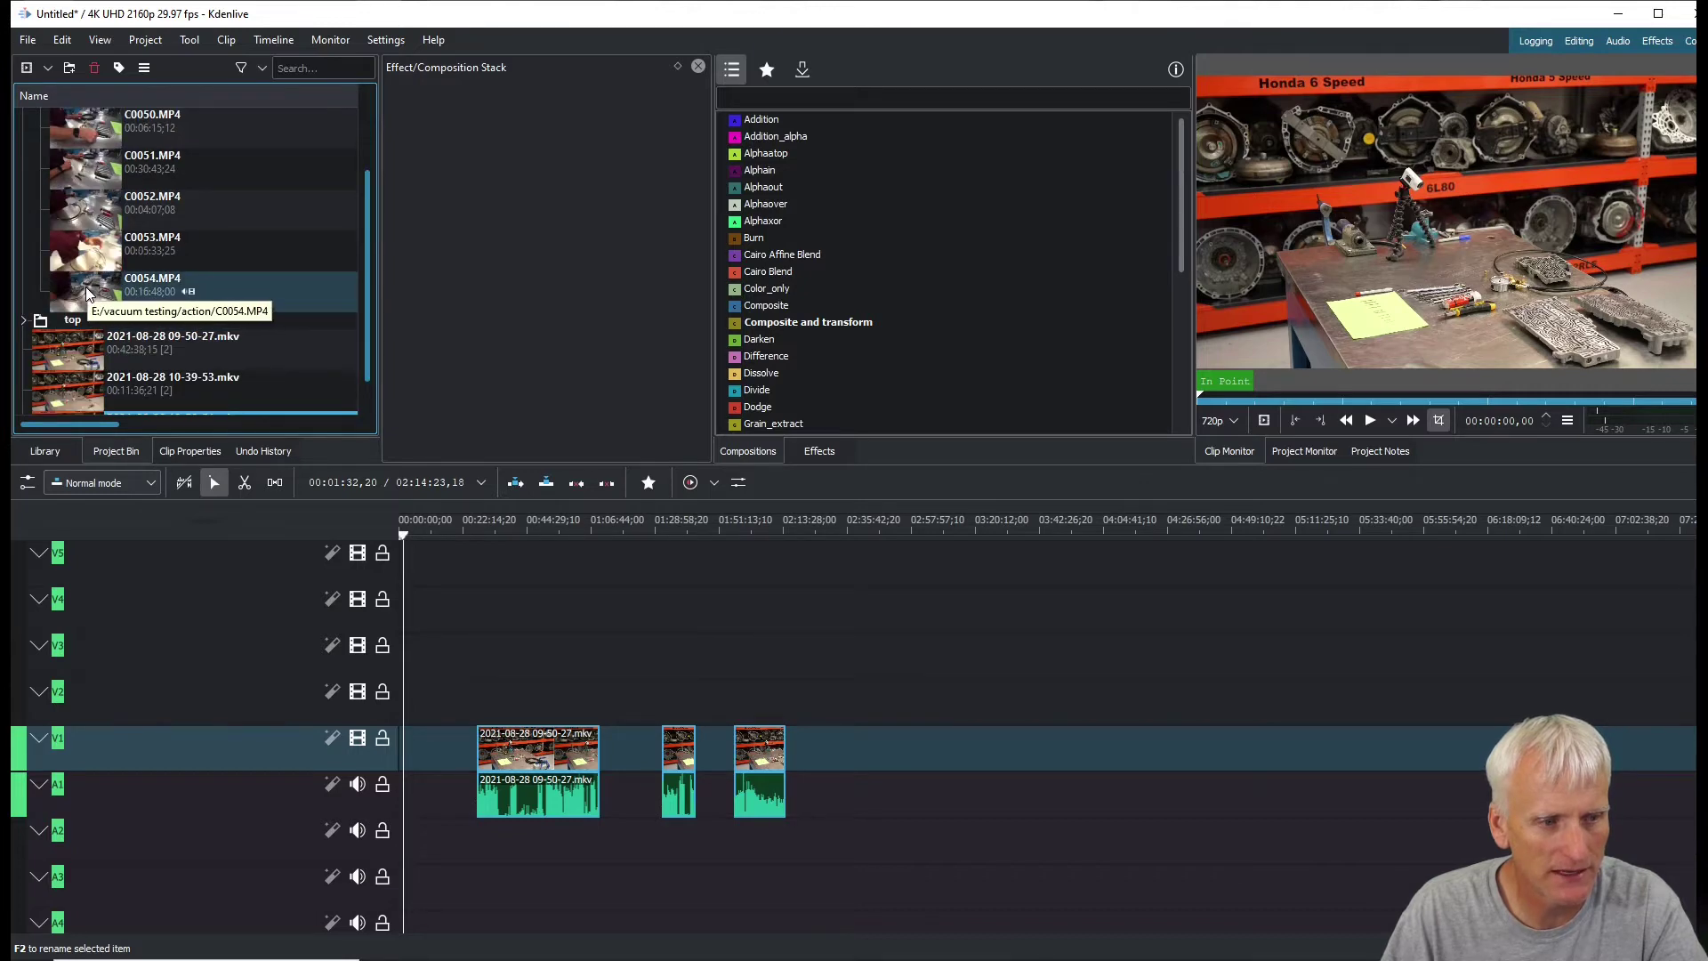
left_click_drag(85, 288, 745, 685)
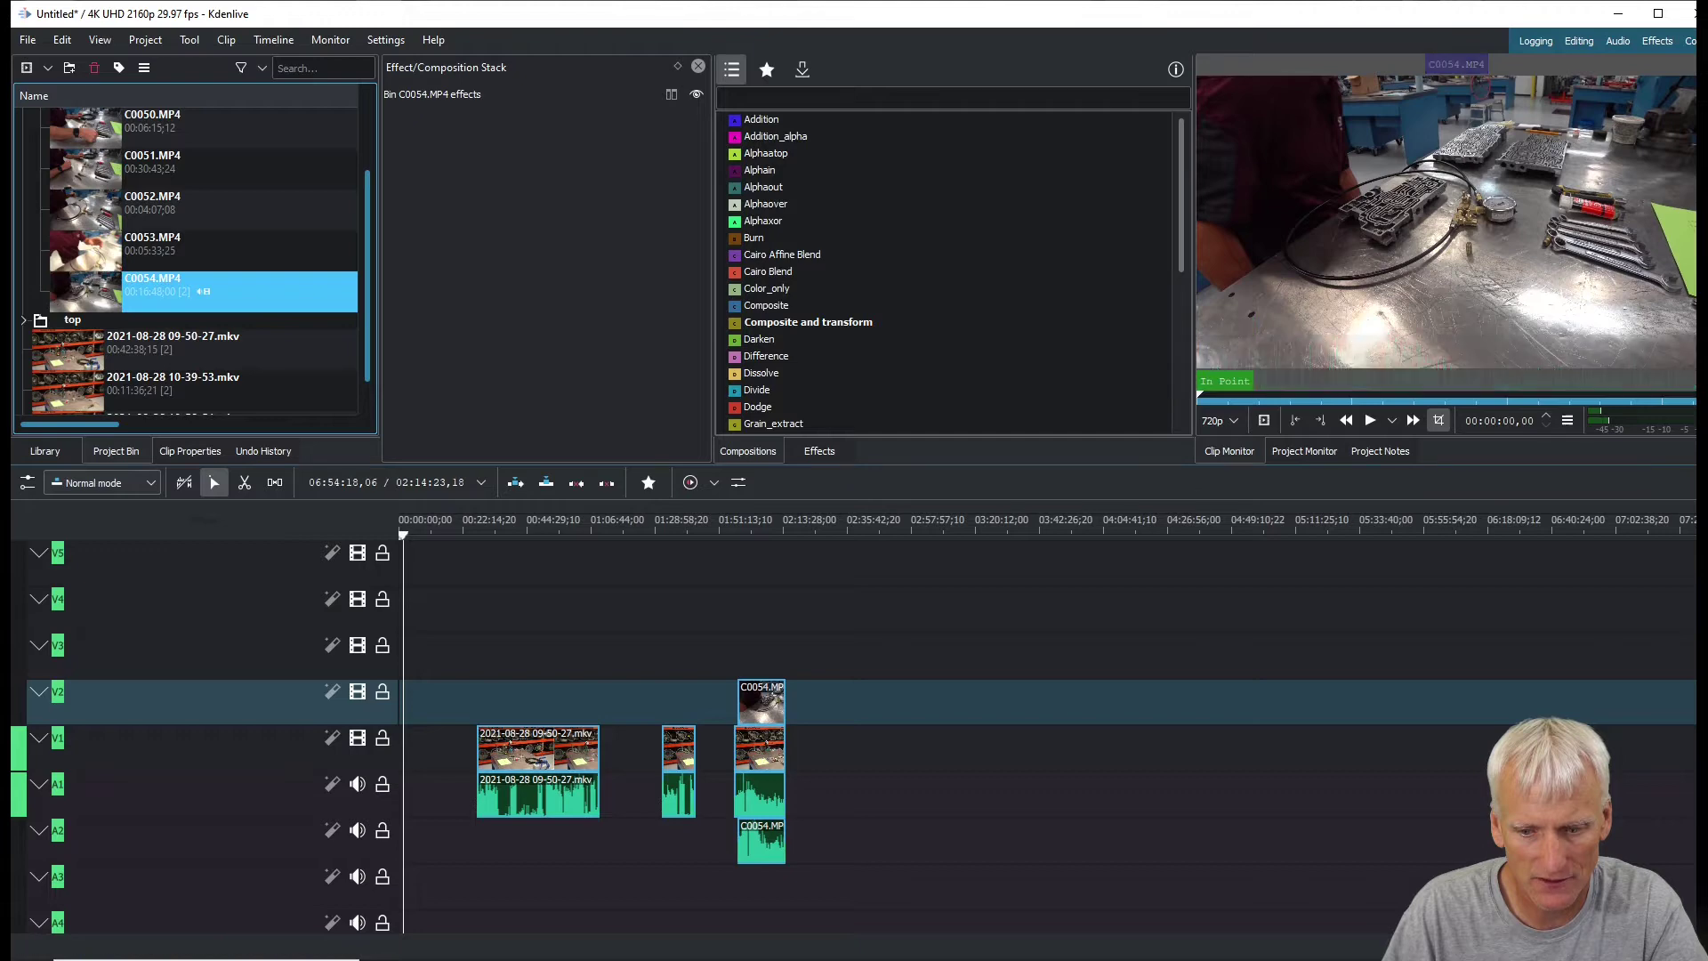
scroll(822, 741, "up", 3)
scroll(822, 741, "down", 3)
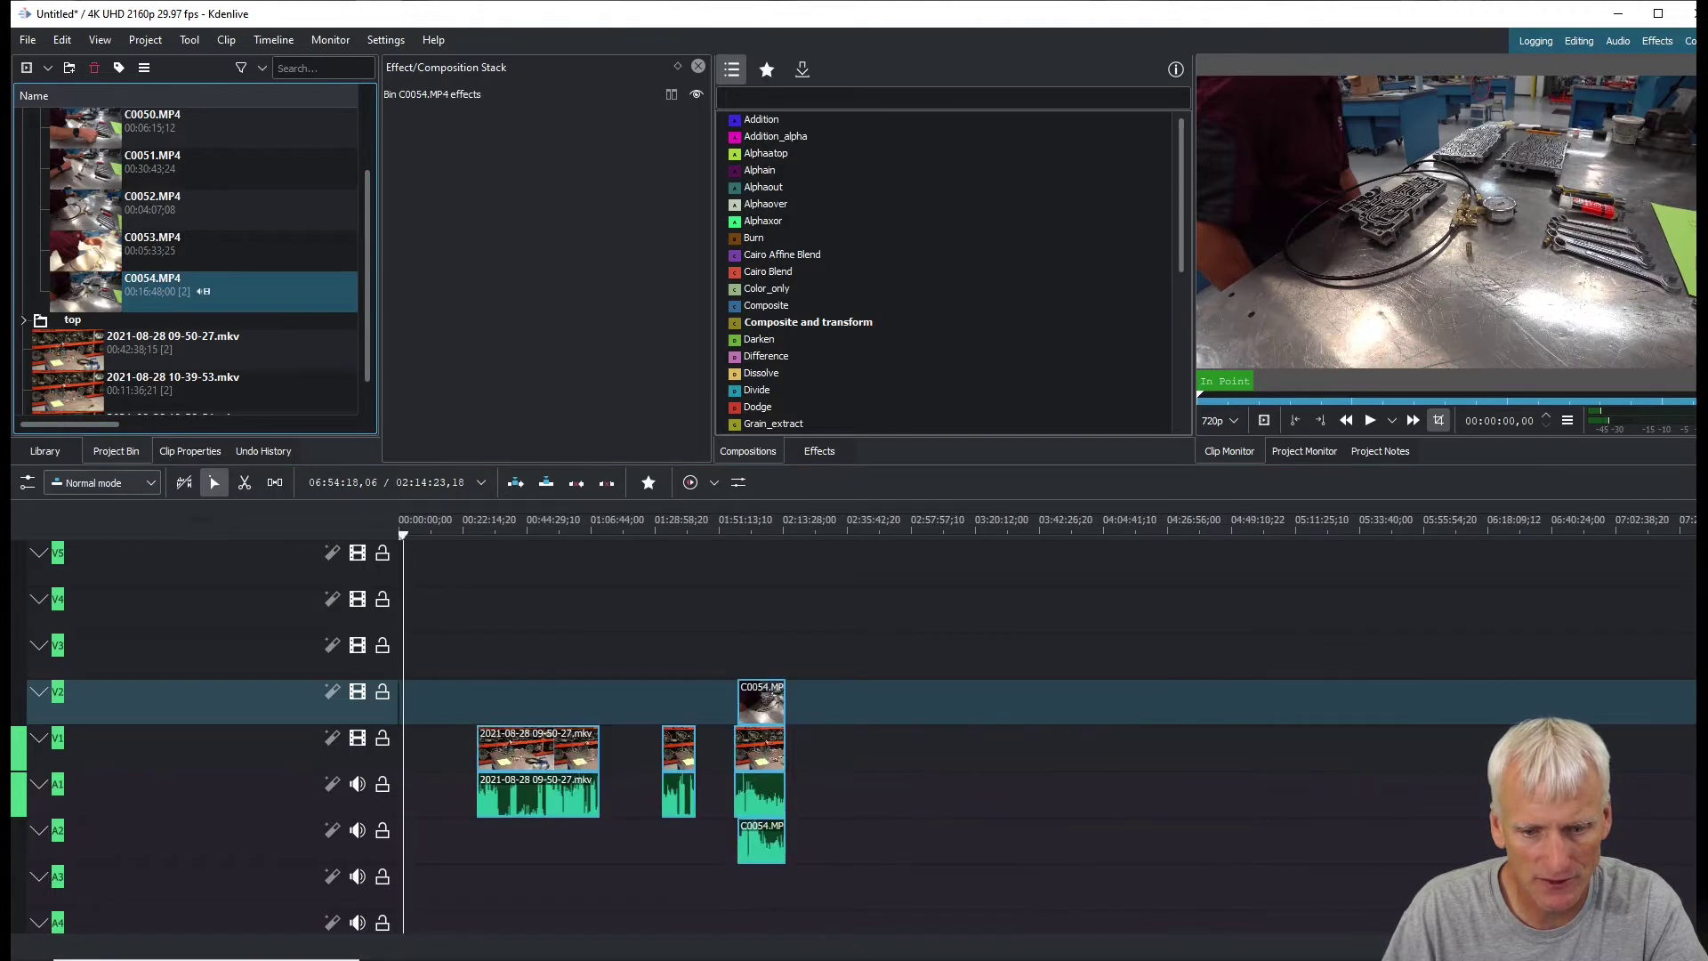
Shift C0054.MP4 slightly earlier so its audio waveform roughly matches the 10-58-51 recording
left_click(758, 525)
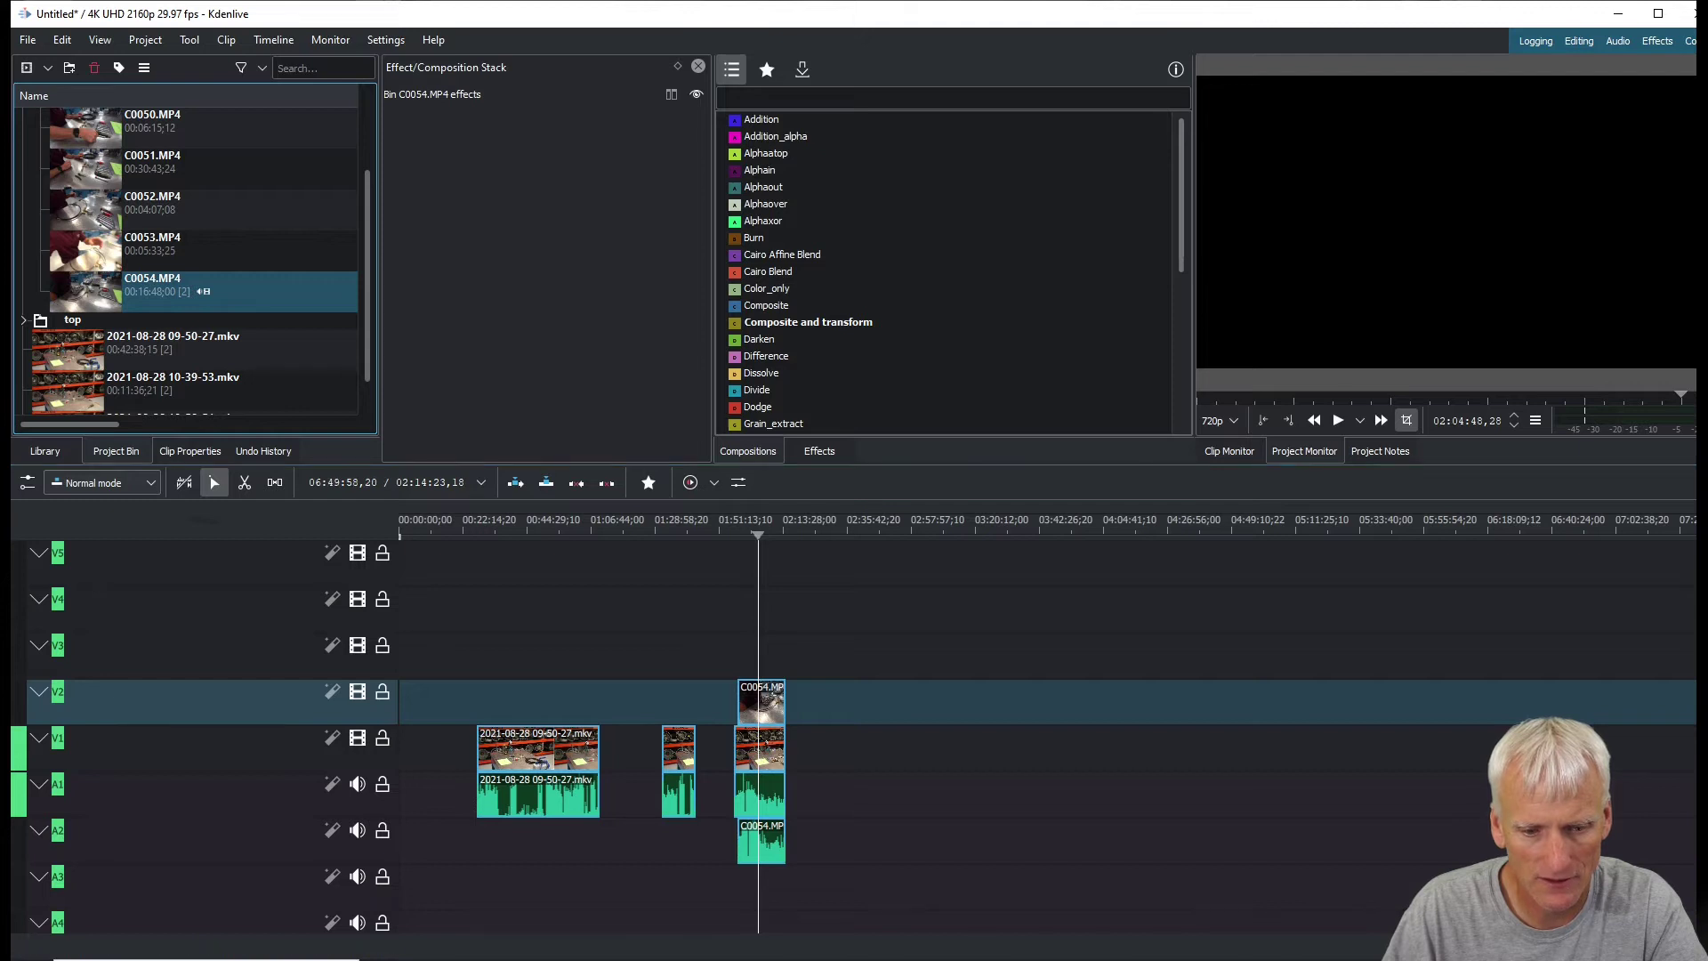
scroll(1292, 830, "up", 3)
scroll(1096, 850, "up", 2)
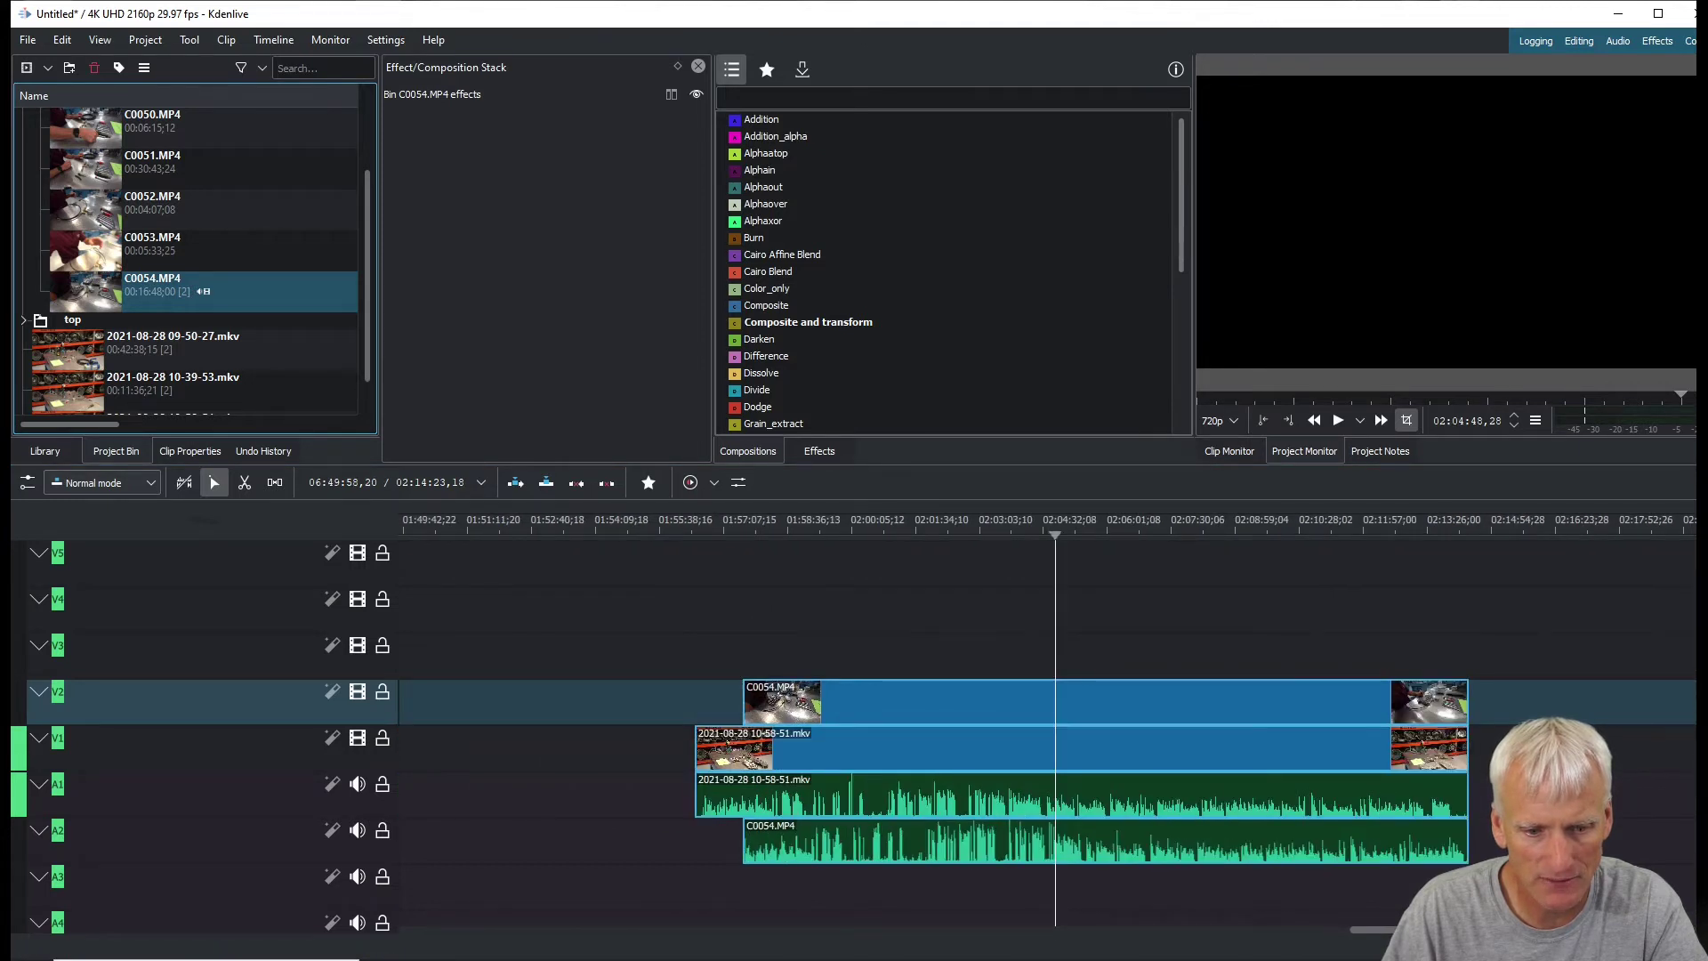
left_click_drag(1096, 850, 1034, 832)
Place C0053.MP4 and C0052.MP4 on tracks V2 and A2 alongside the 10-39-53 recording
scroll(964, 824, "up", 5)
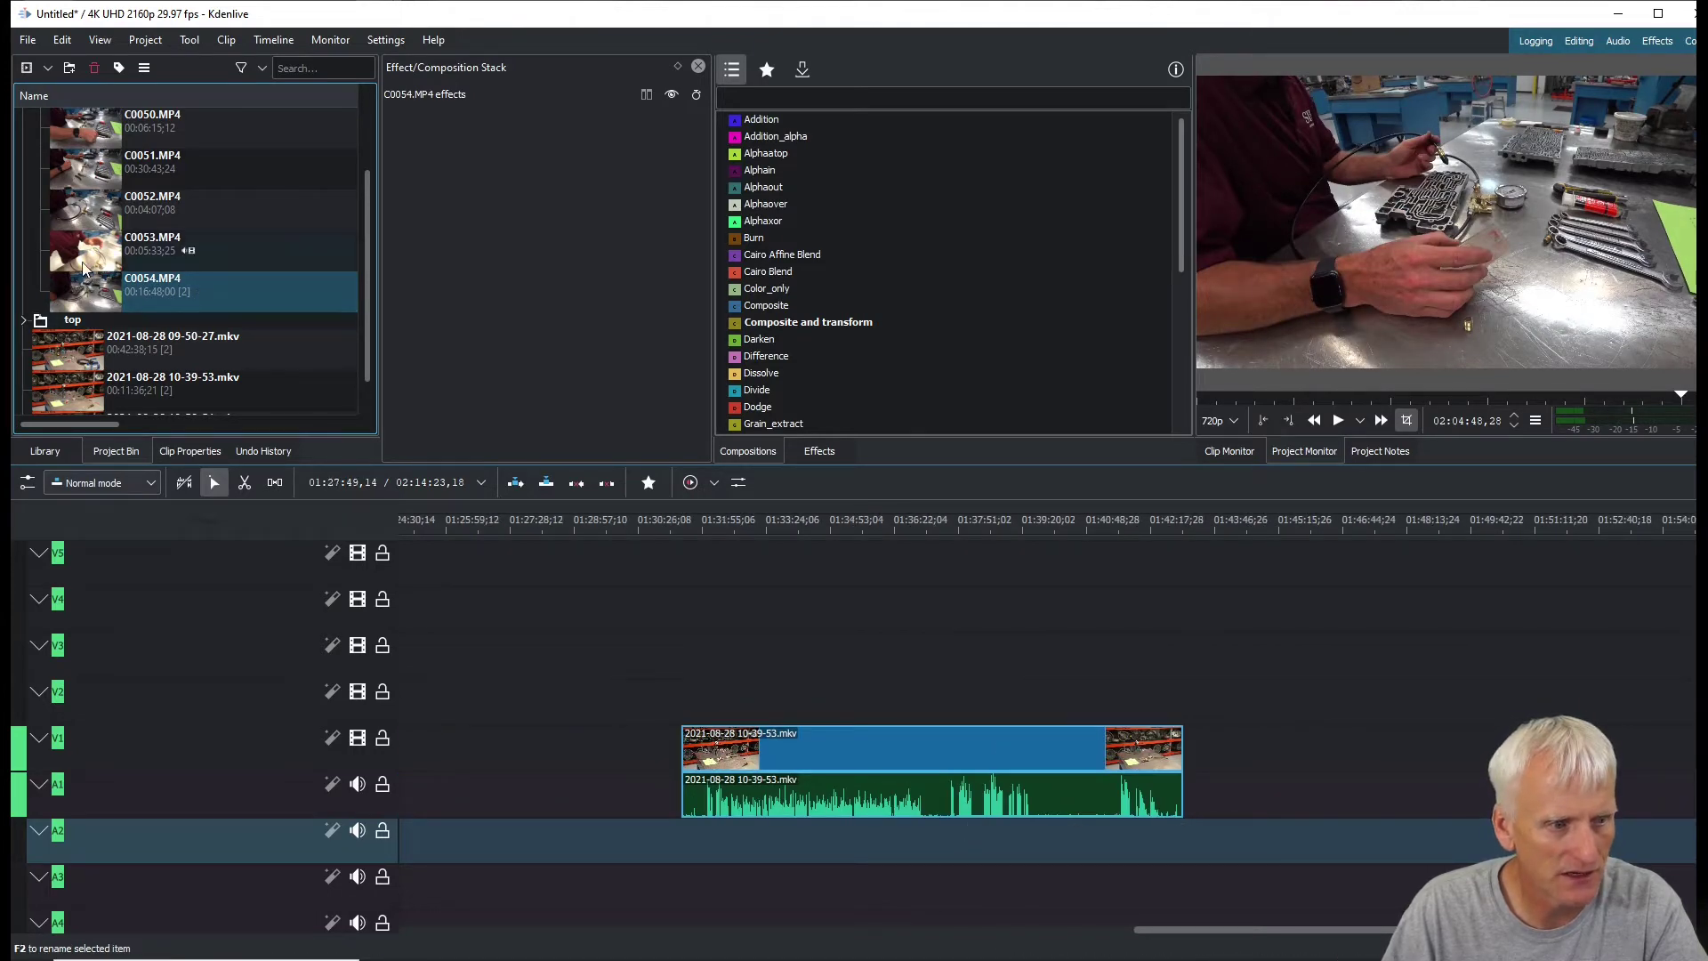
left_click_drag(81, 262, 953, 855)
left_click_drag(81, 210, 765, 856)
Place C0051.MP4 and C0050.MP4 on tracks V2 and A2 alongside the 09-50-27 recording
scroll(579, 759, "up", 10)
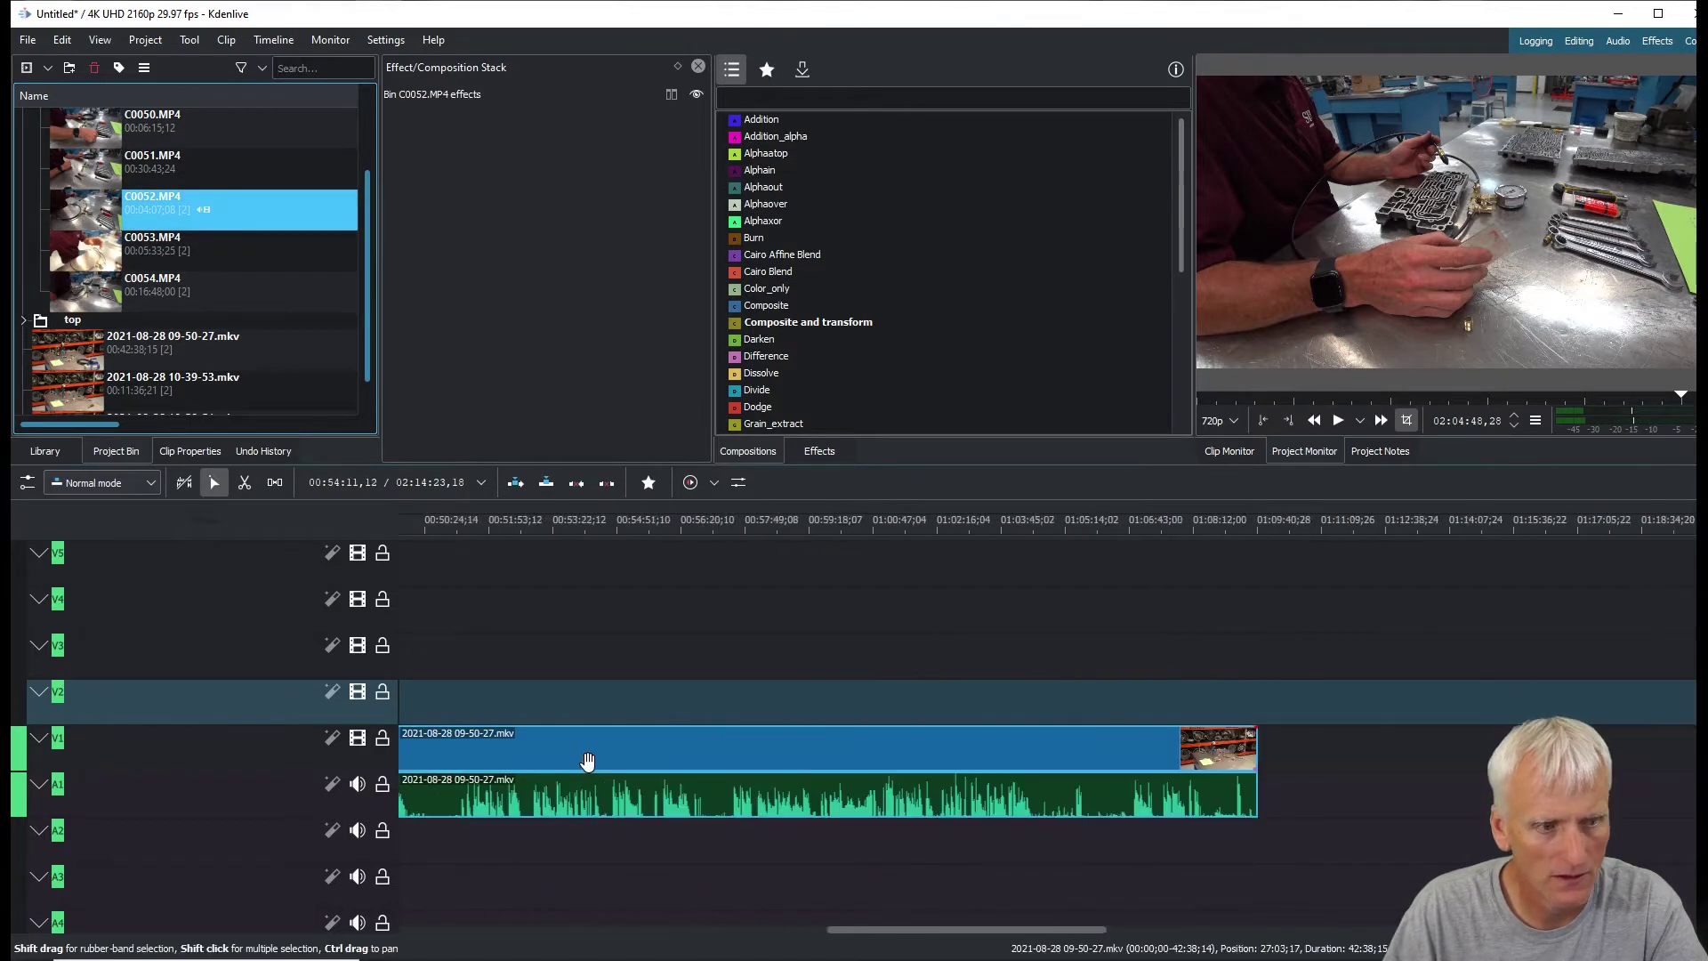
left_click_drag(82, 169, 827, 845)
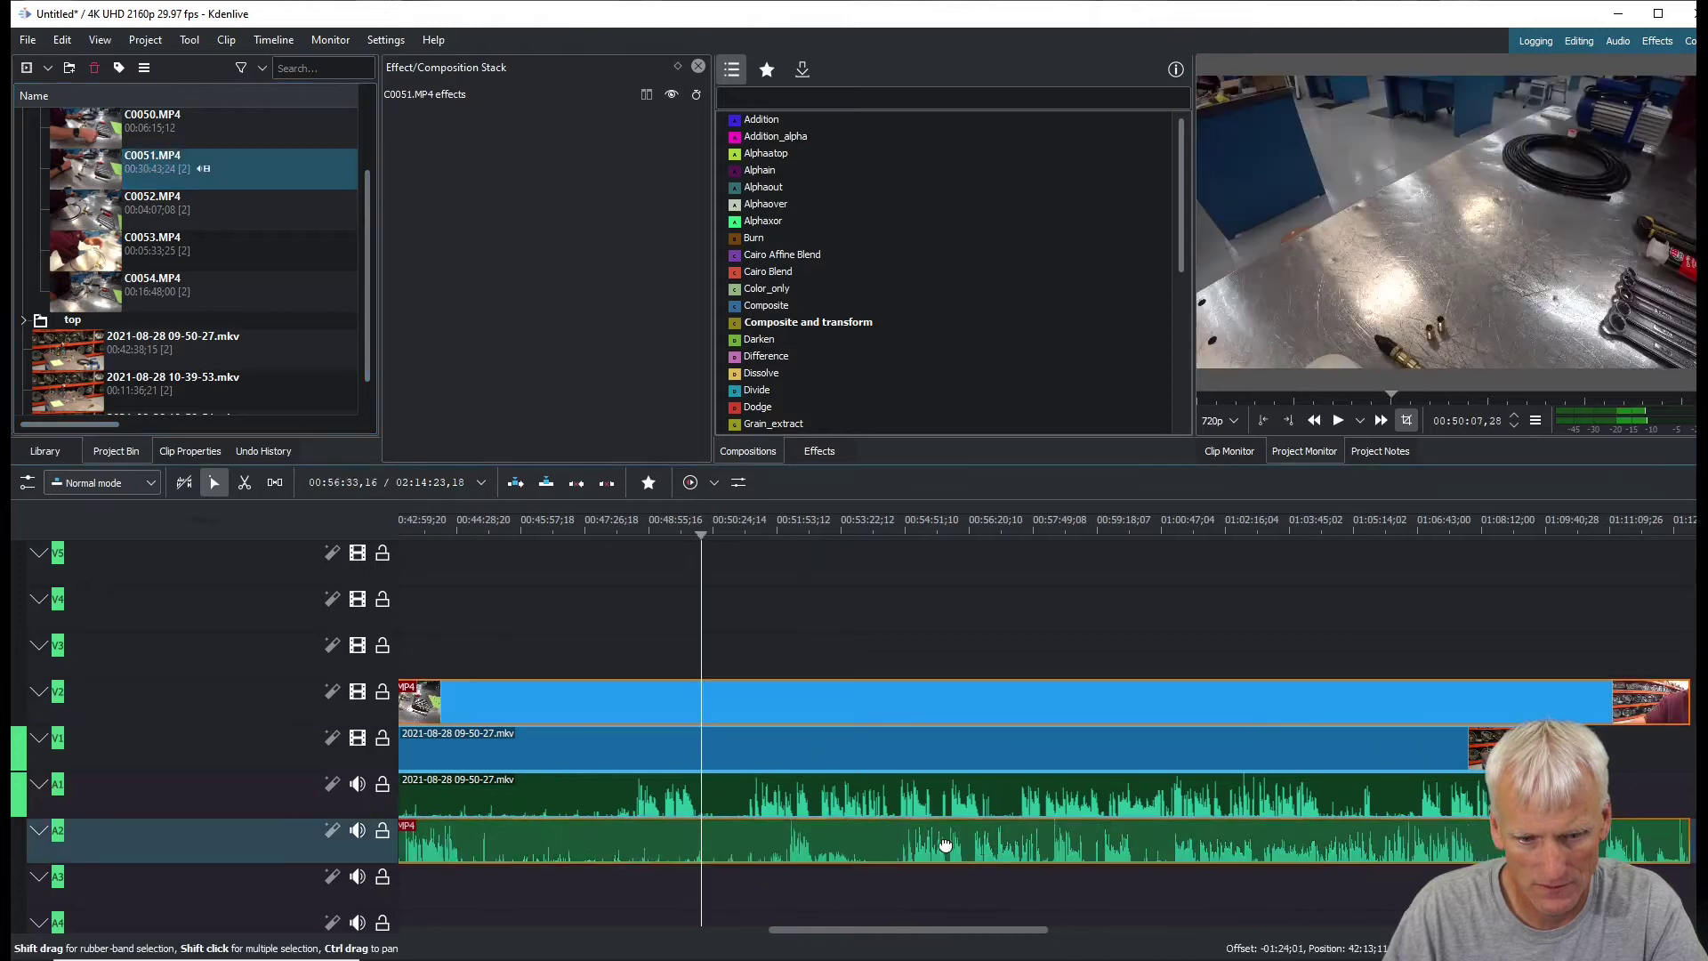
scroll(792, 826, "up", 8)
left_click_drag(82, 129, 943, 856)
Review along the timeline how the action clips' waveforms line up with the recordings on A1
scroll(196, 237, "up", 2)
scroll(1041, 770, "down", 5)
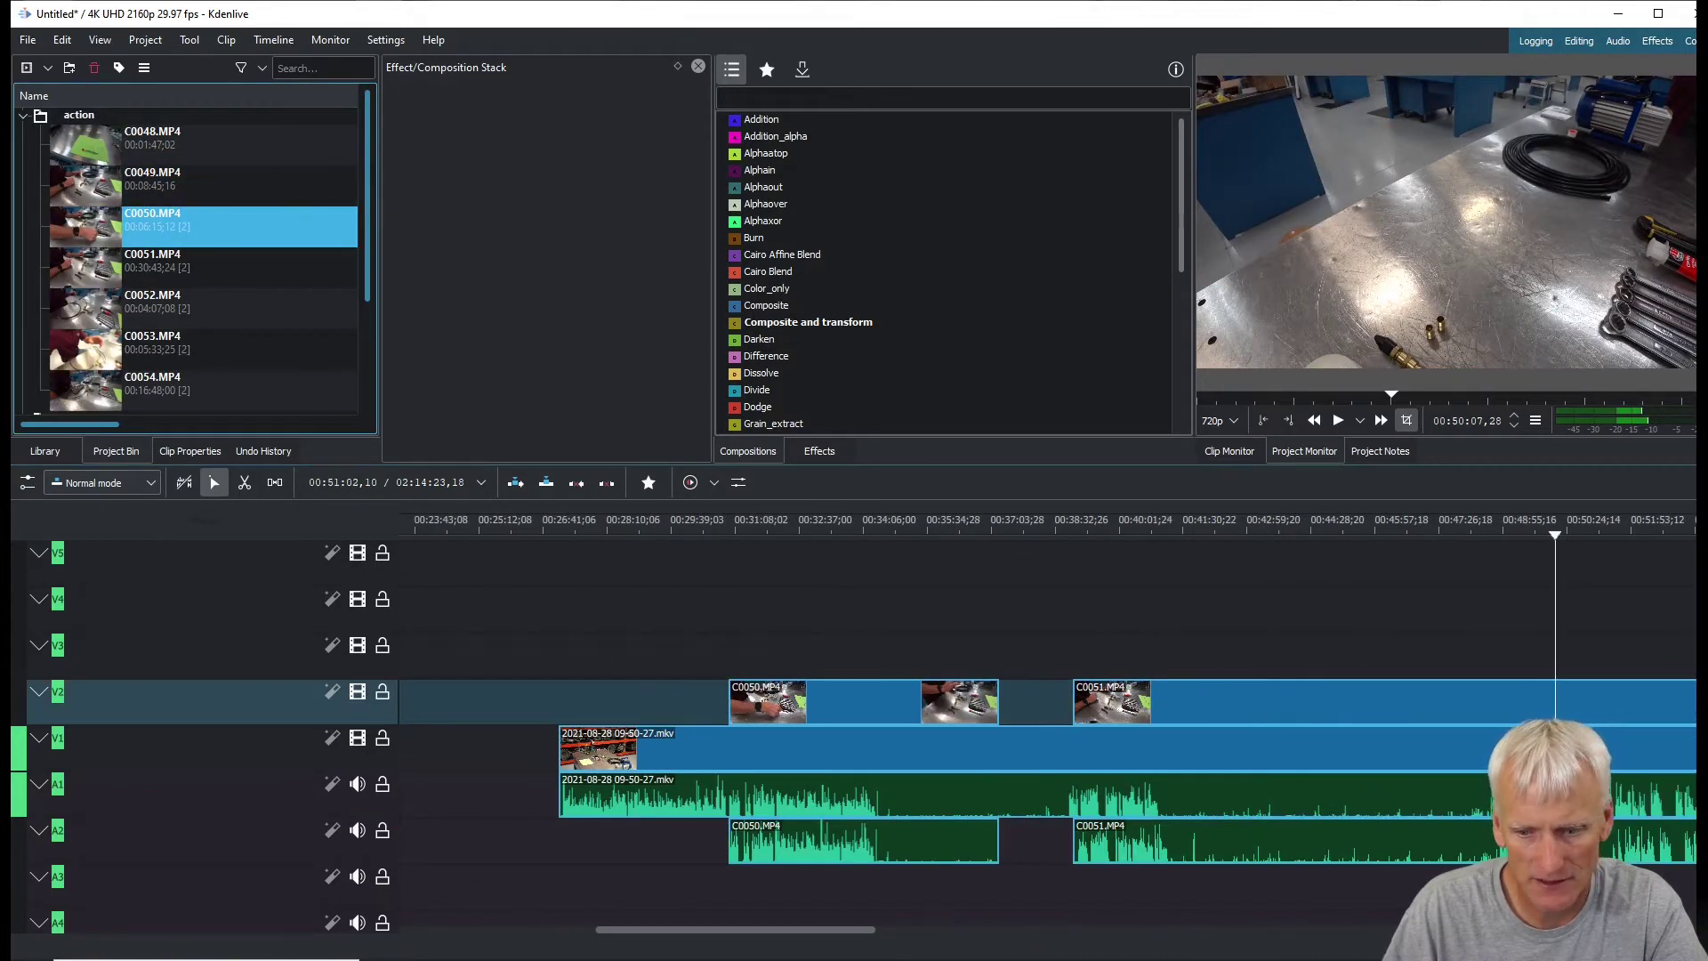
scroll(1041, 769, "down", 10)
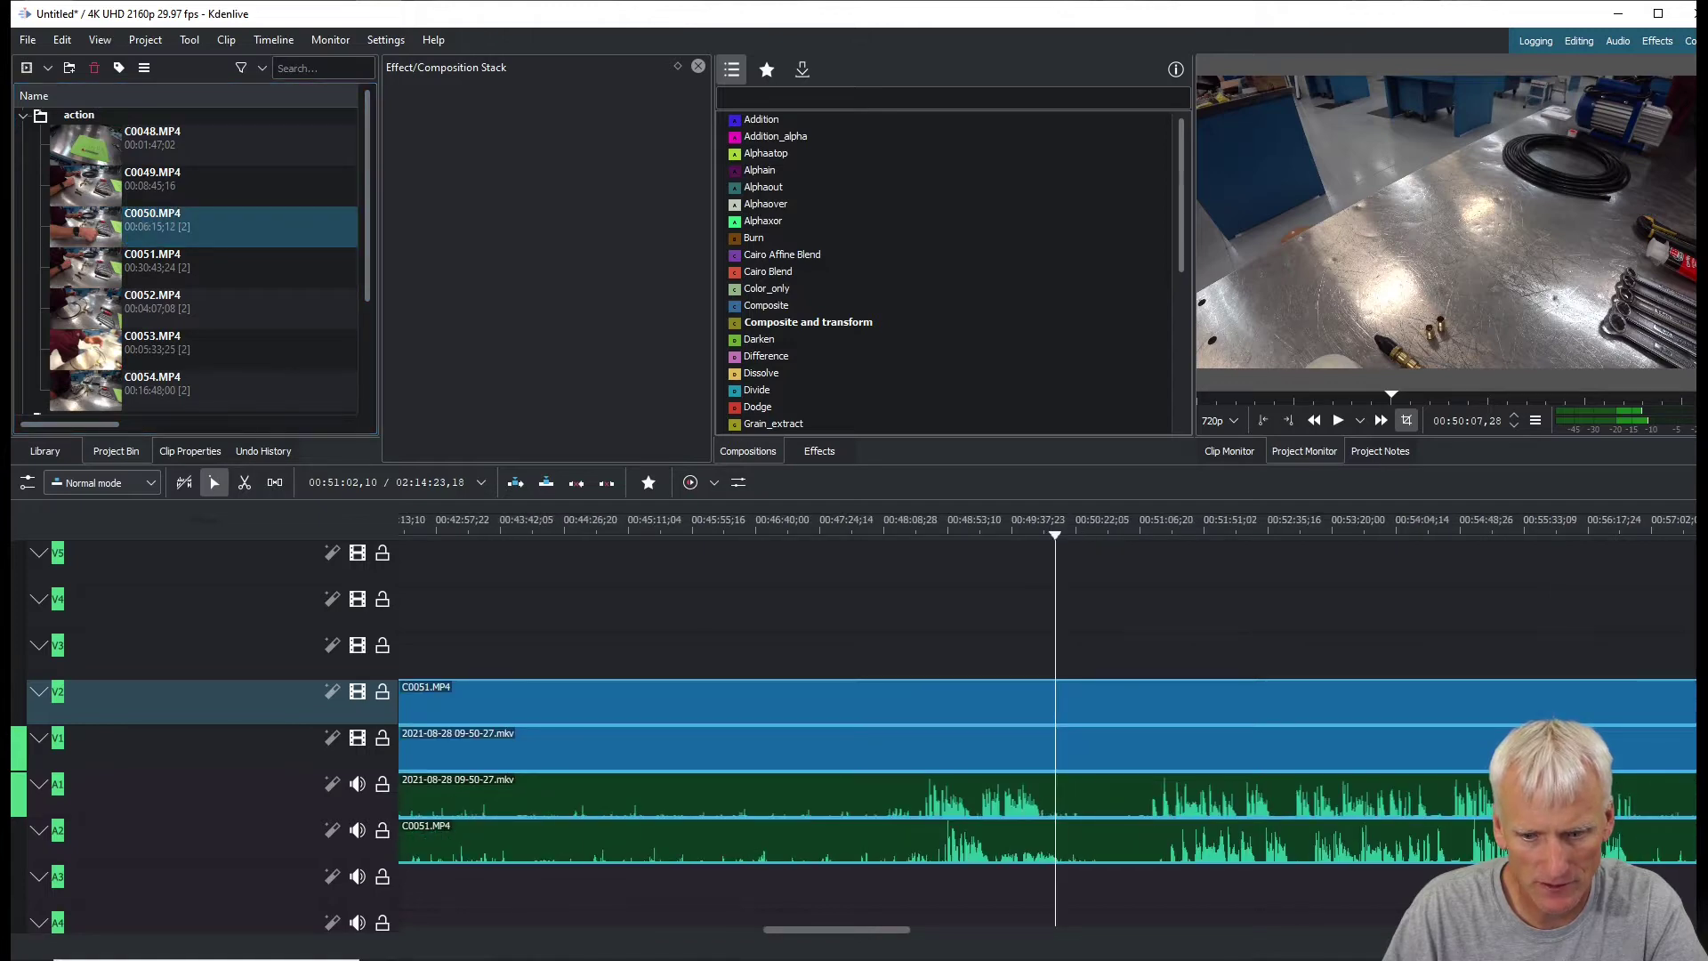
scroll(1041, 770, "down", 2)
scroll(1041, 769, "up", 4)
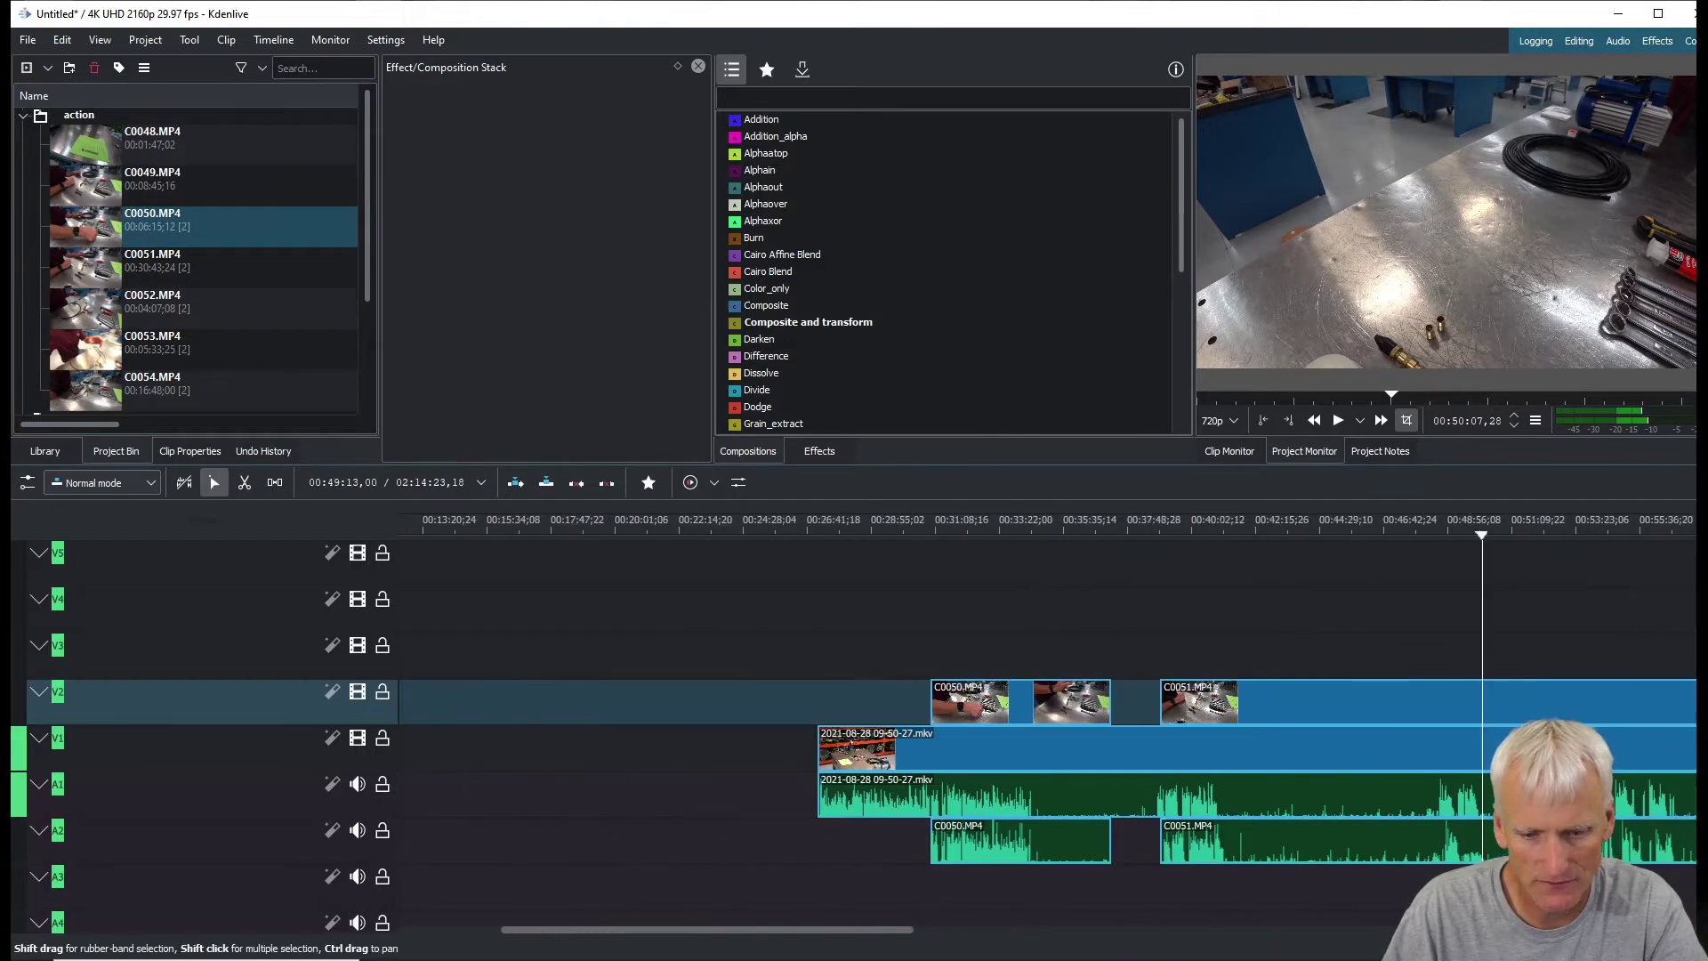
scroll(1243, 783, "down", 2)
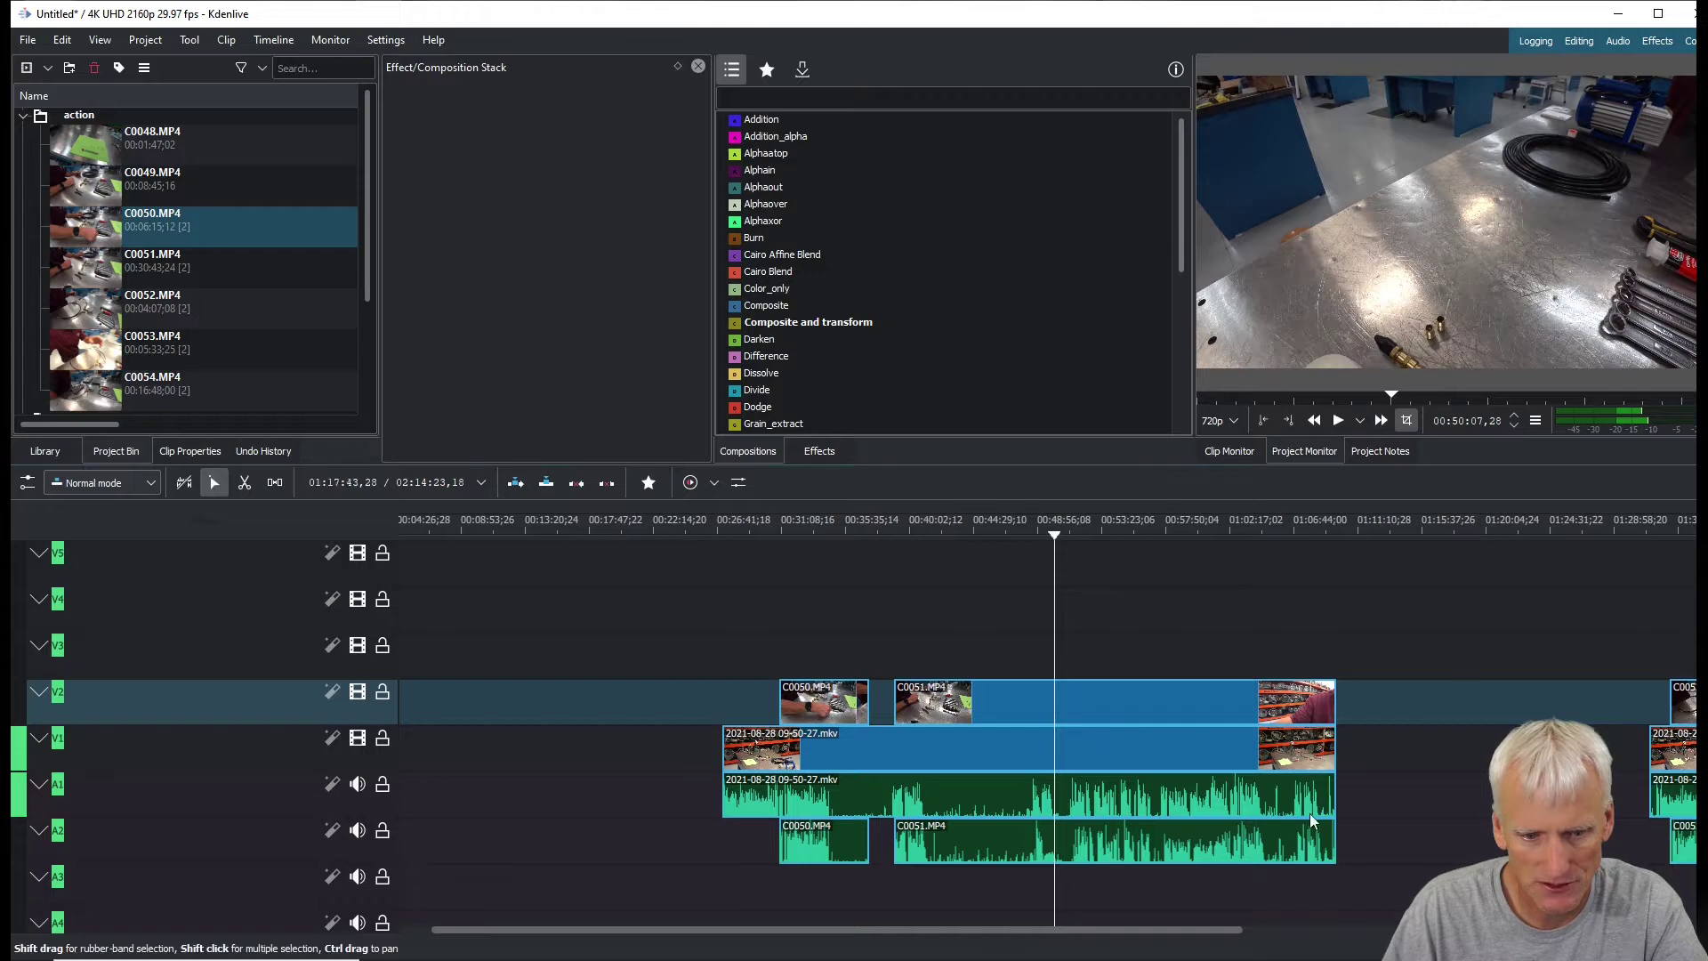
scroll(1243, 783, "up", 1)
scroll(1243, 783, "down", 4)
scroll(1204, 782, "up", 1)
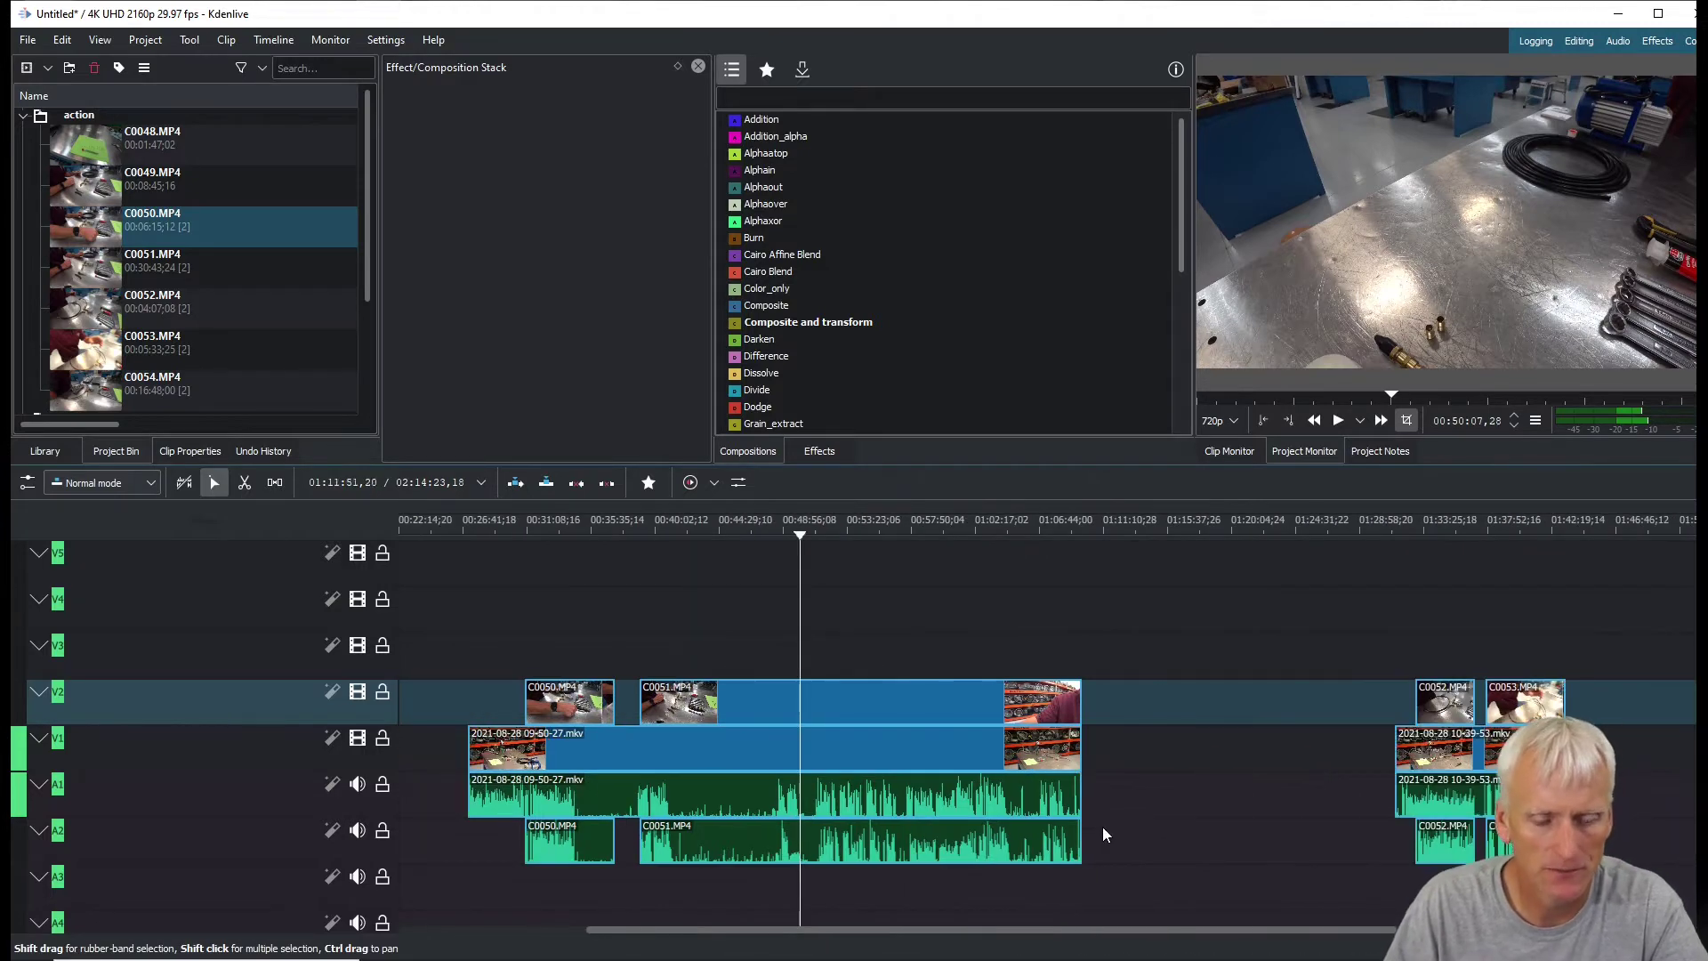
scroll(973, 792, "up", 1)
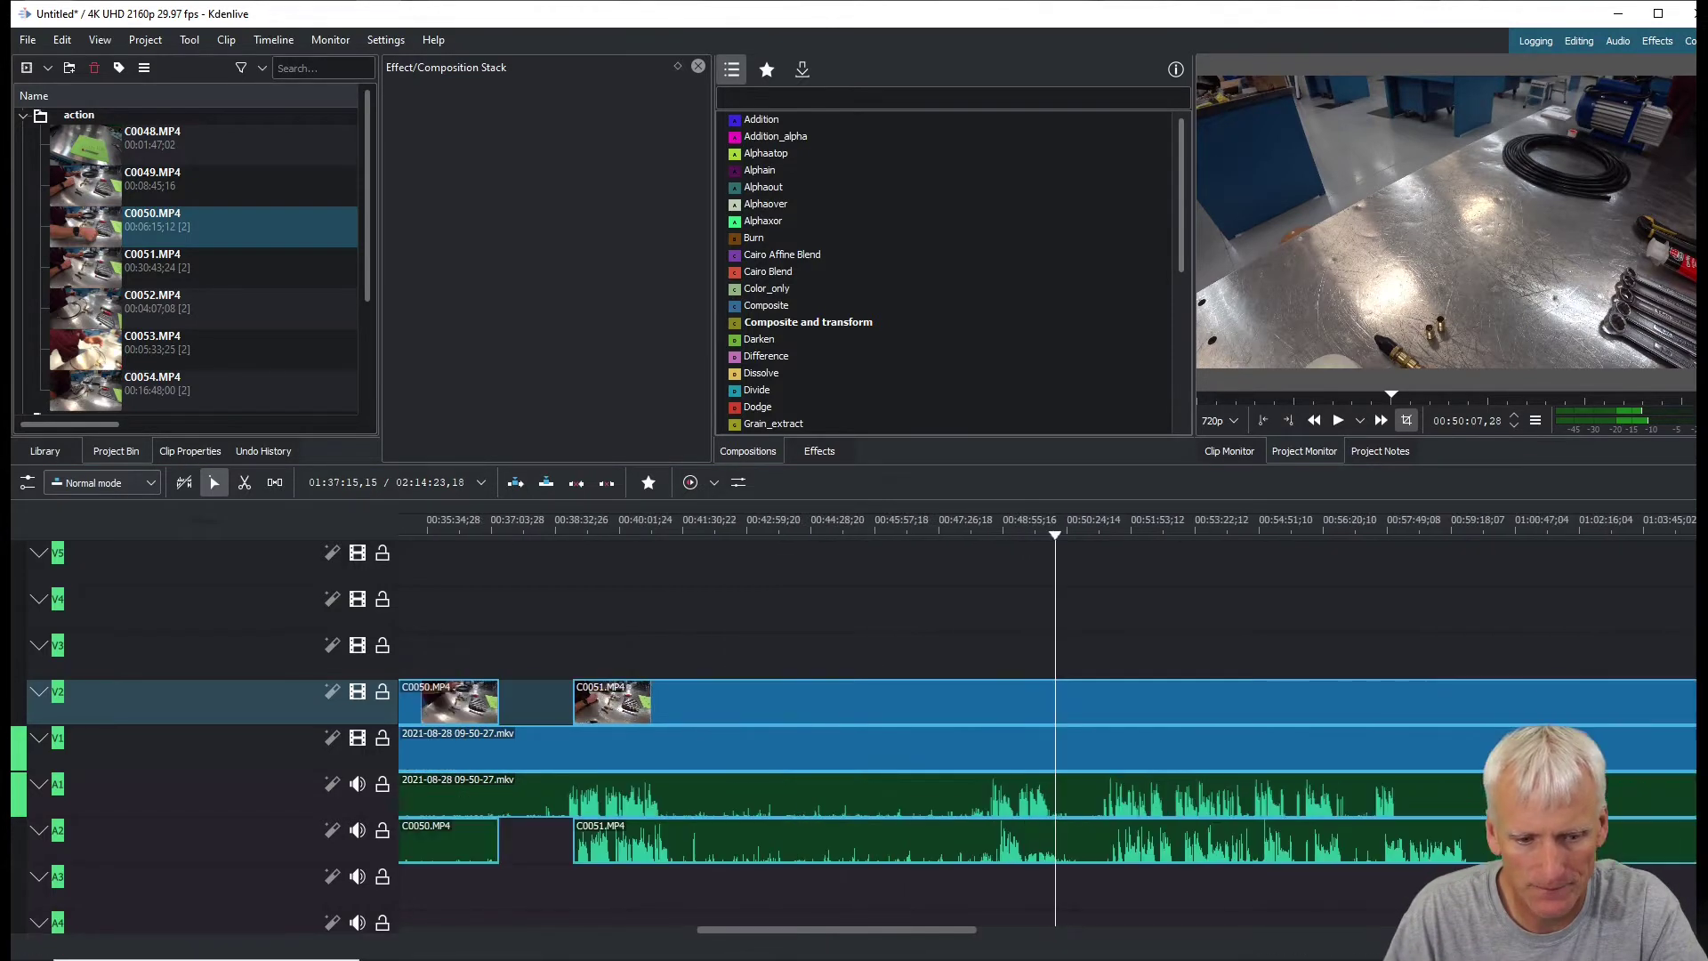
Set the 09-50-27 recording on A1 as the audio reference
scroll(972, 791, "up", 1)
left_click(972, 791)
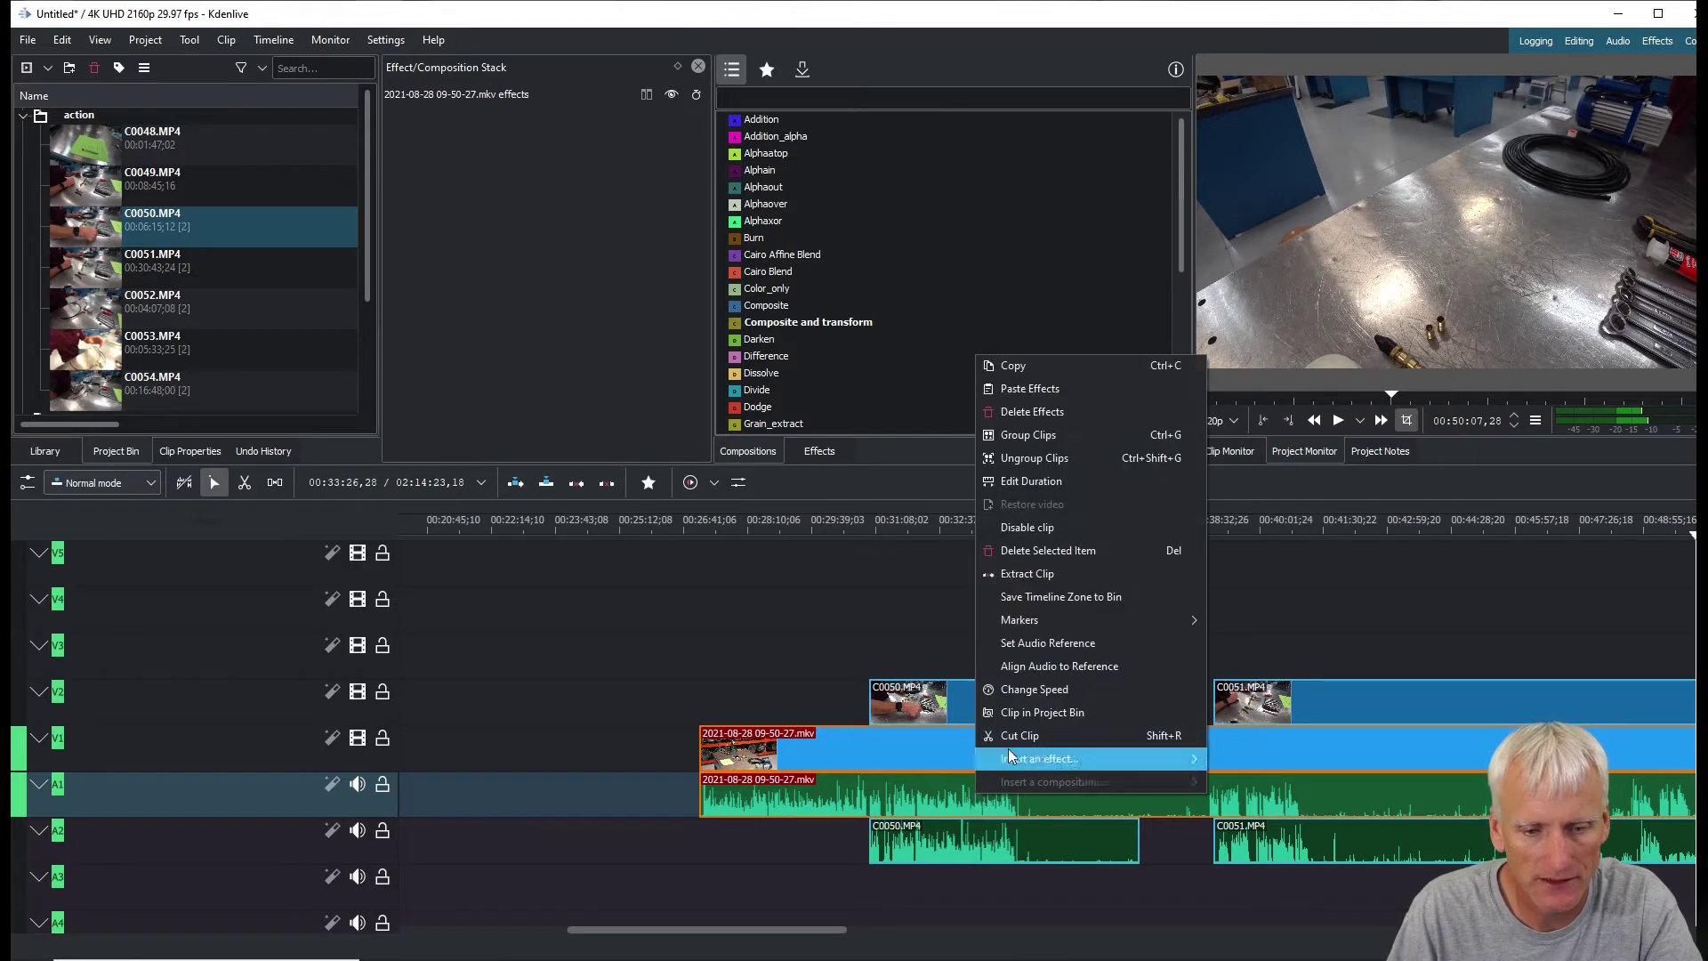
left_click(1023, 644)
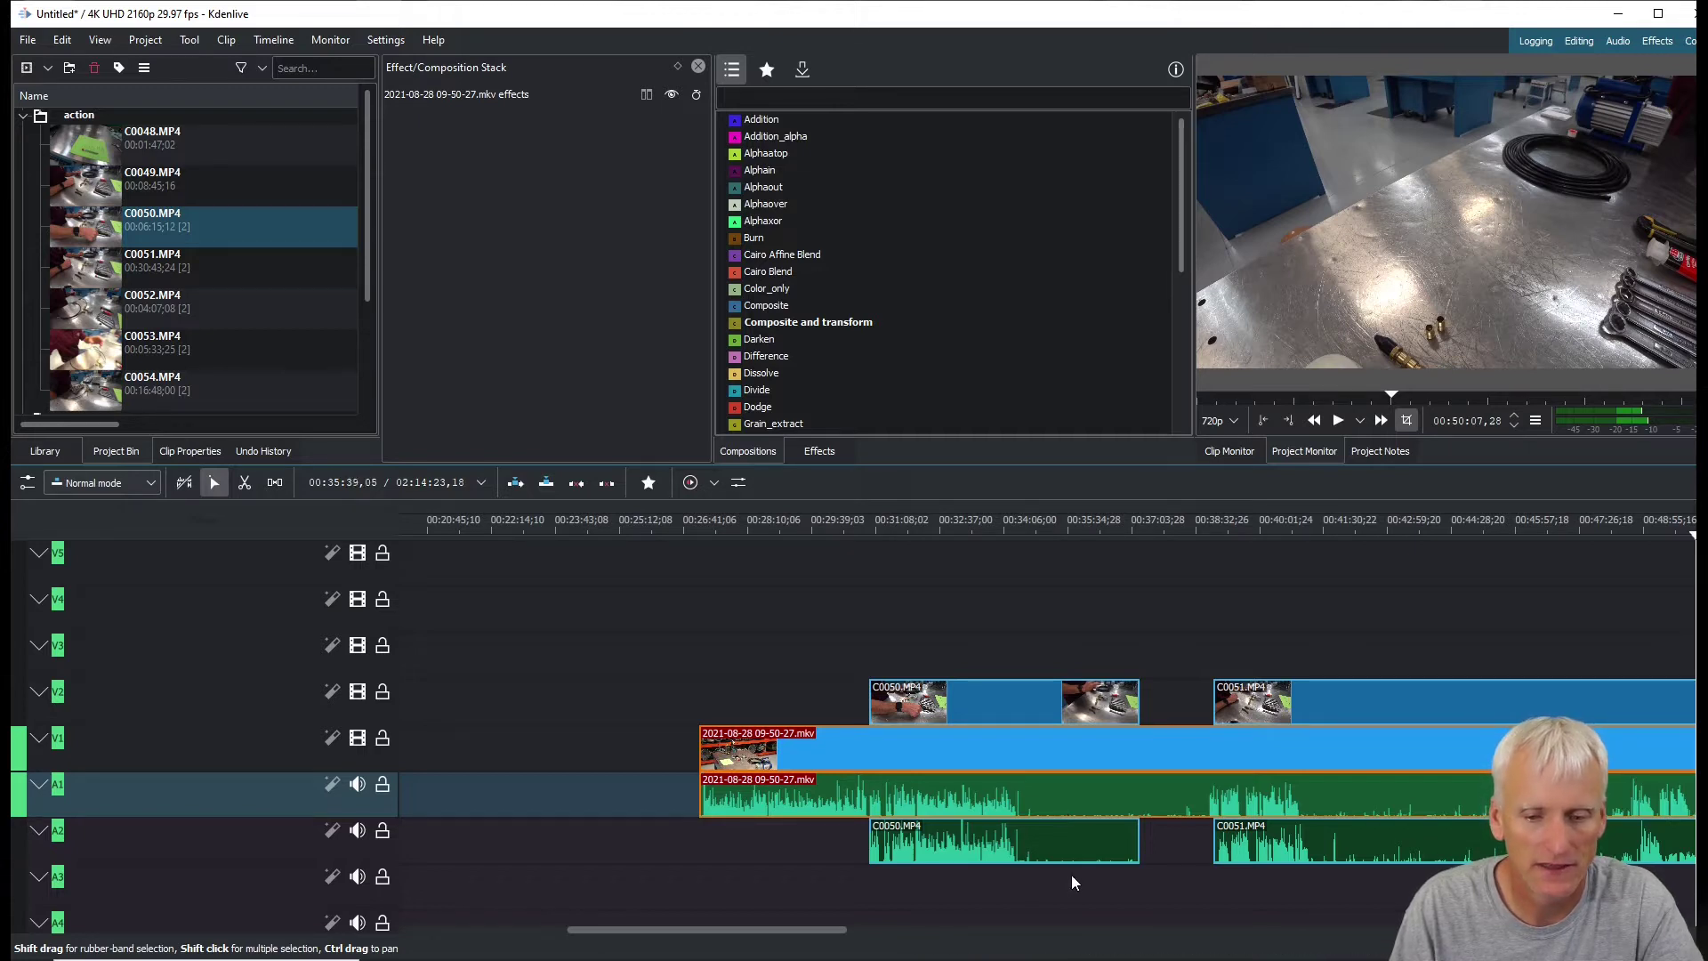
Move C0050.MP4 earlier on the timeline, out of sync, and align its audio to the reference
left_click(984, 847)
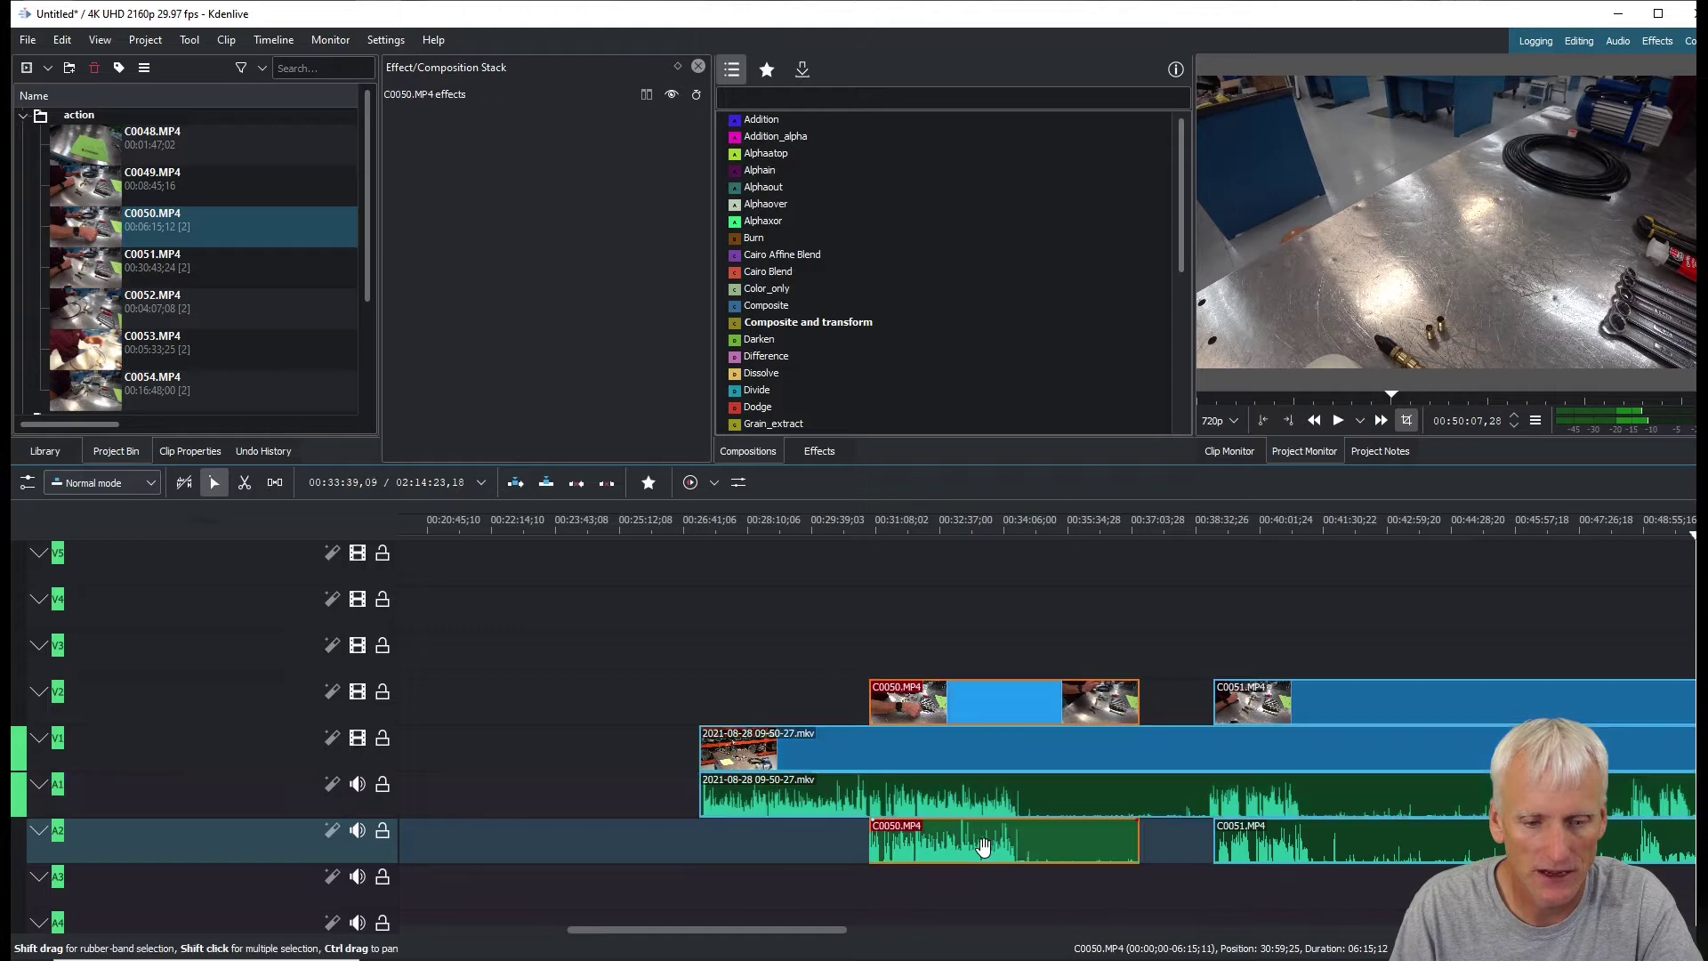
left_click_drag(990, 845, 854, 845)
right_click(841, 847)
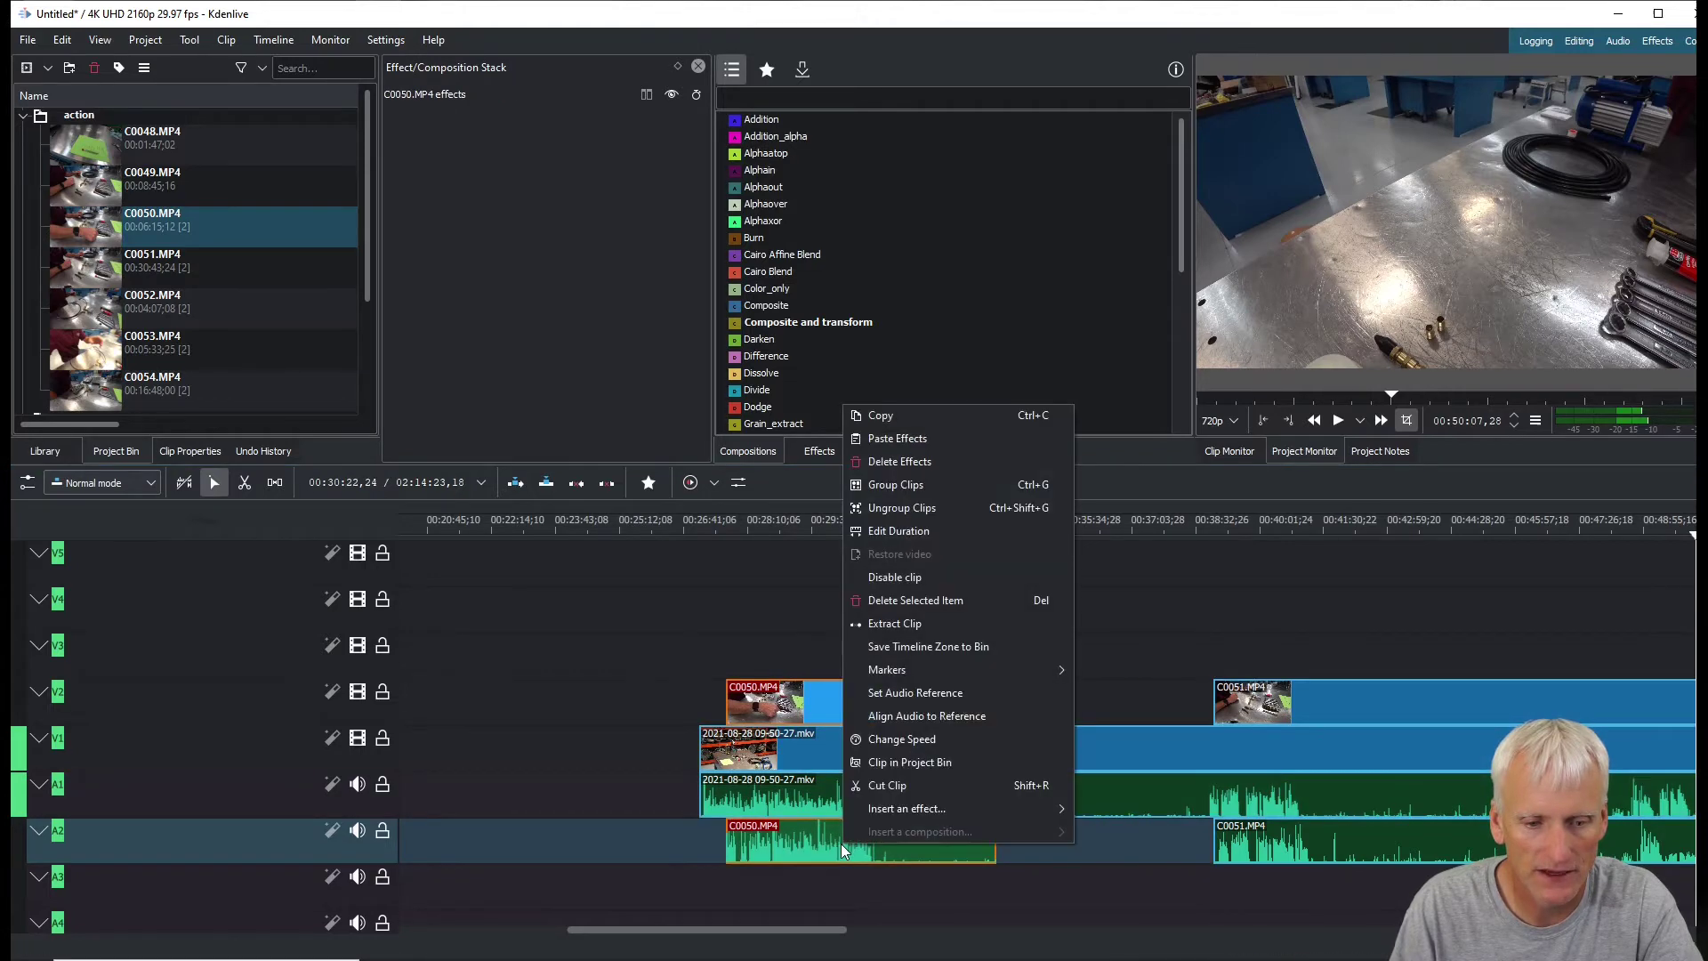
left_click(876, 716)
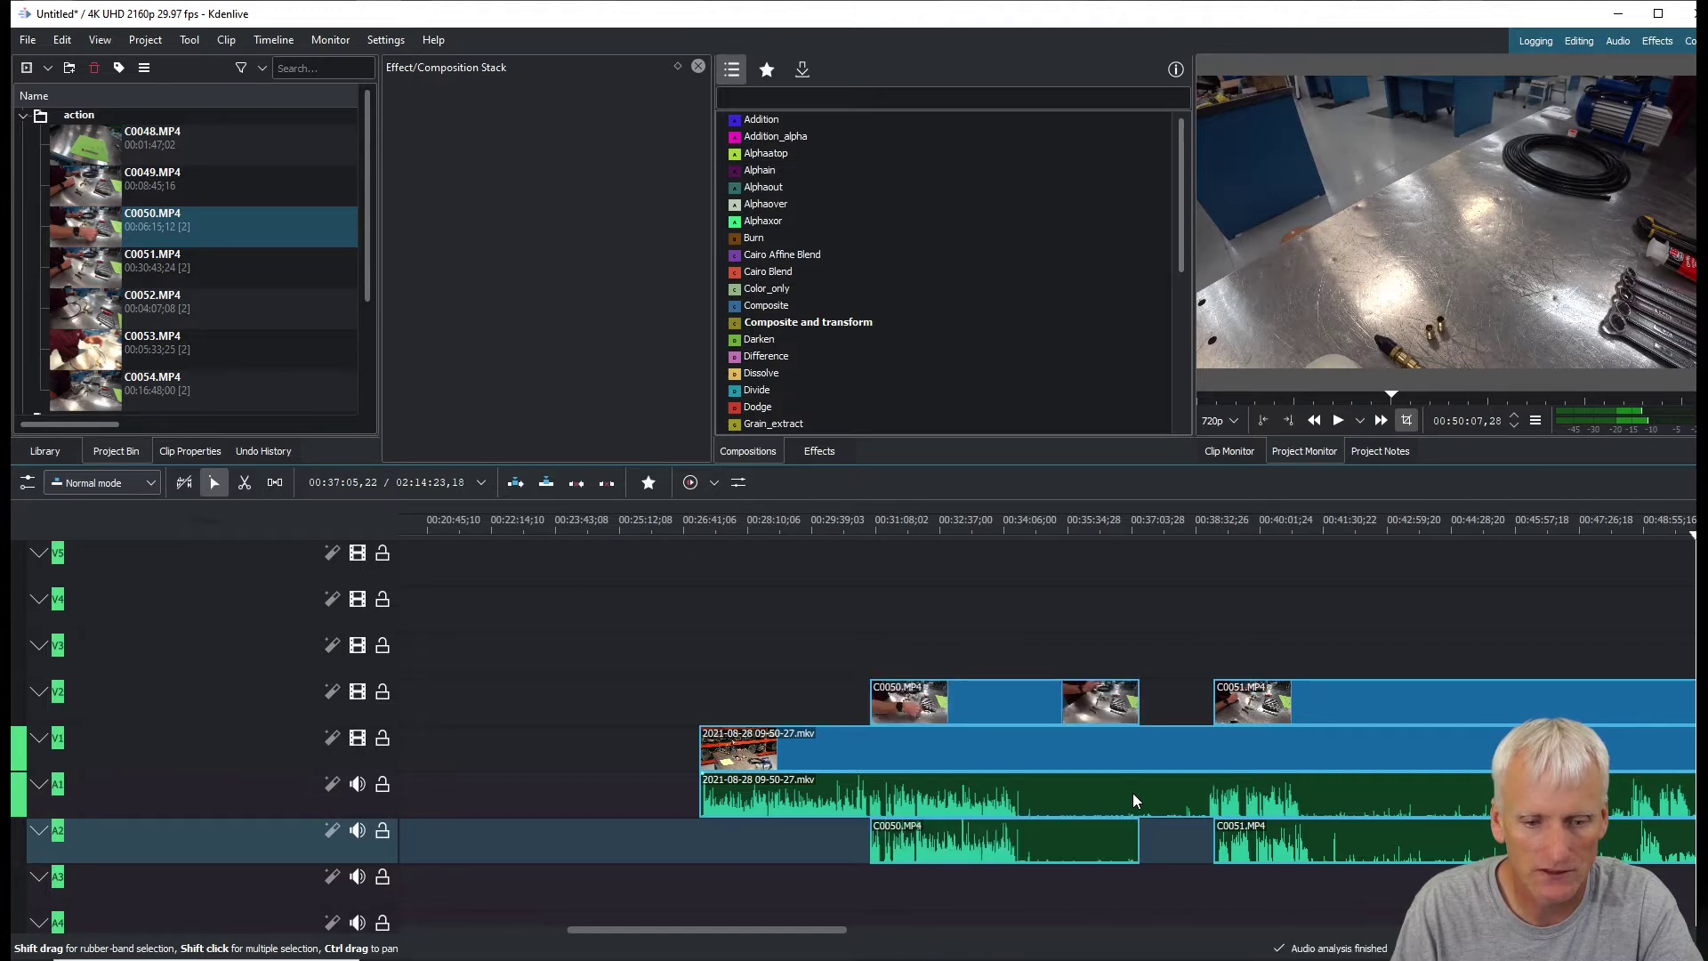
Play back two points of the C0050.MP4 section to check its sync, and mute audio track A2
left_click(879, 527)
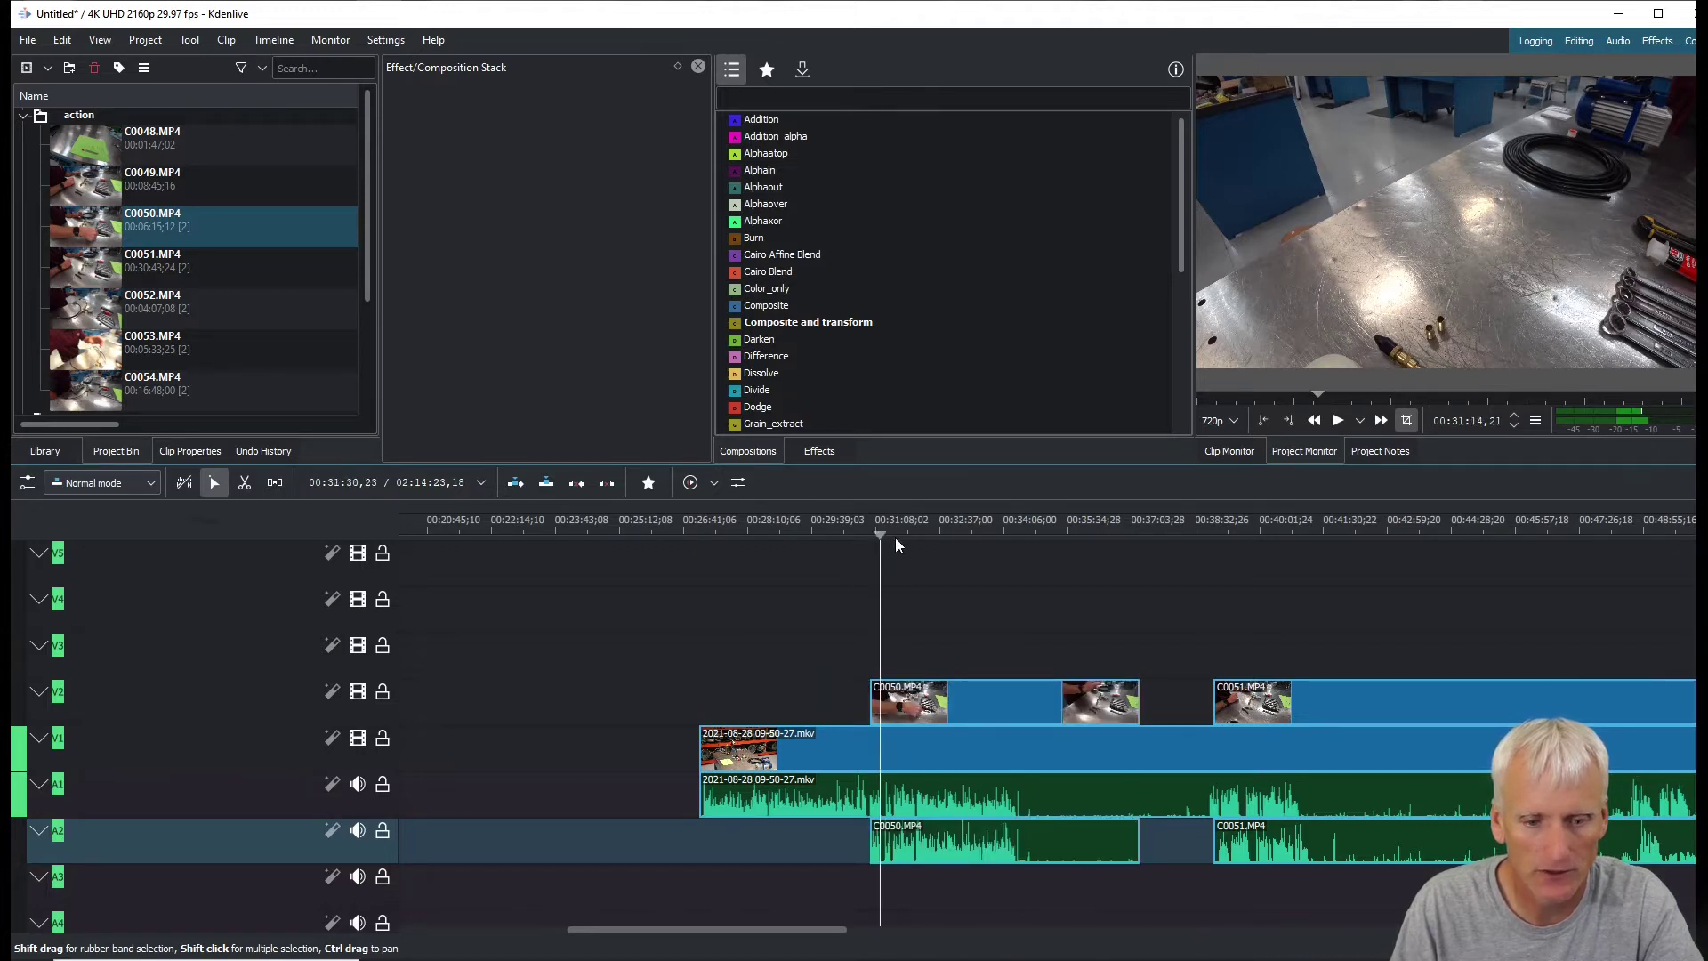
key("space")
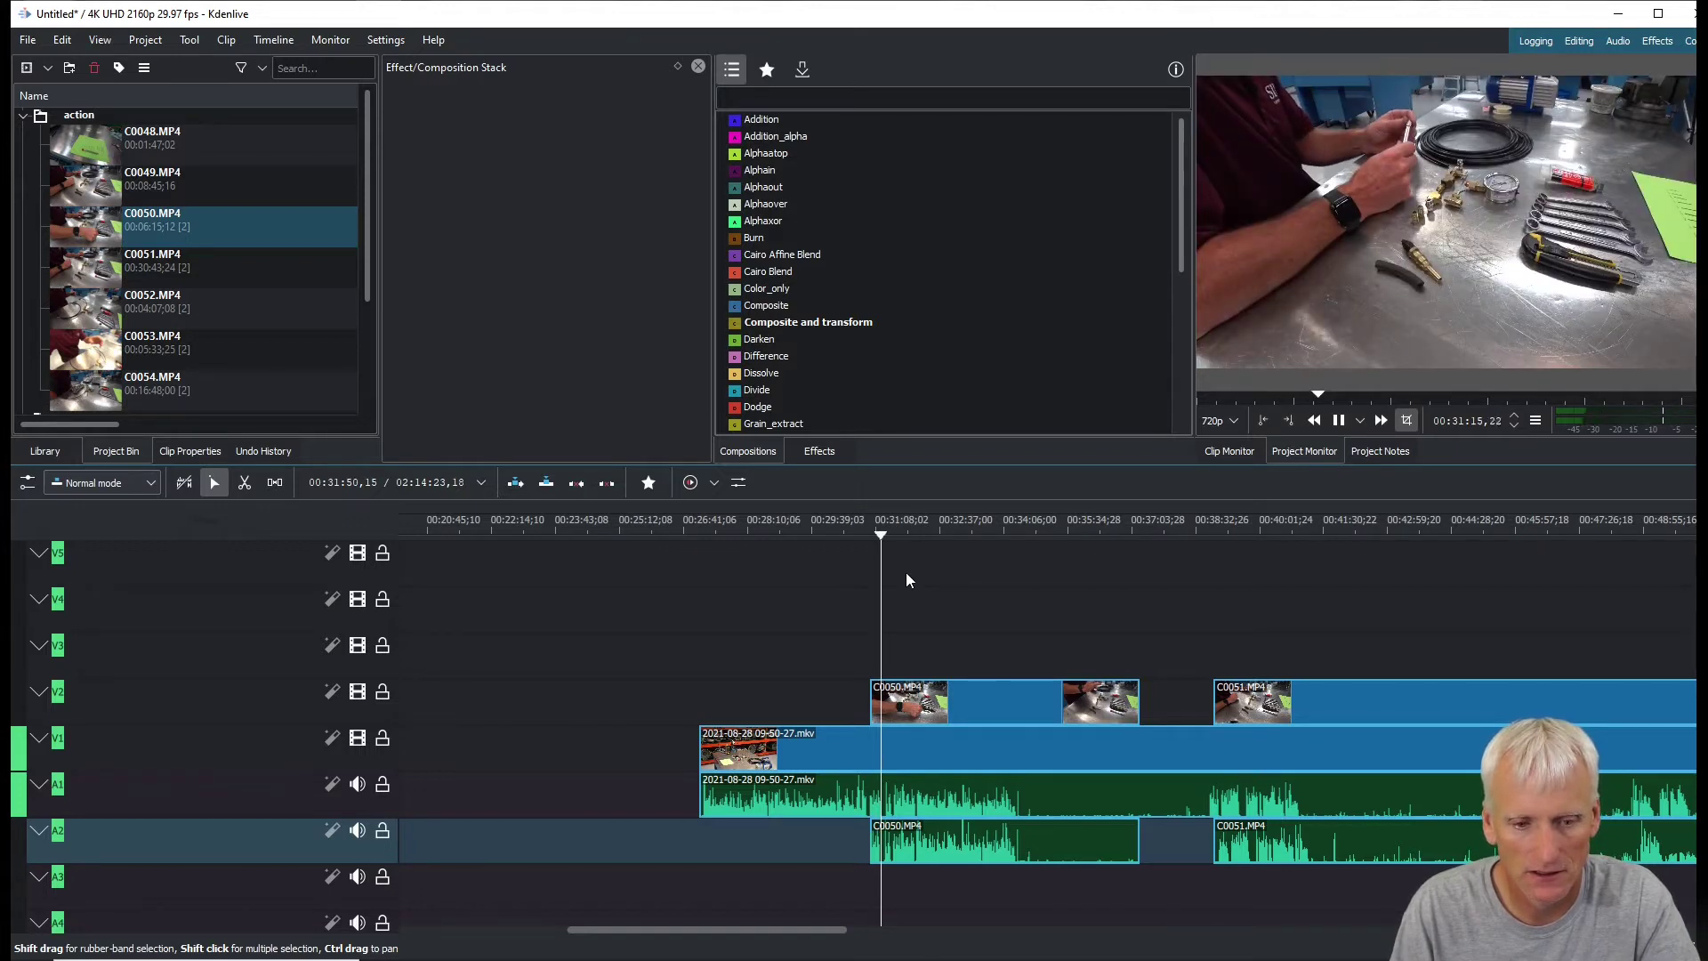
left_click(925, 524)
key("space")
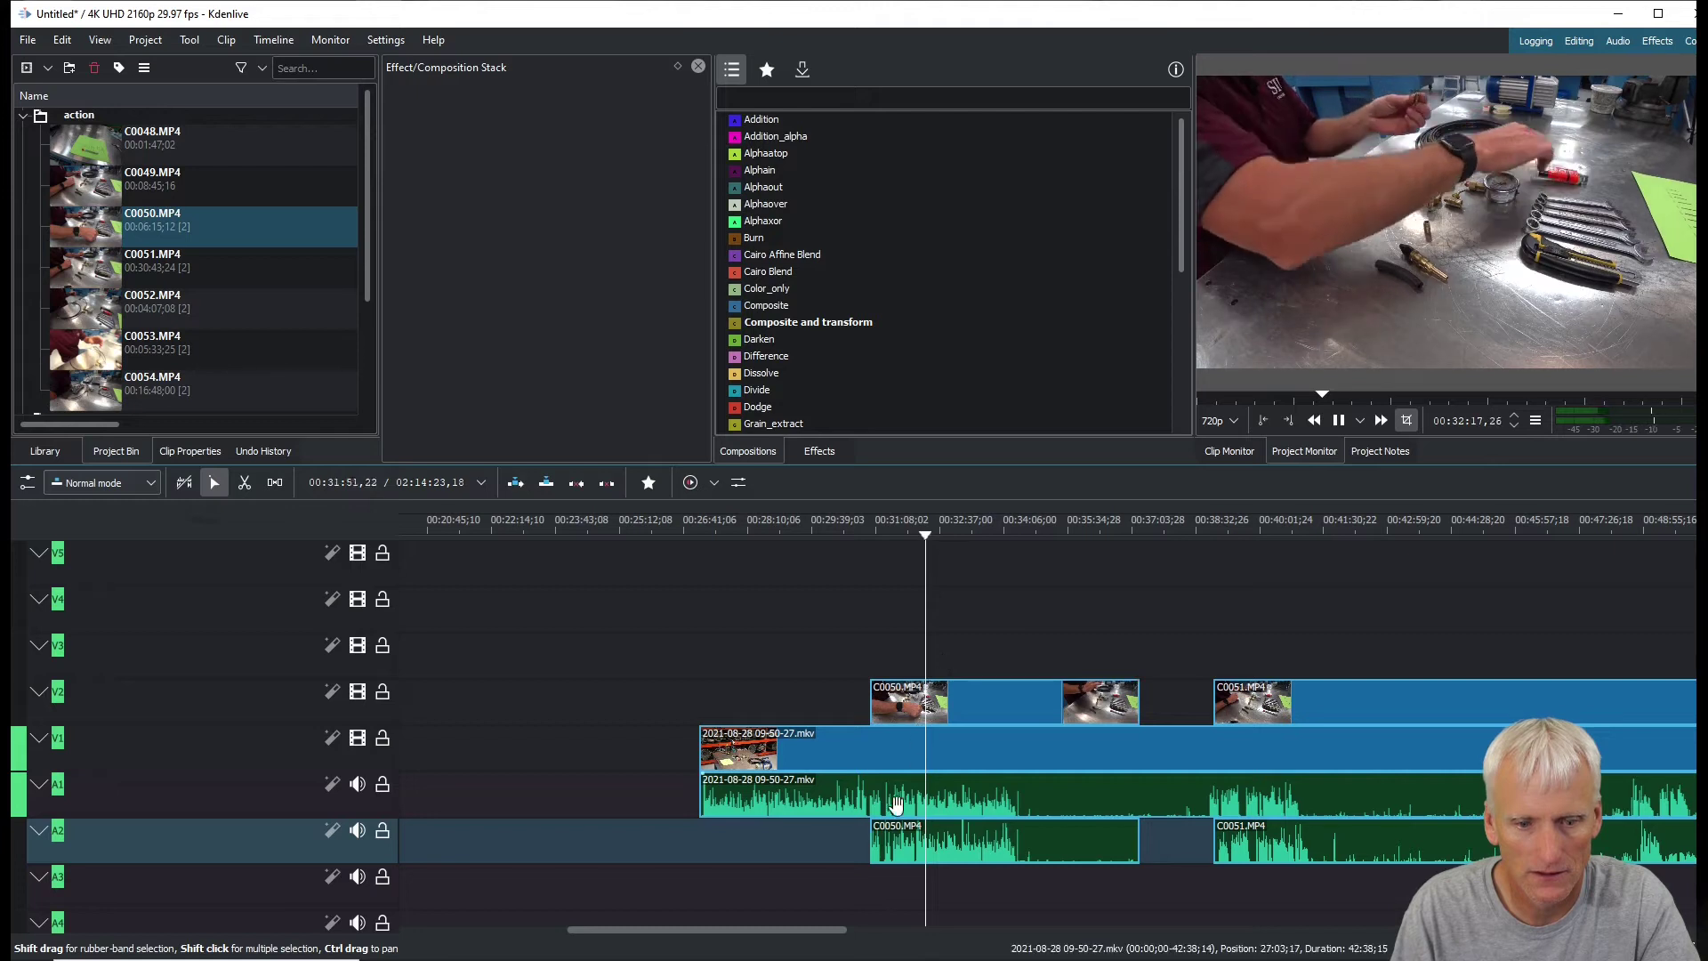
left_click(357, 831)
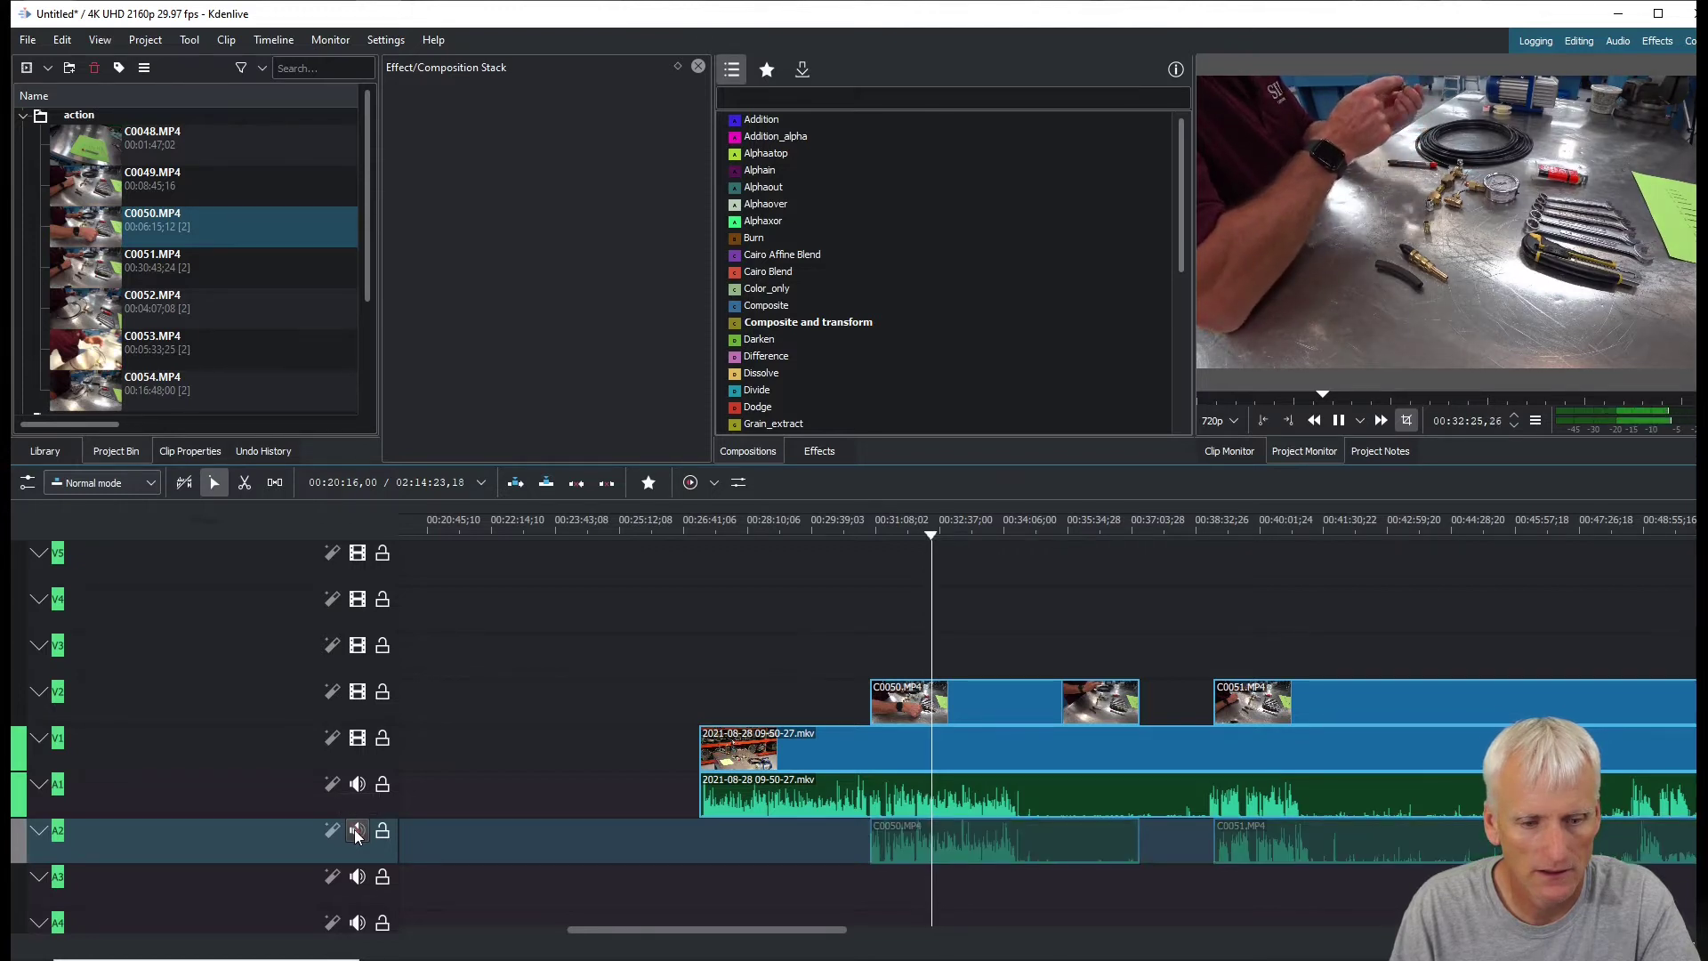
Align the audio of C0051.MP4 on A2 to the reference and check its waveform against the recording on A1
scroll(1013, 831, "down", 1)
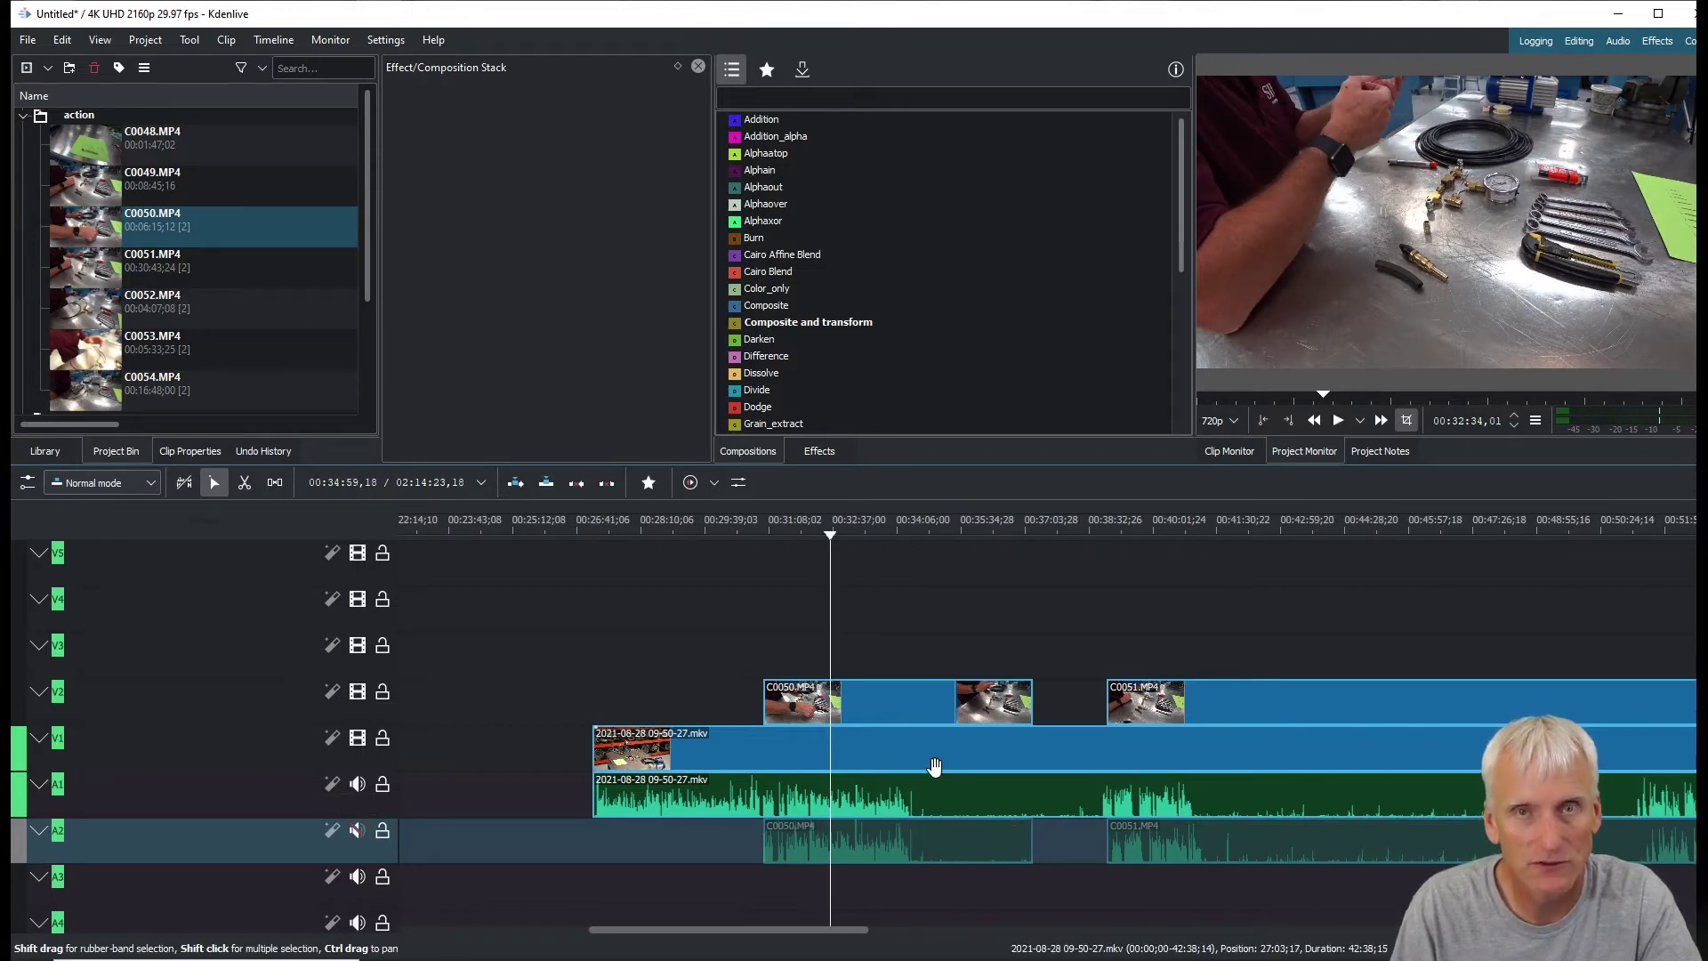
scroll(938, 774, "down", 2)
right_click(1020, 845)
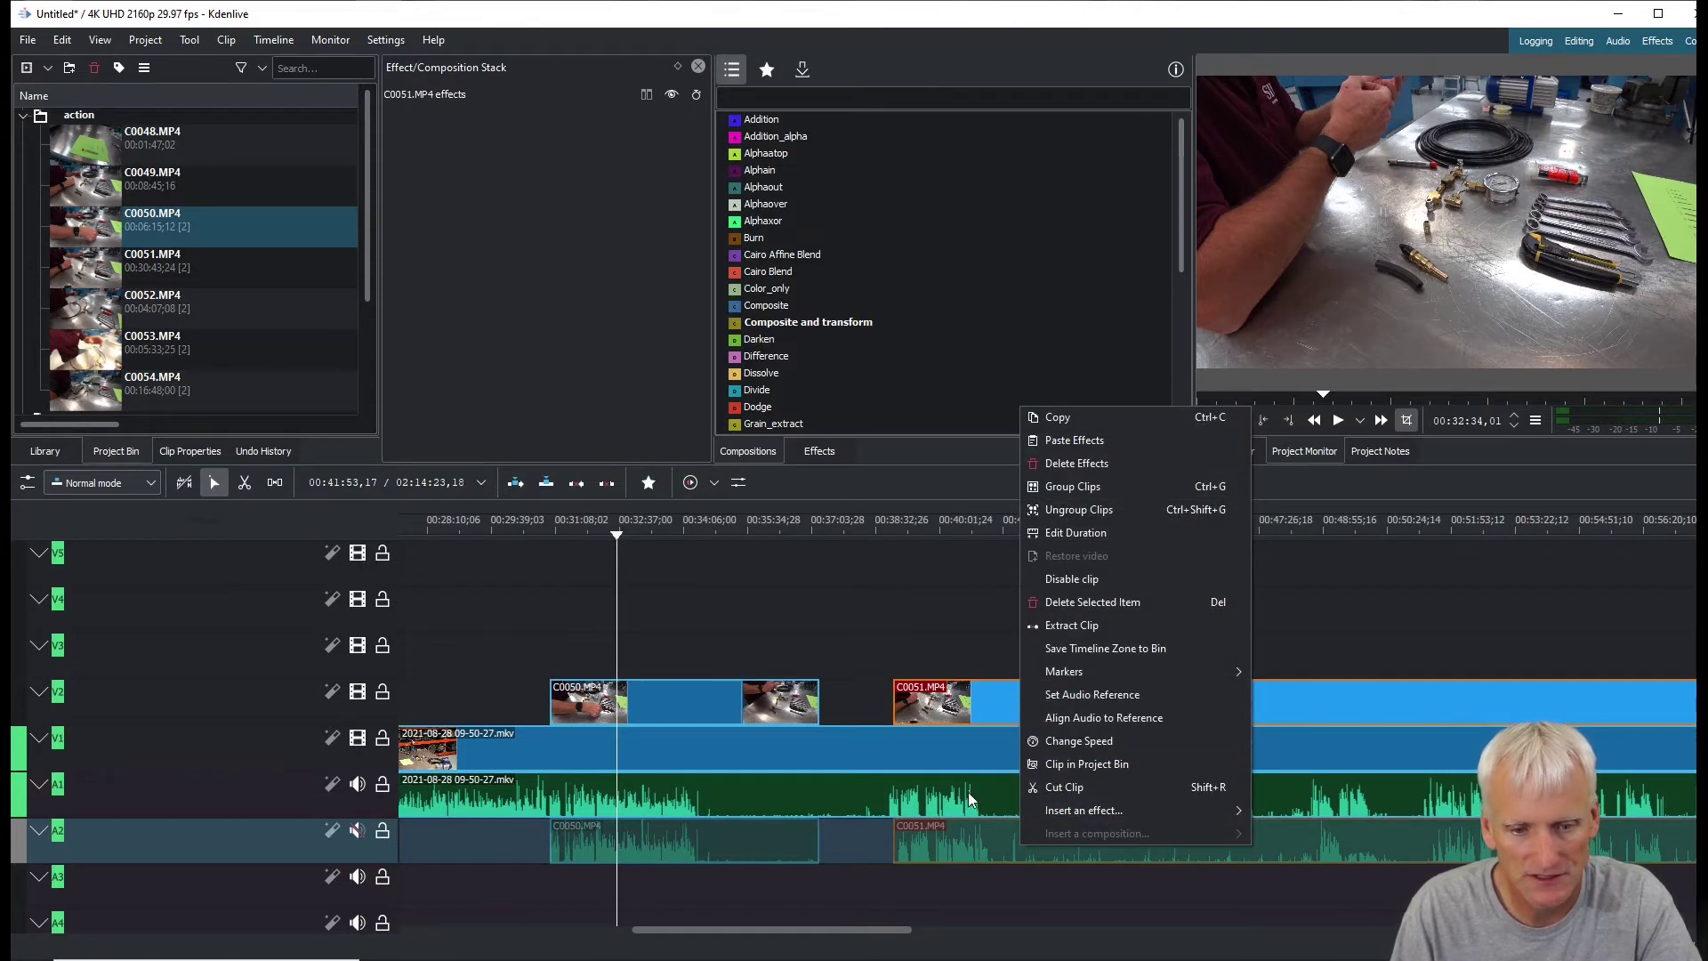
left_click(969, 801)
left_click(1025, 843)
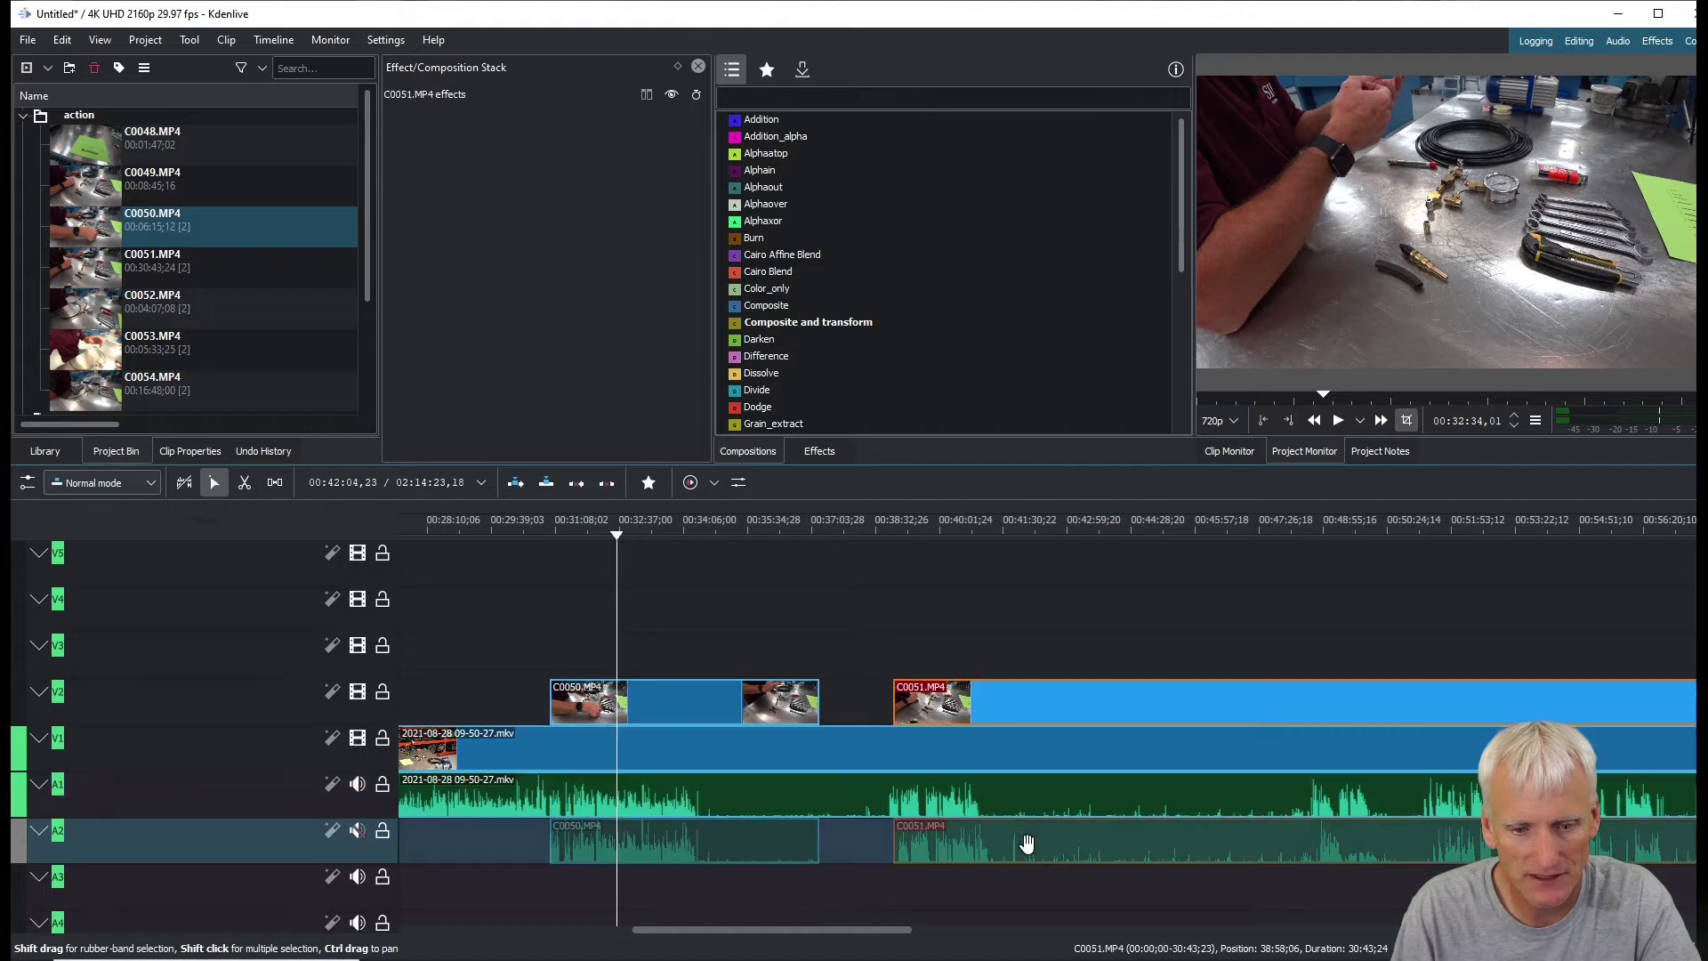
right_click(1027, 845)
left_click(1085, 721)
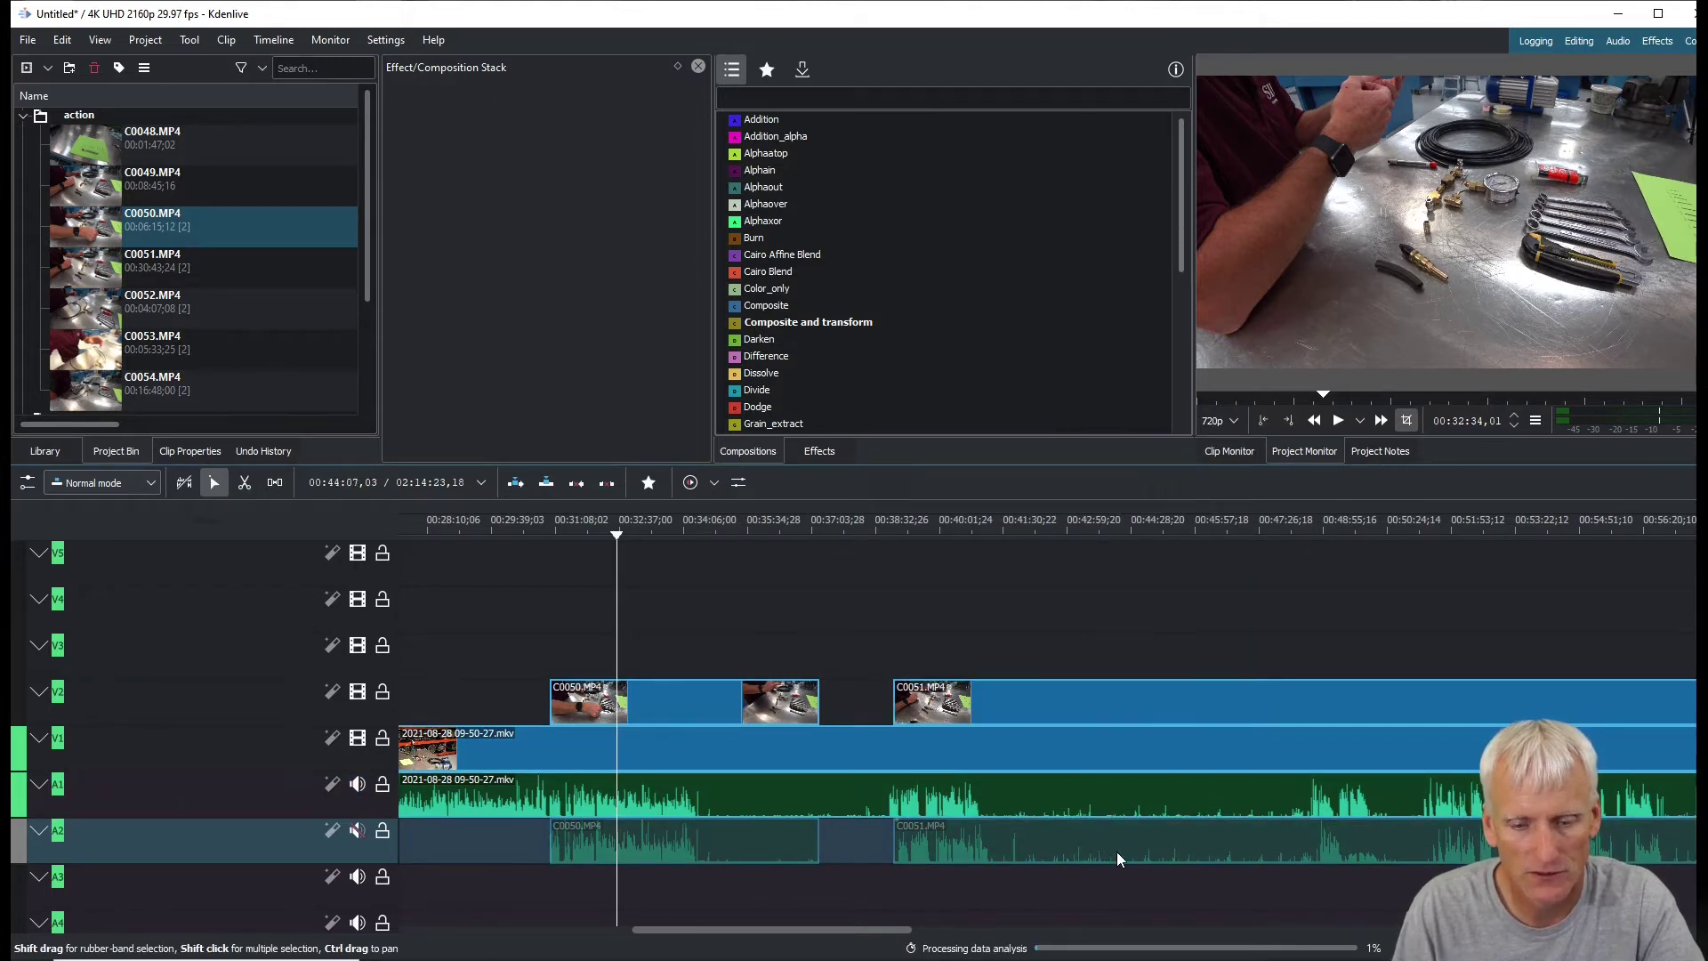
scroll(1118, 852, "down", 5)
scroll(1117, 853, "down", 3)
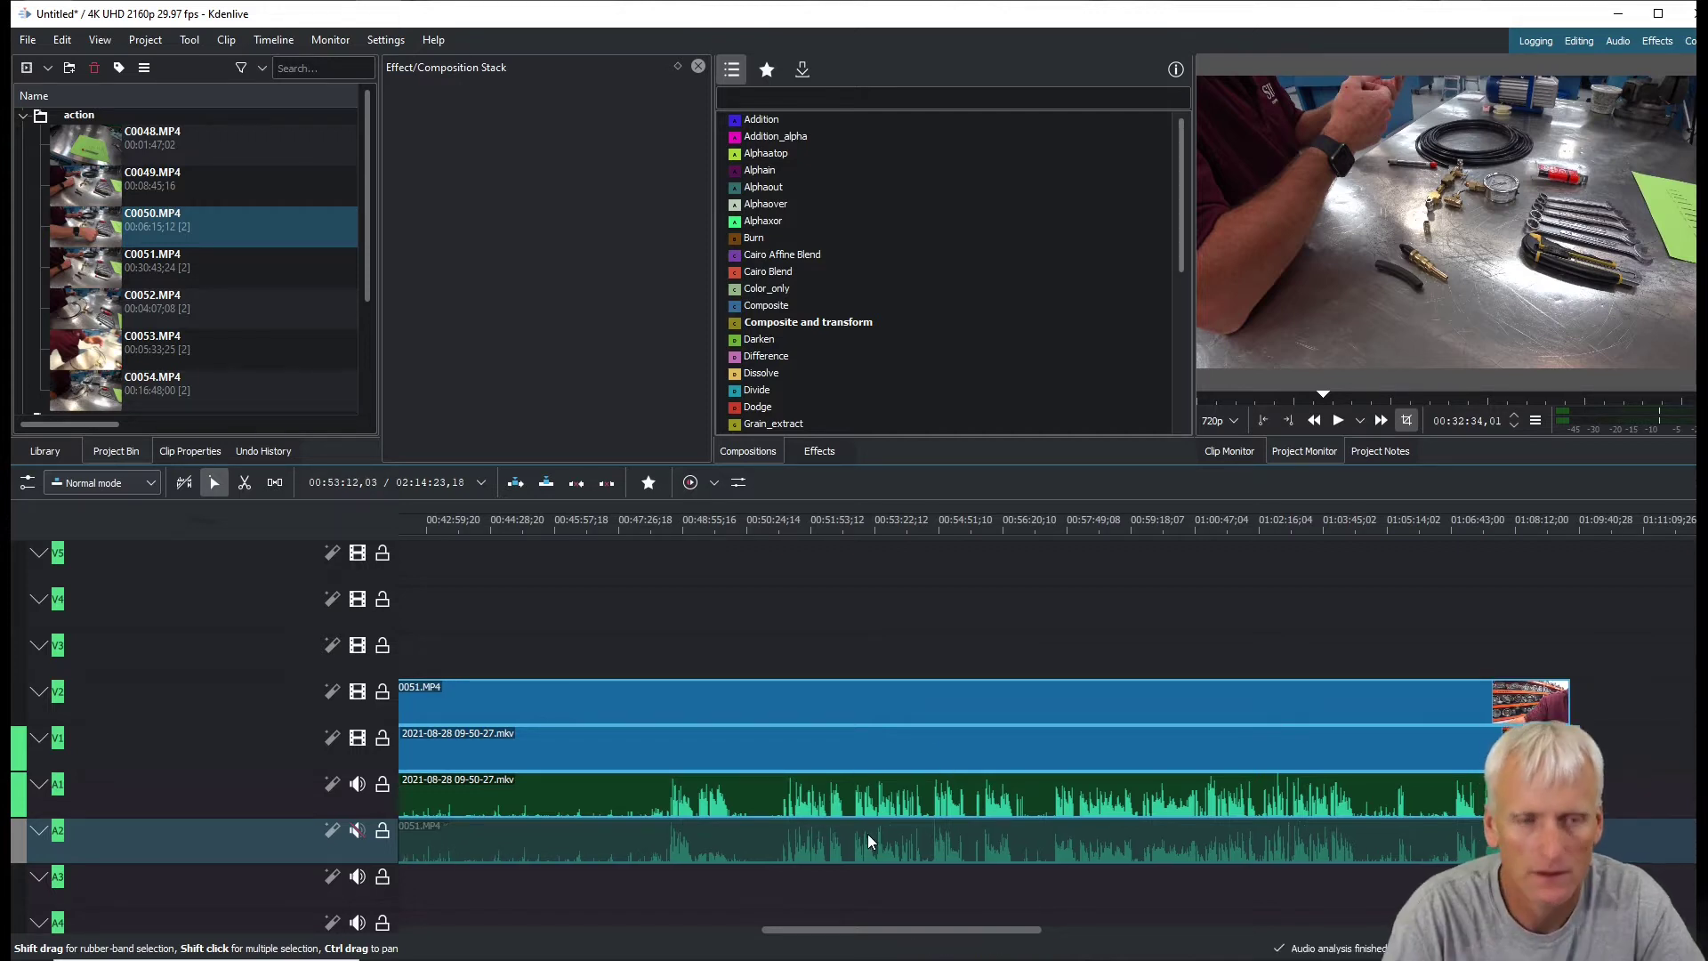
Play back the C0051.MP4 section from about 00:53:33, comparing the sound with A2 unmuted and muted, and leave A2 muted
left_click_drag(425, 849, 417, 850)
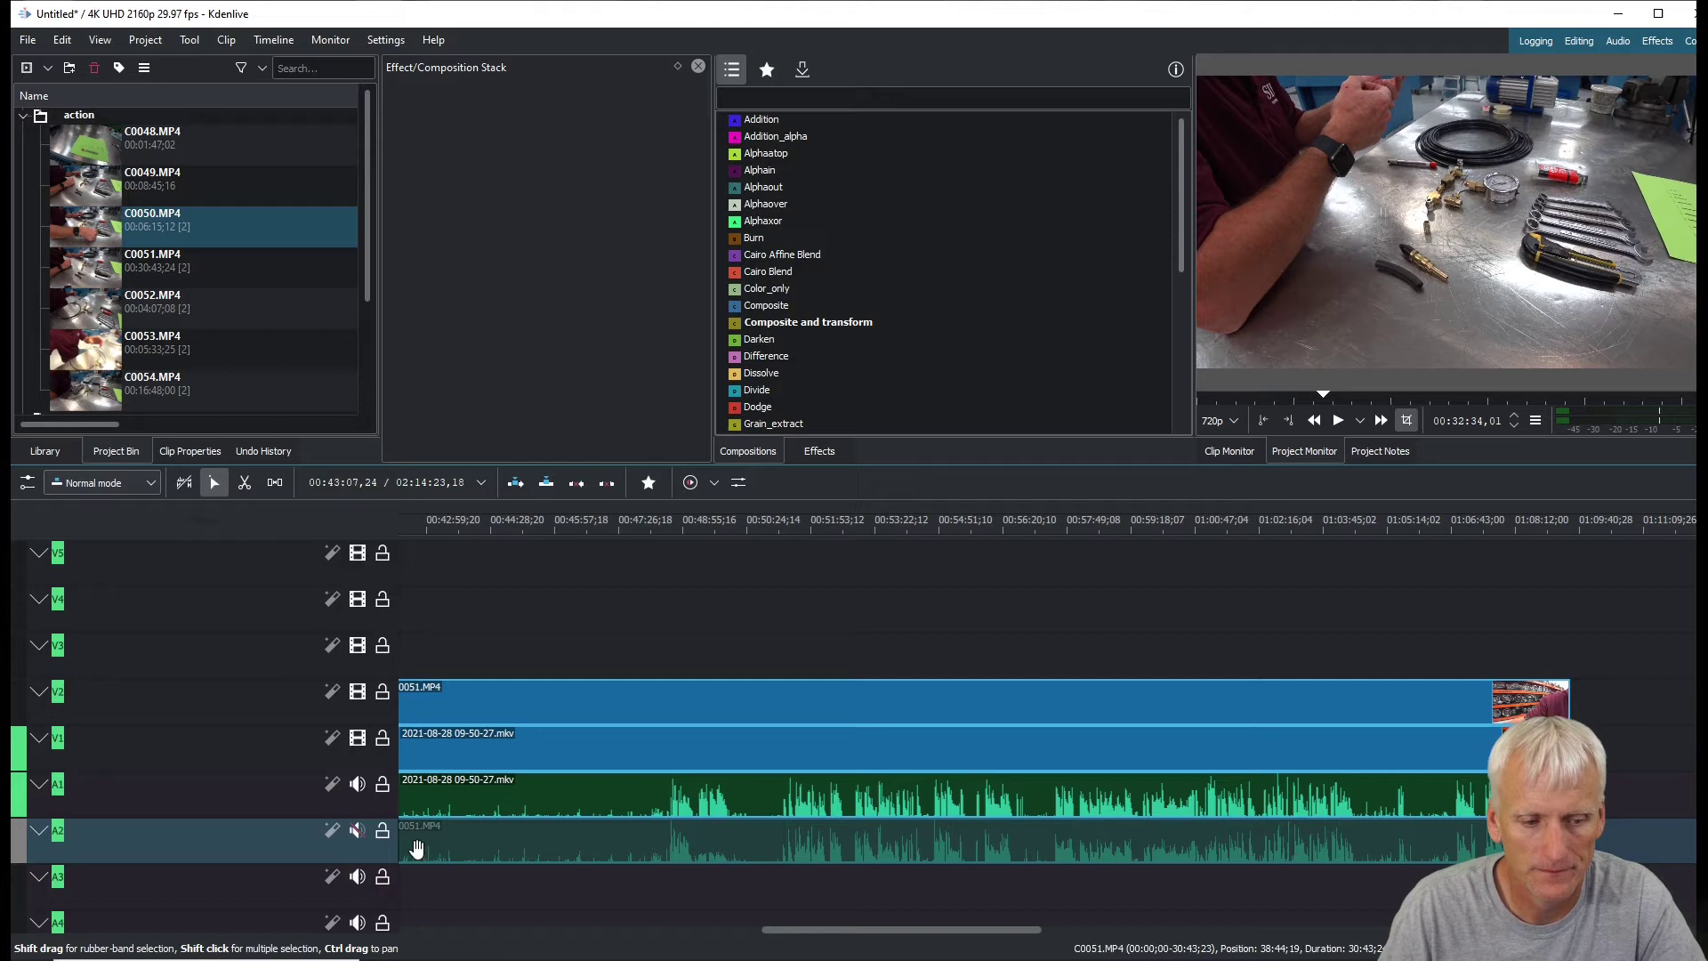
left_click(357, 830)
left_click(882, 523)
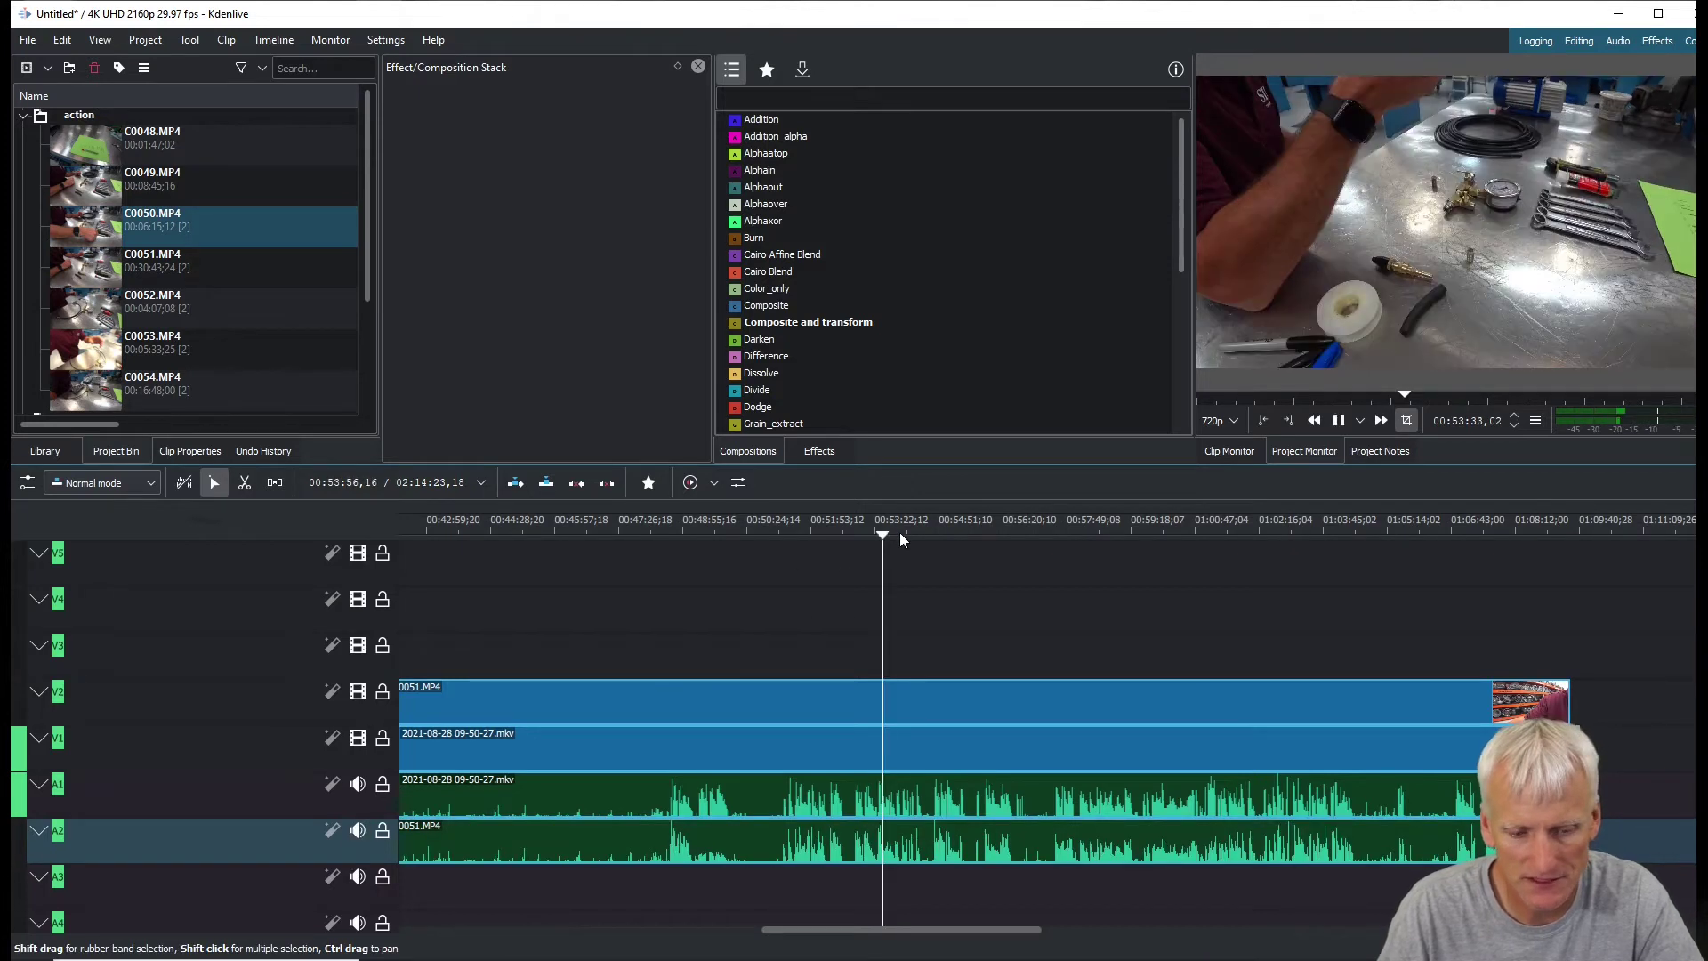
key("space")
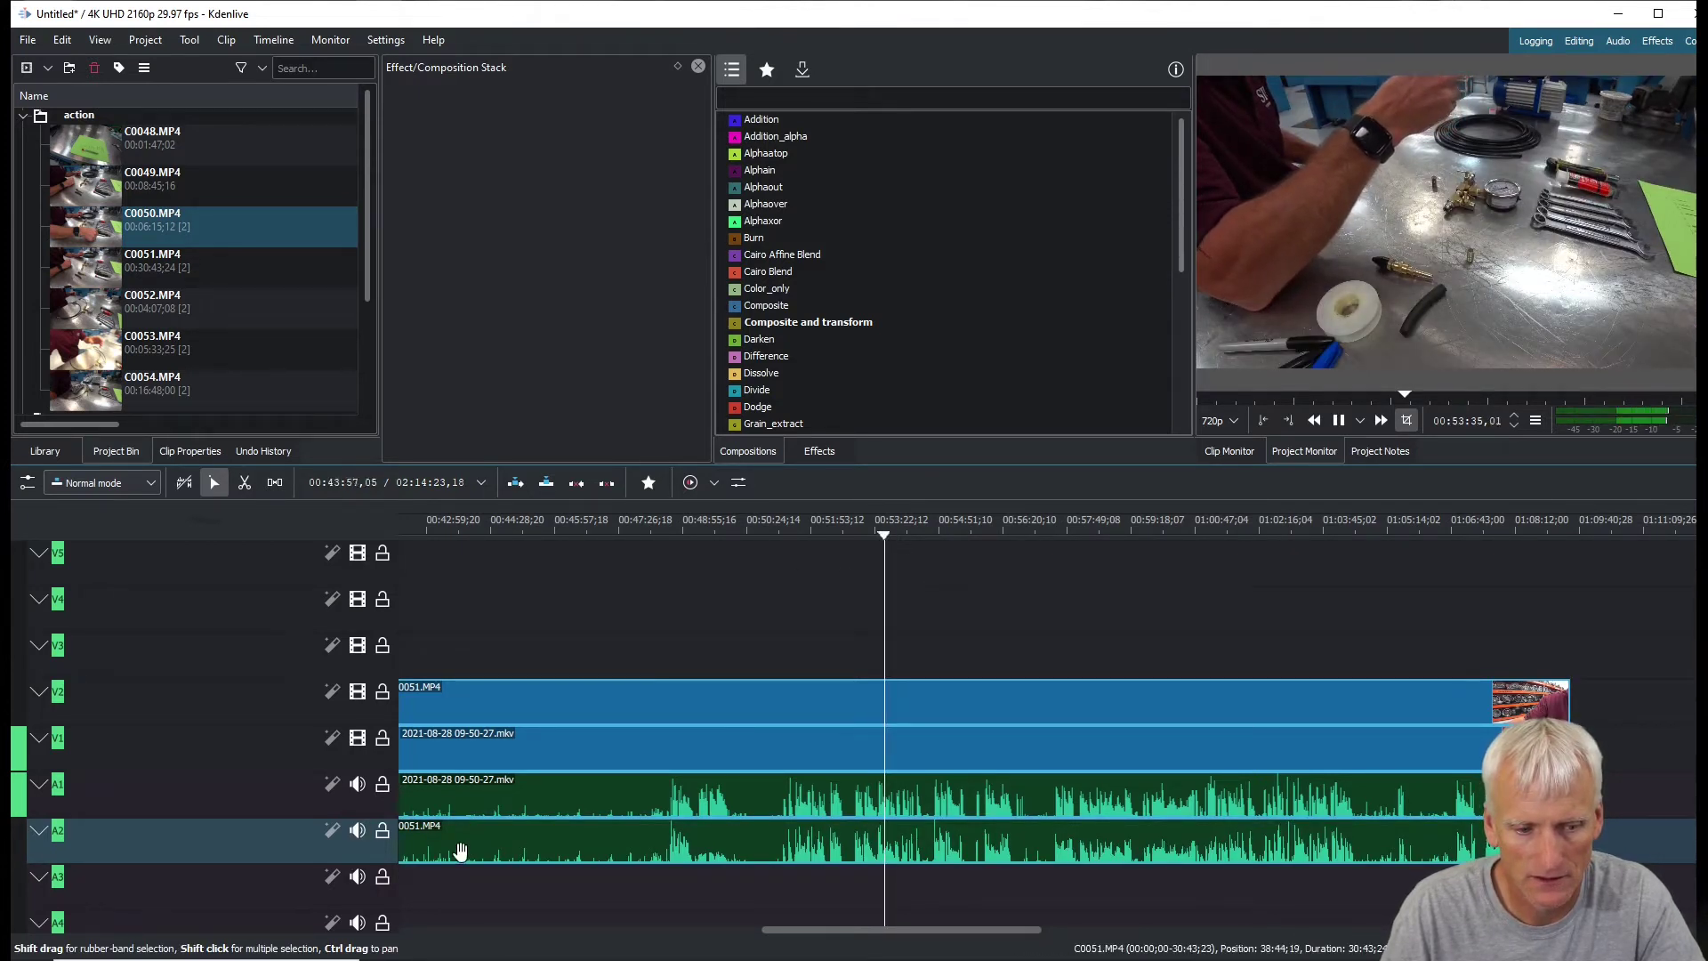
left_click(357, 832)
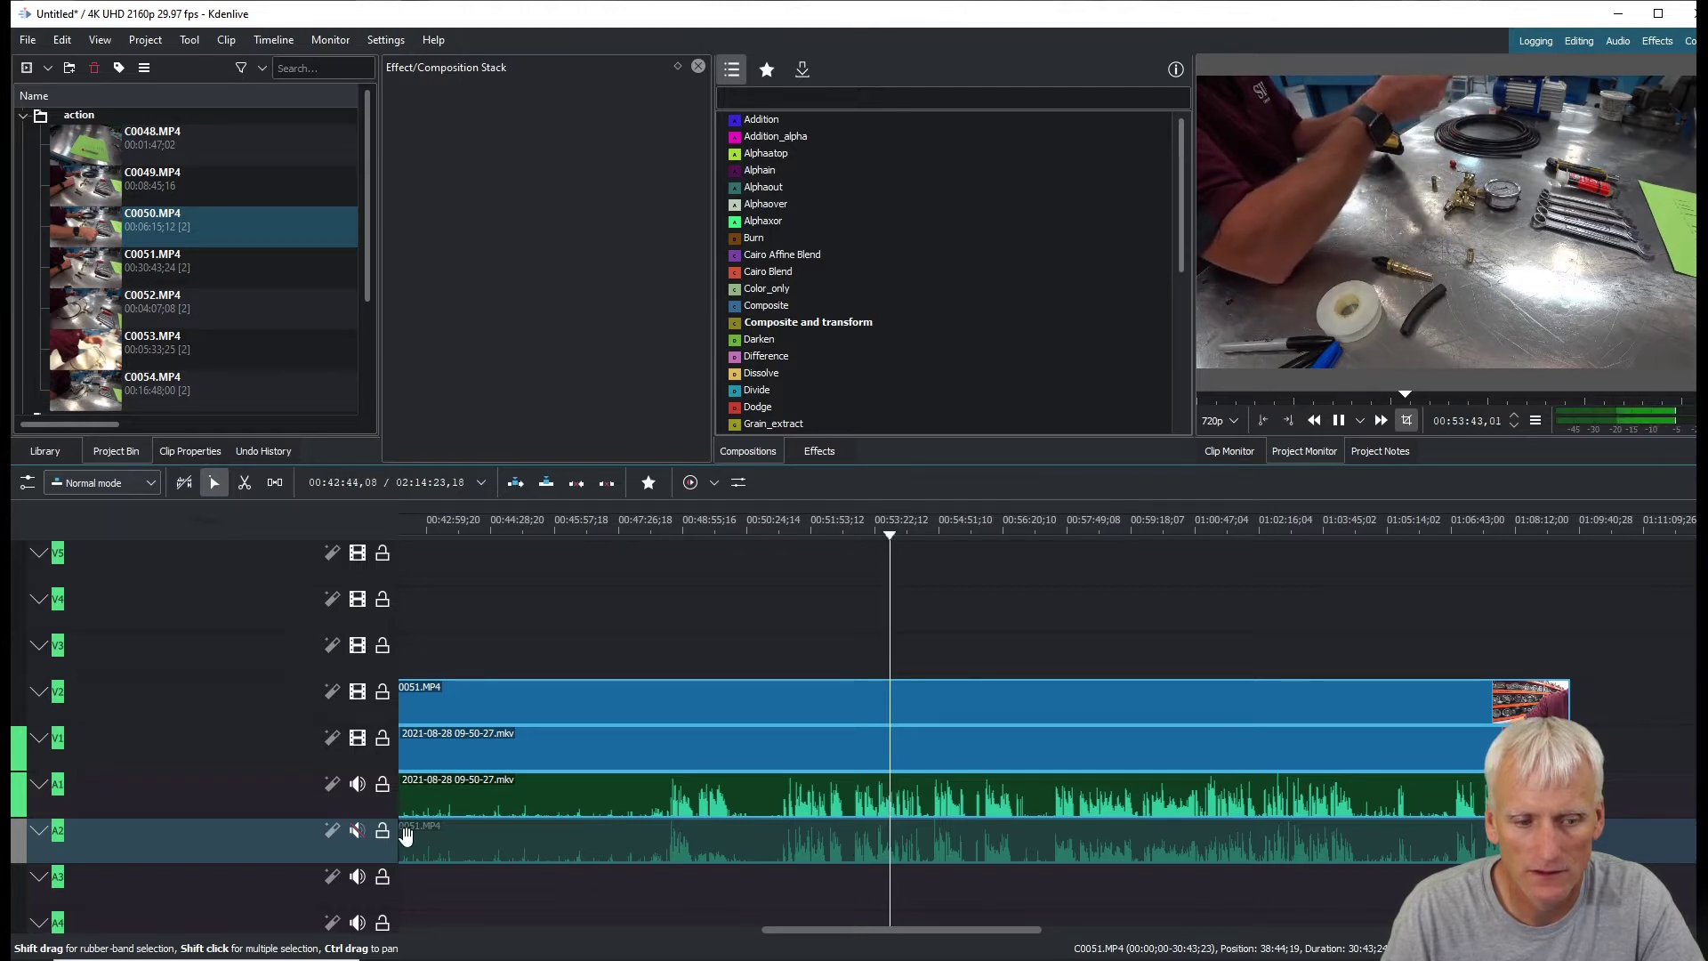
left_click(357, 832)
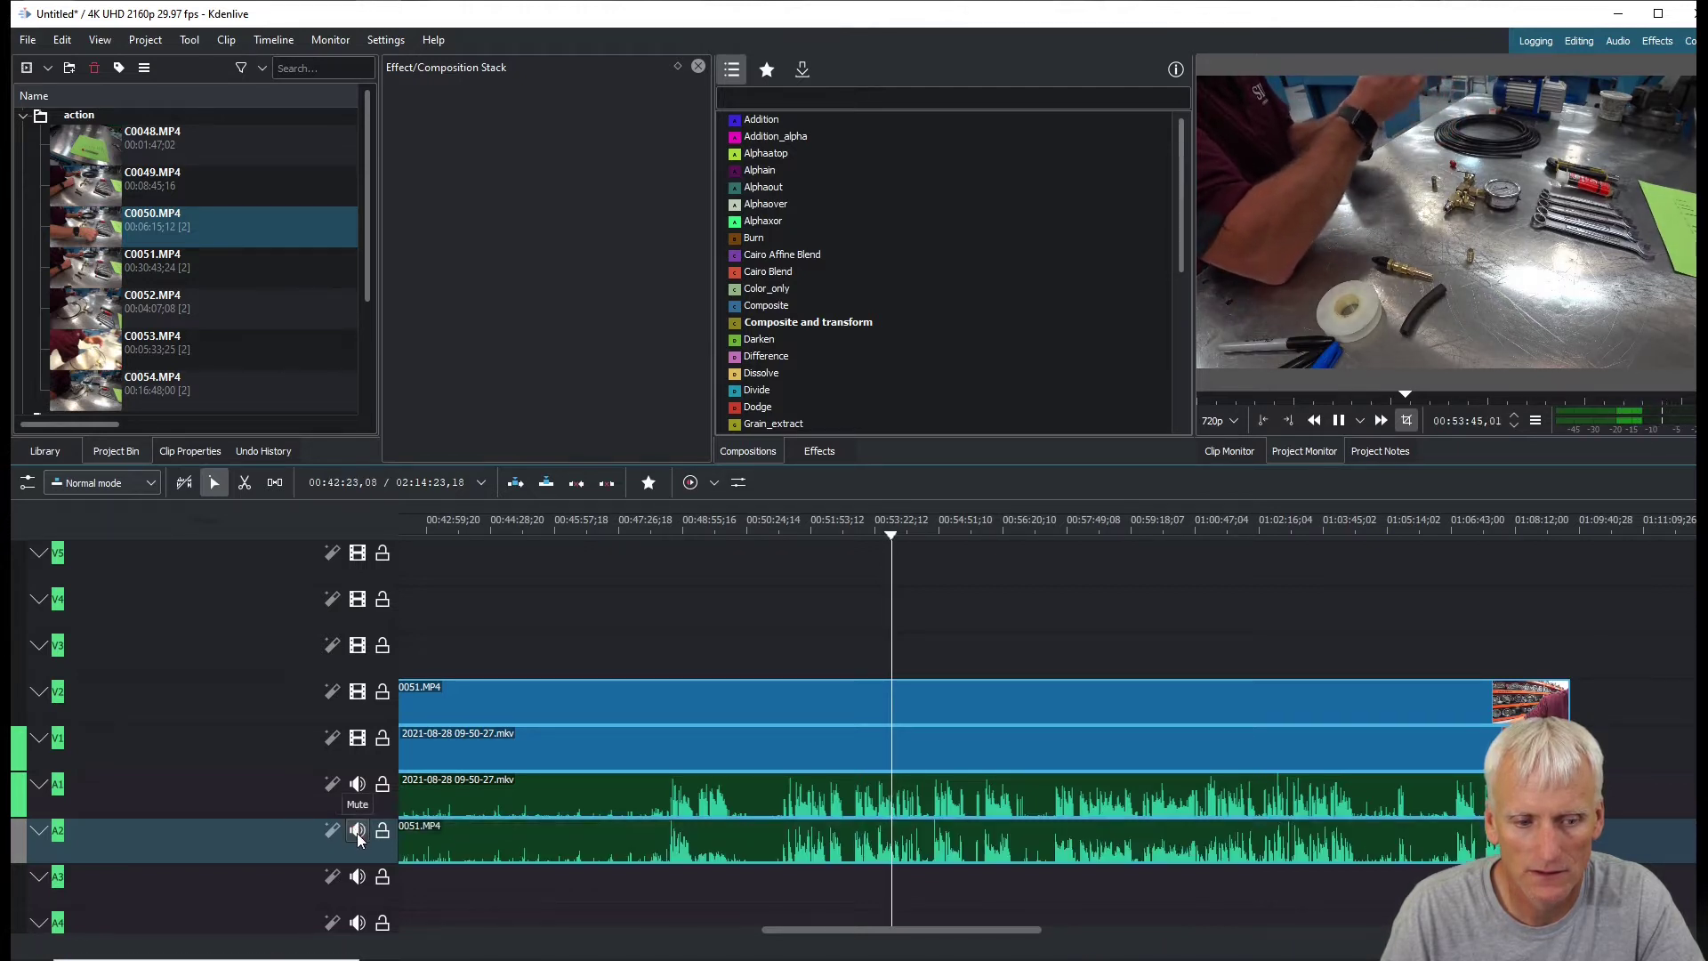
scroll(887, 820, "down", 5)
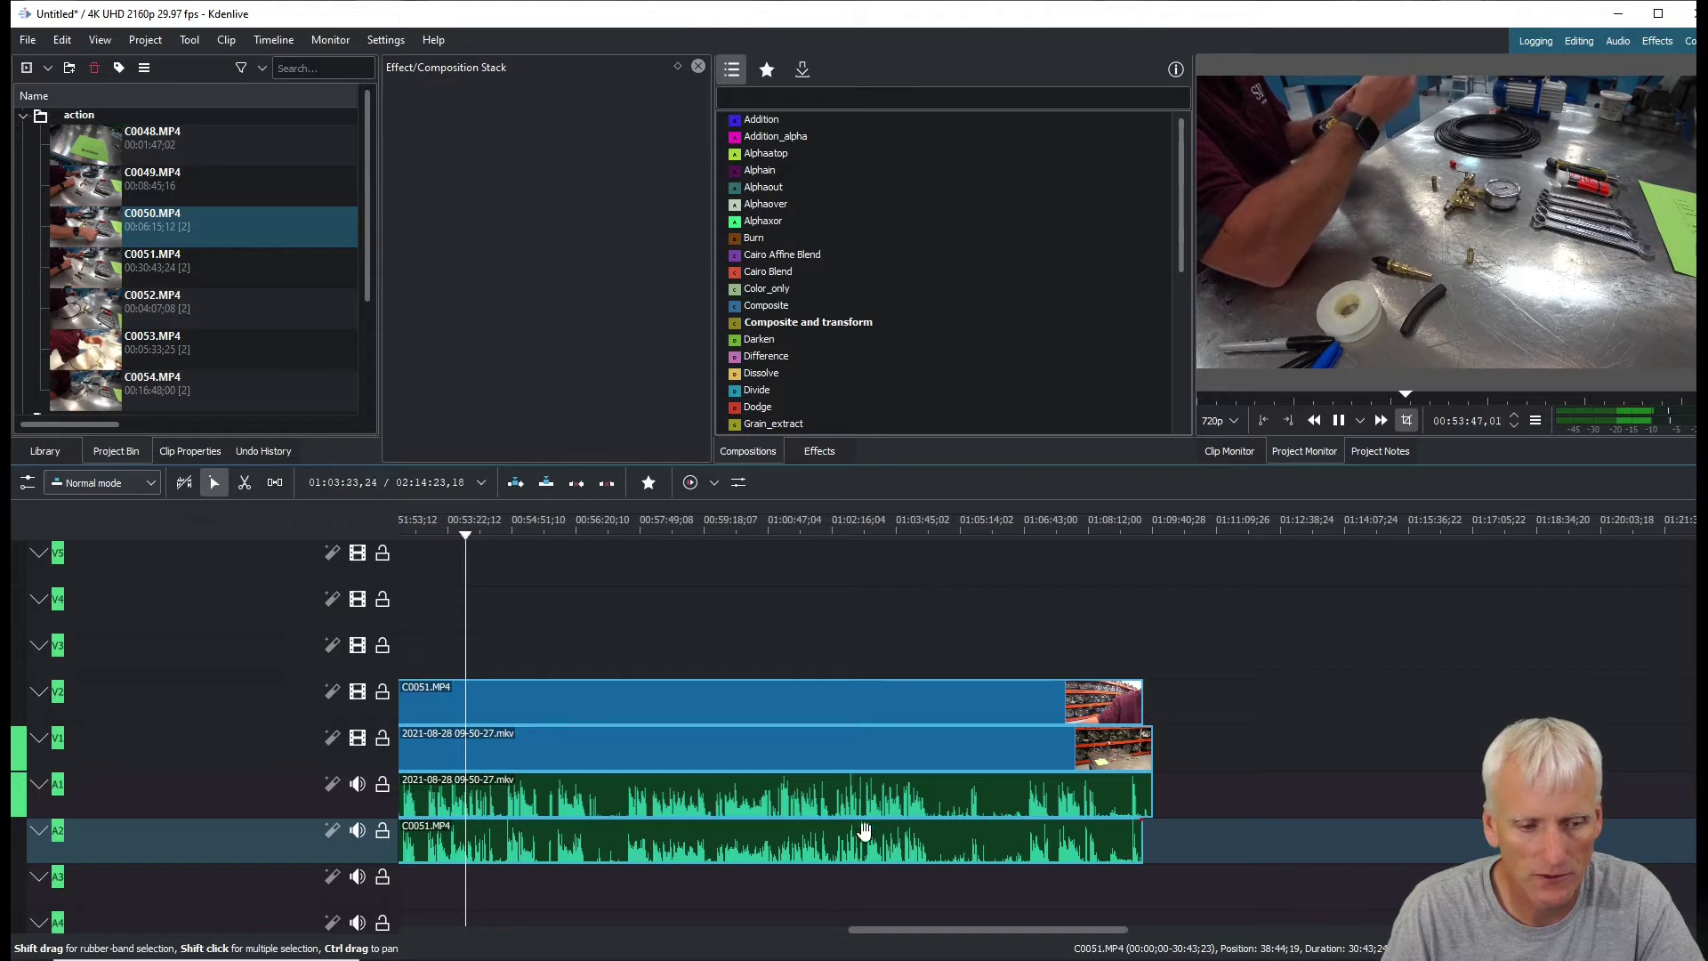
key("space")
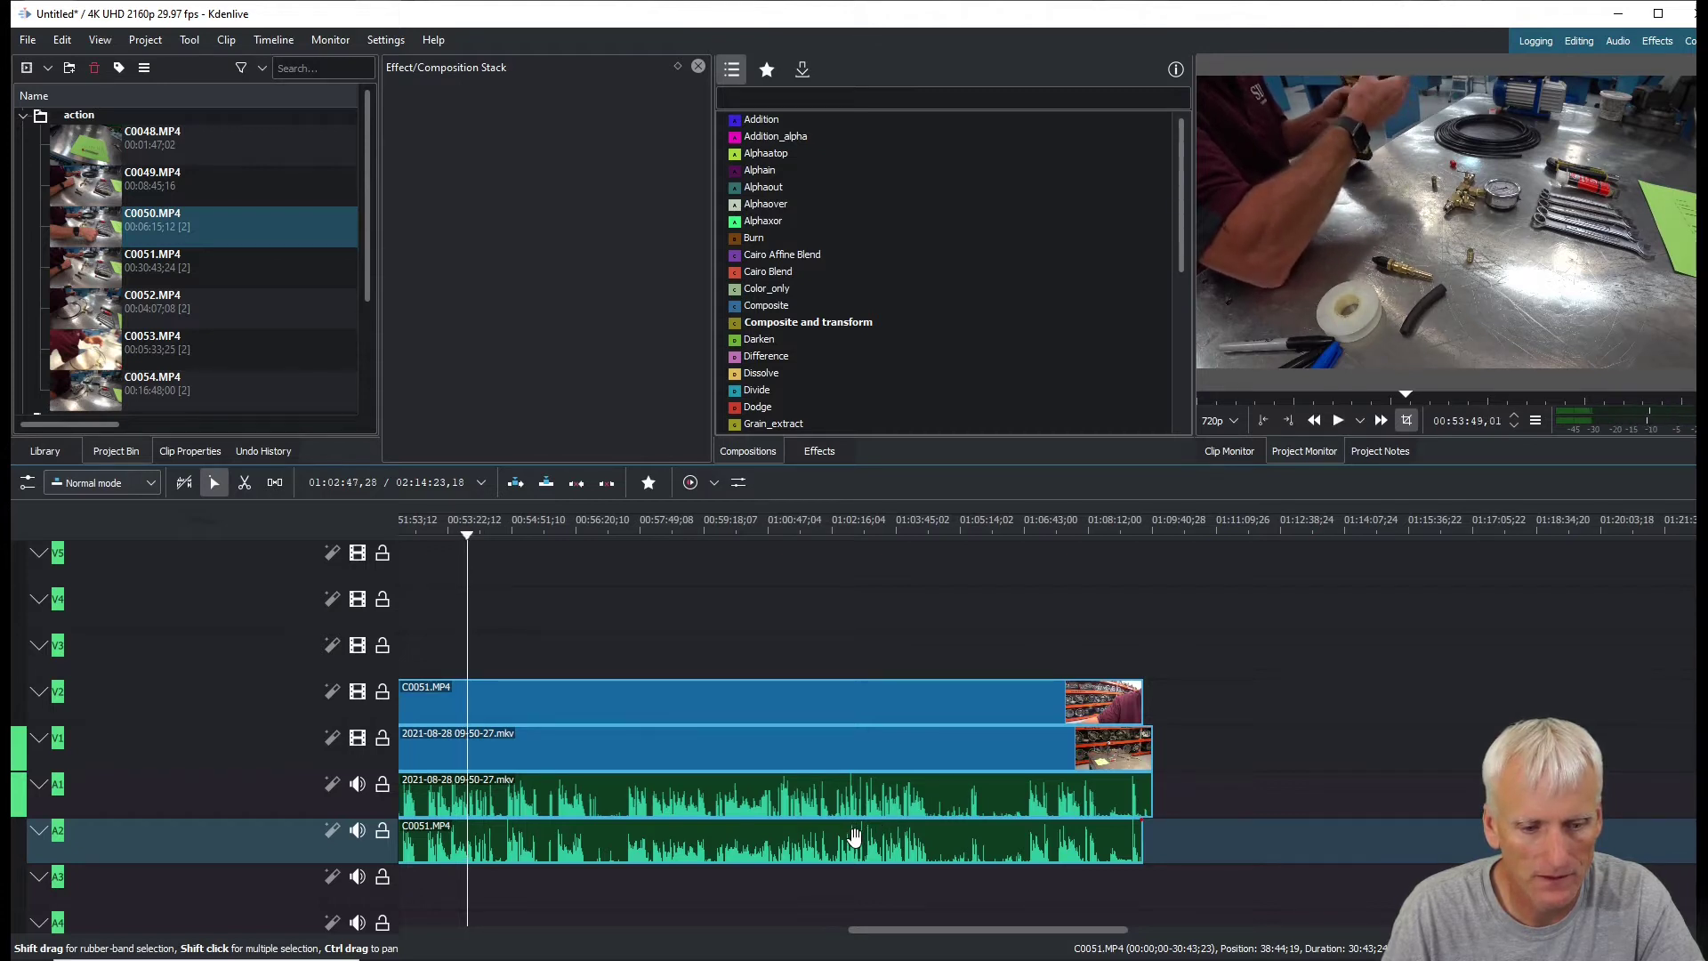
scroll(857, 834, "down", 5)
scroll(857, 834, "up", 3)
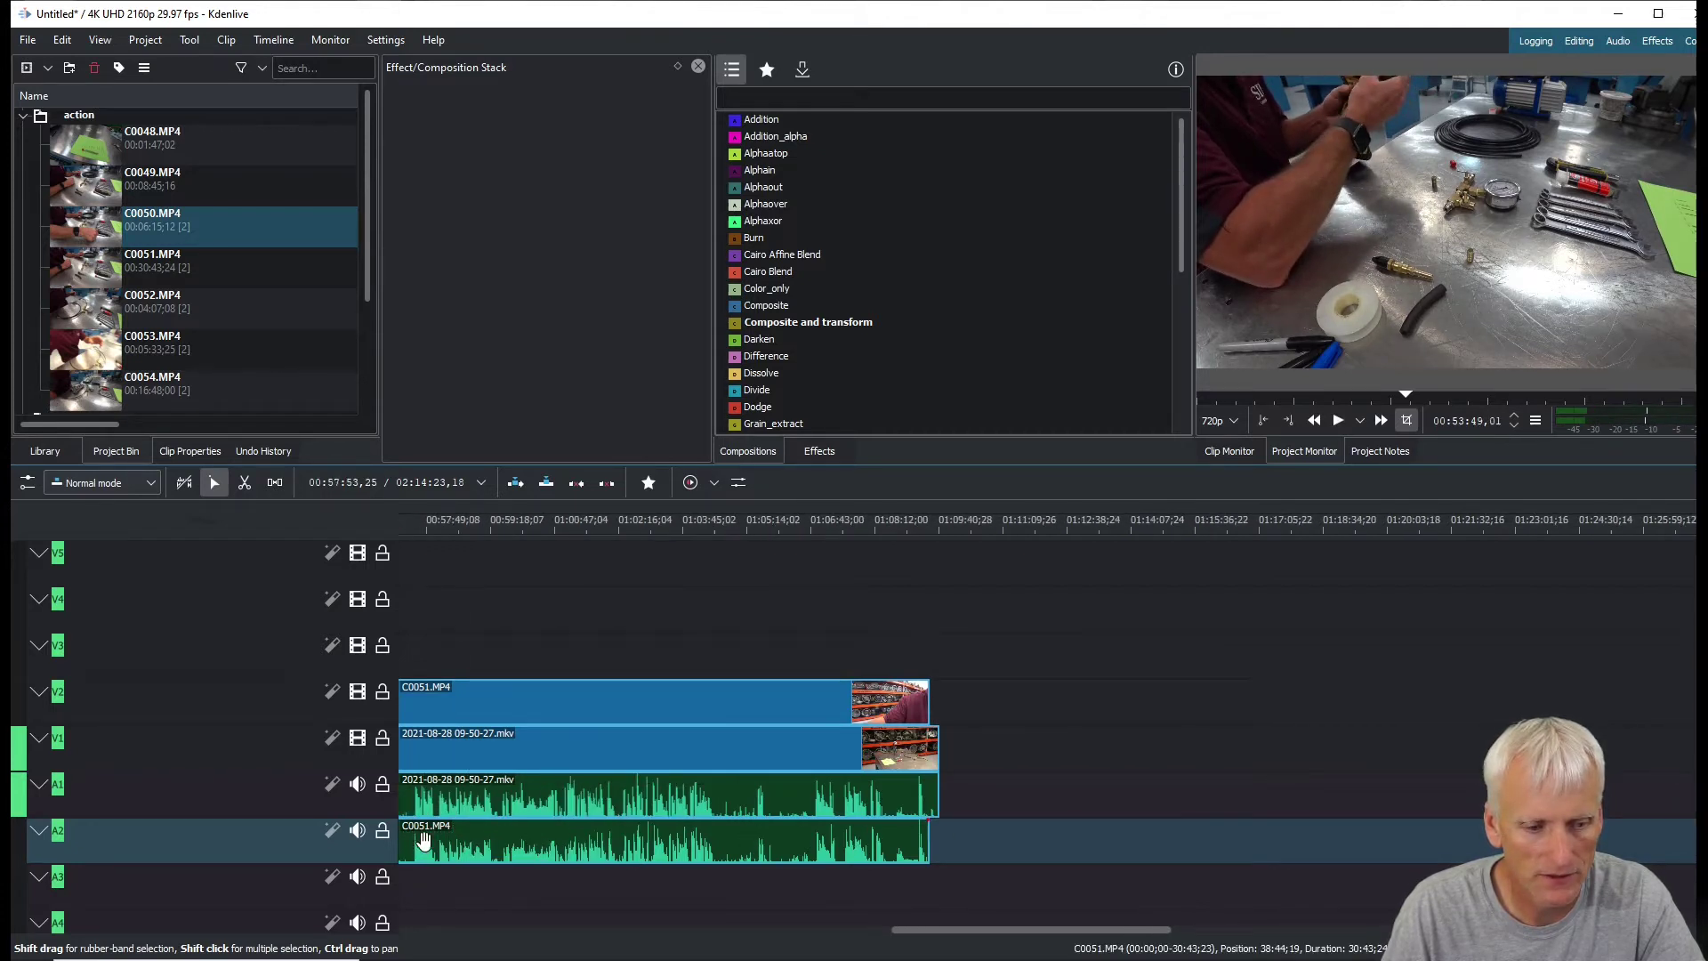
left_click(356, 831)
Collapse the action folder and expand the top folder in the project bin
scroll(696, 824, "down", 10)
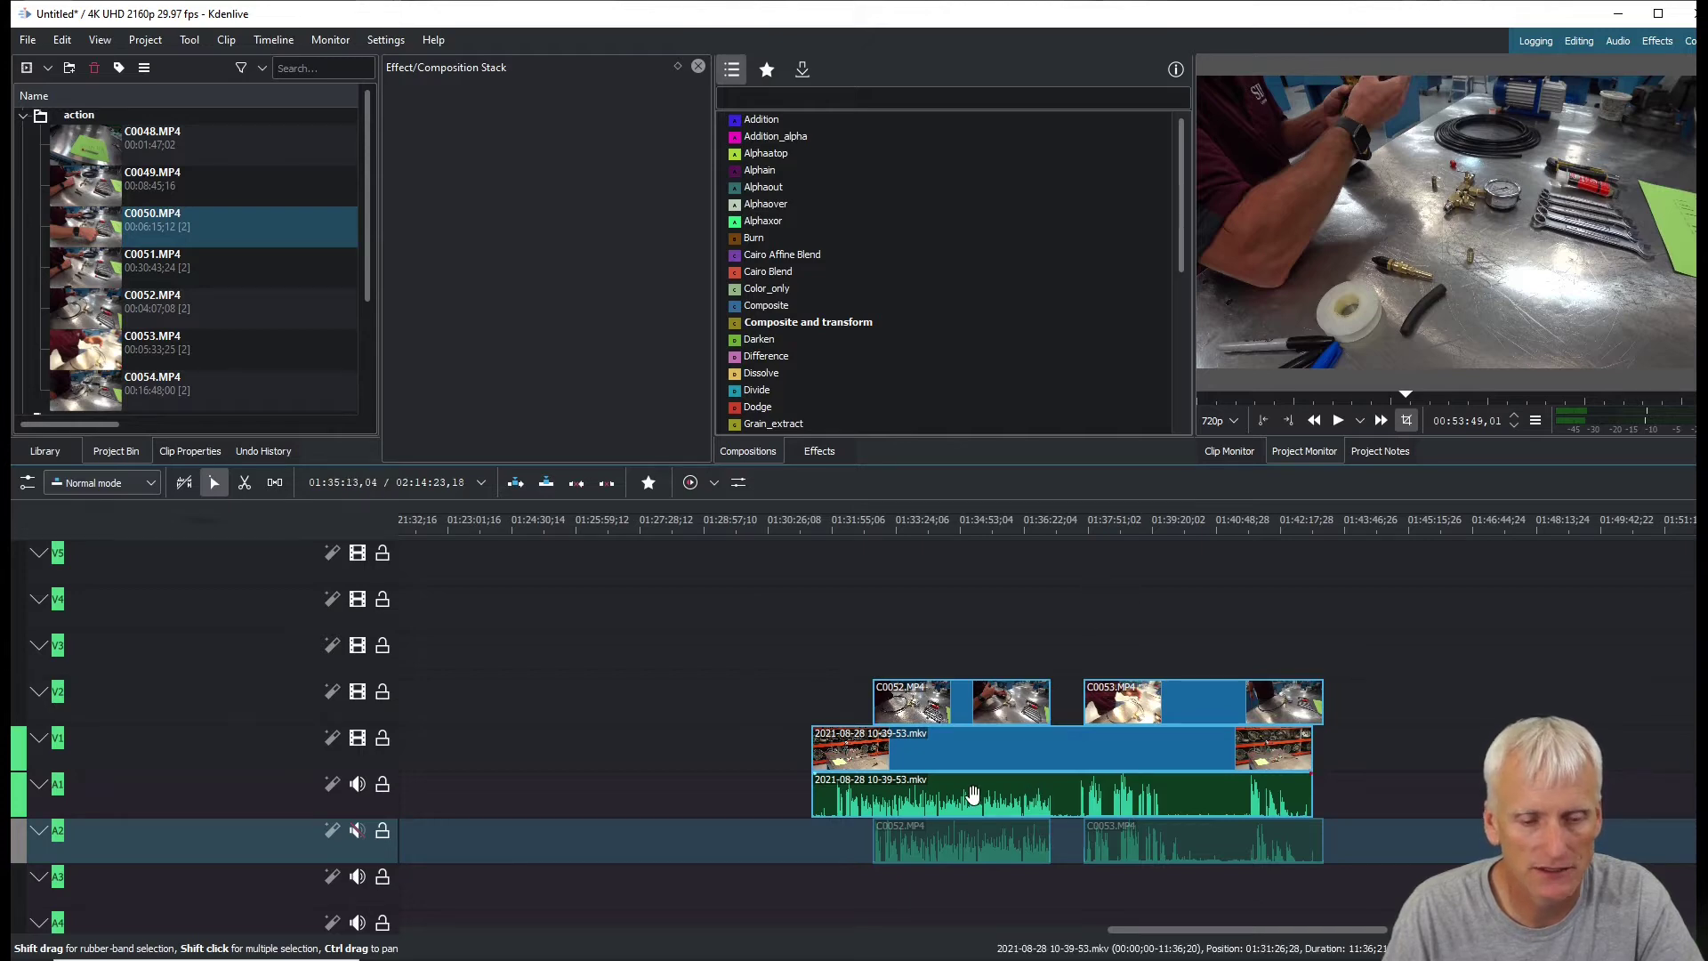
scroll(930, 805, "up", 20)
left_click(23, 115)
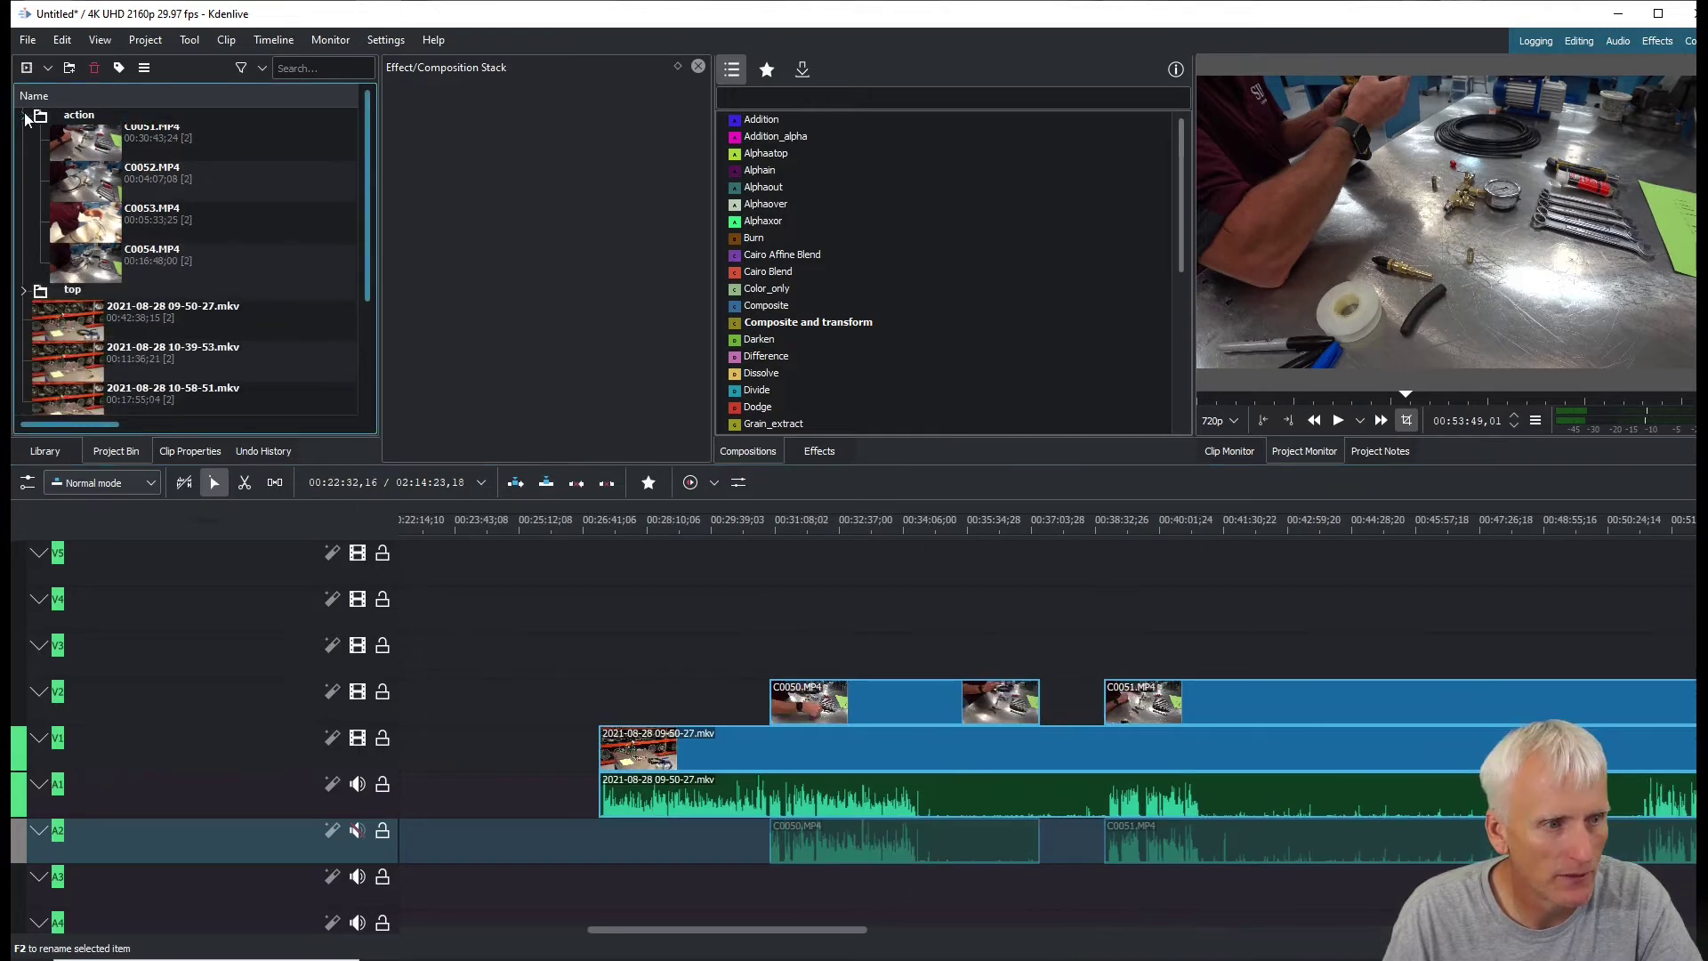
left_click(23, 132)
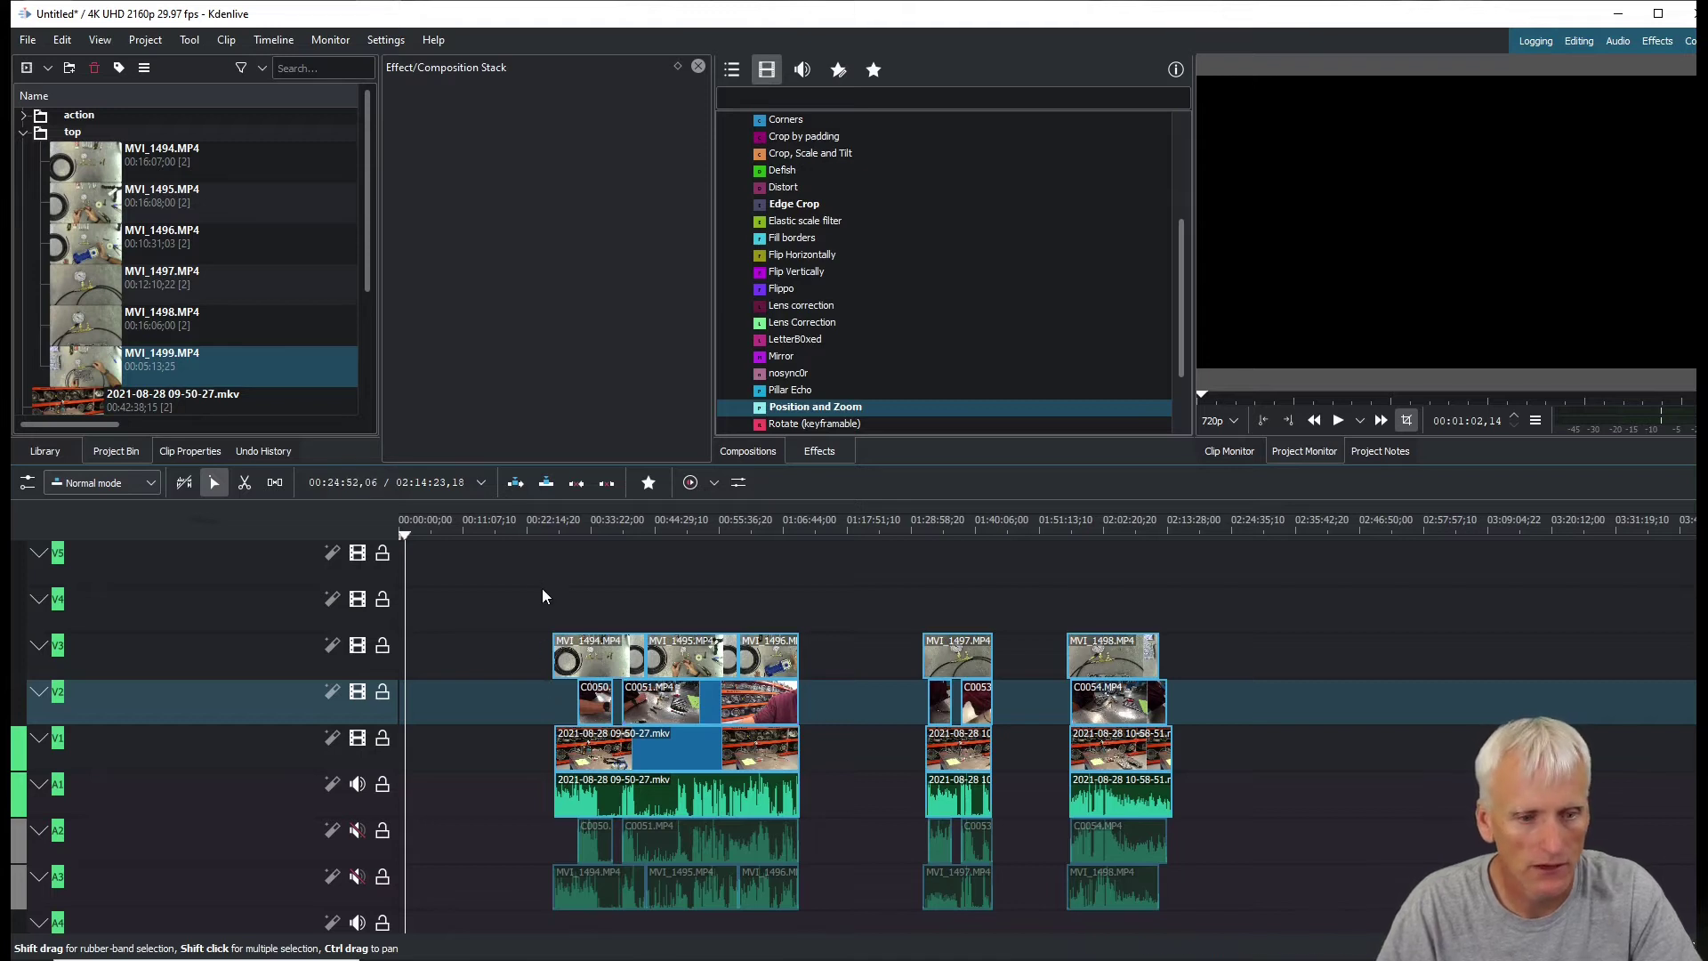
Remove the empty space before the first clips in all tracks so the footage starts at the beginning of the timeline
left_click(552, 522)
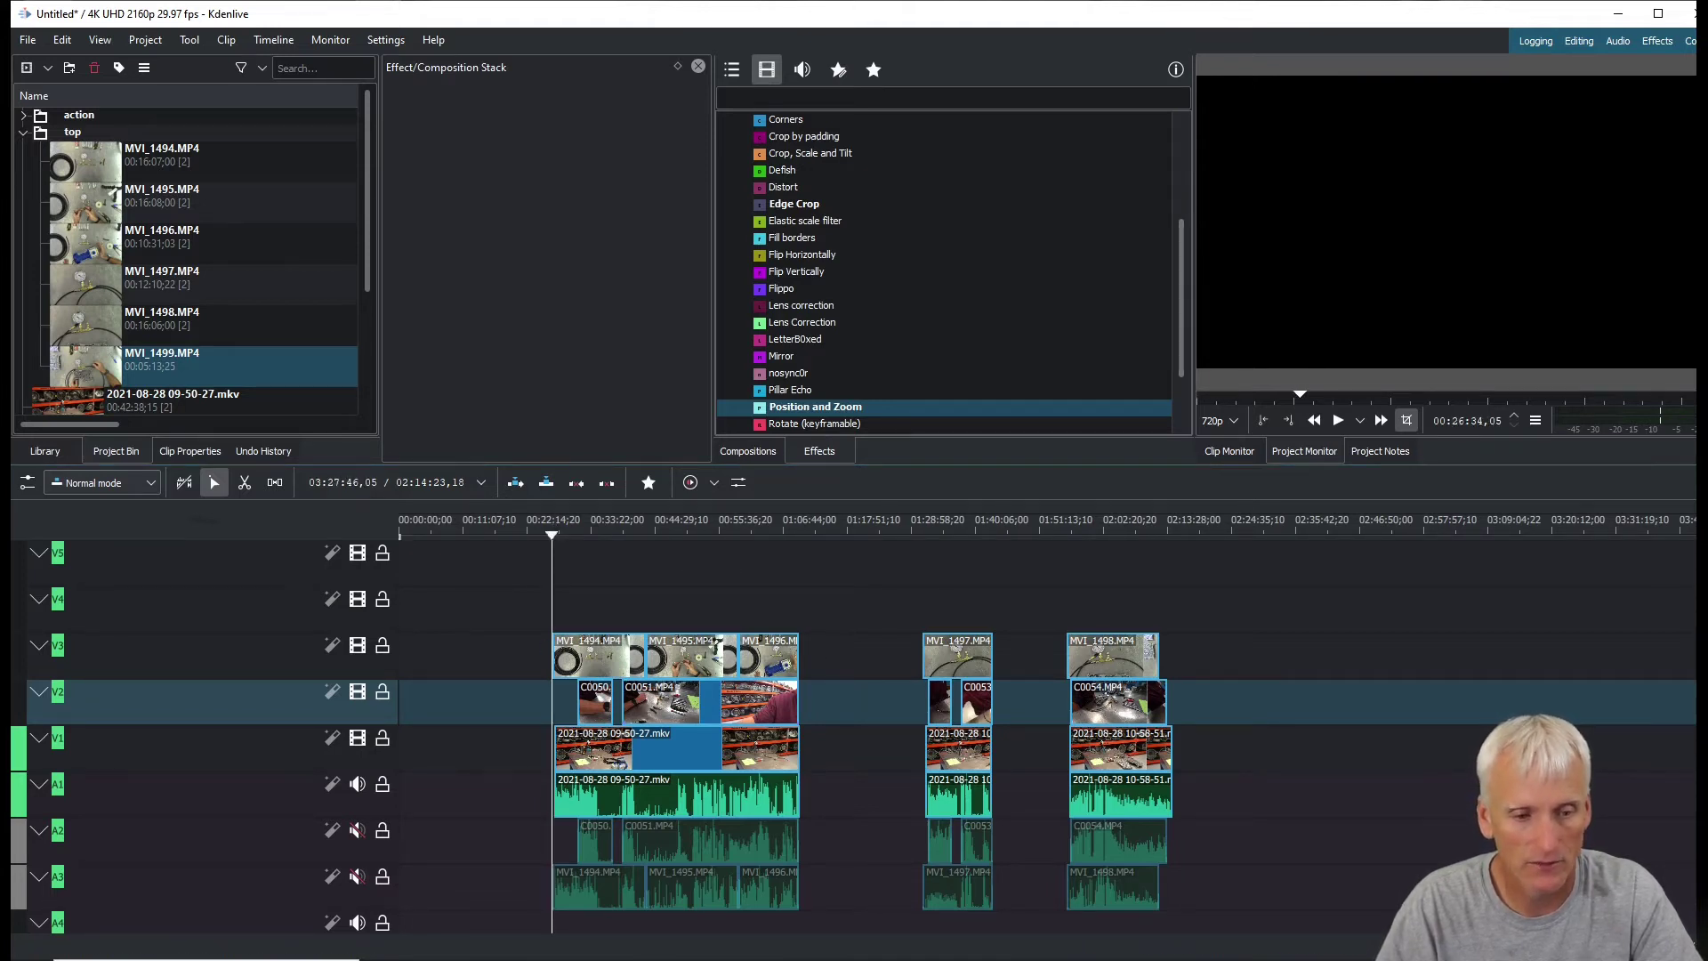
scroll(890, 711, "up", 3)
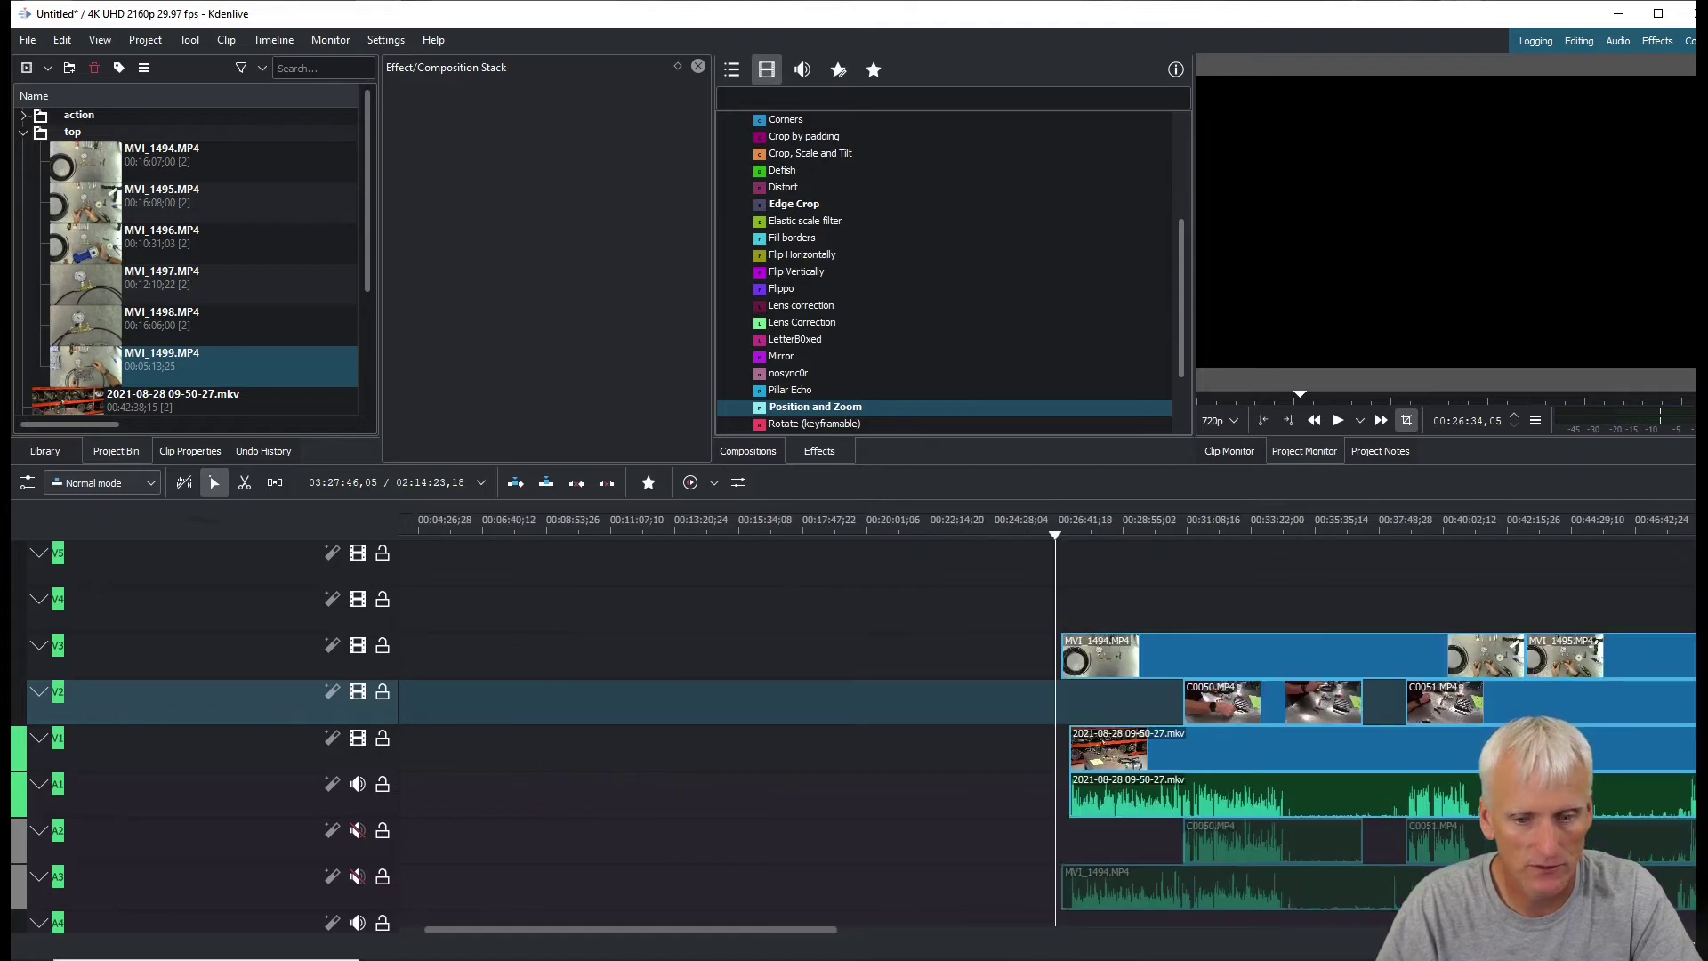
scroll(889, 712, "up", 2)
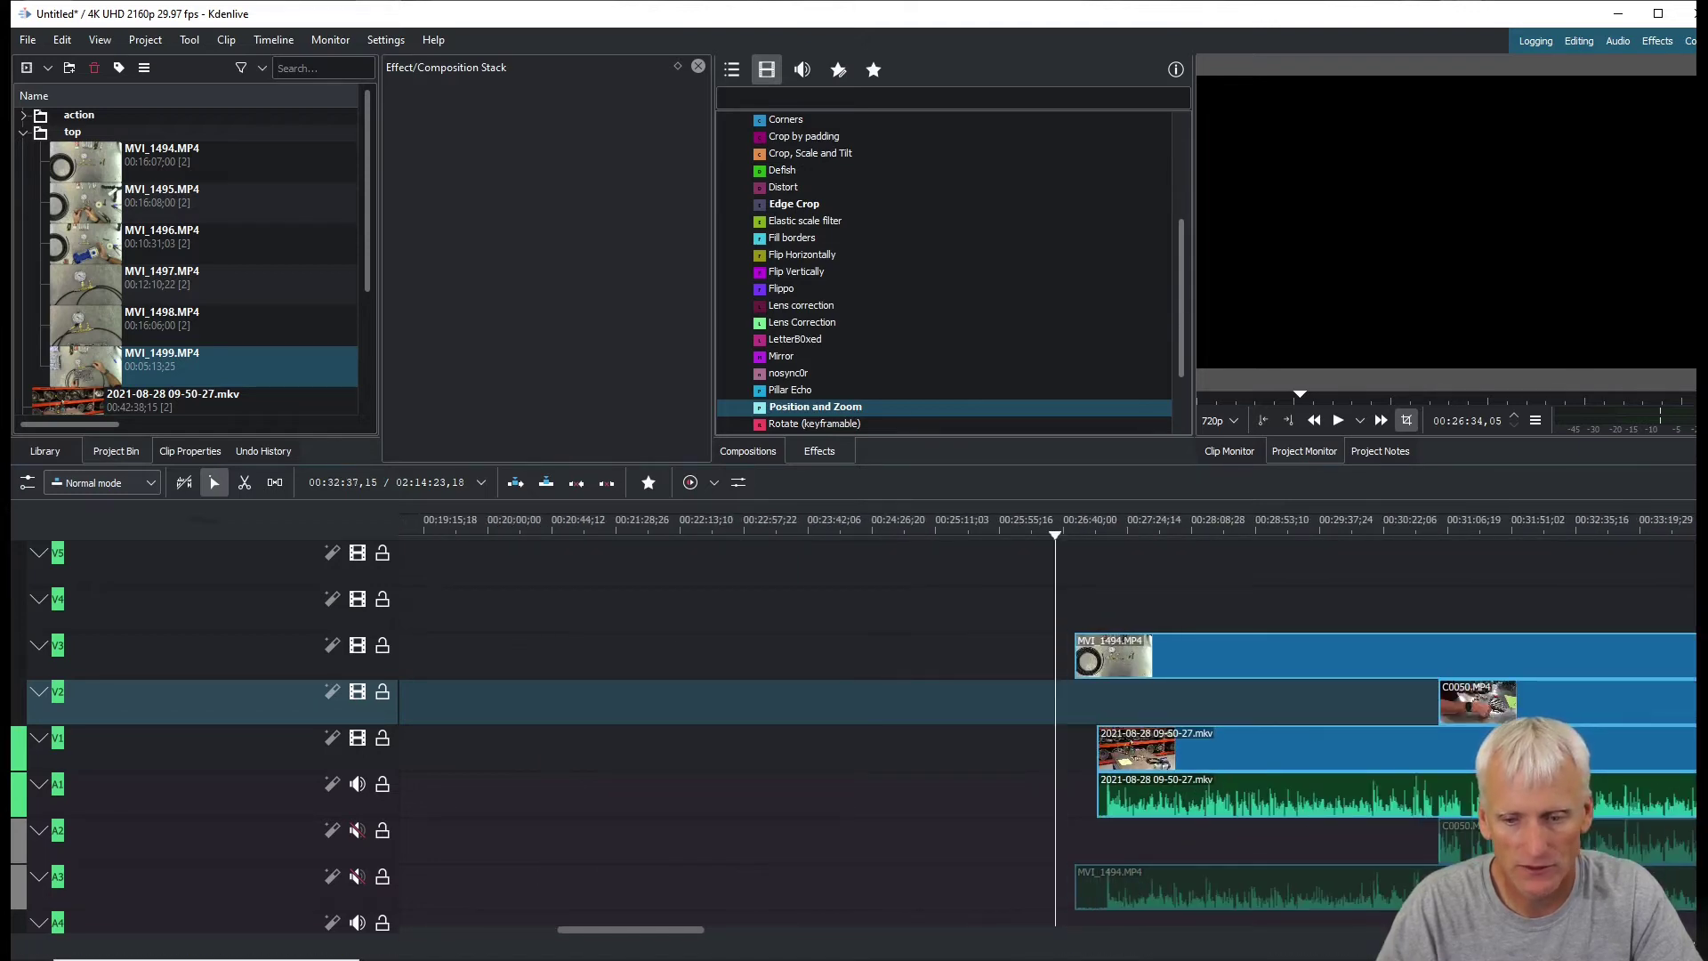
scroll(1041, 712, "down", 4)
scroll(729, 772, "down", 2)
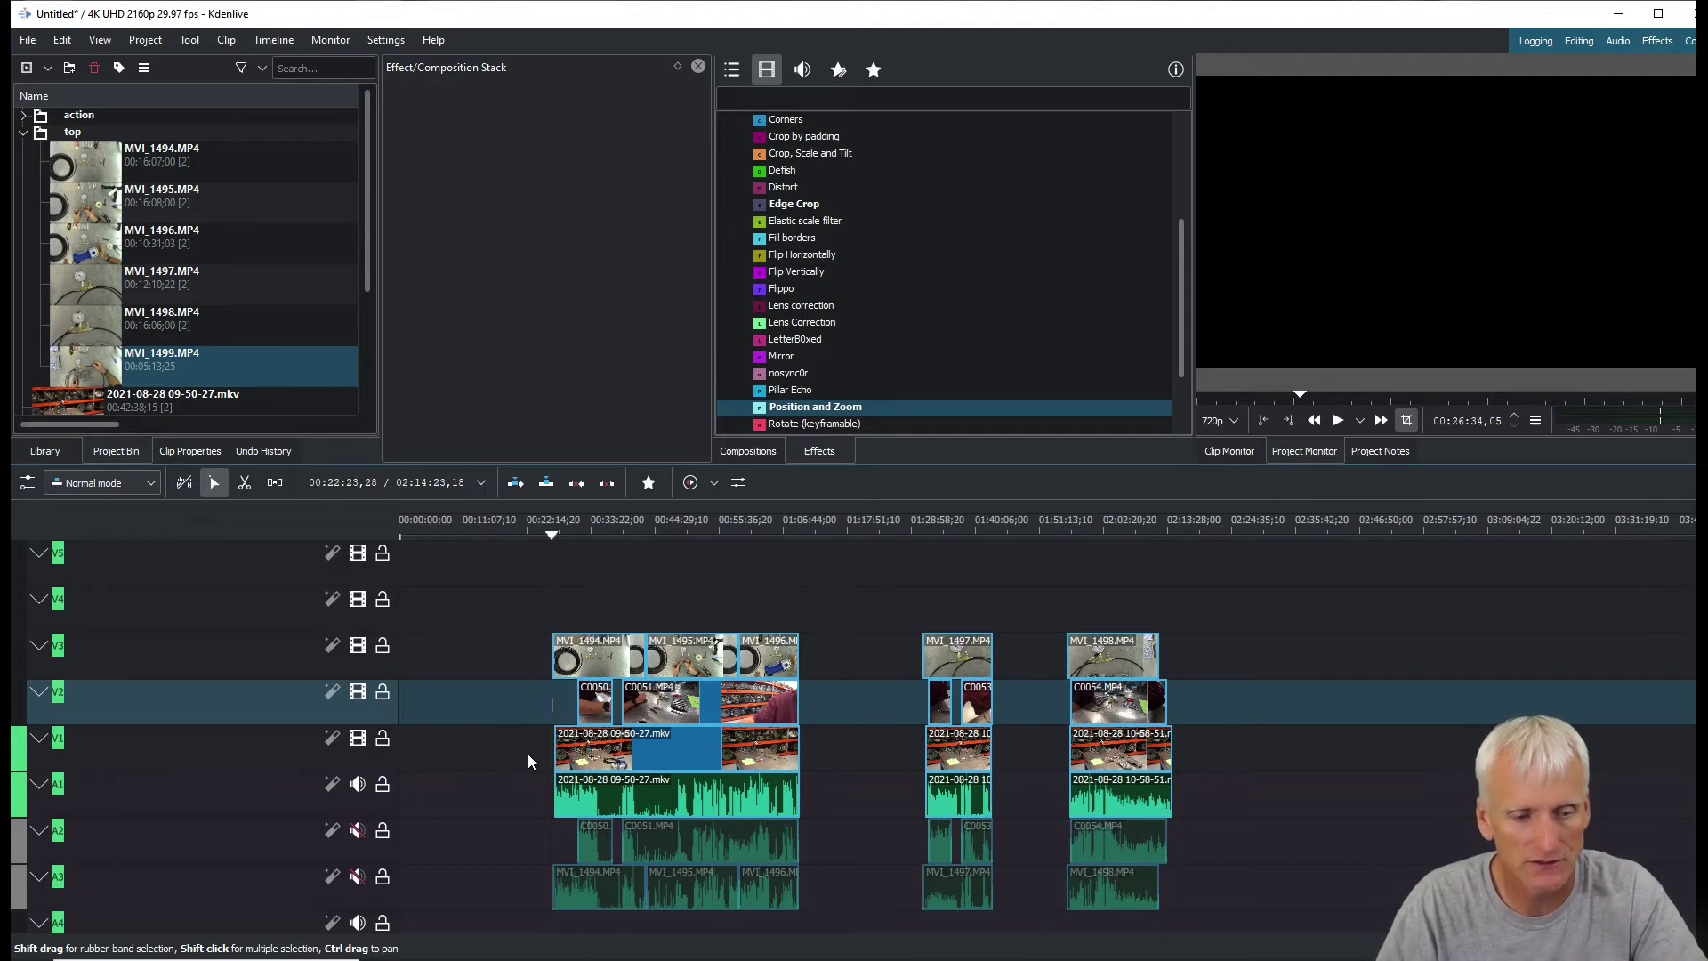
right_click(445, 656)
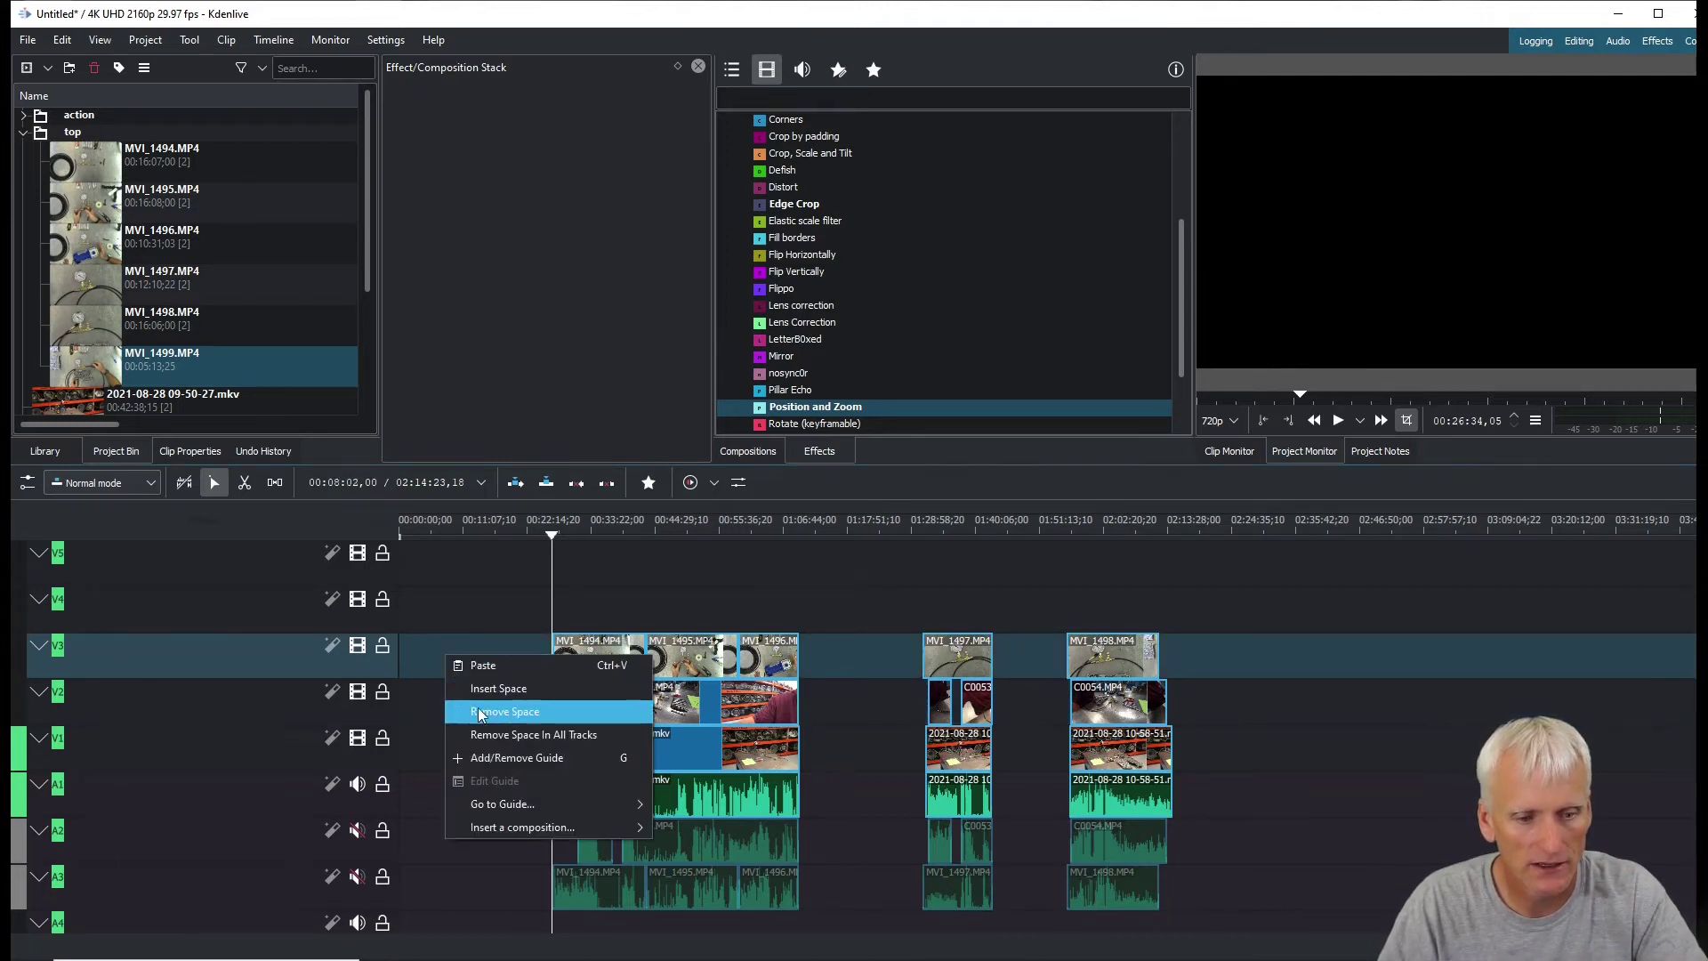
left_click(486, 734)
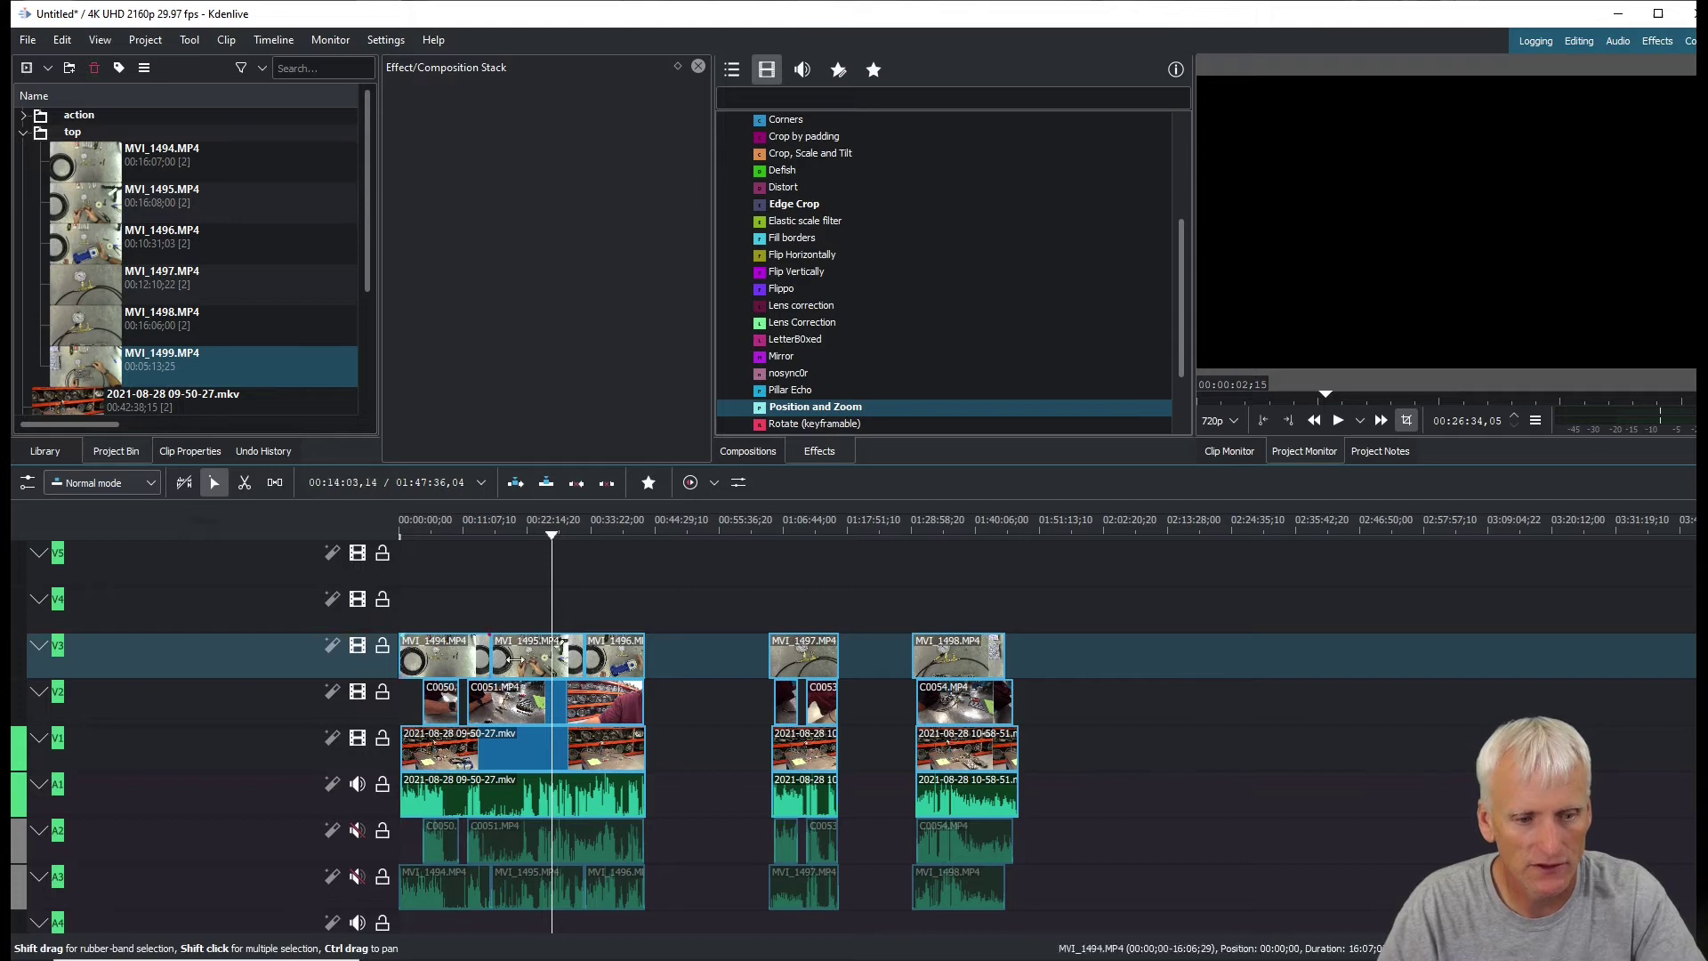
Remove the two gaps between the three clip groups in all tracks
right_click(675, 658)
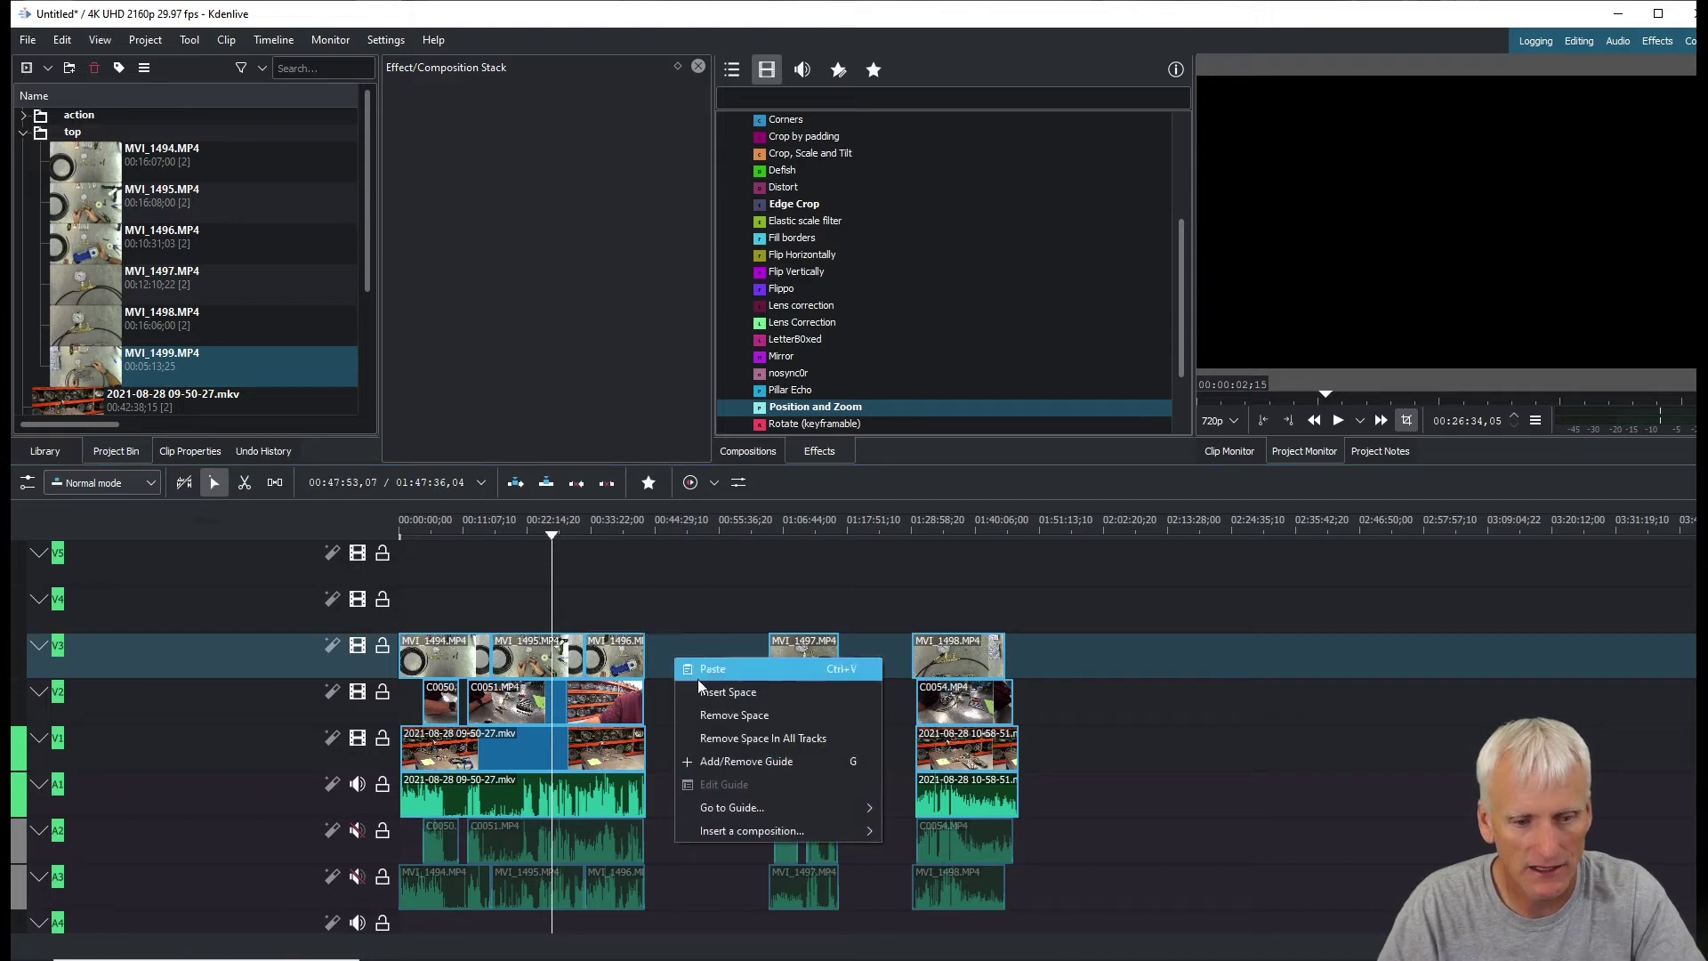
left_click(718, 739)
right_click(747, 660)
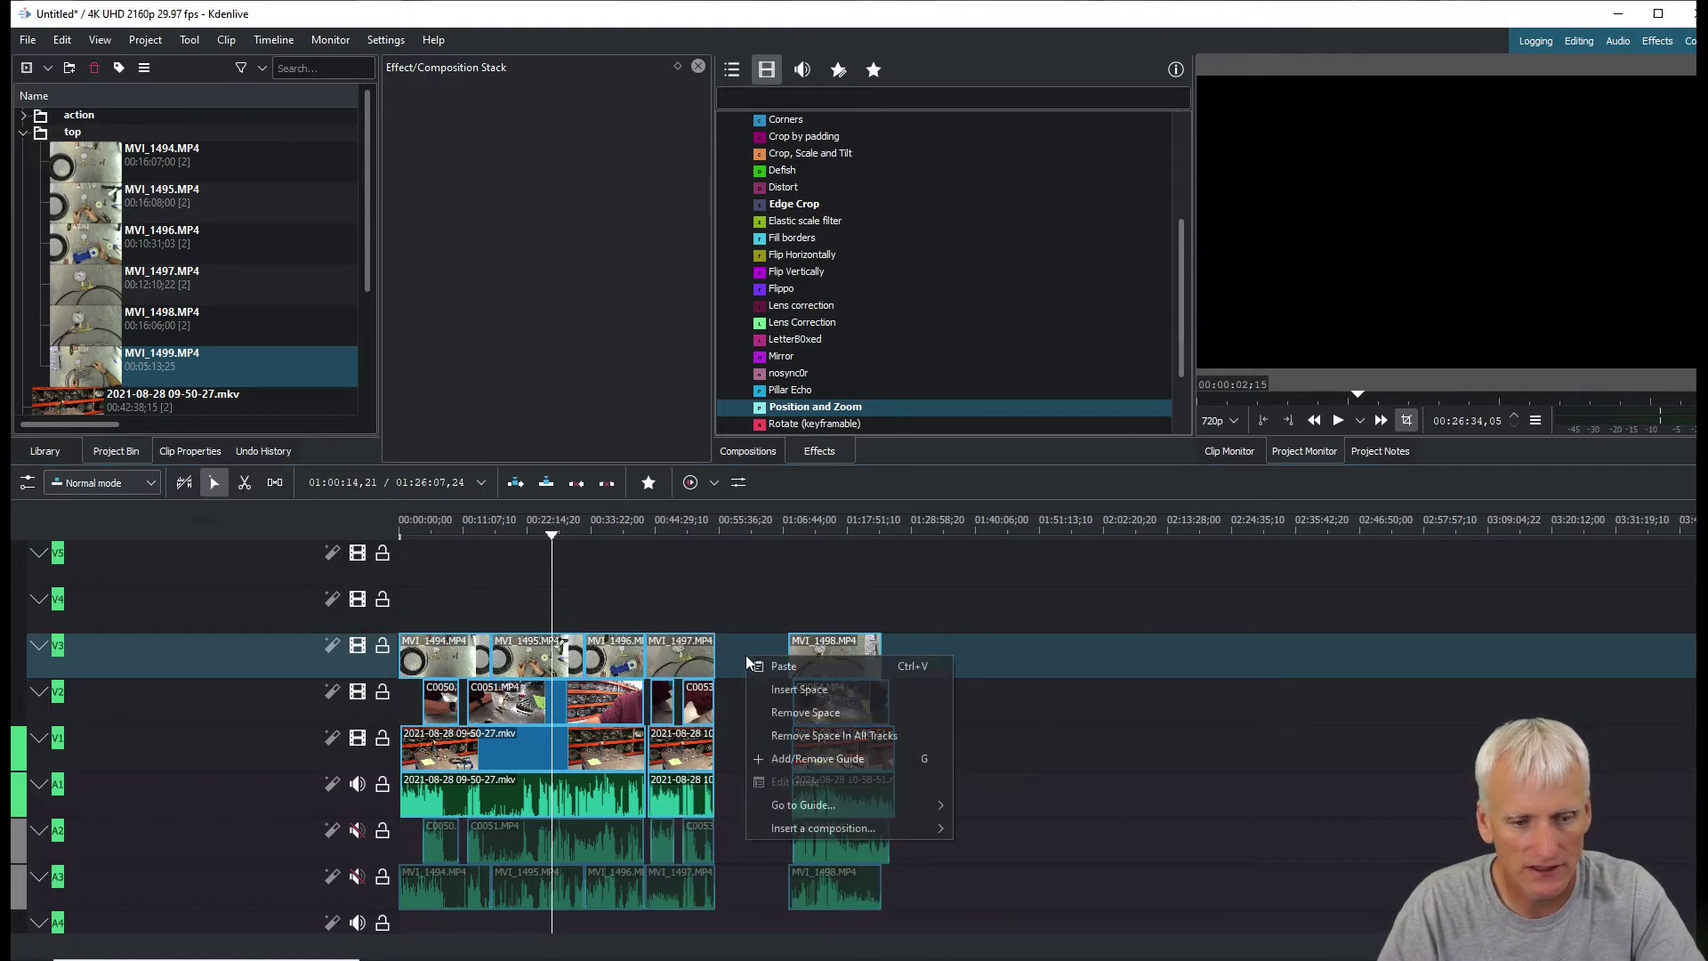
left_click(785, 745)
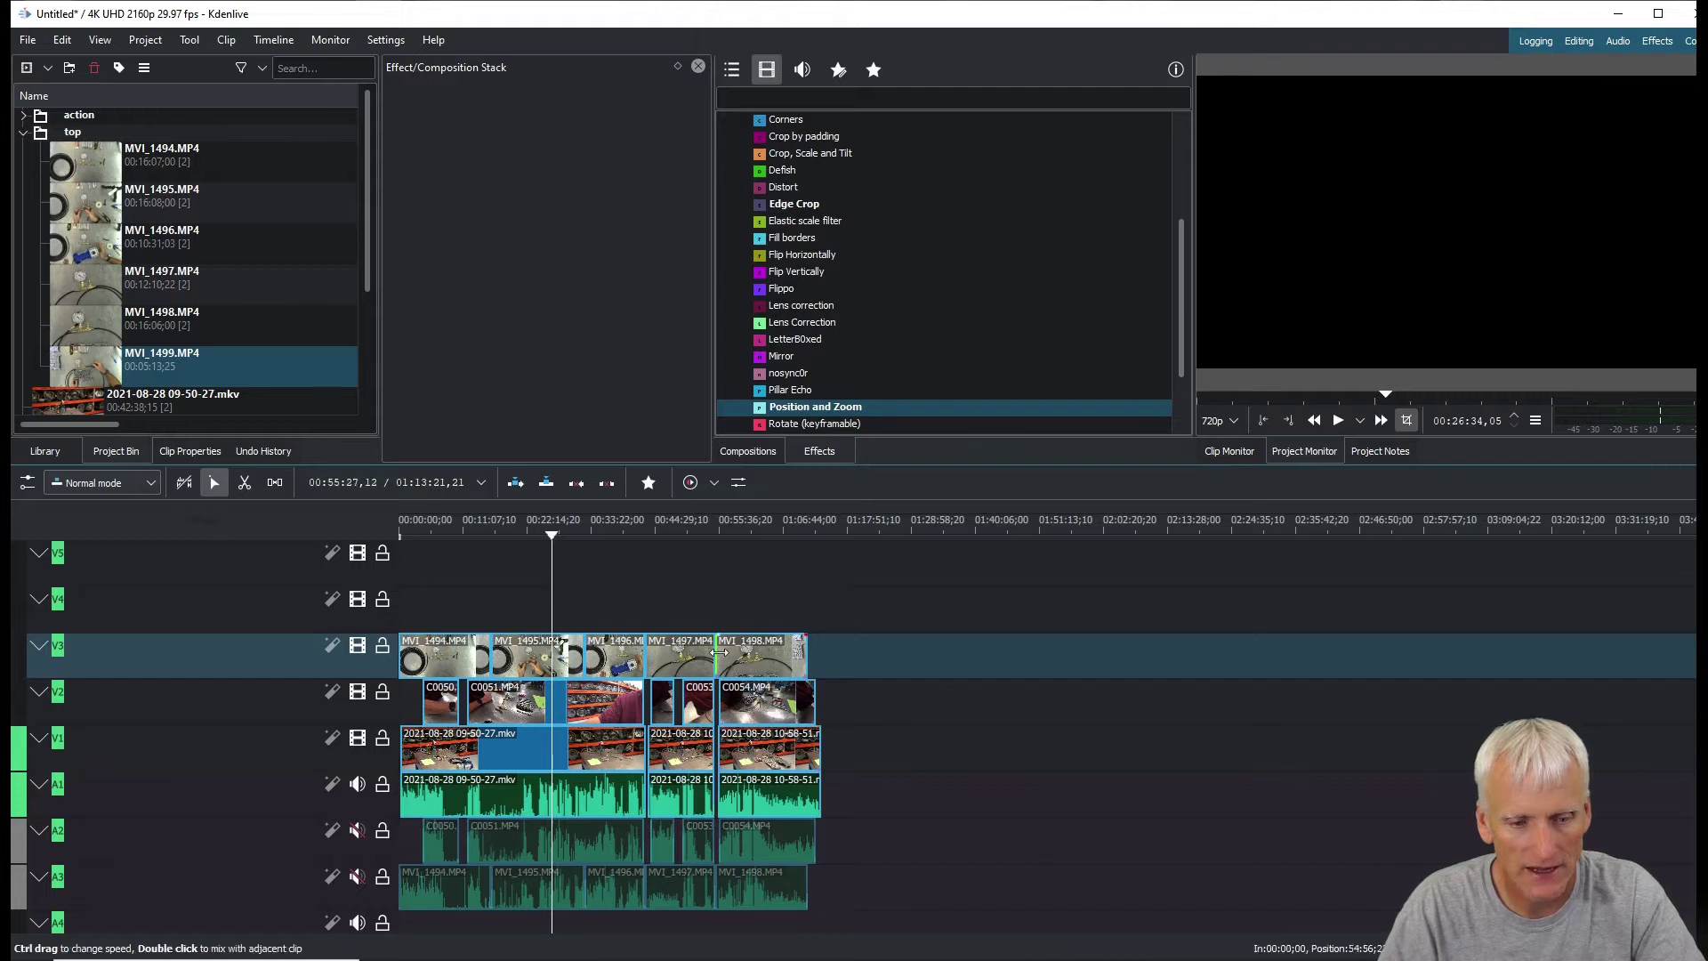
right_click(827, 660)
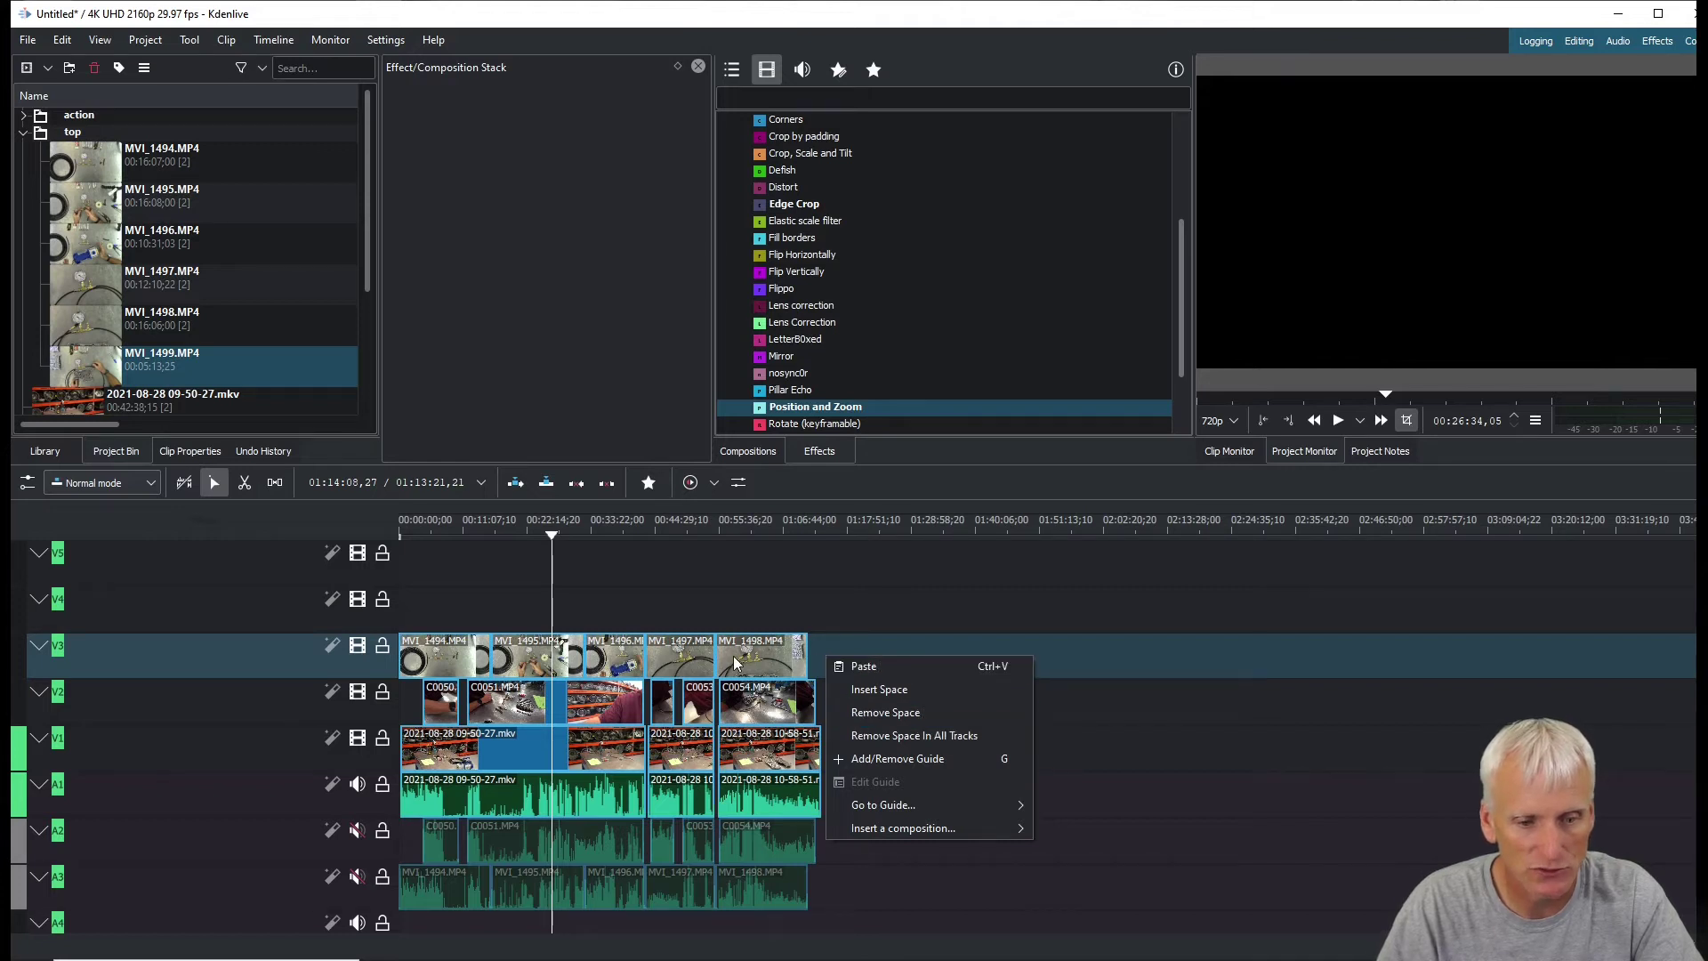
left_click(892, 655)
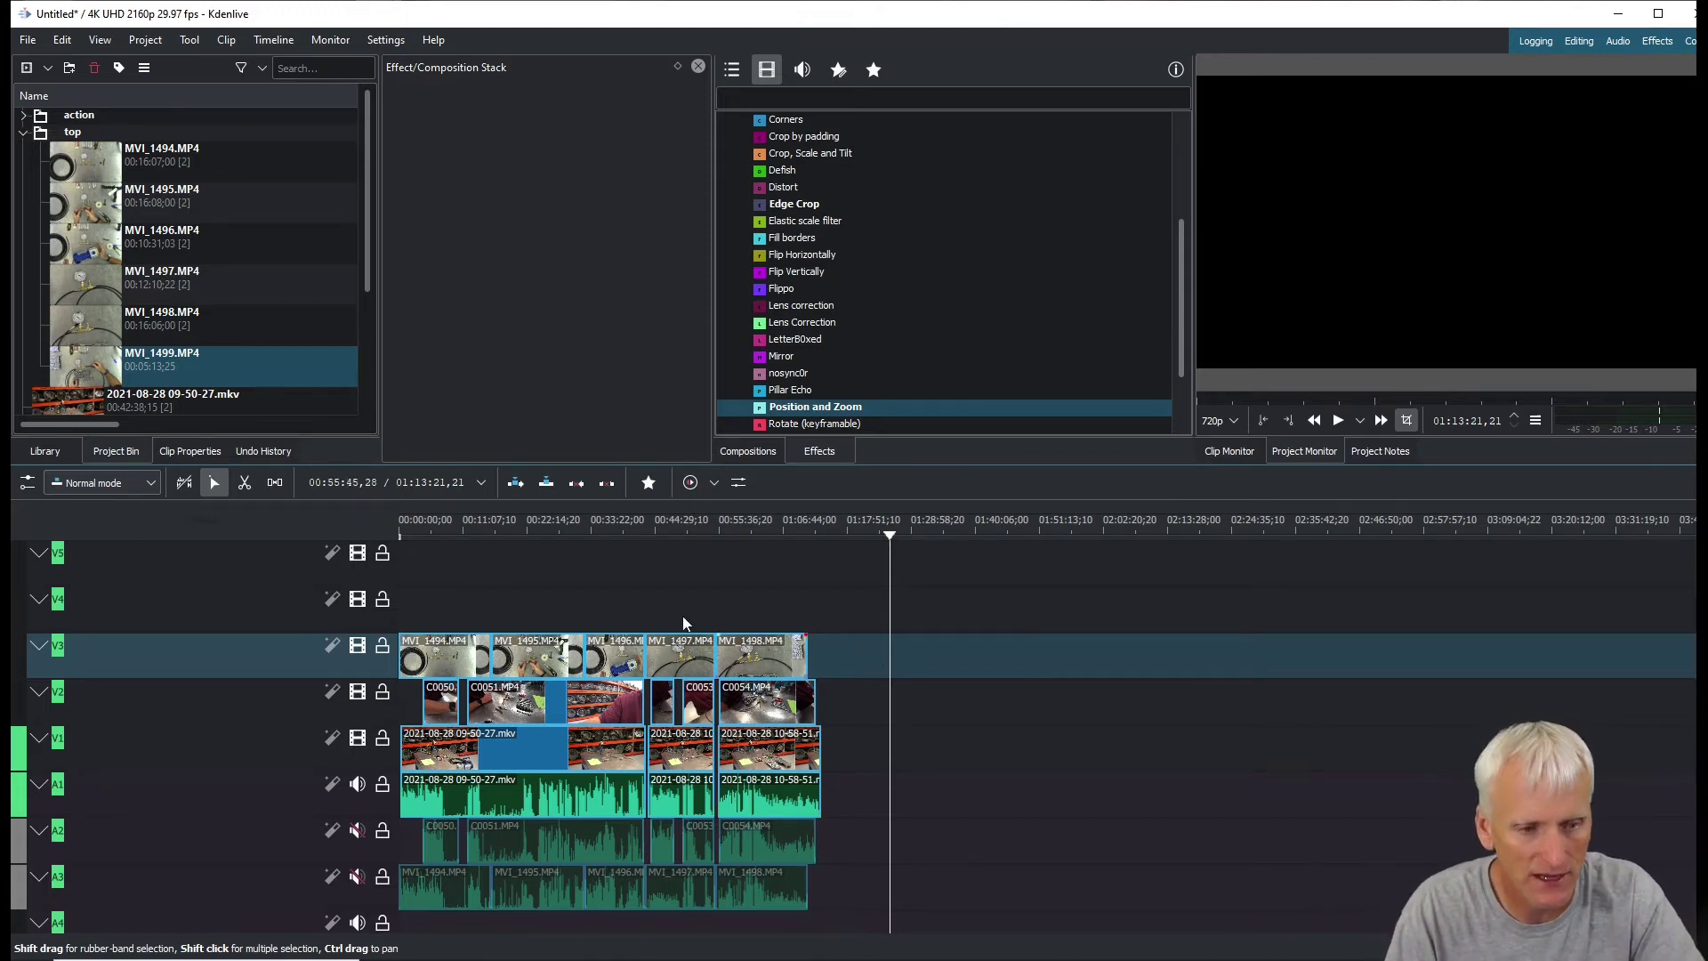
Cut MVI_1494.MP4 on V3 at 00:00:22,27, just before the first sound peak on A1
left_click_drag(435, 519, 407, 526)
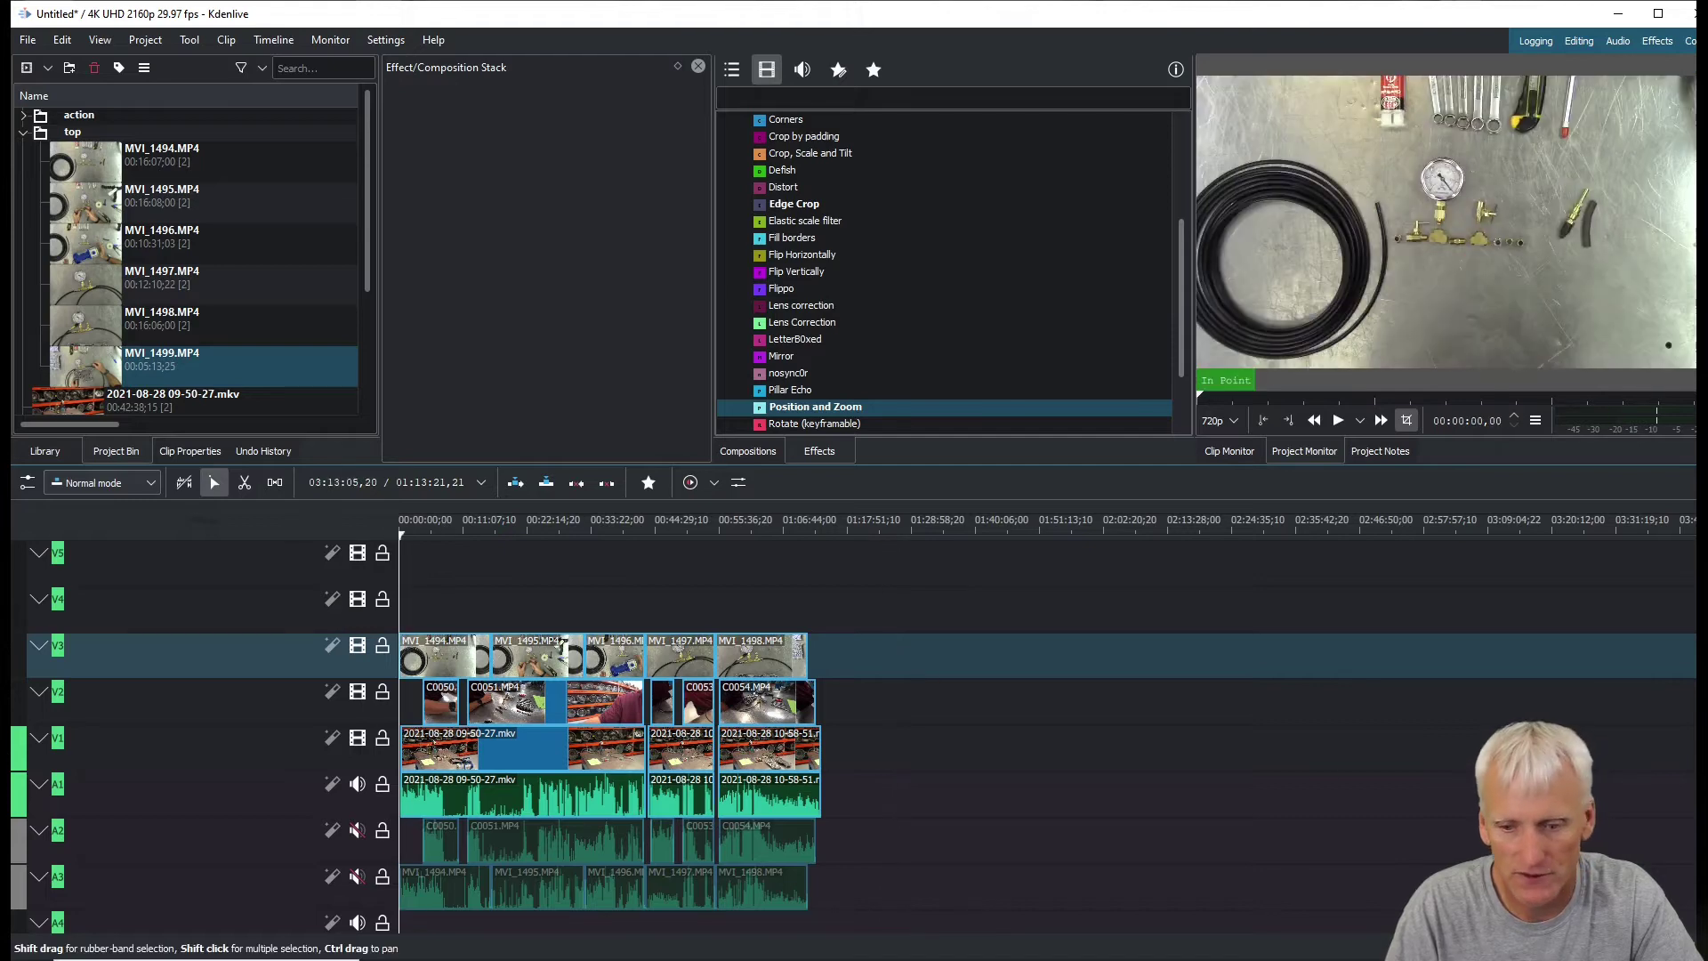
scroll(1583, 765, "up", 5)
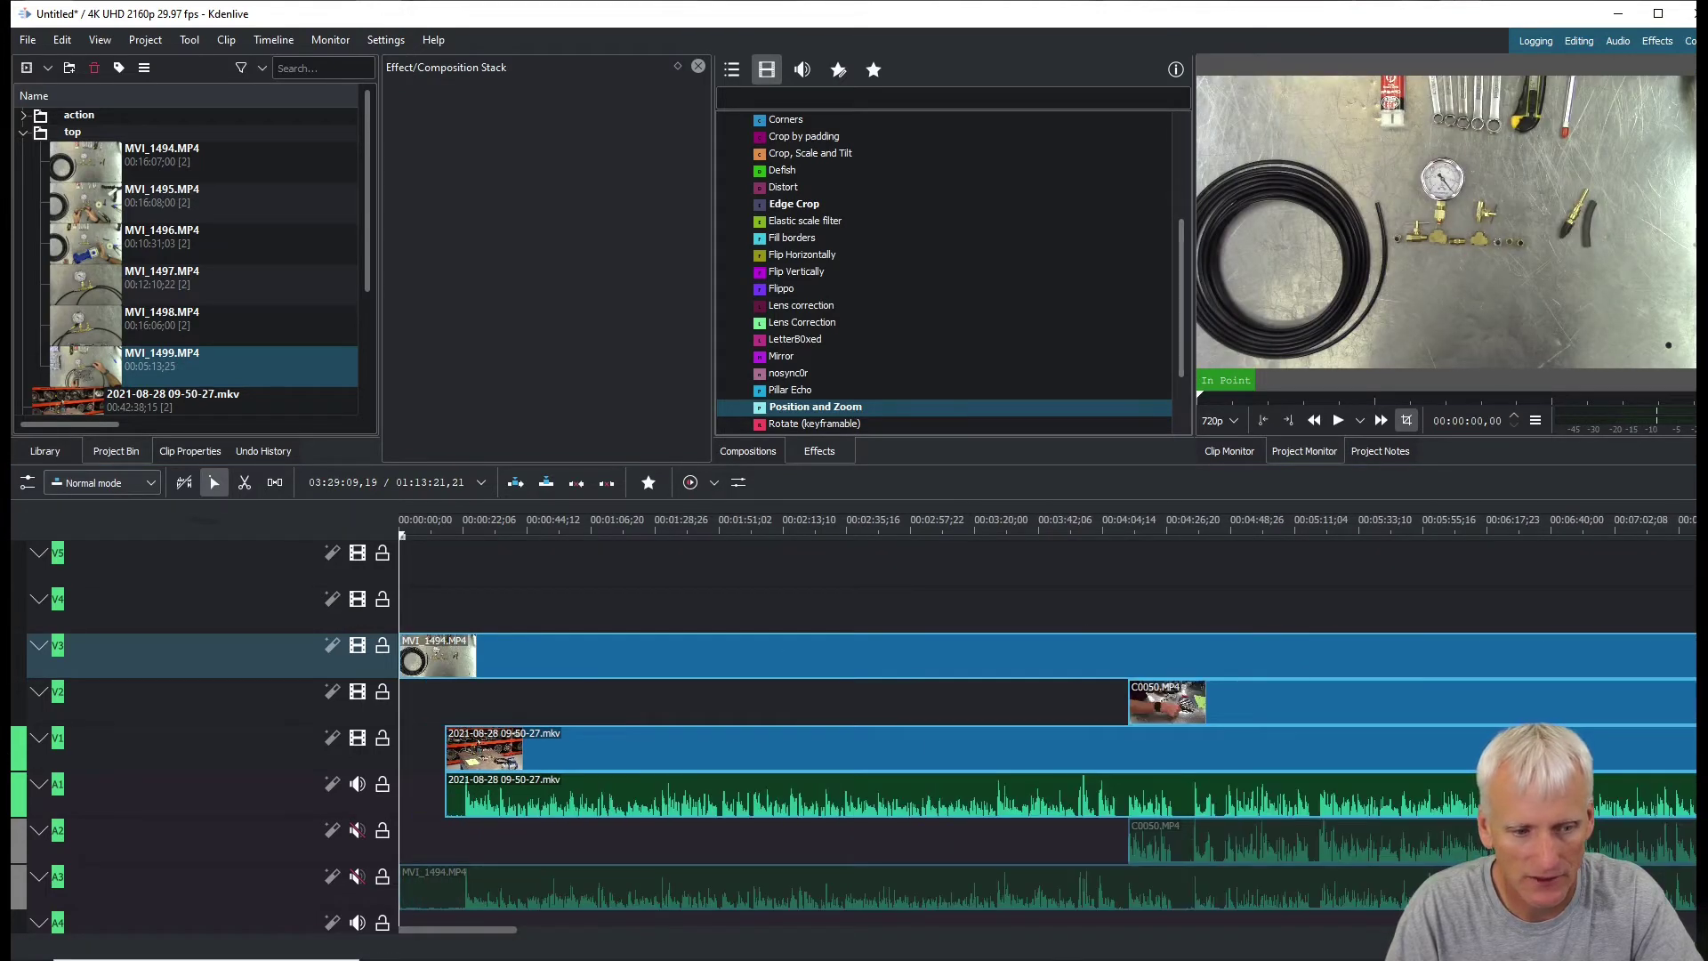
left_click_drag(403, 530, 460, 538)
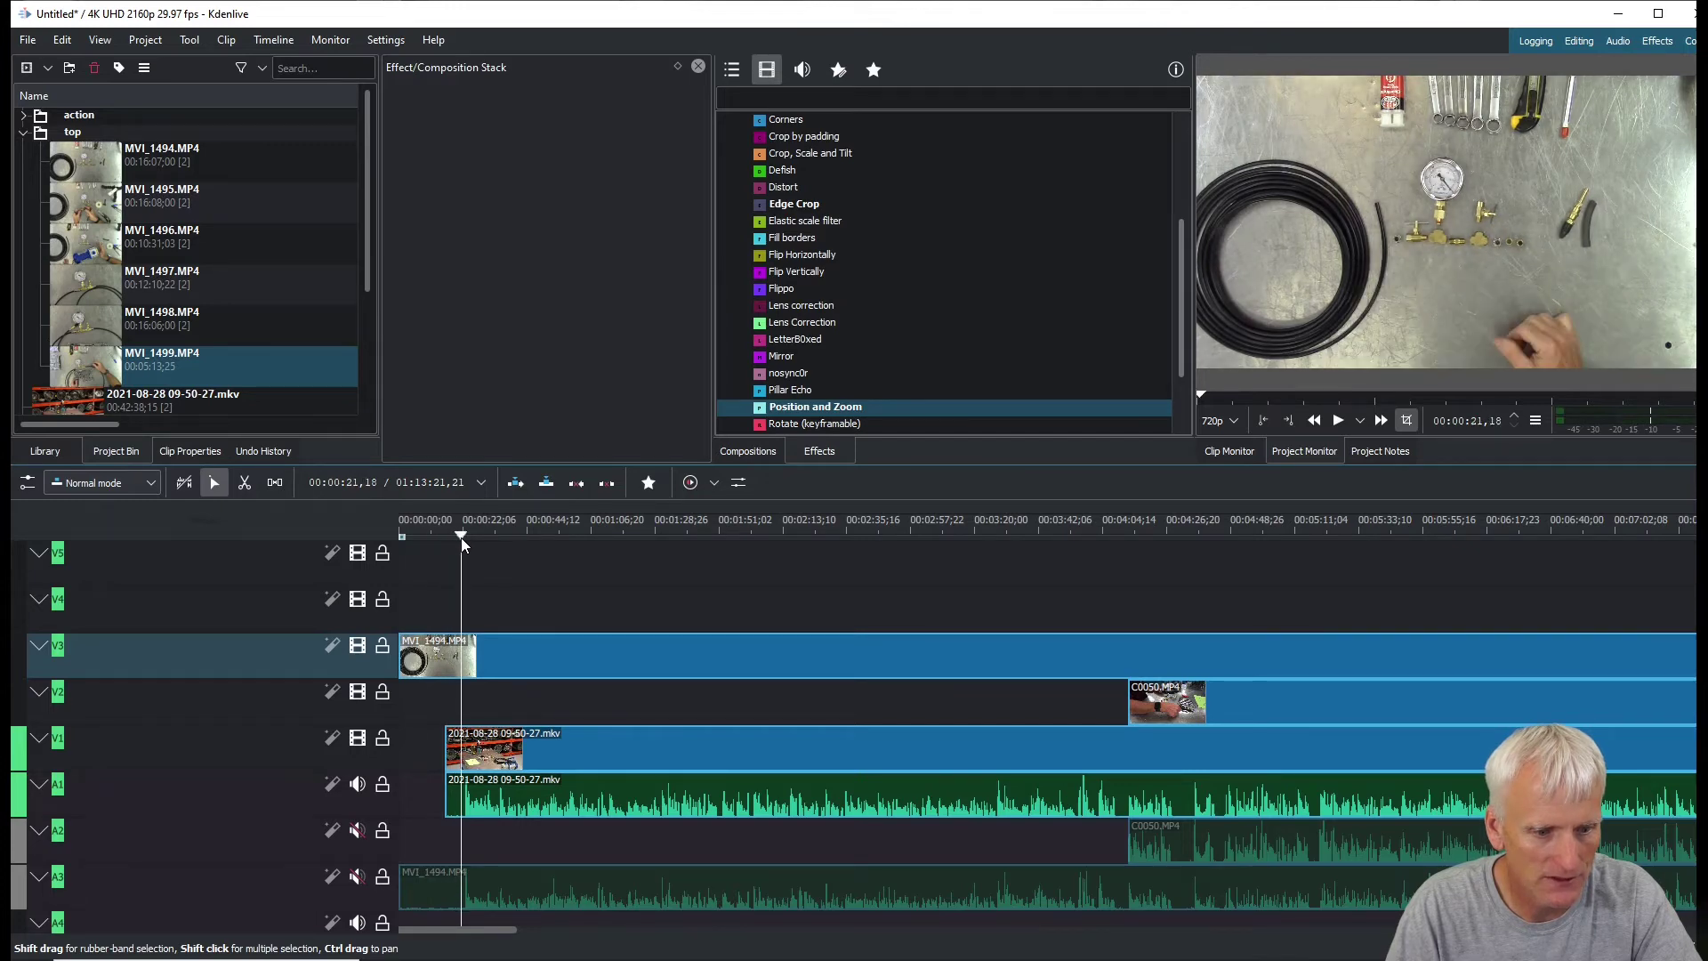
key("ctrl+plus")
key("ctrl+plus")
key("ctrl+plus")
key("ctrl+plus")
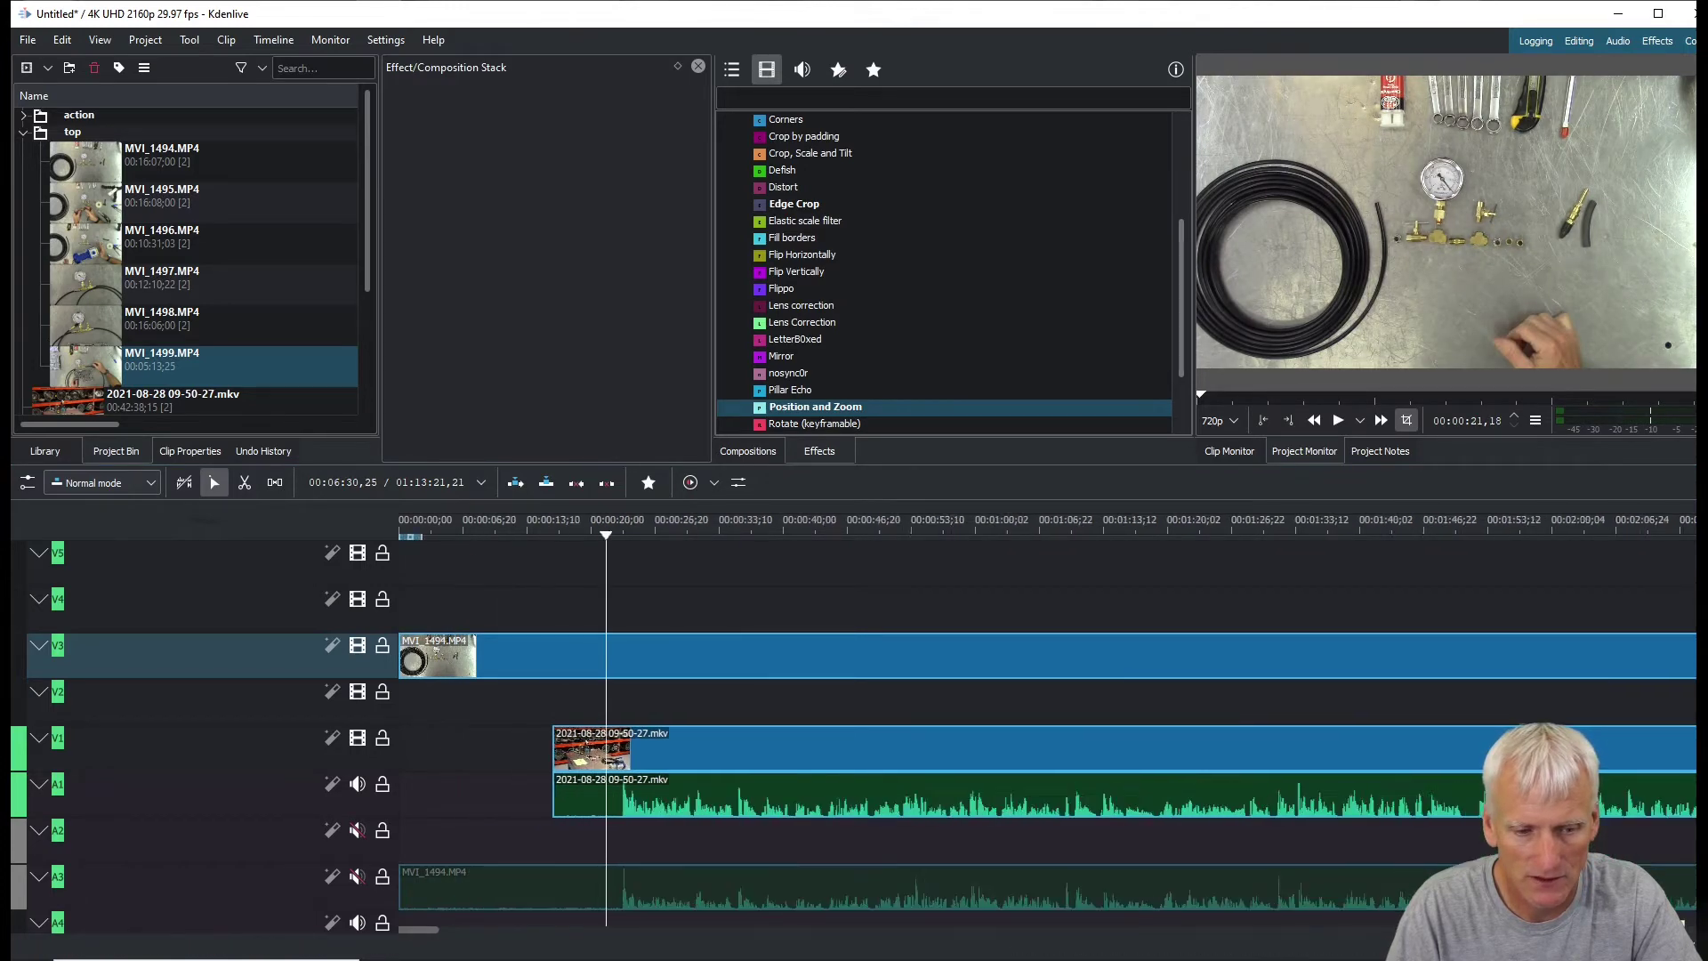
scroll(1055, 590, "down", 2)
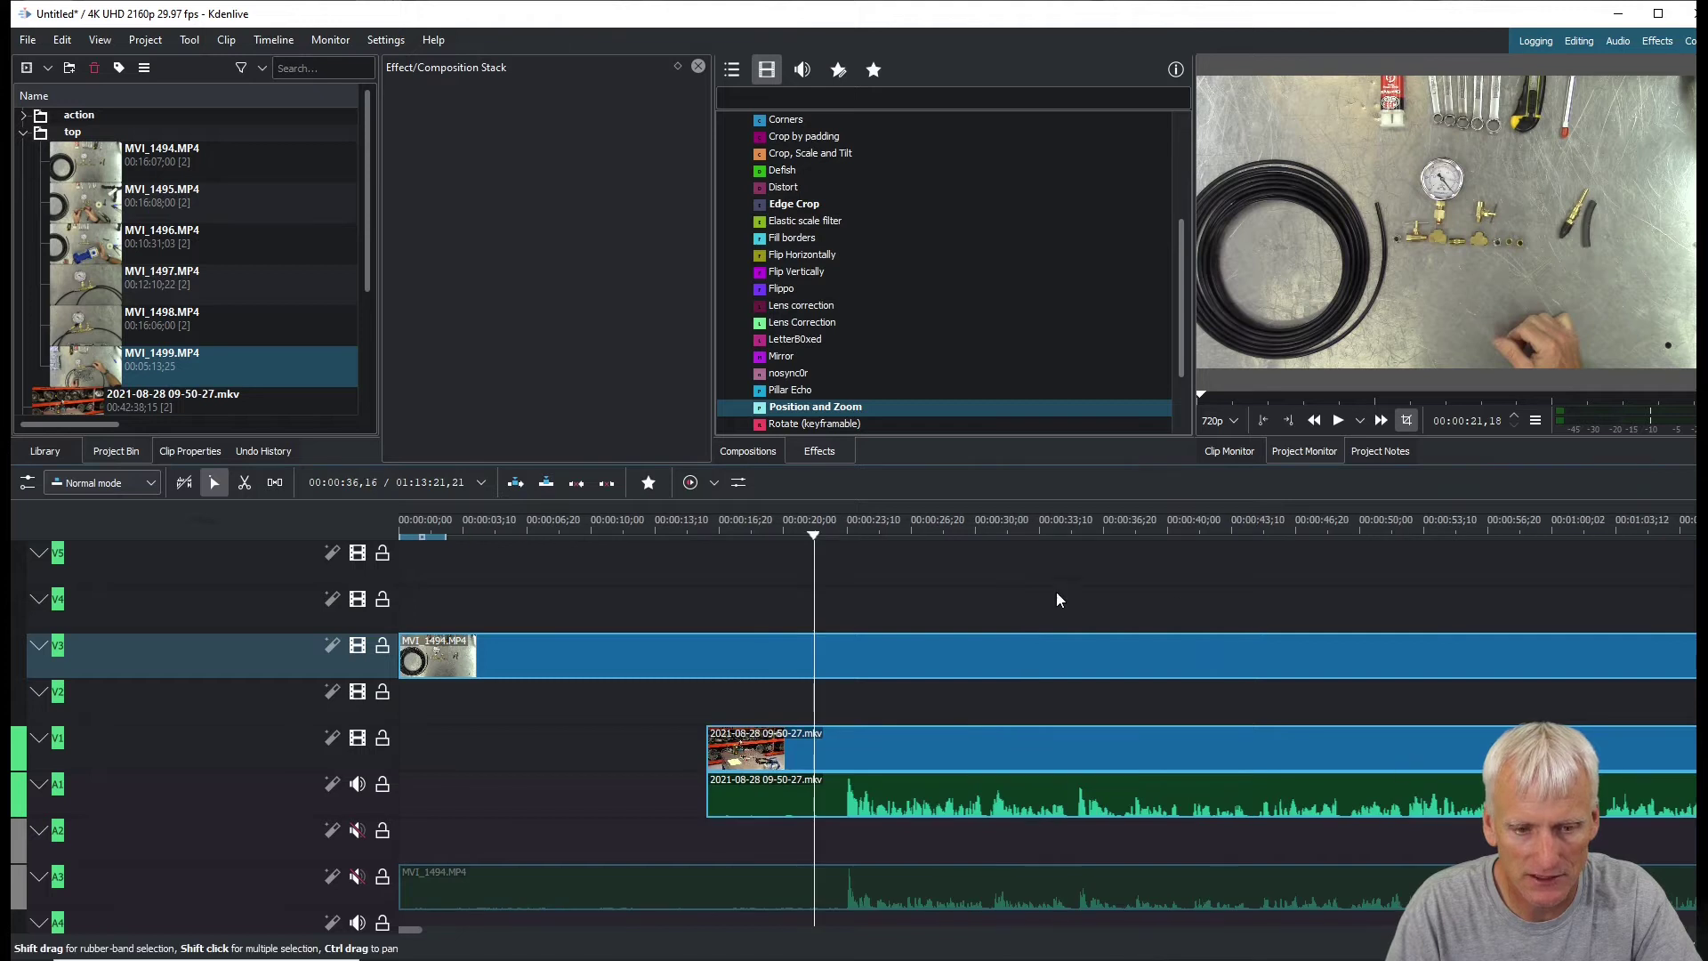
left_click_drag(816, 539, 841, 541)
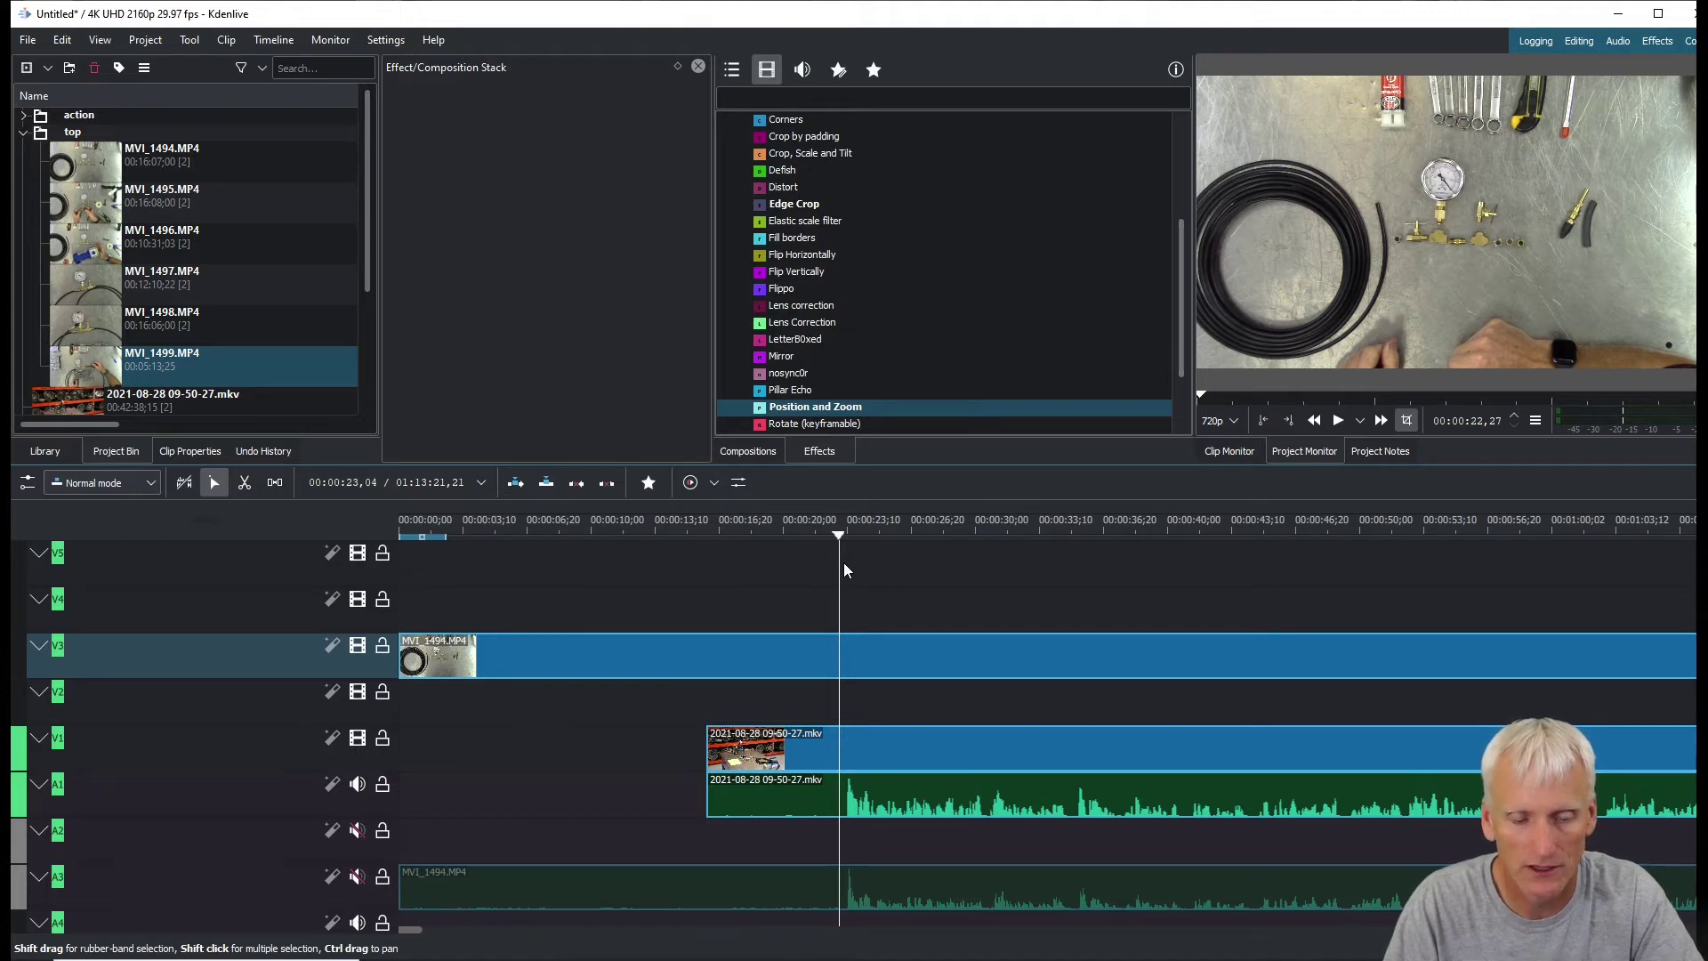
left_click(908, 659)
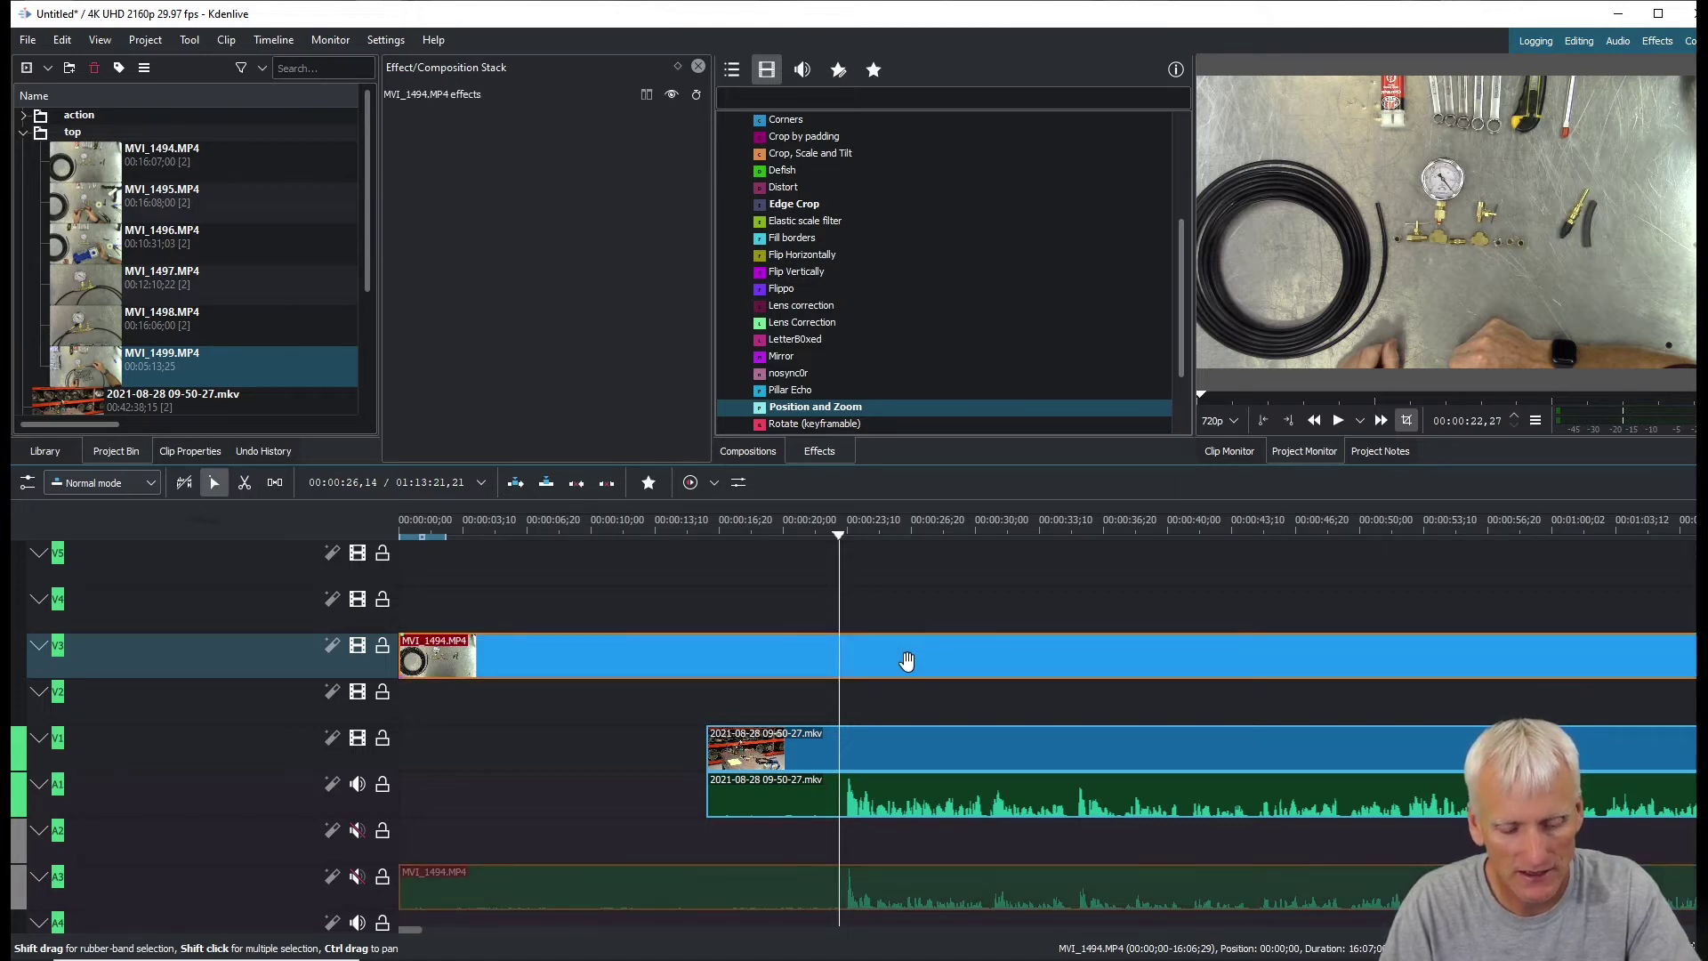
key("shift+r")
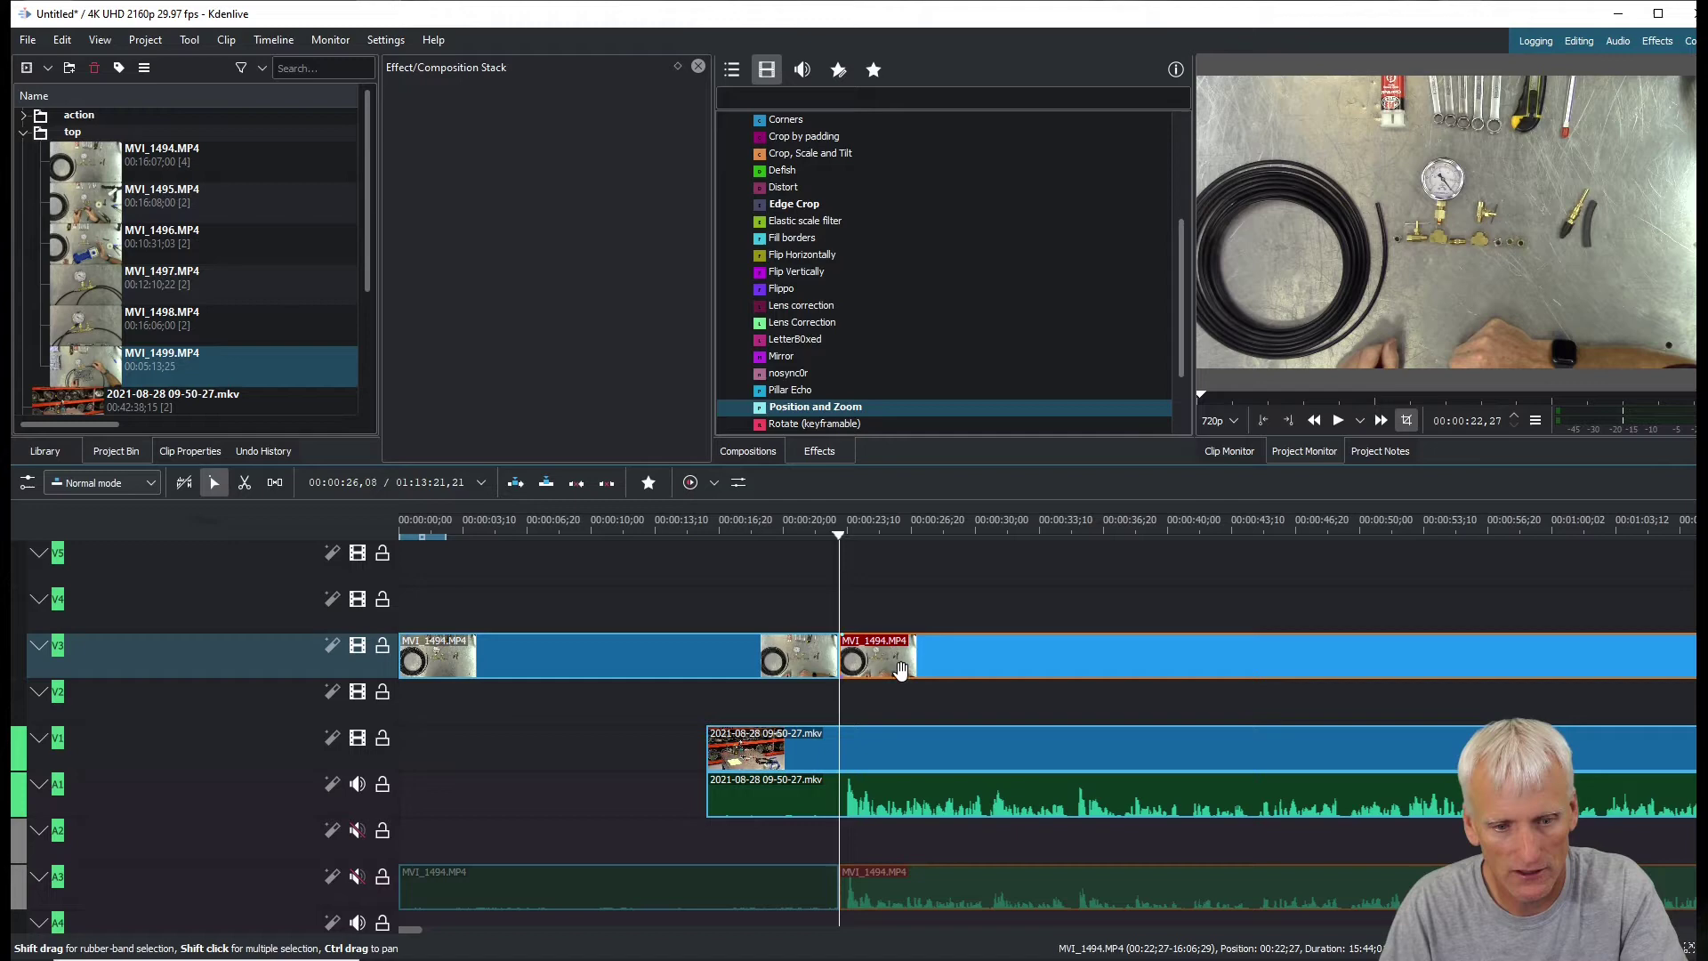
left_click(889, 754)
key("shift+r")
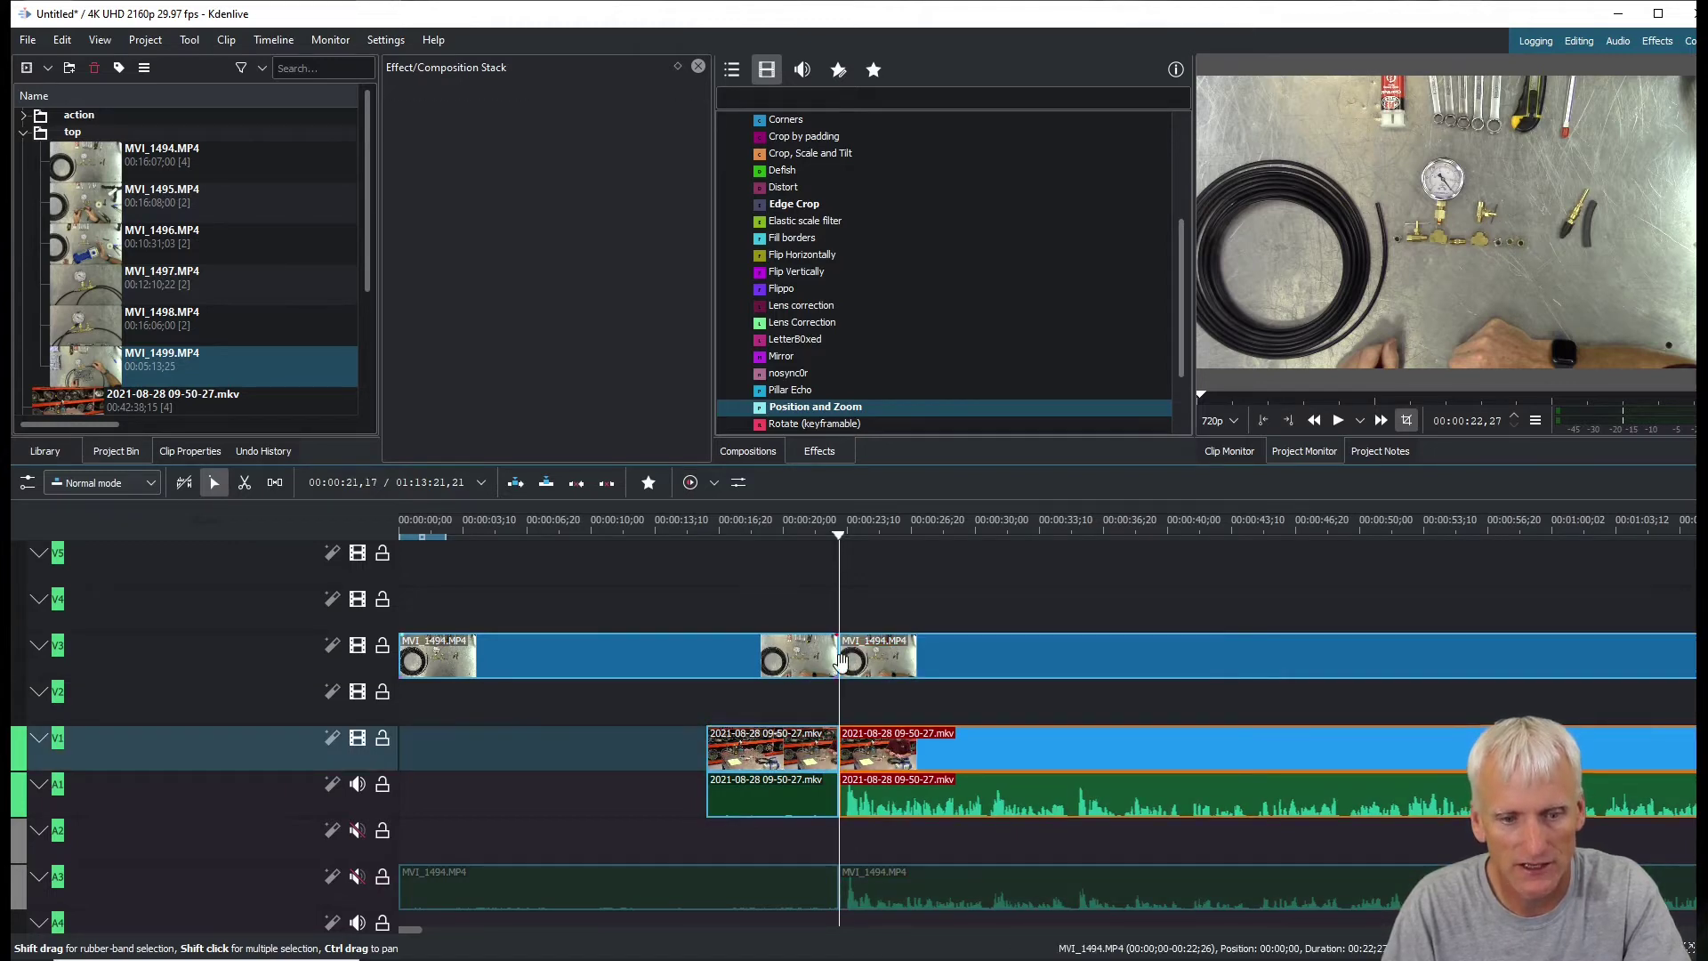
right_click(879, 658)
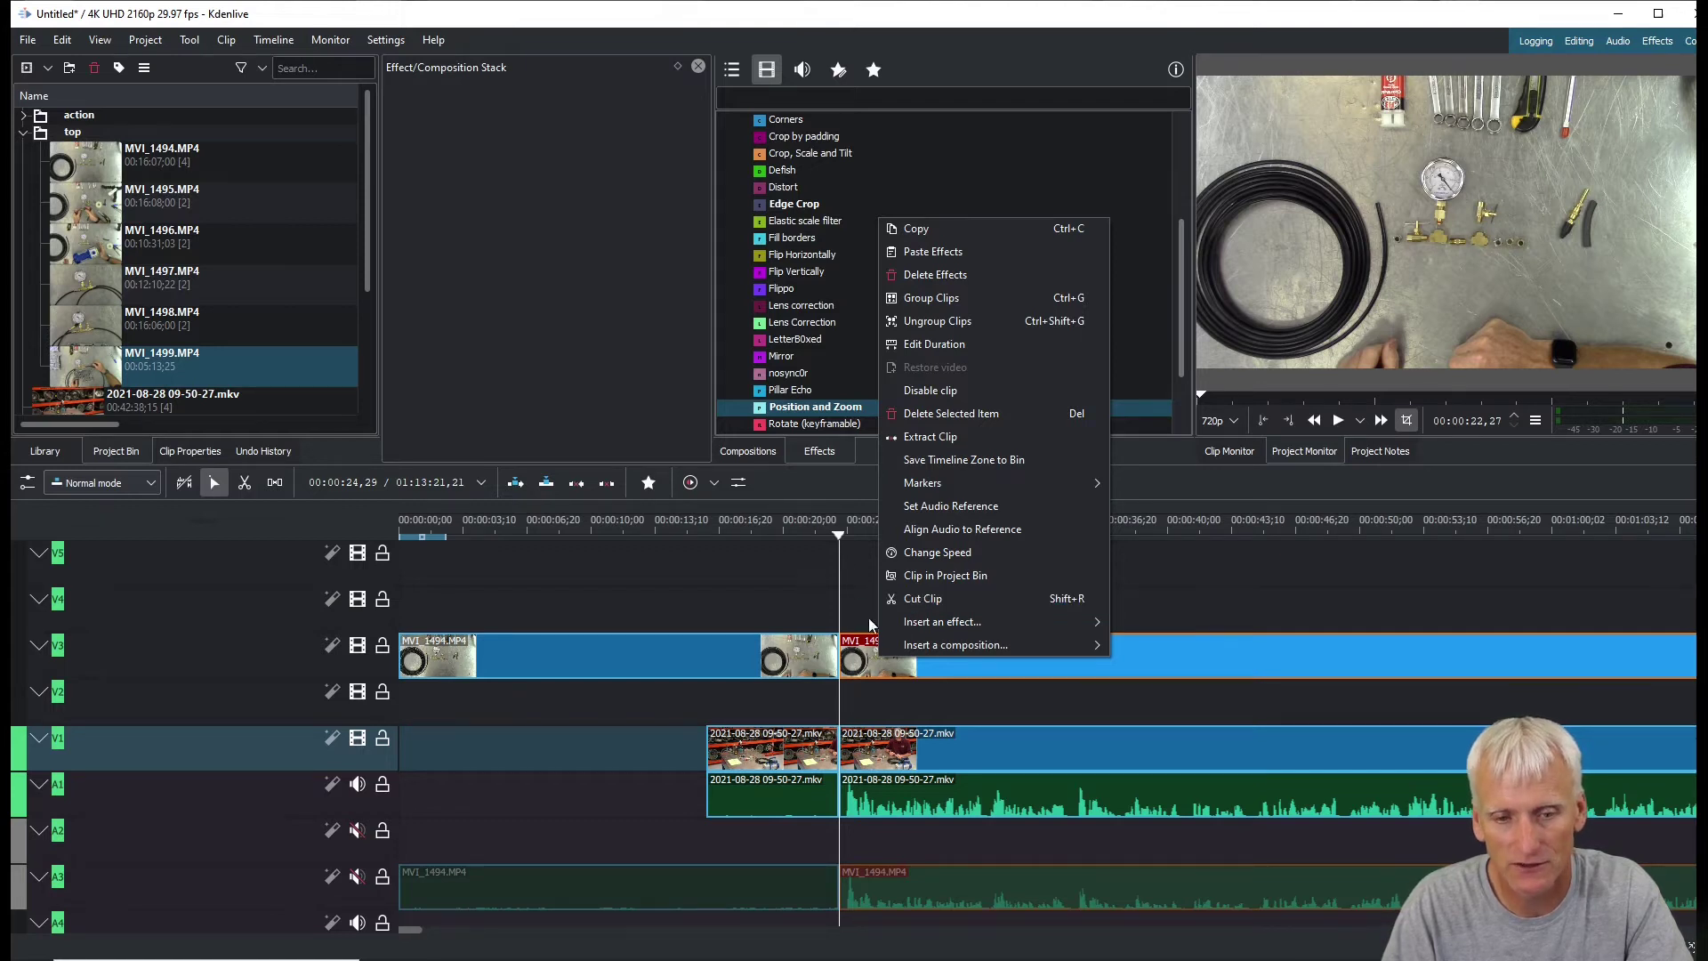
left_click(767, 658)
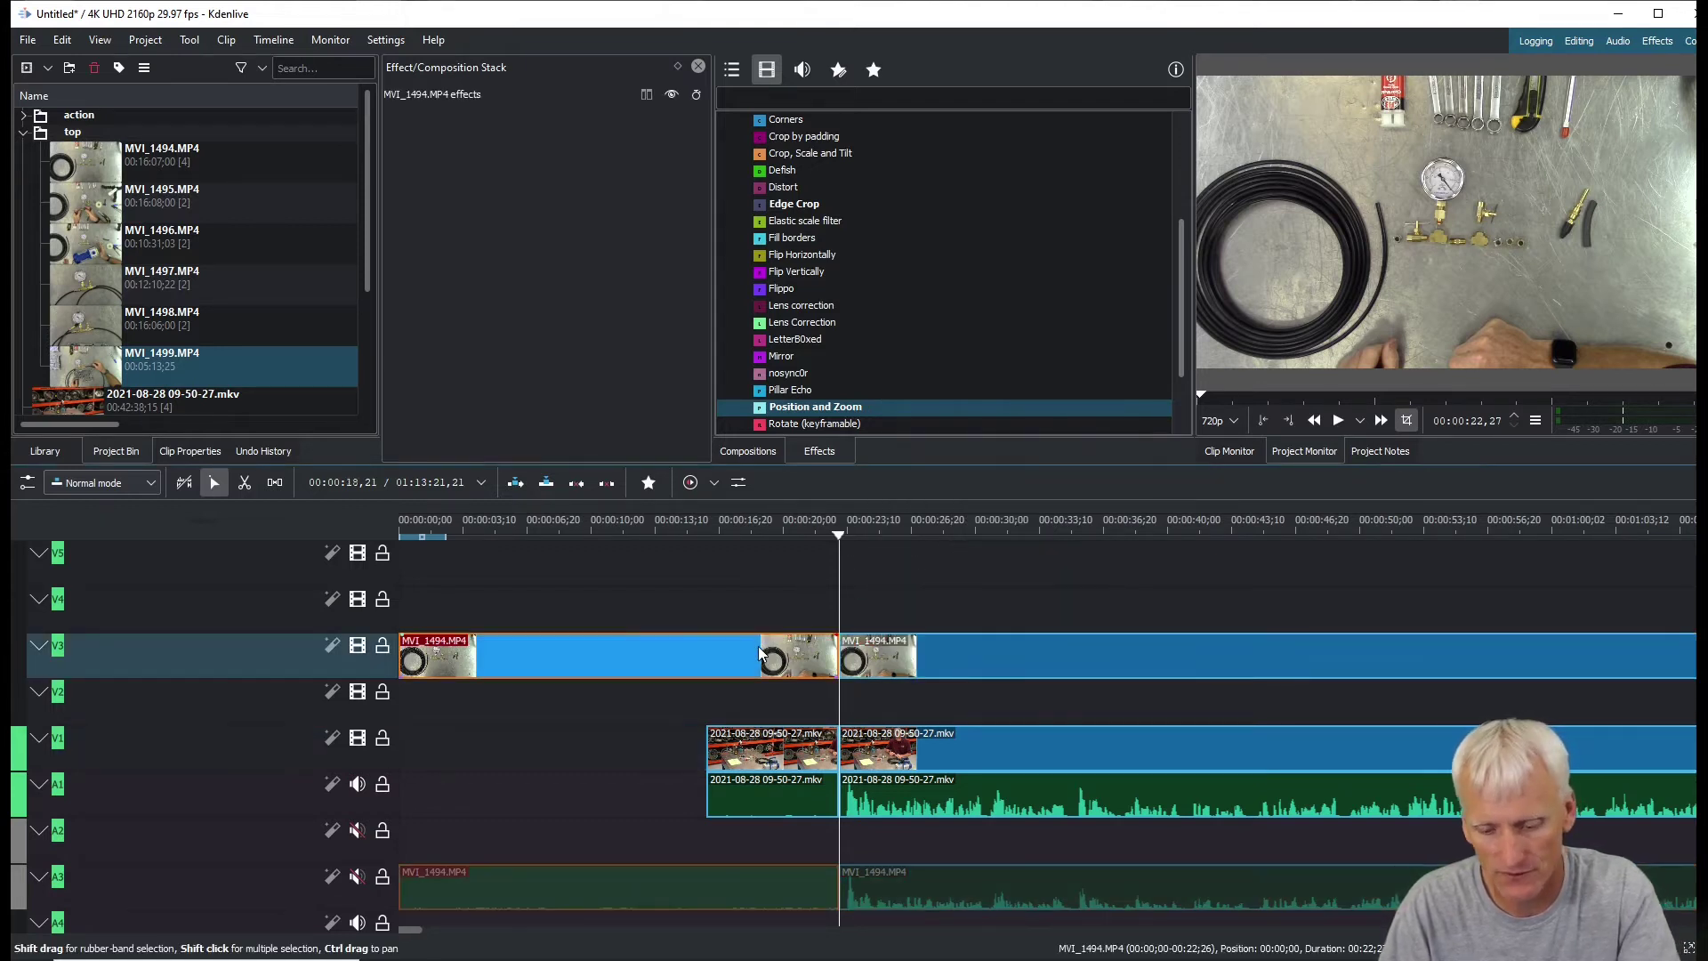
key("Delete")
left_click(762, 725)
key("Delete")
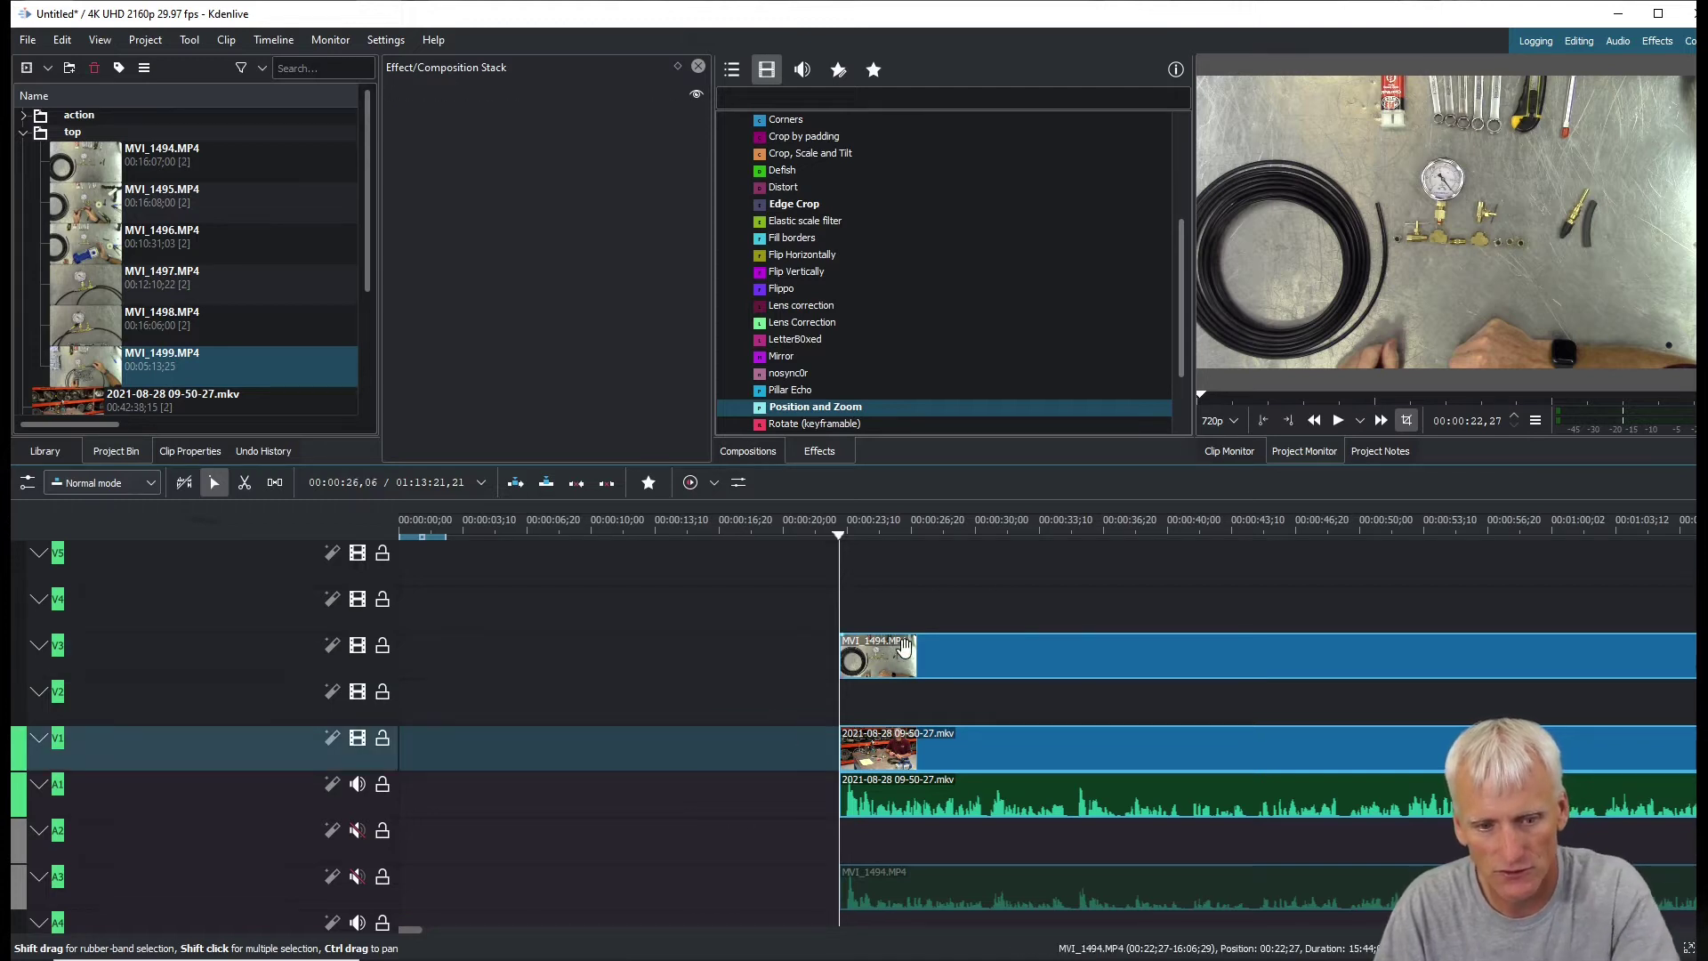
left_click(932, 655)
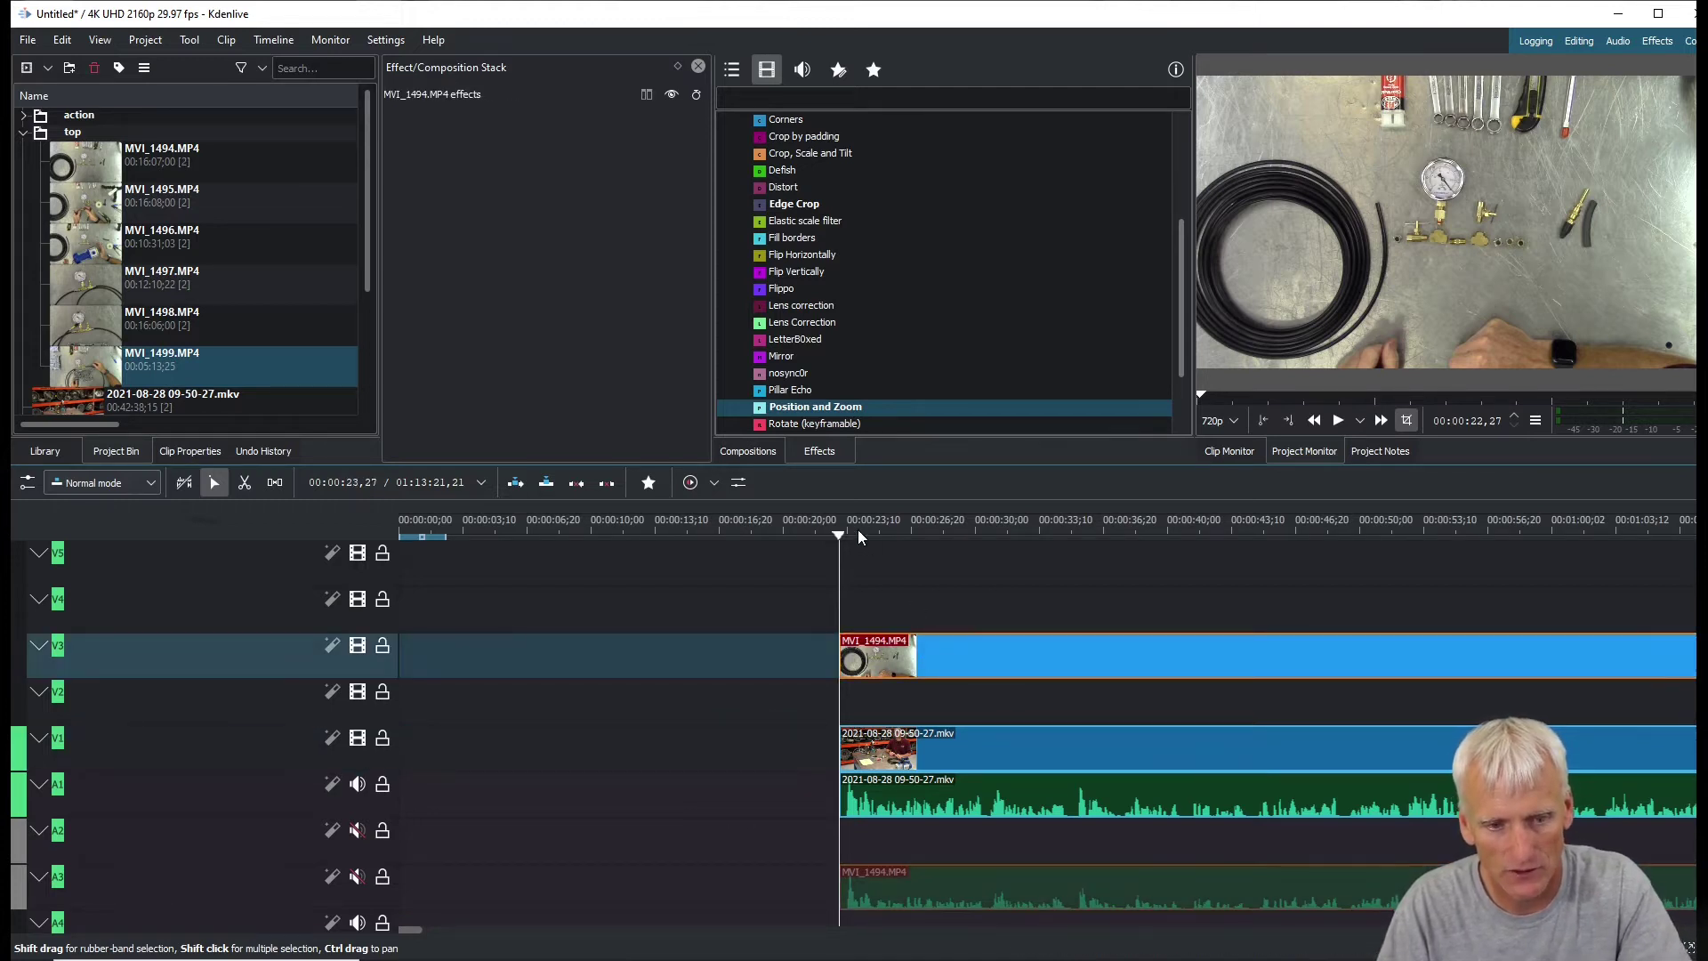
left_click_drag(854, 531, 988, 536)
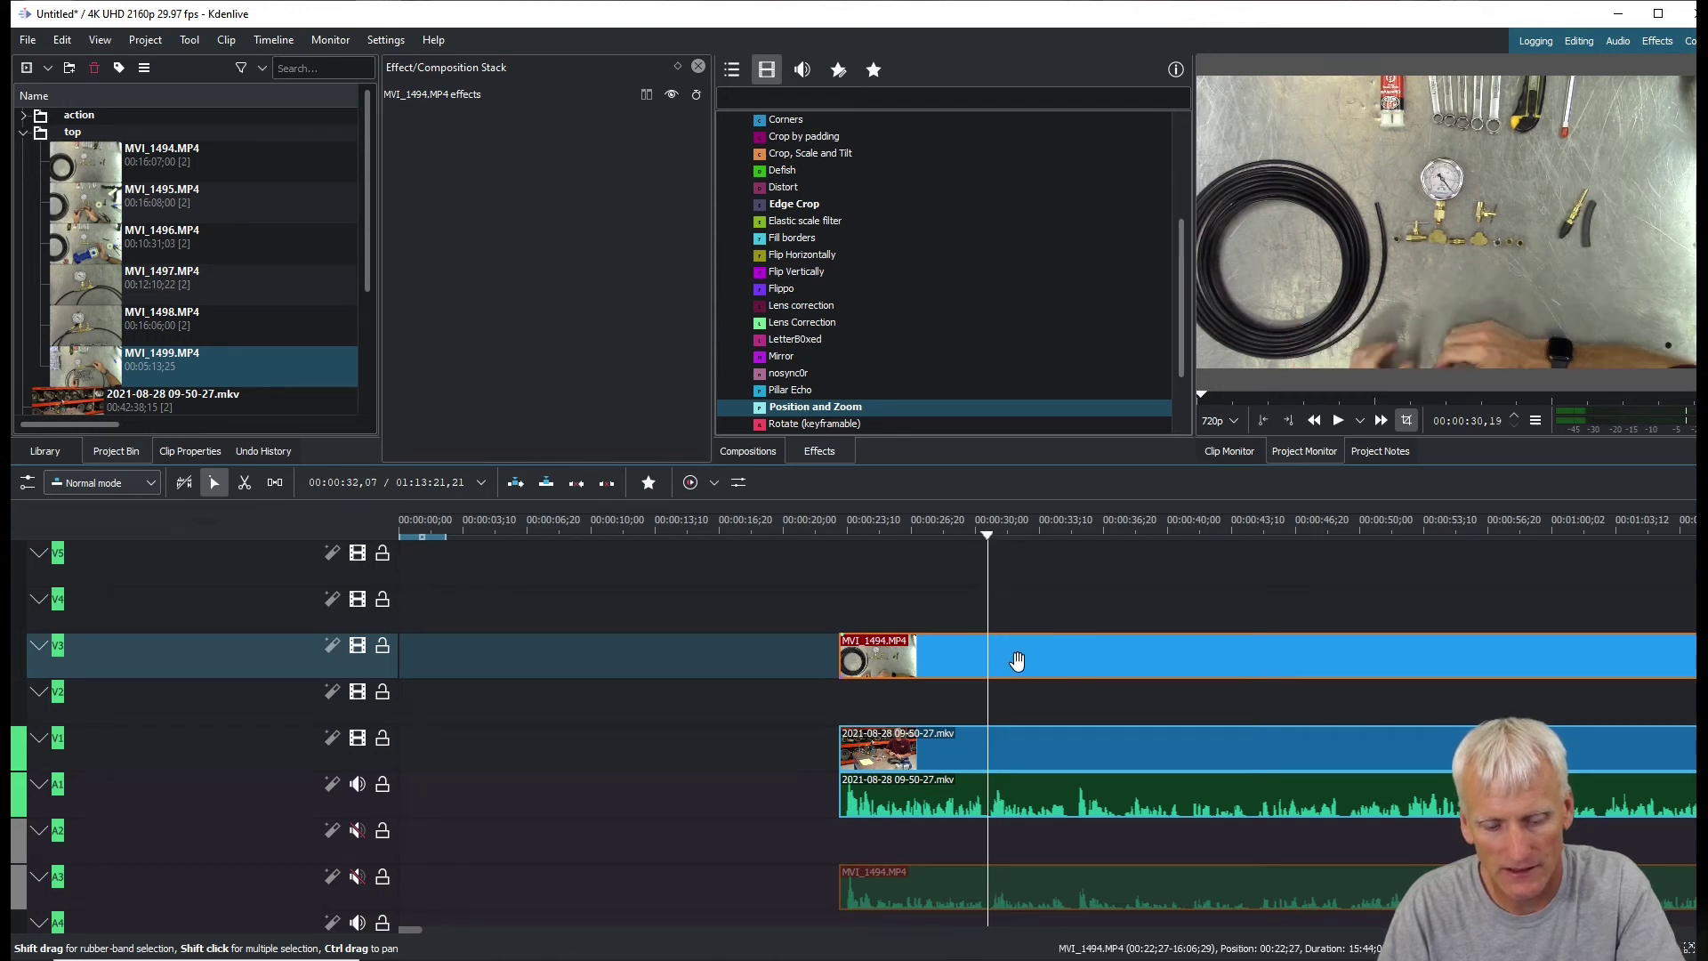
key("shift+r")
left_click(1022, 751)
key("shift+r")
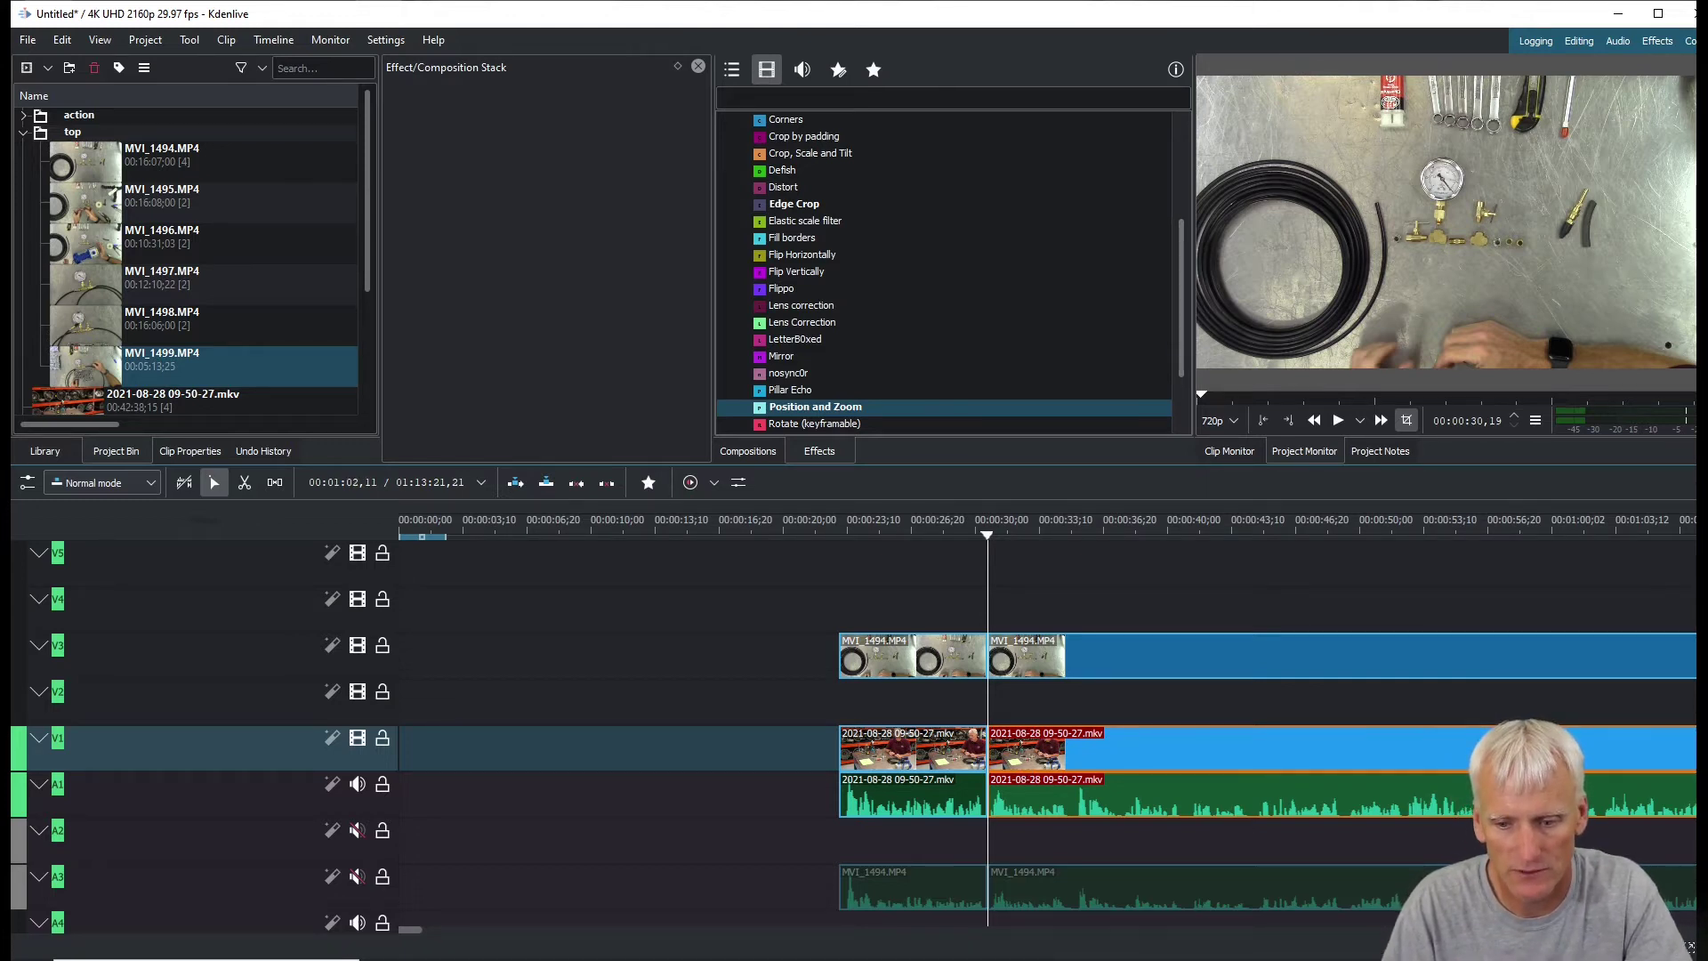
Disable all clips on tracks V3 and V2, from MVI_1494.MP4 through C0054.MP4, so the V1 footage shows
scroll(1678, 928, "down", 1)
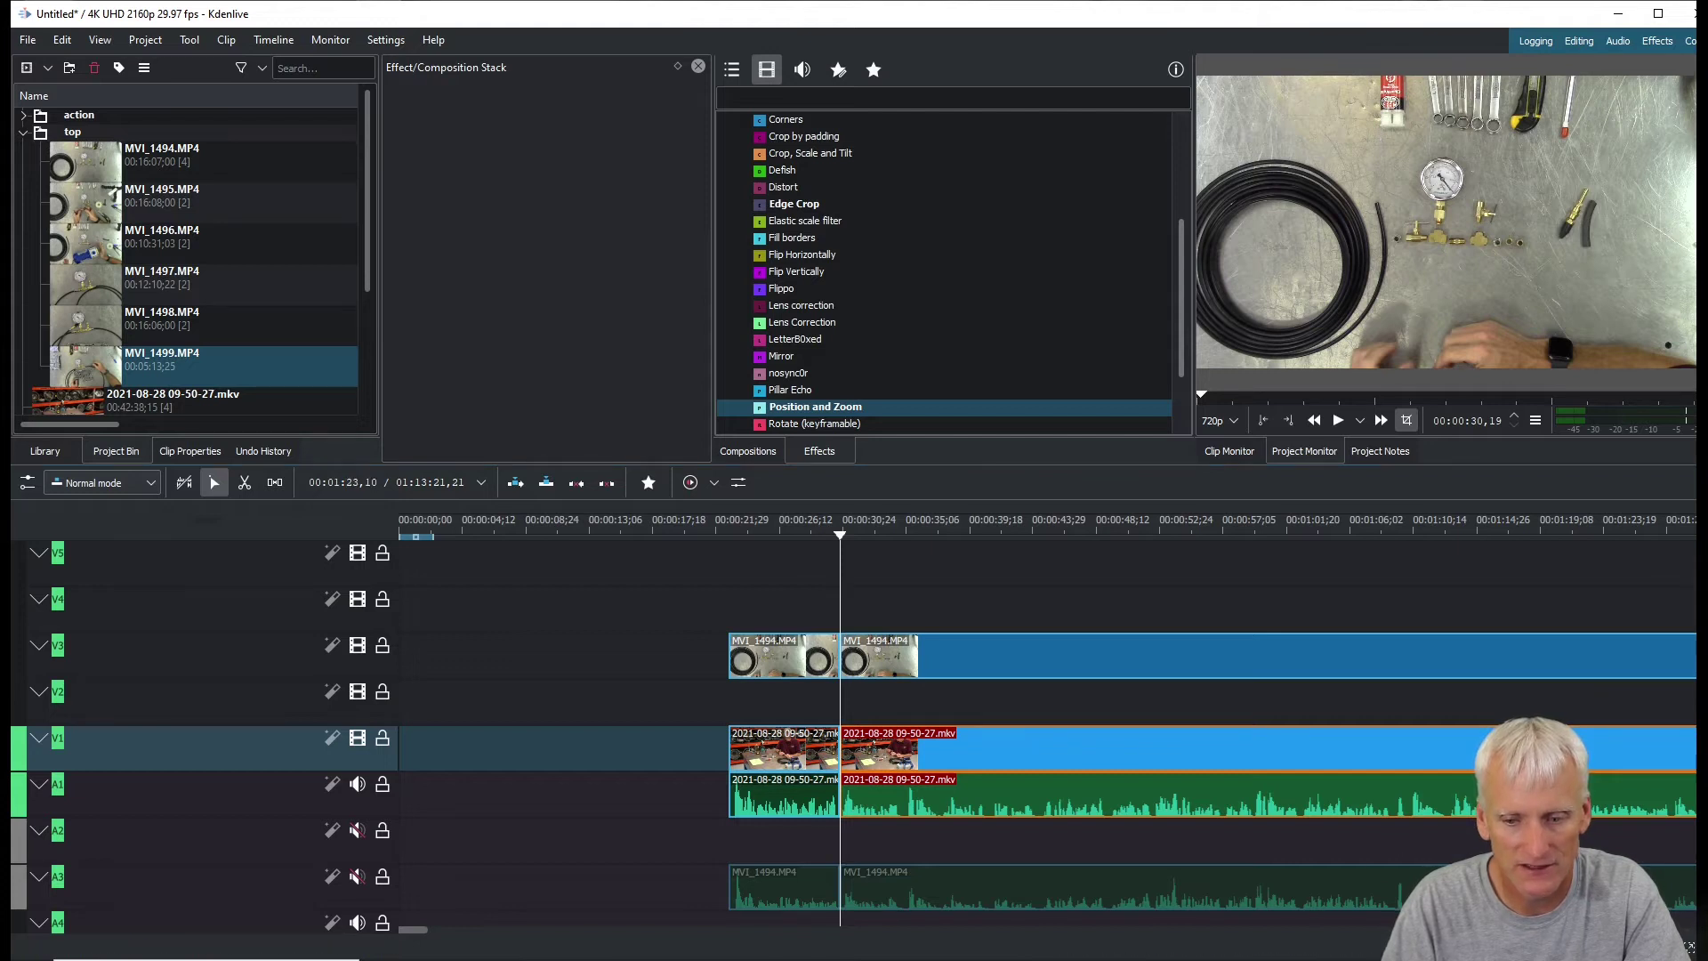
key("ctrl+minus")
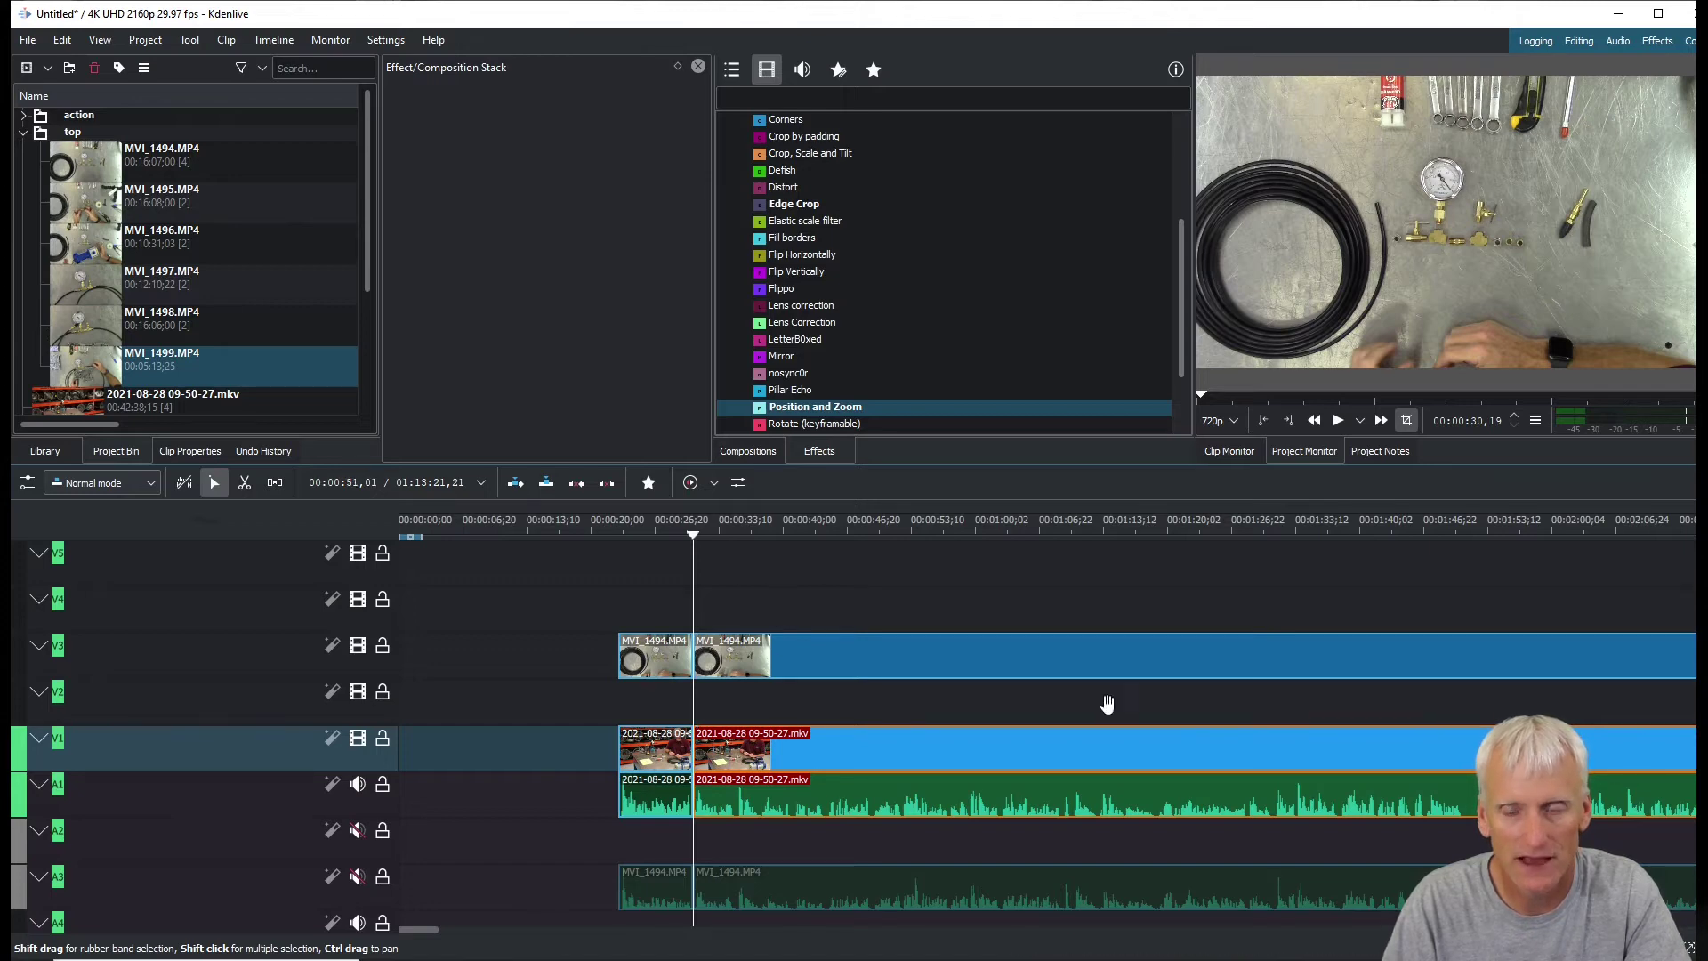
scroll(1558, 739, "down", 8)
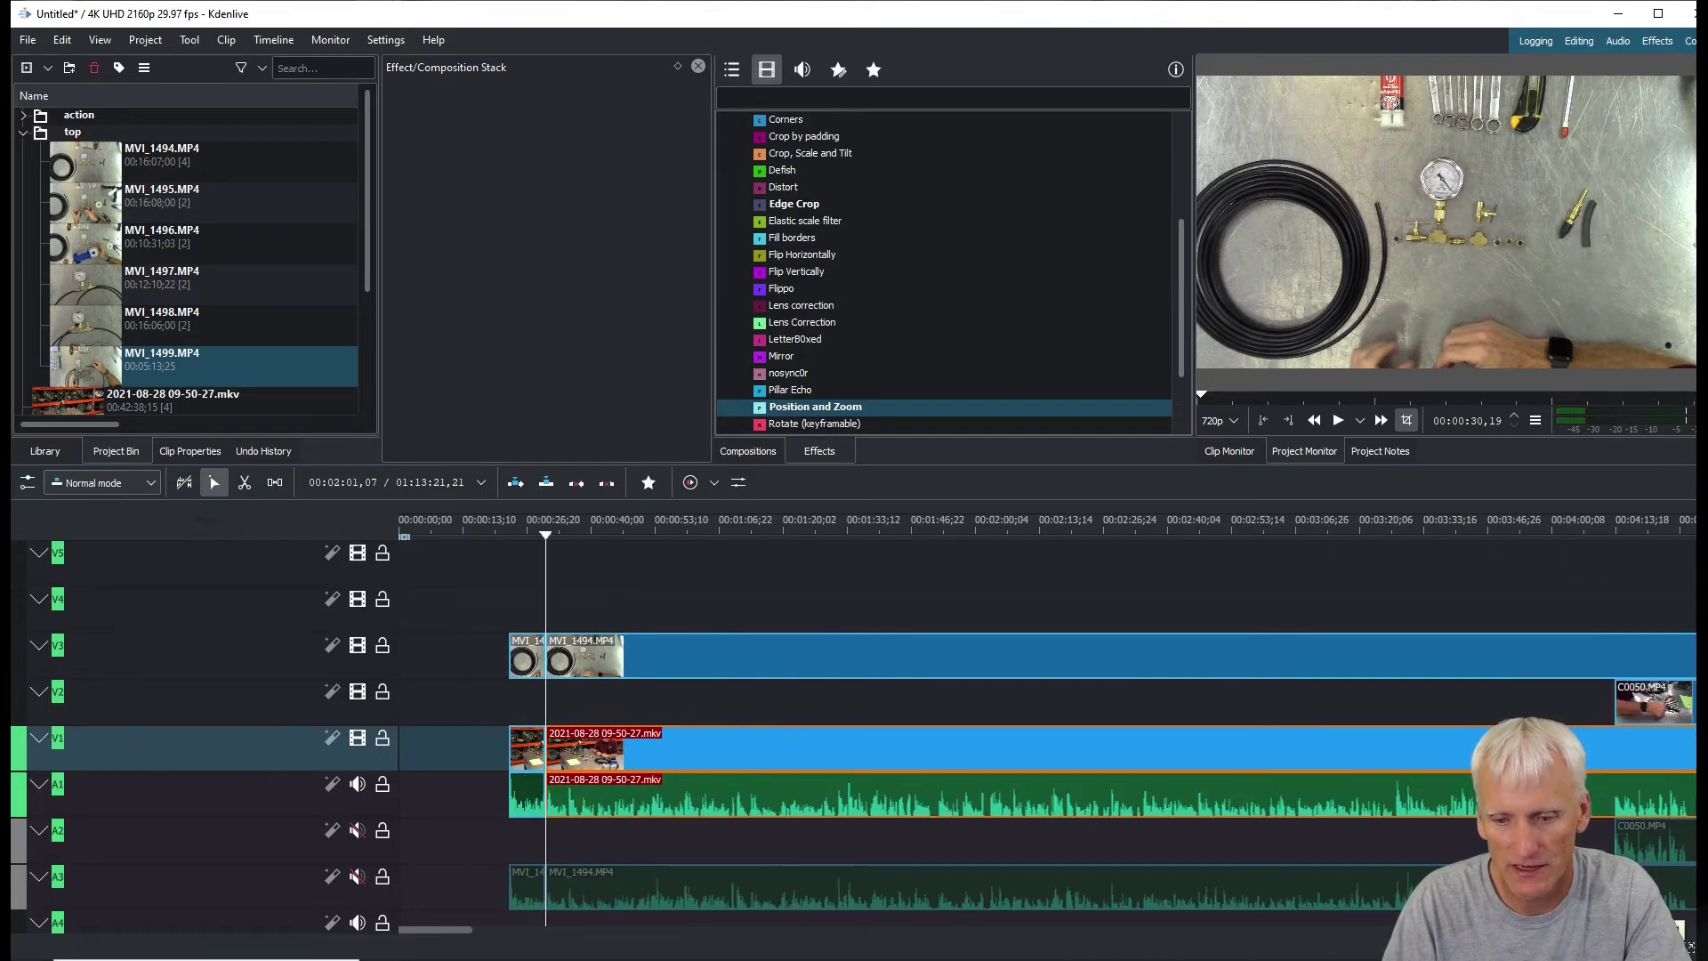
scroll(1558, 738, "down", 4)
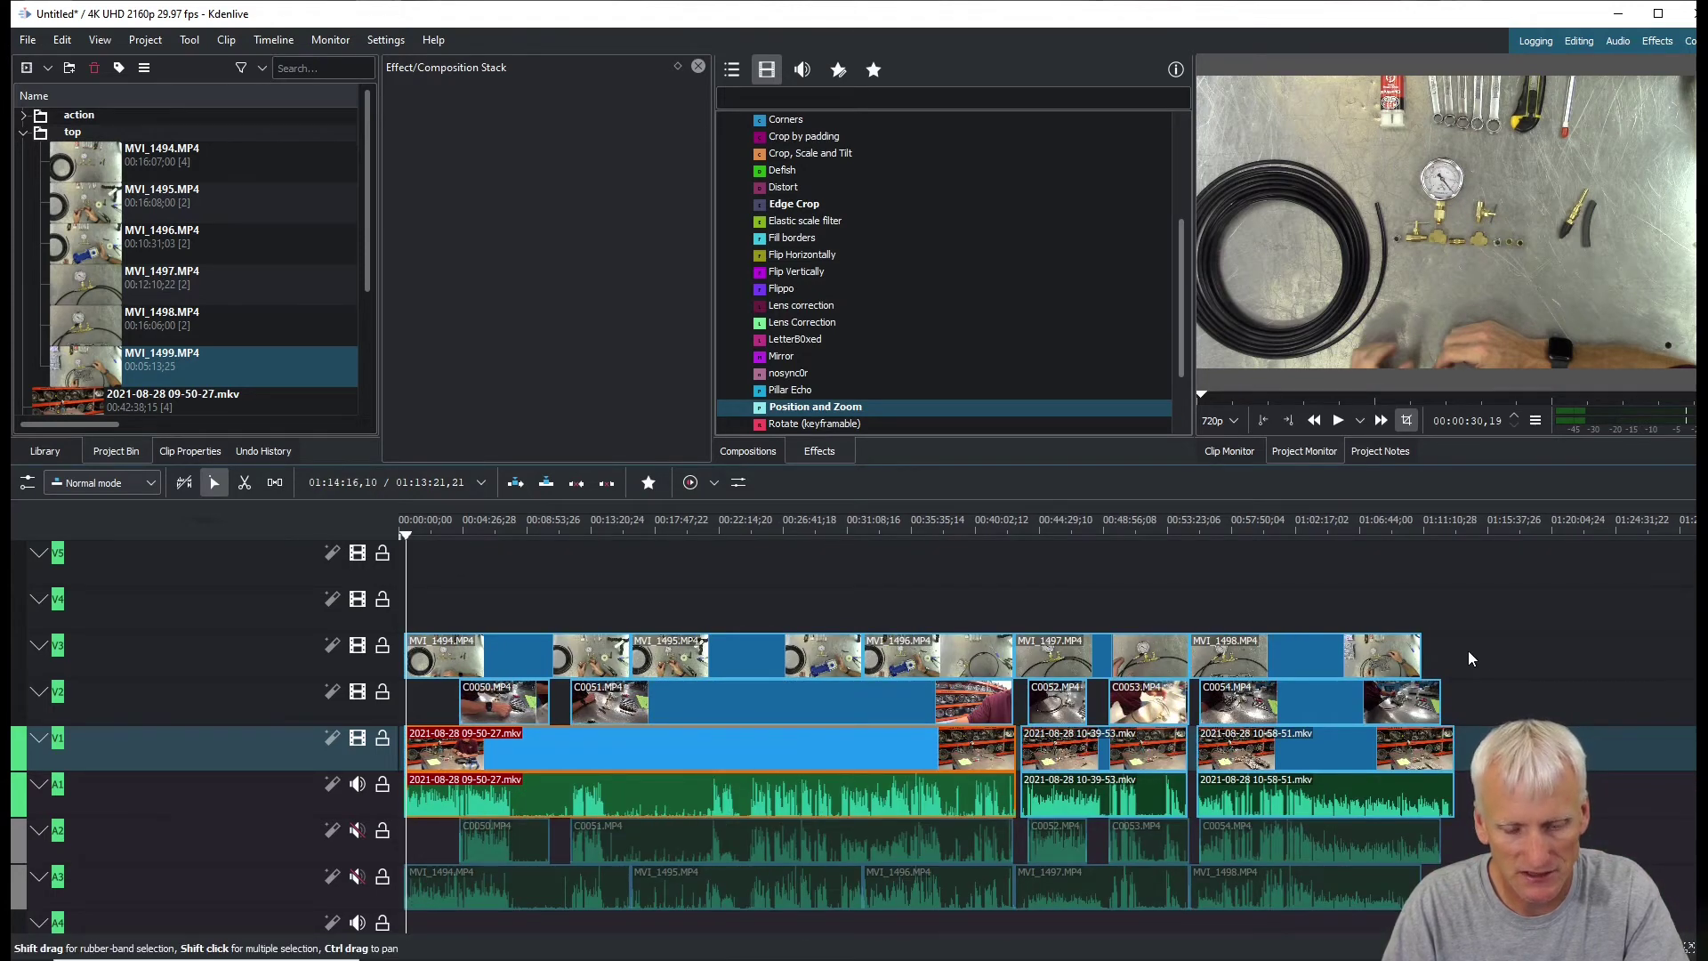
left_click_drag(1468, 649, 402, 701)
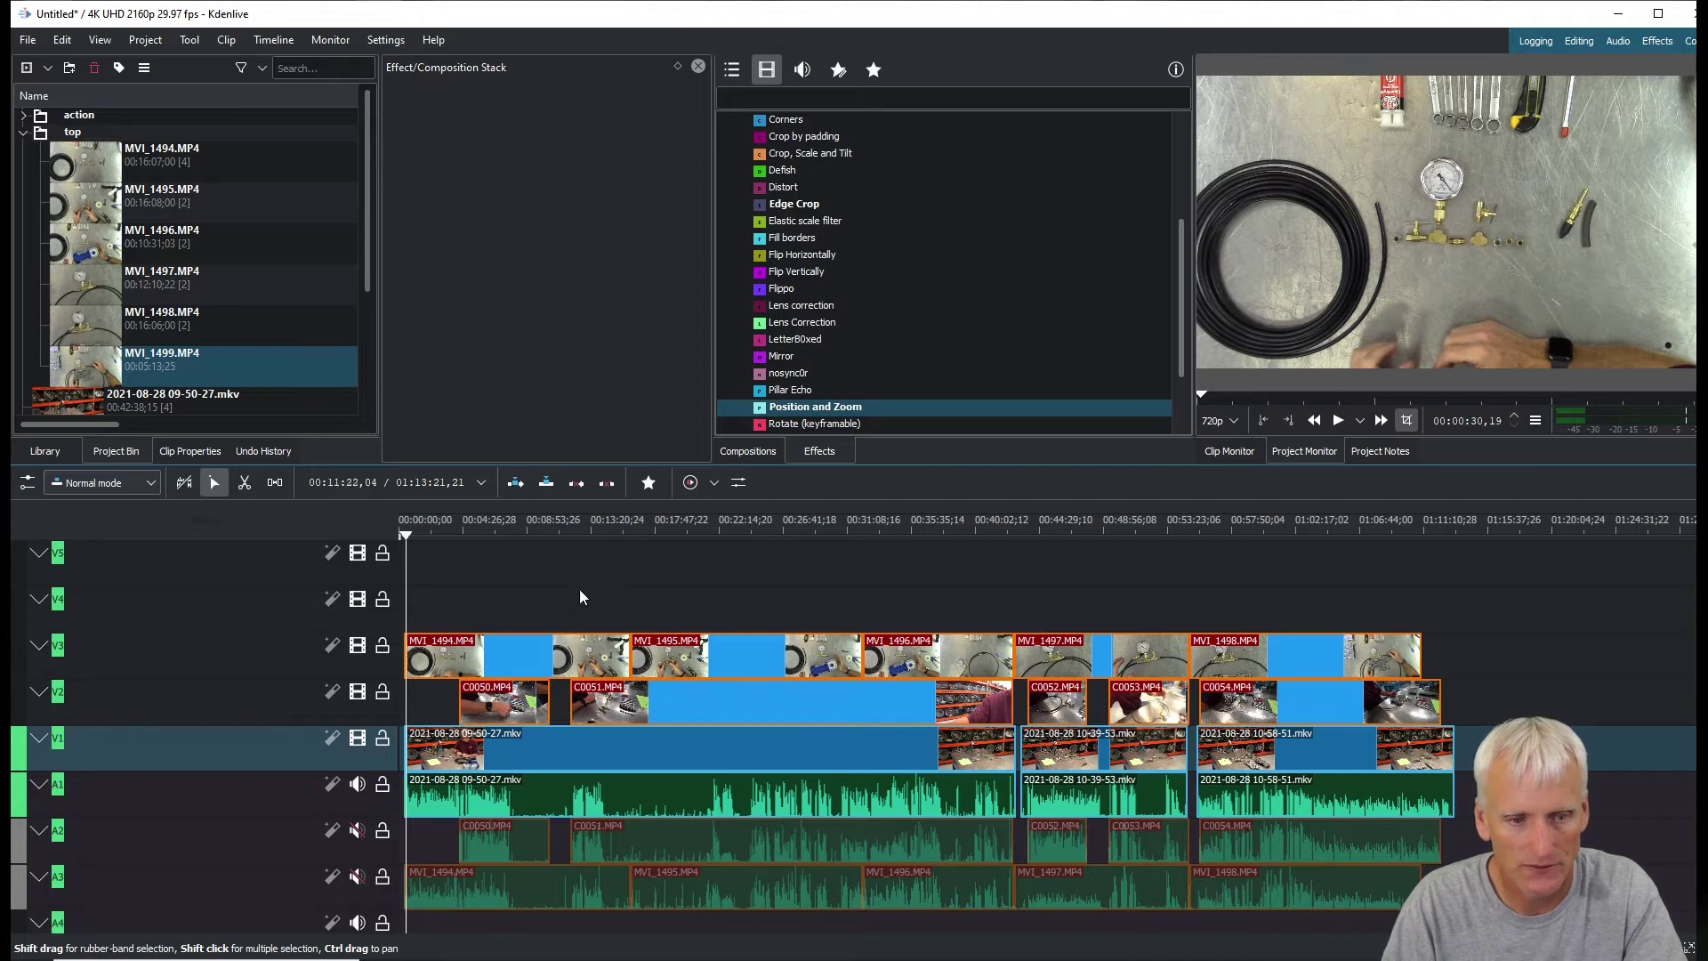
right_click(706, 660)
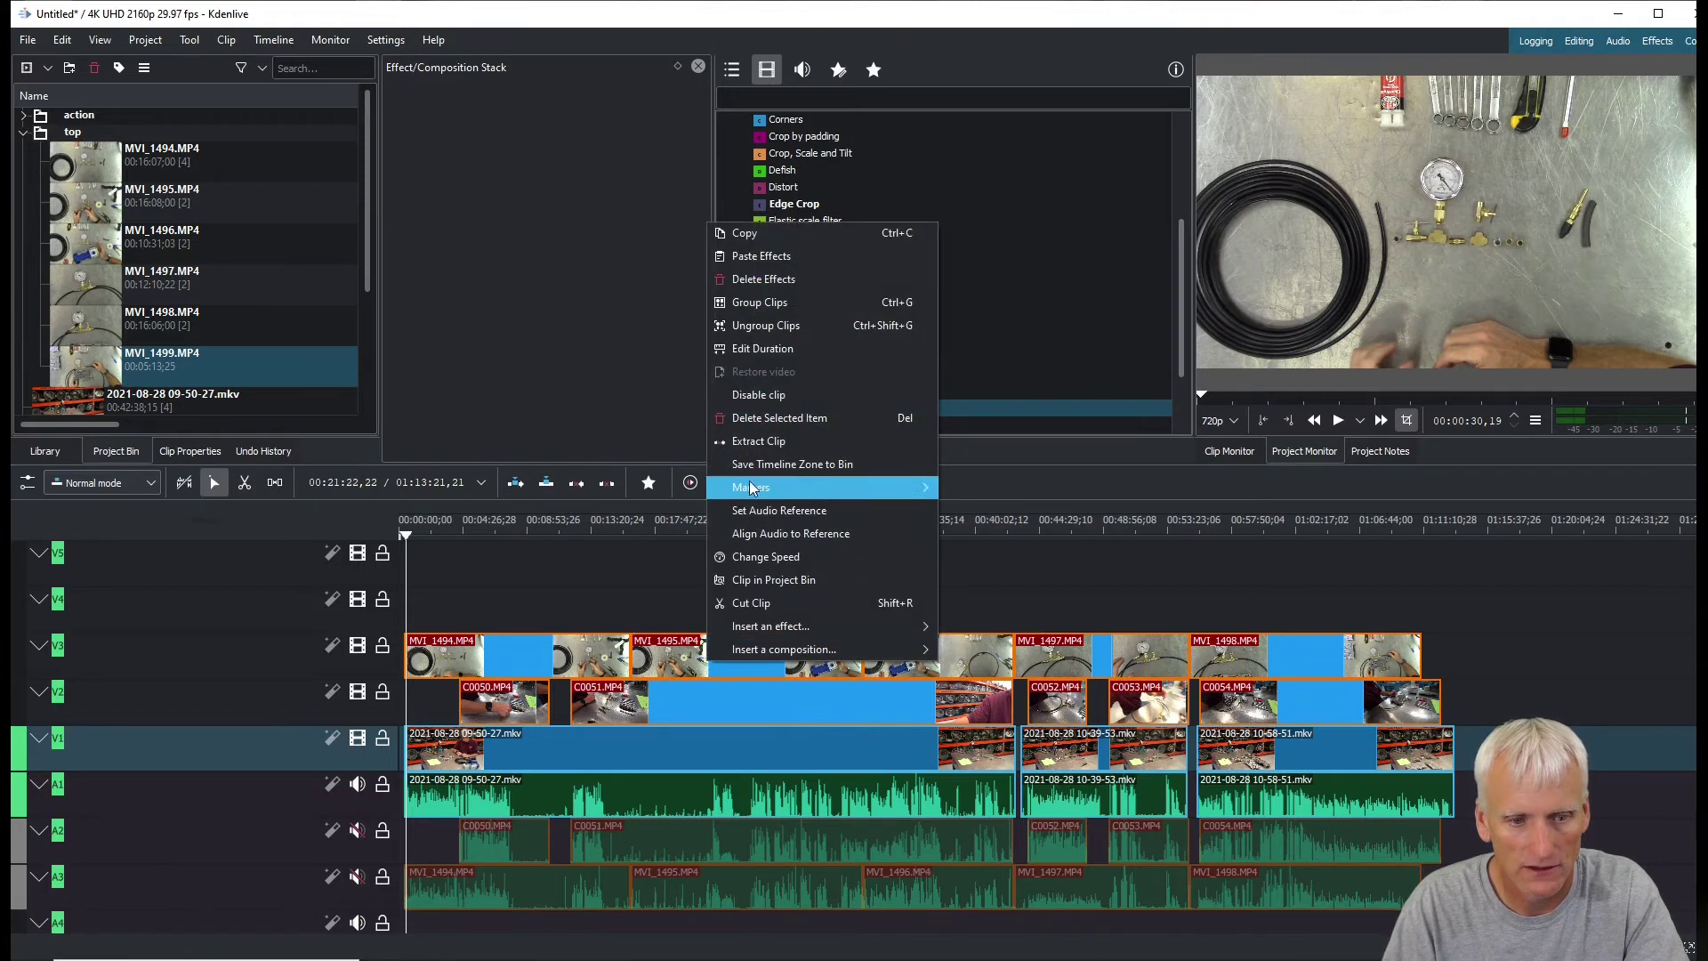
left_click(758, 394)
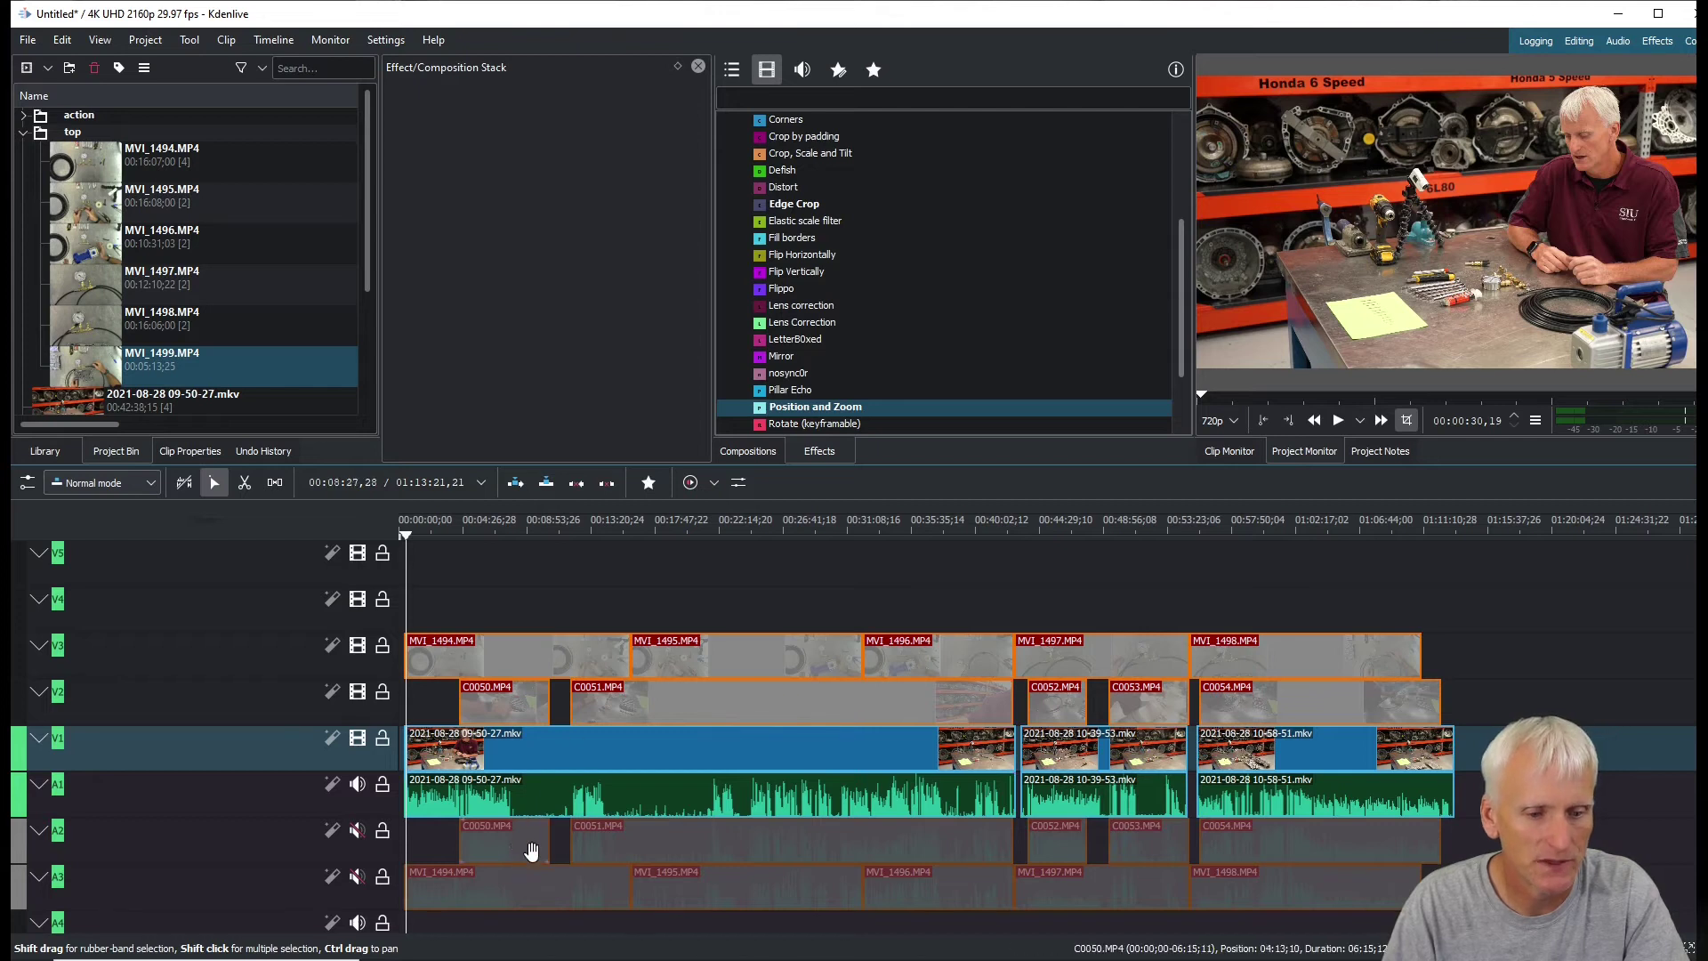
Hide track V3 and show it again, toggling its visibility twice
left_click(356, 645)
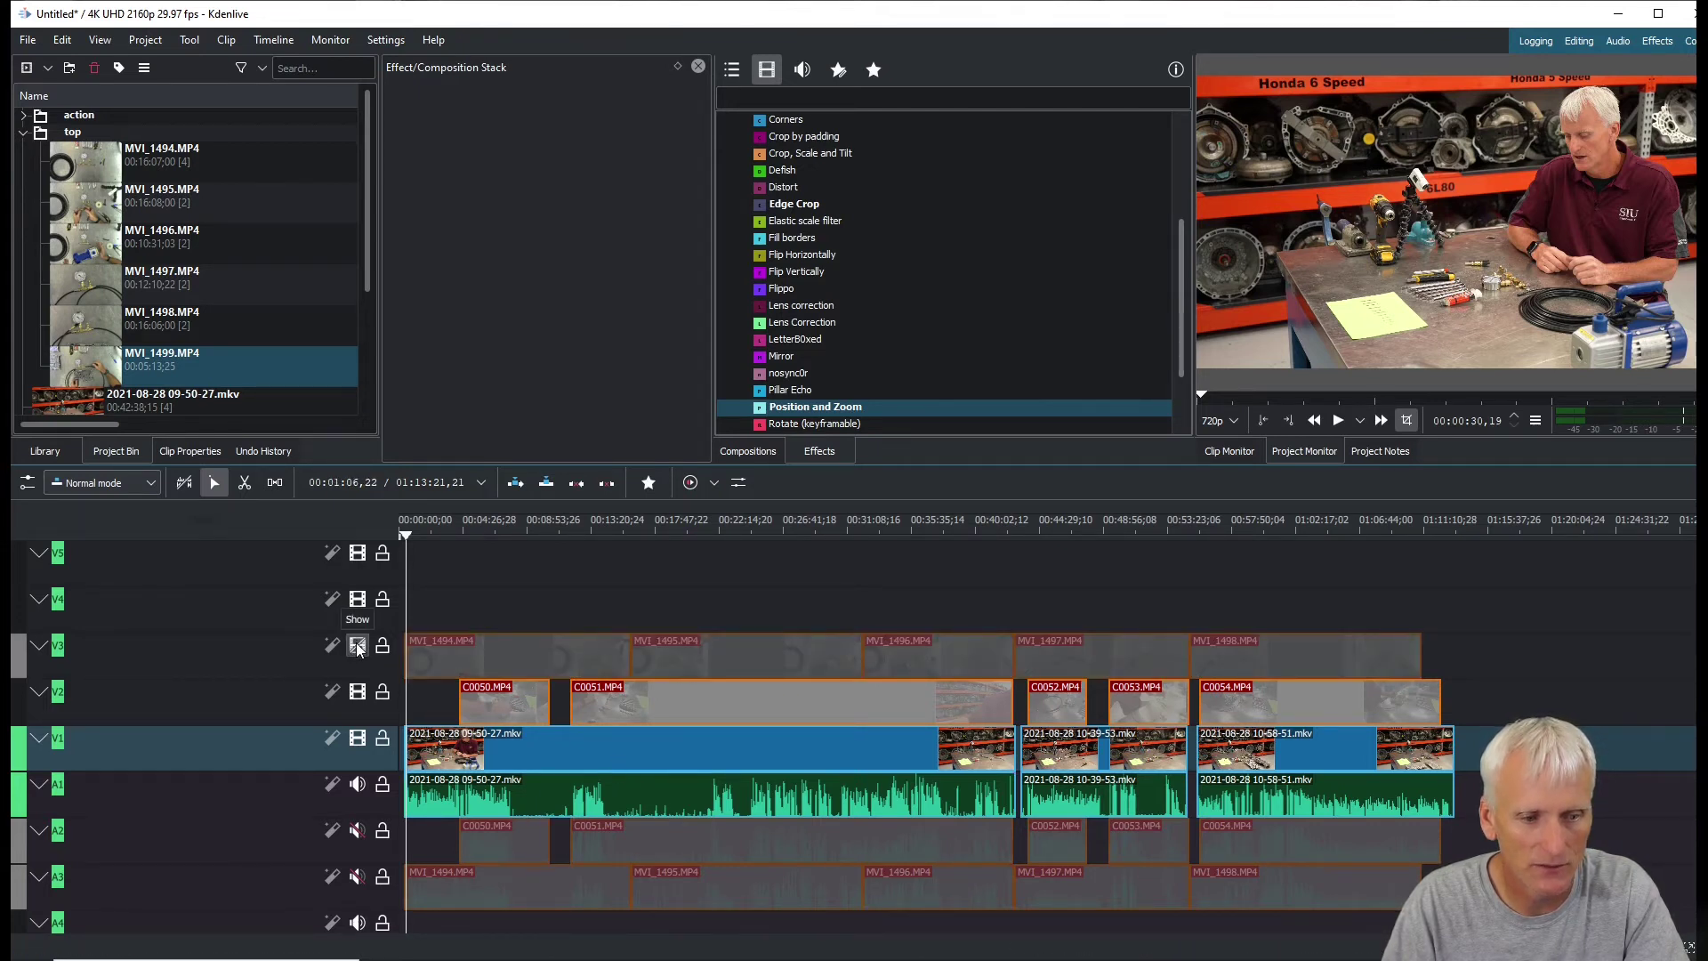
left_click(355, 646)
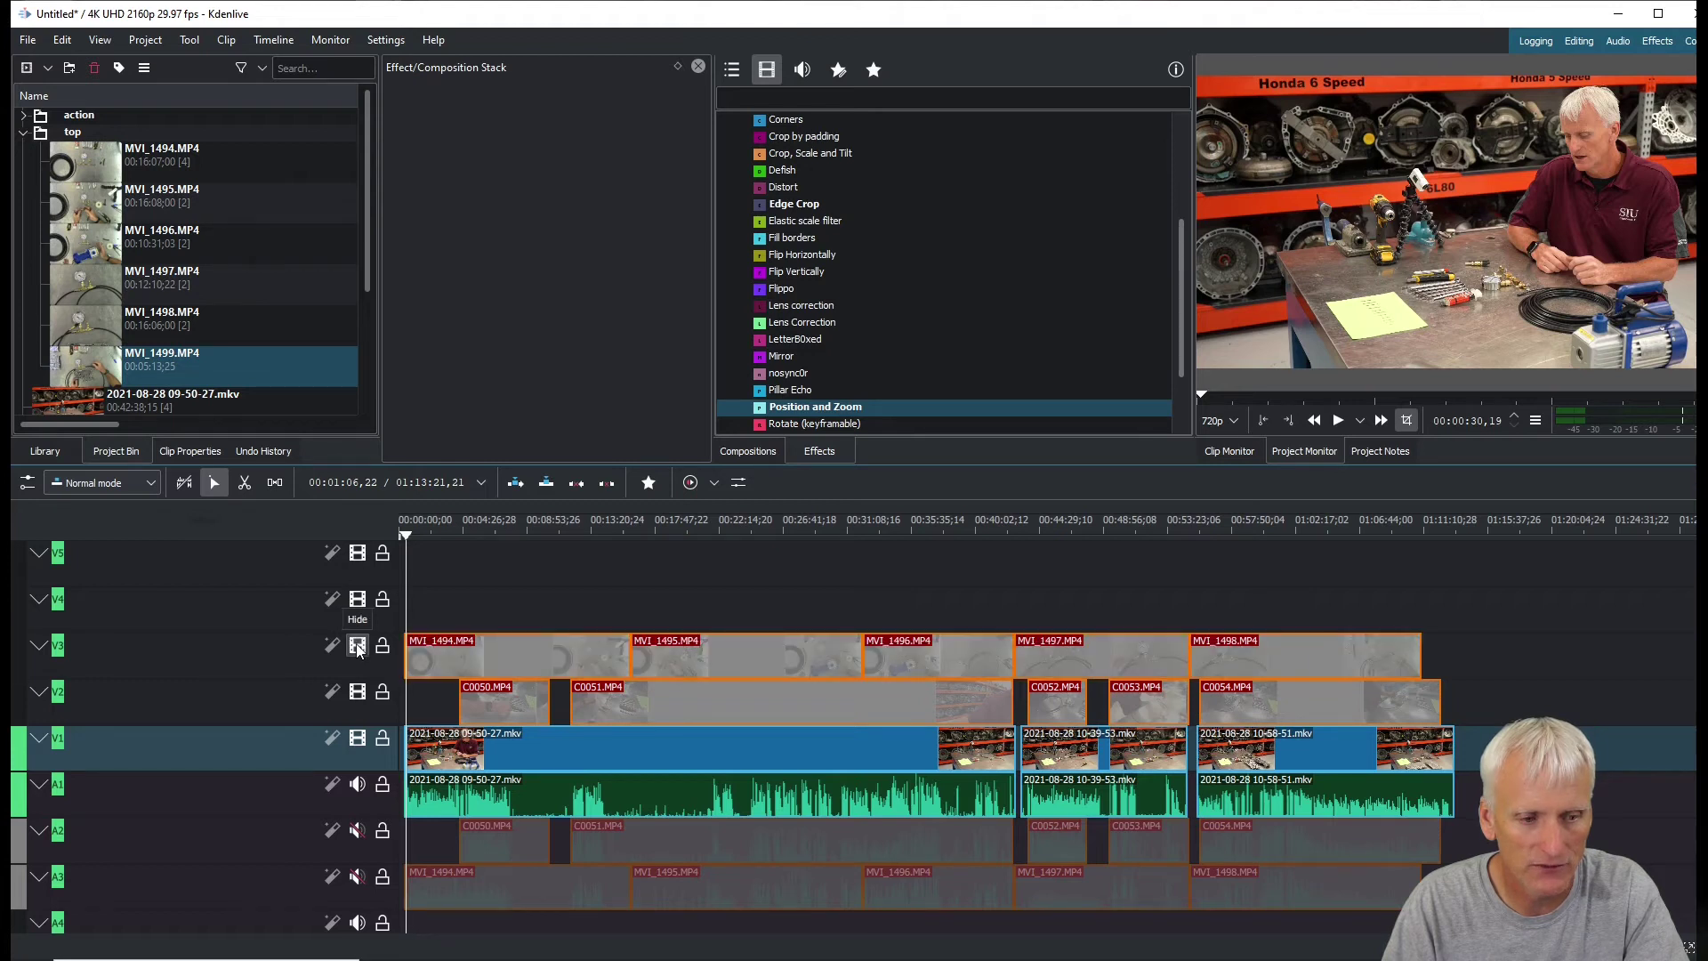
left_click(356, 646)
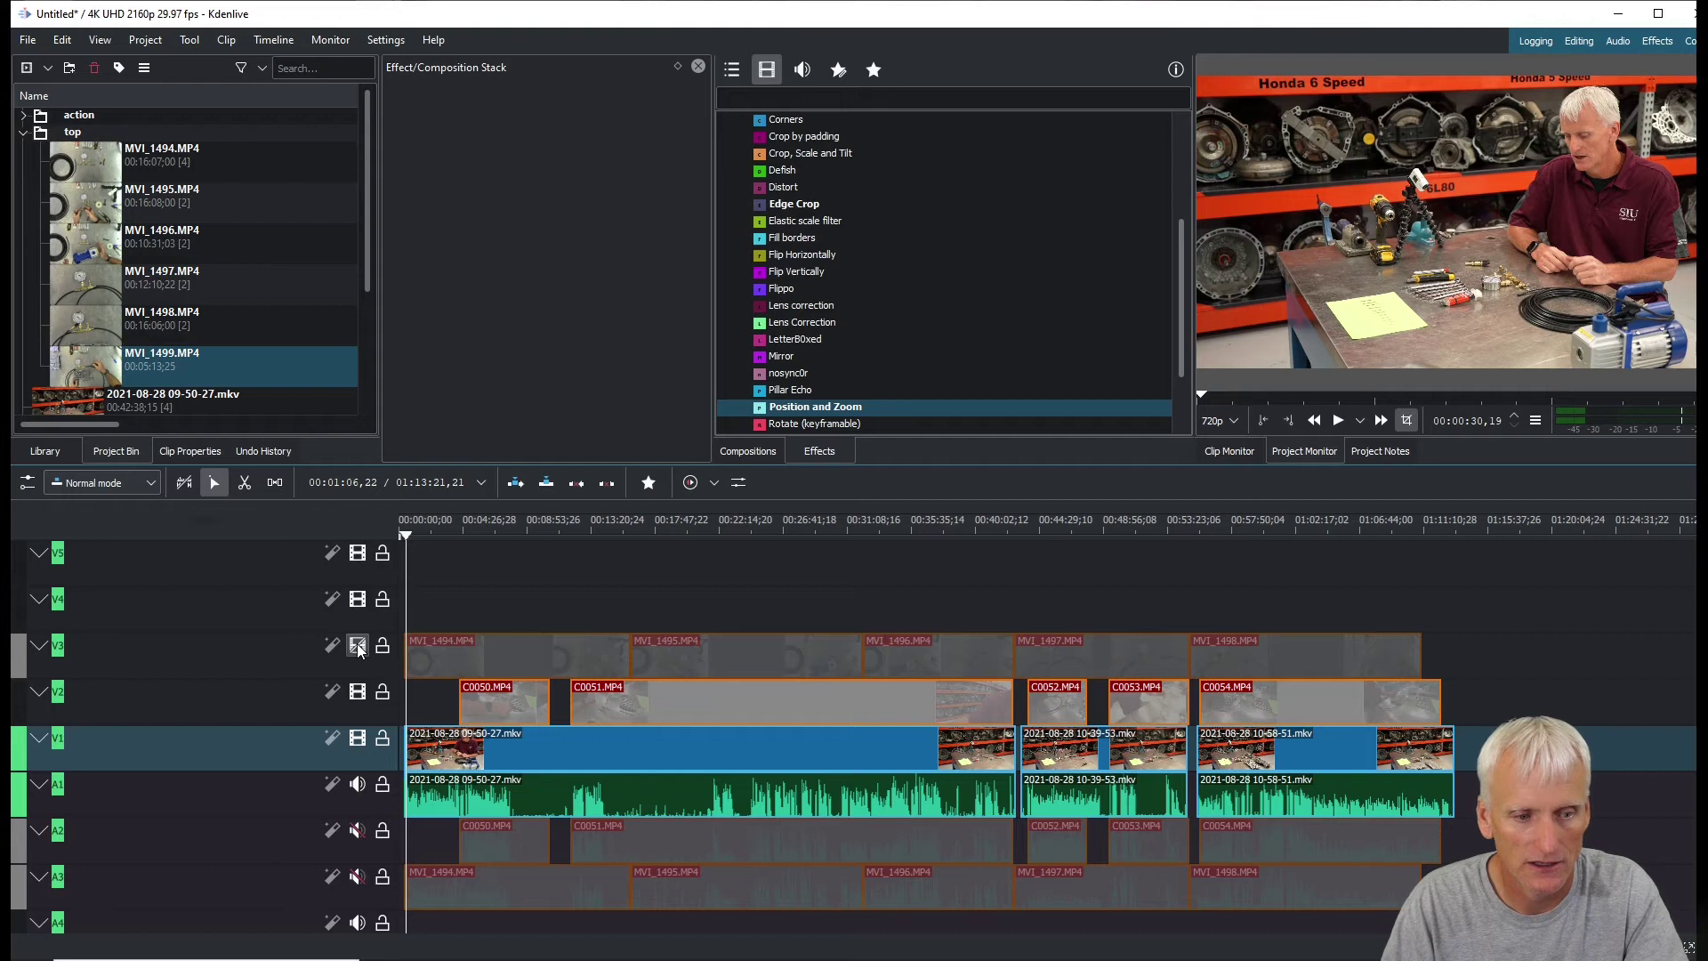
left_click(357, 646)
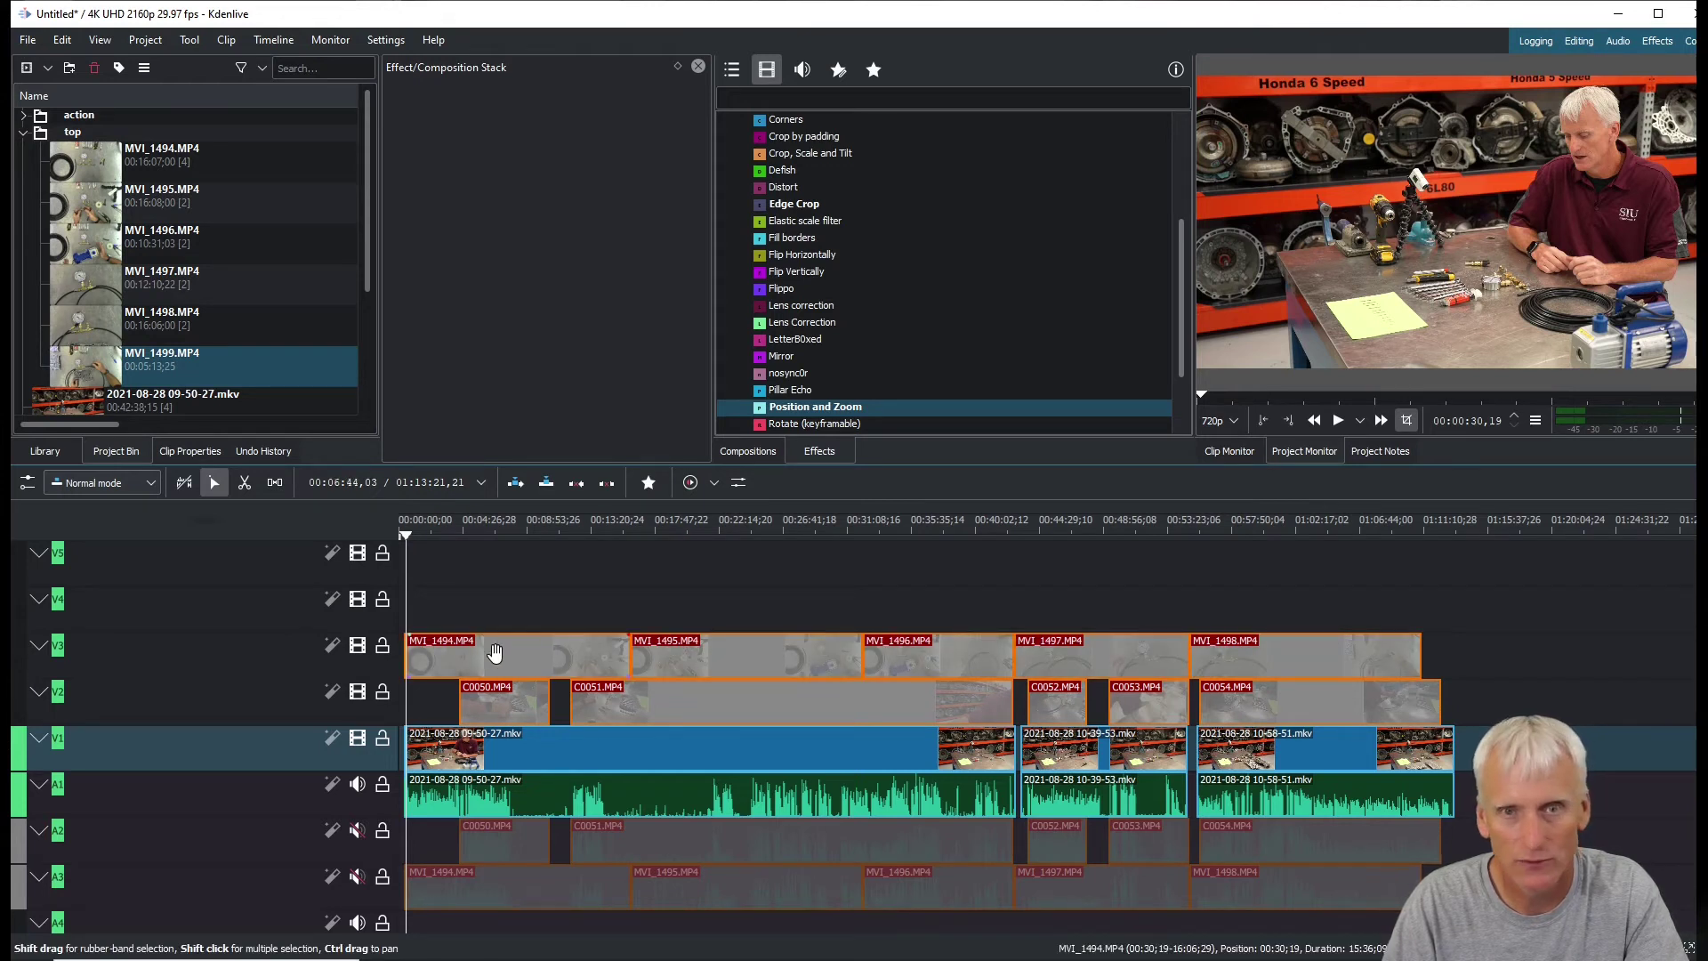
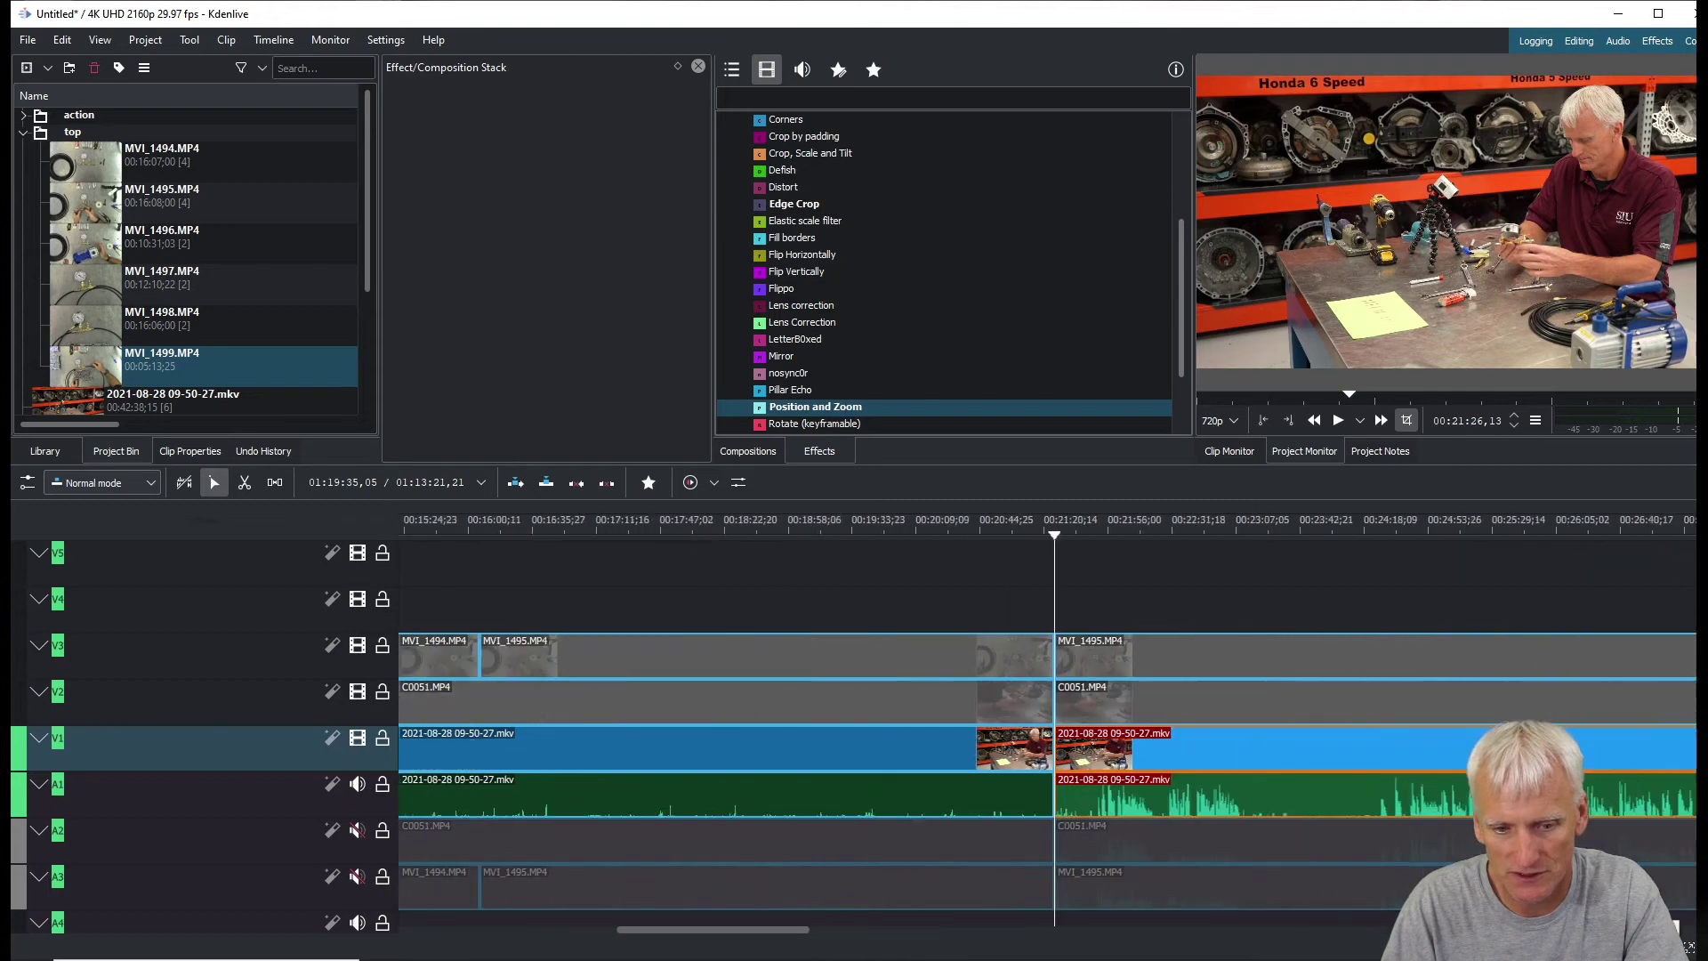
Cut the clips on V1, V2 and V3 at 00:26:07,00, just before the group of sound peaks on A1
scroll(1245, 694, "down", 3)
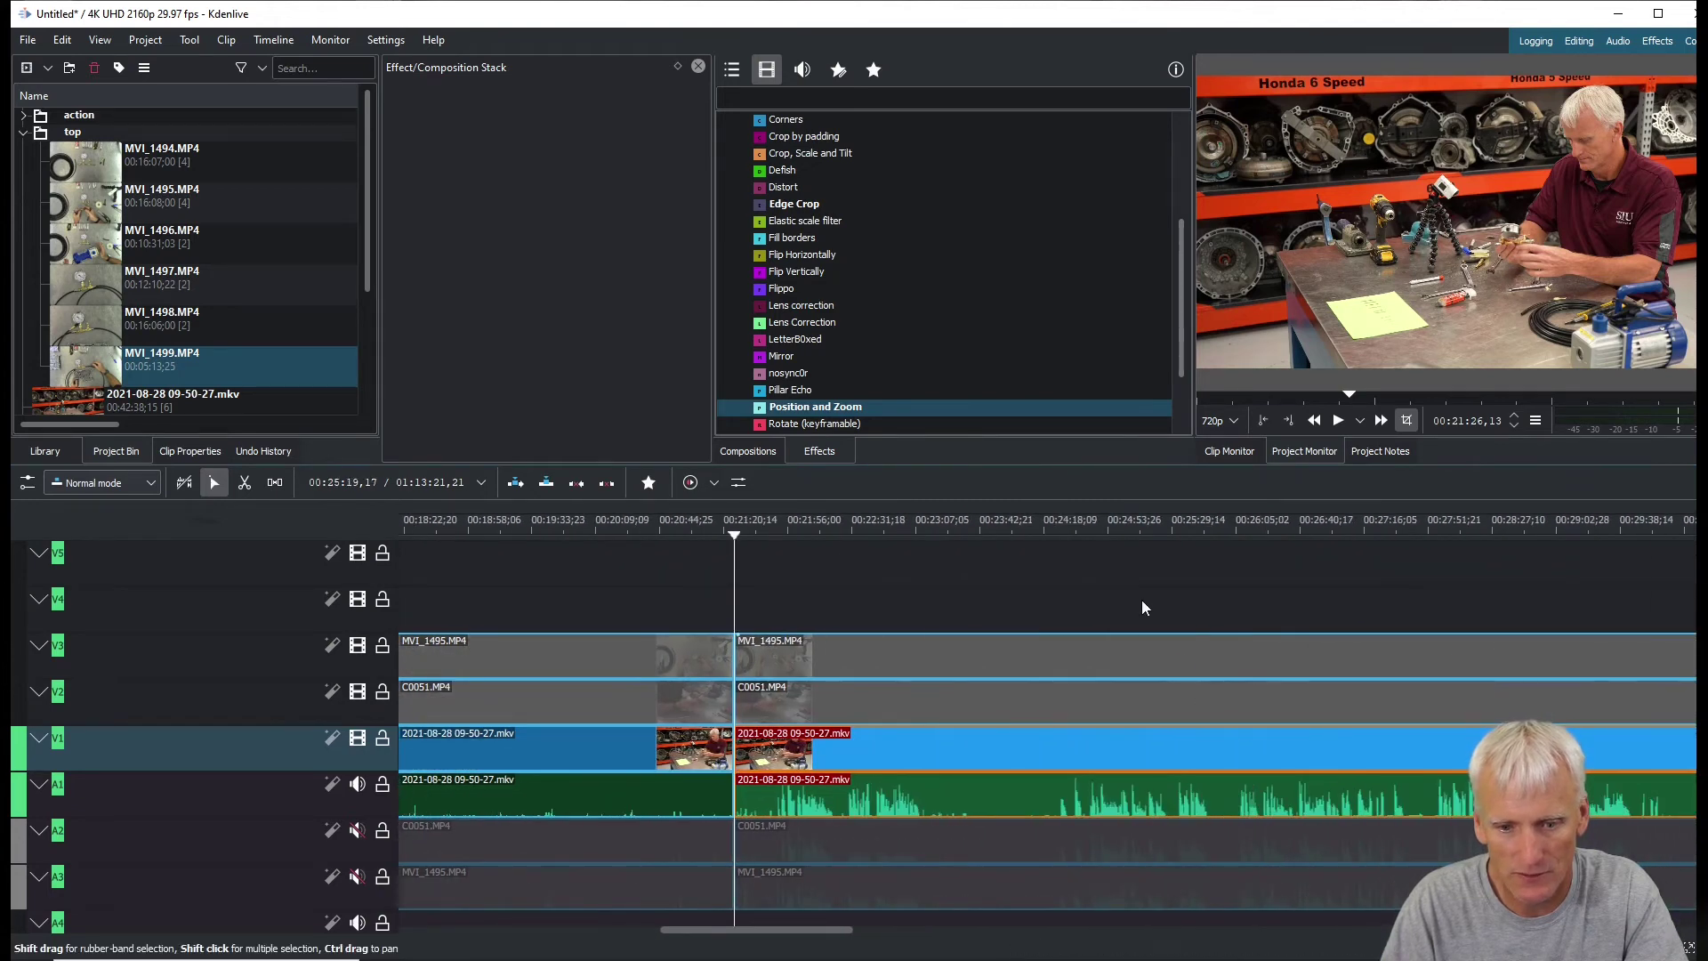
left_click(1061, 531)
left_click_drag(1091, 534, 1240, 547)
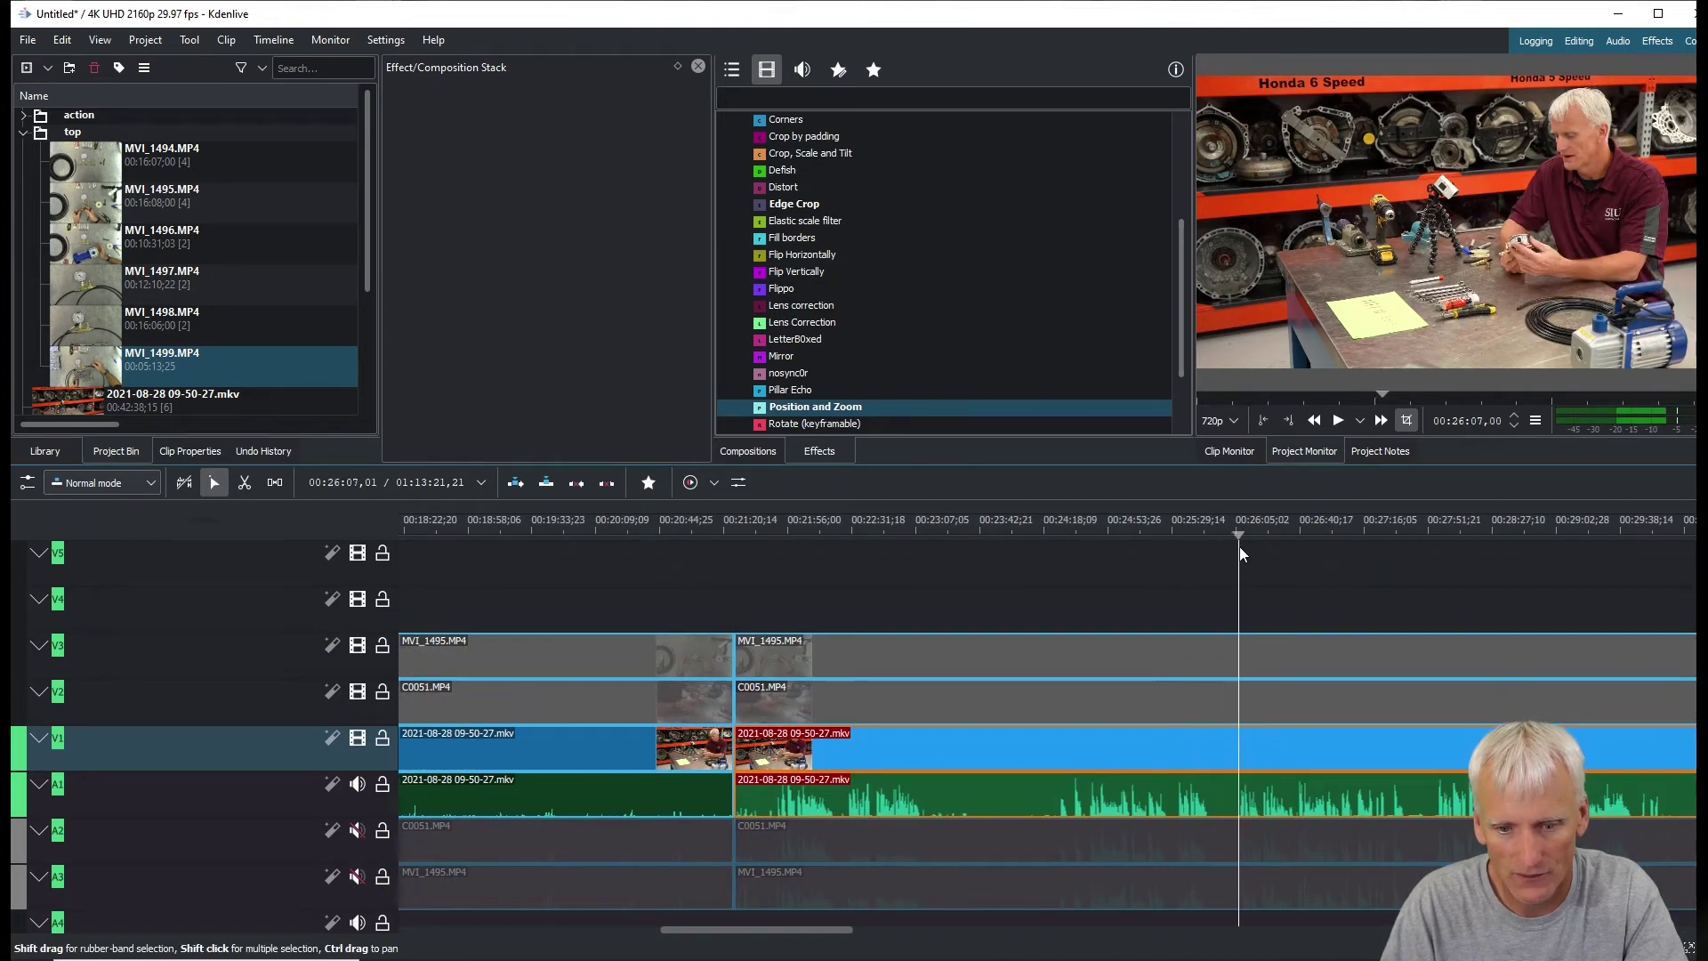
left_click(1254, 653)
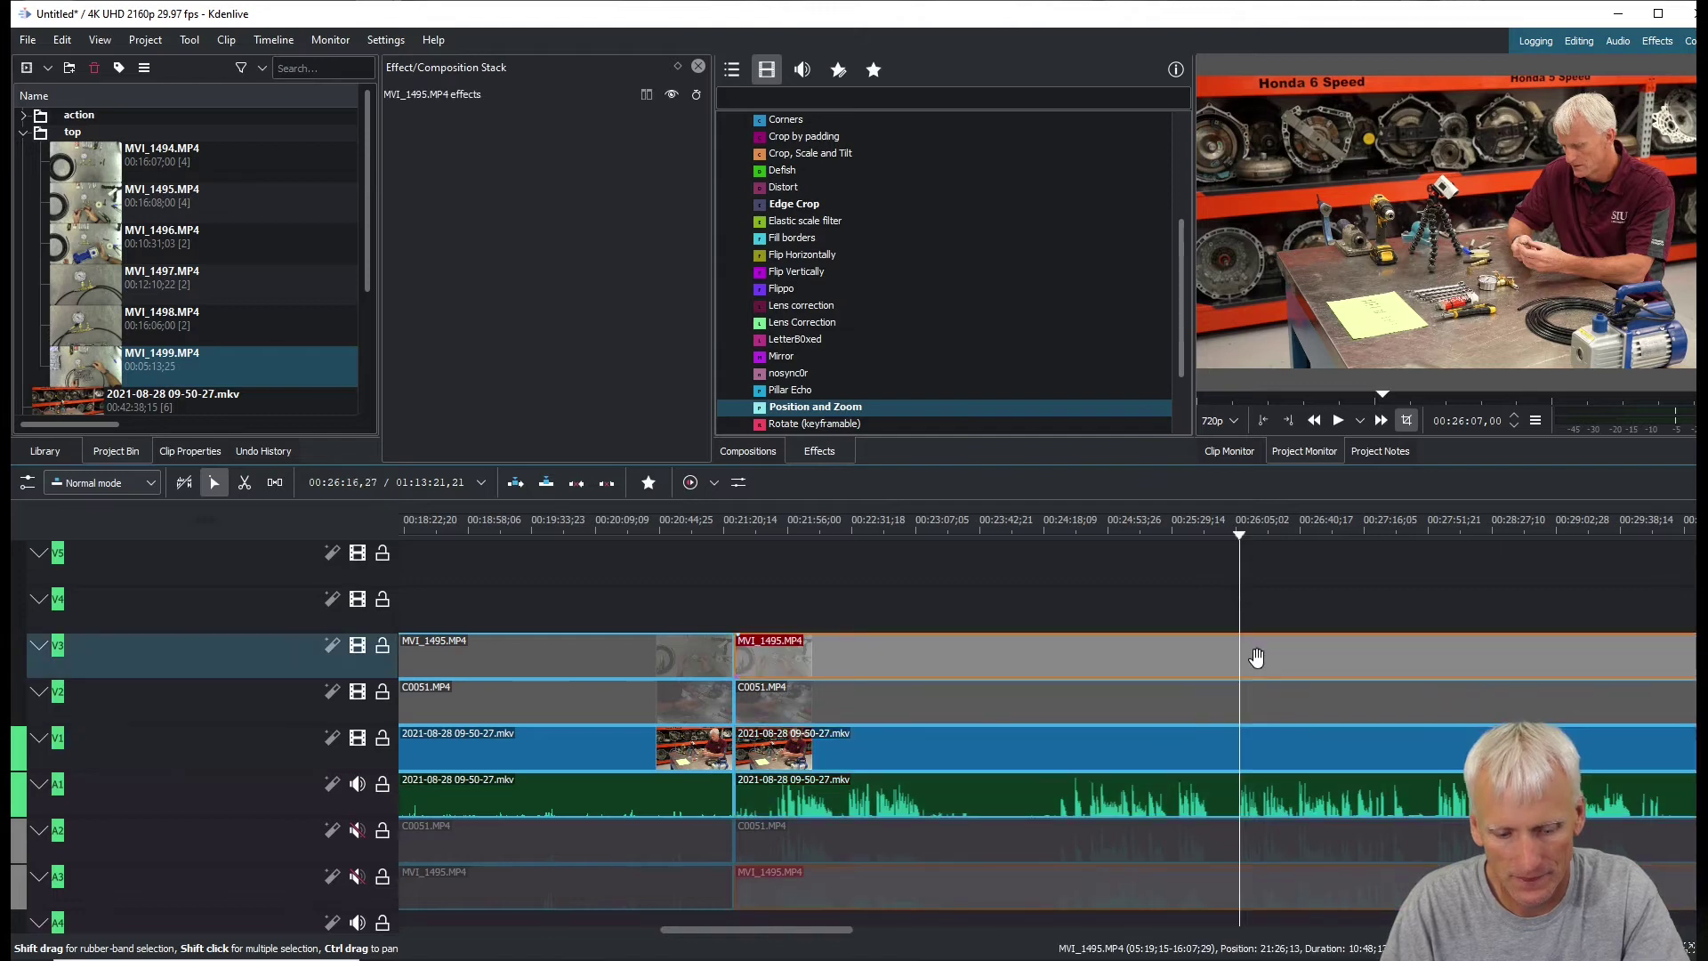
key("ctrl+shift+r")
left_click(1265, 739)
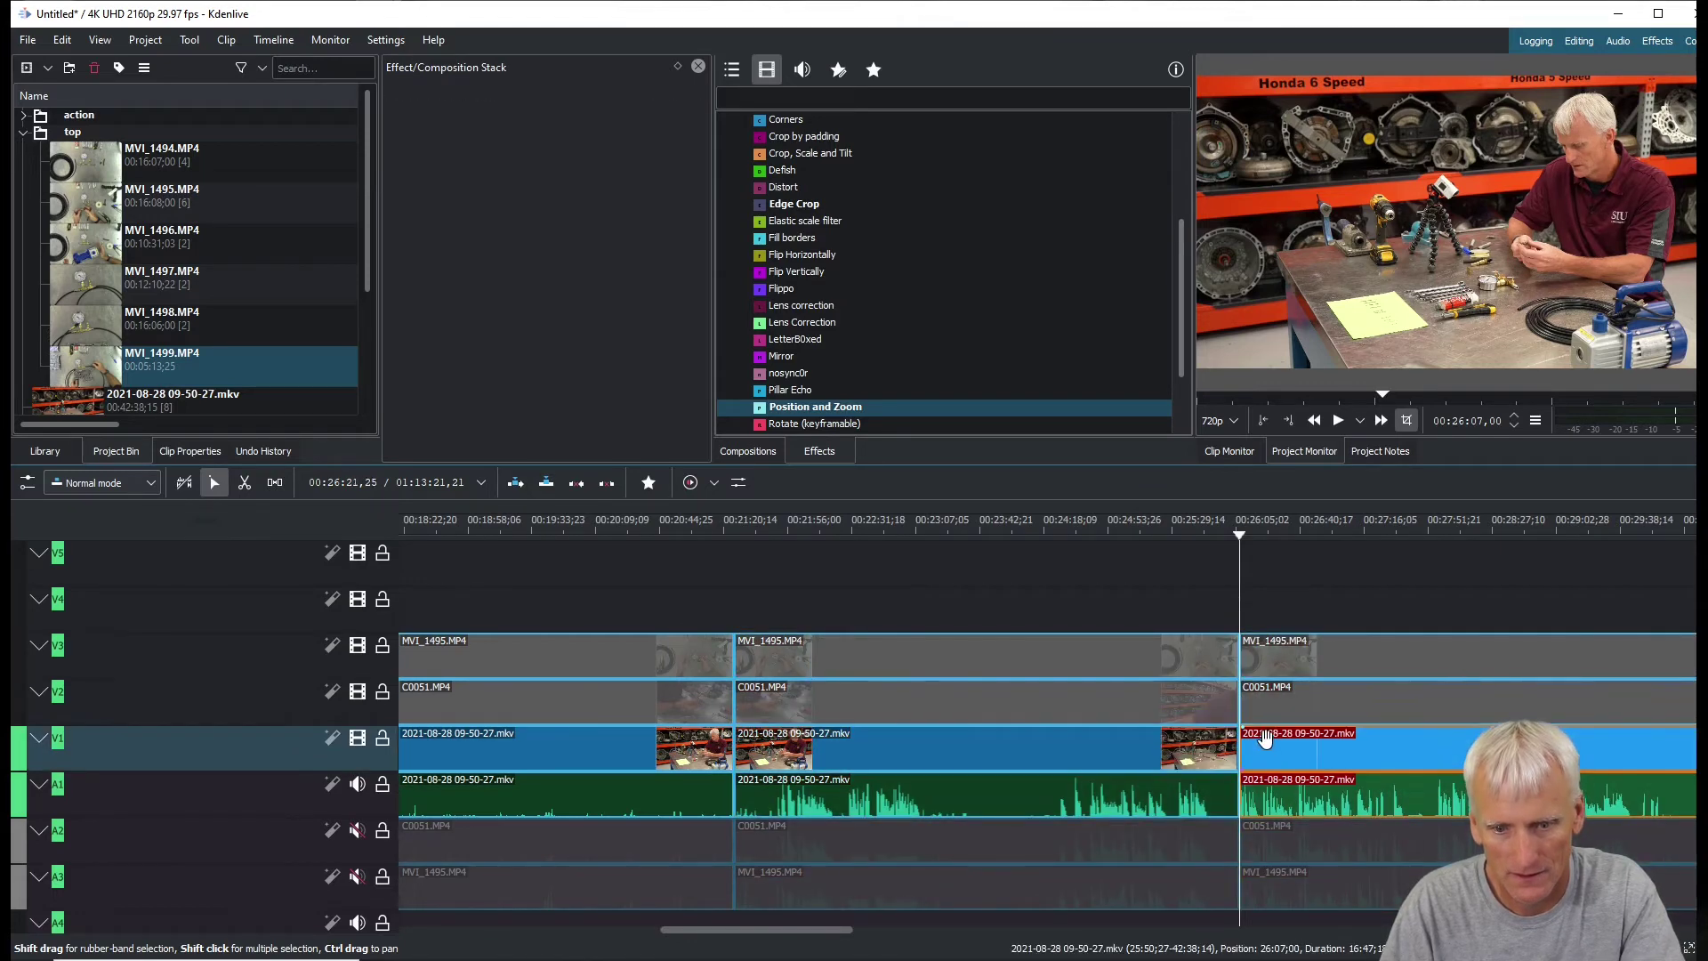
Play on to 00:26:20,09, cut MVI_1495.MP4 on V3 there and enable the part after the cut
scroll(1261, 738, "down", 5)
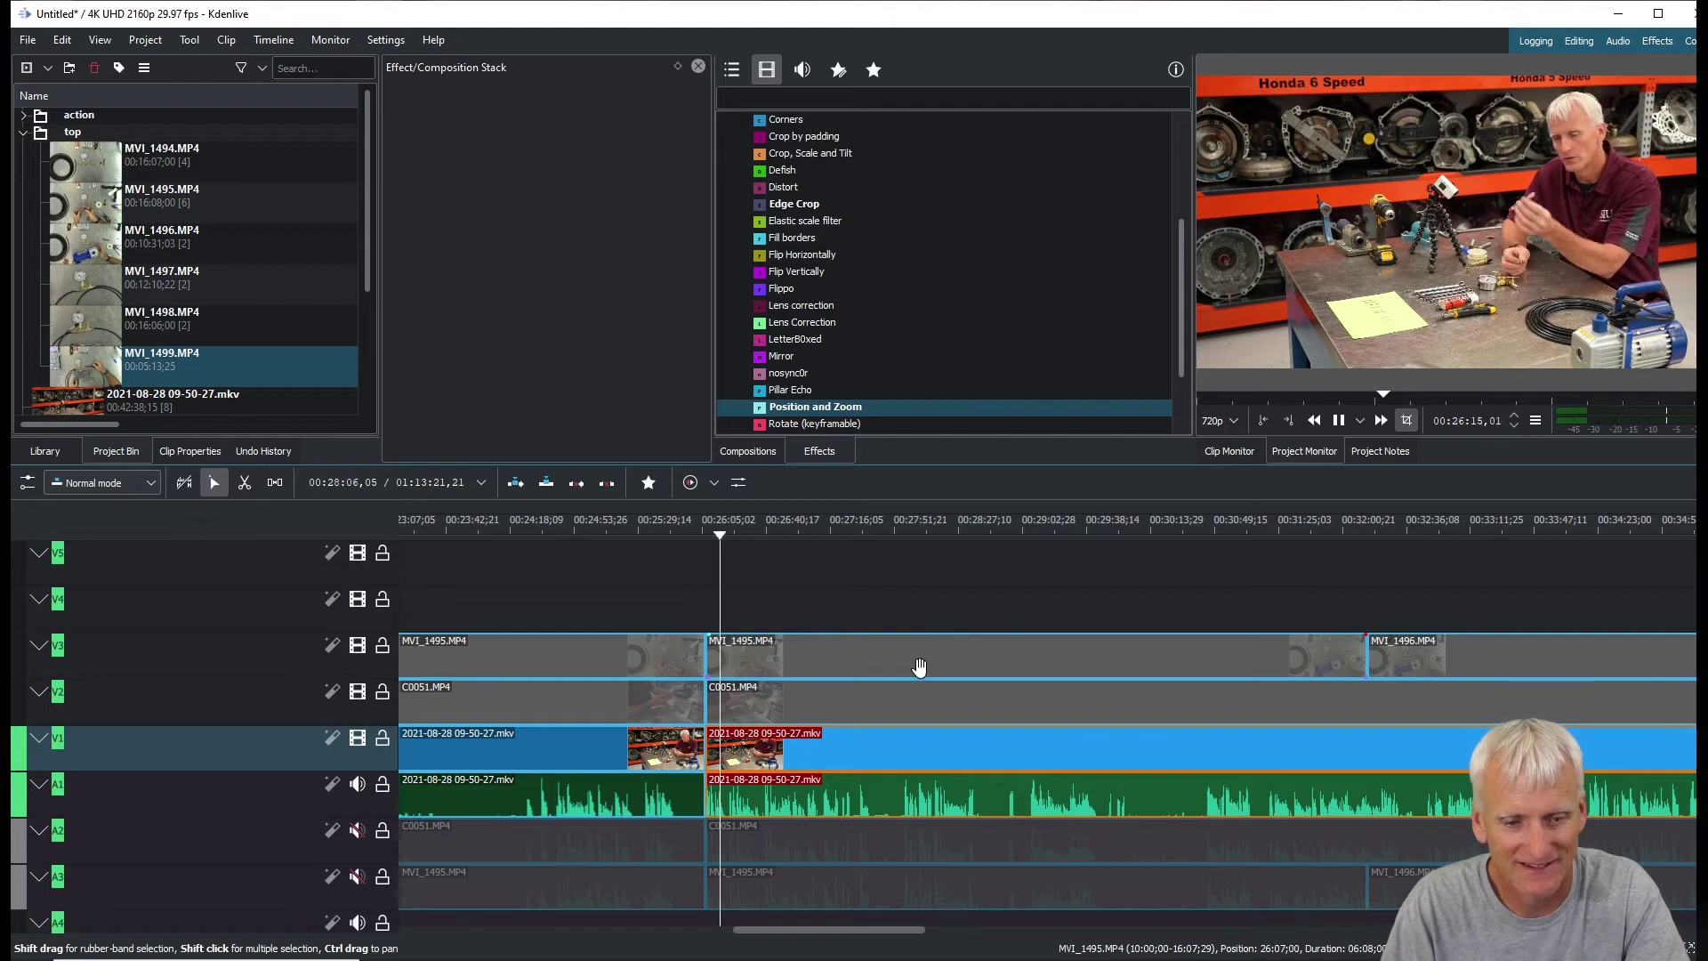
key("space")
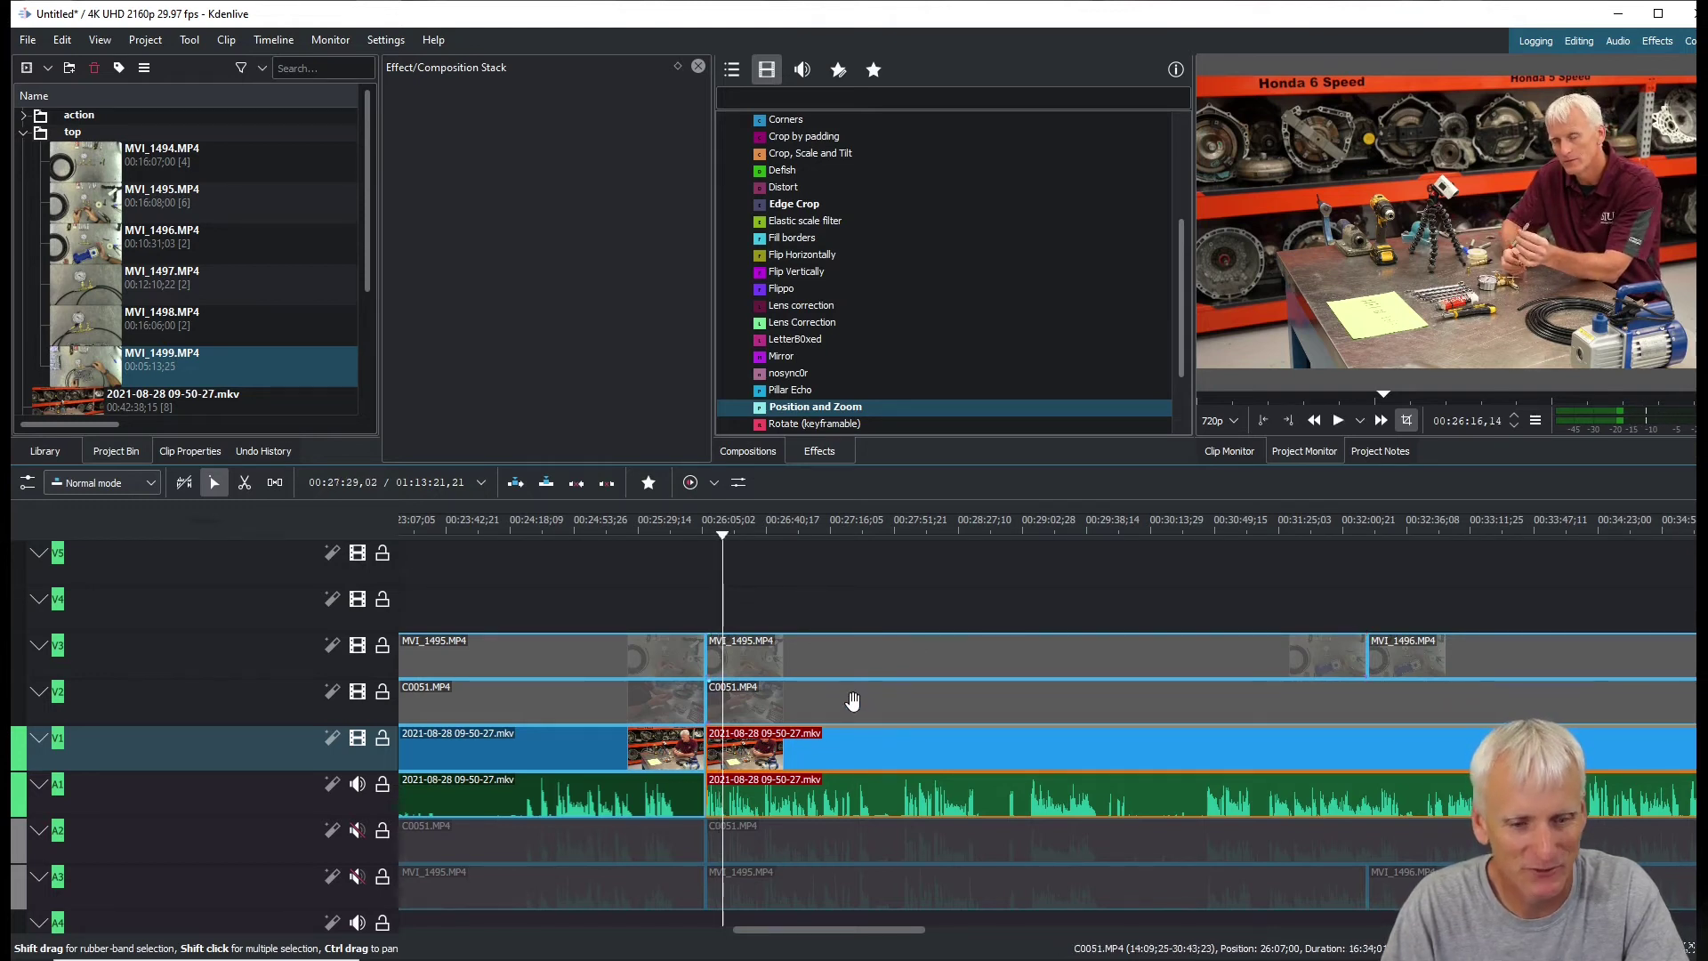
key("space")
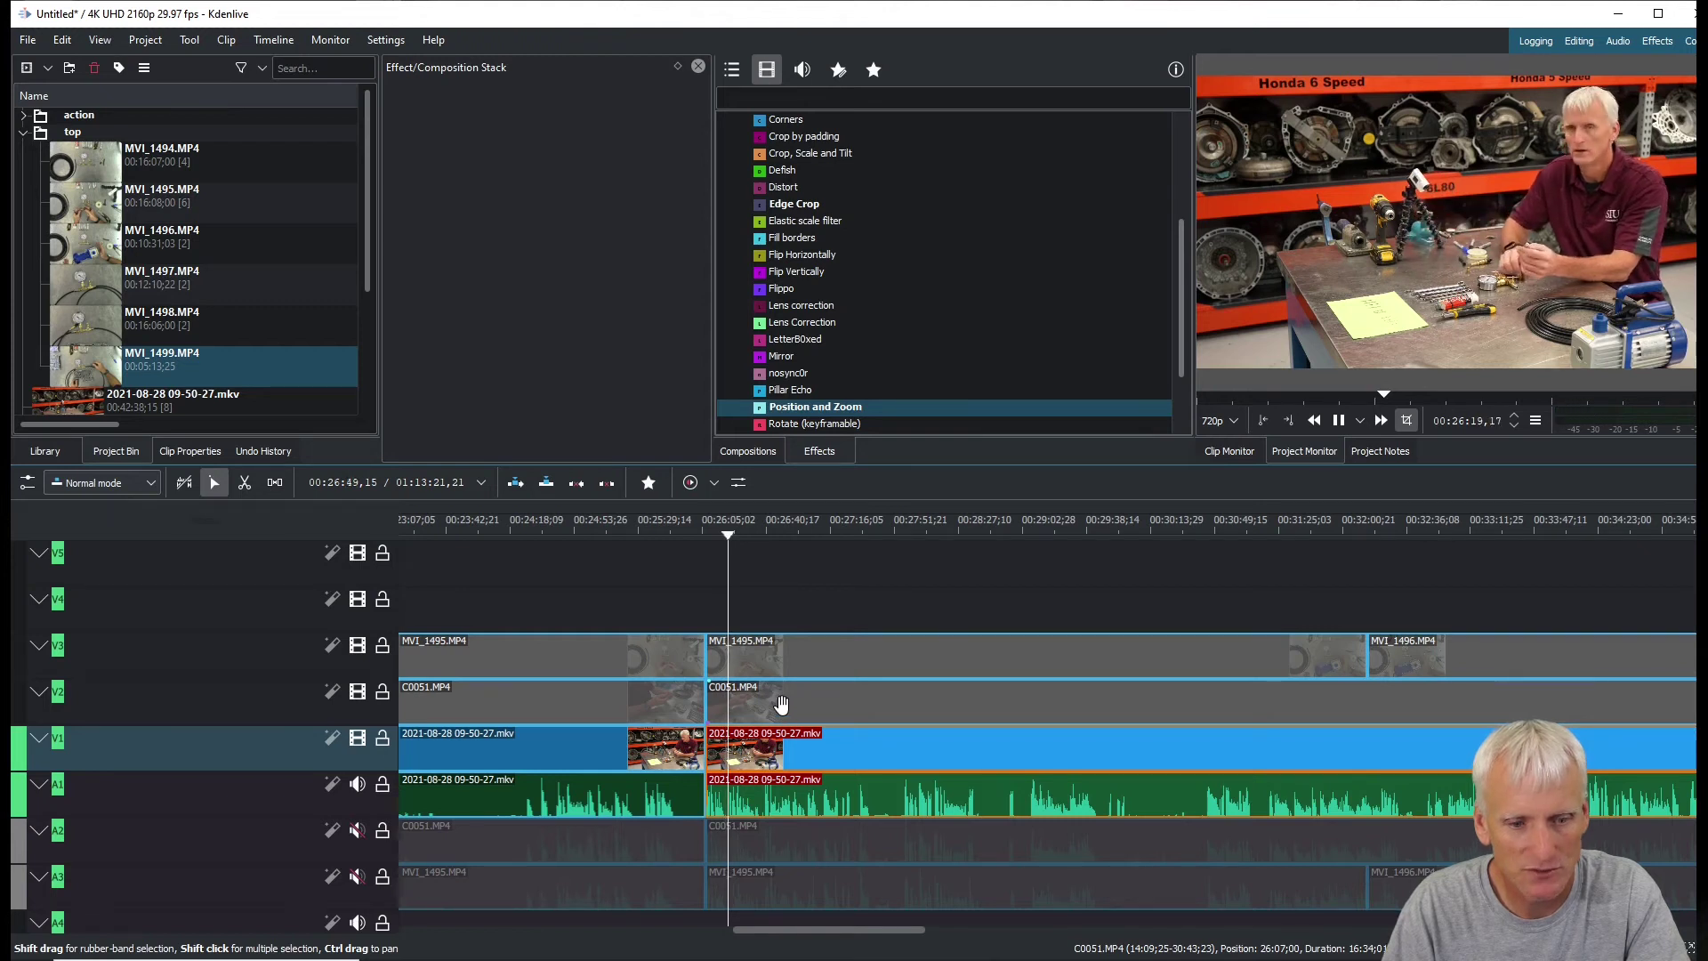
key("space")
left_click(795, 658)
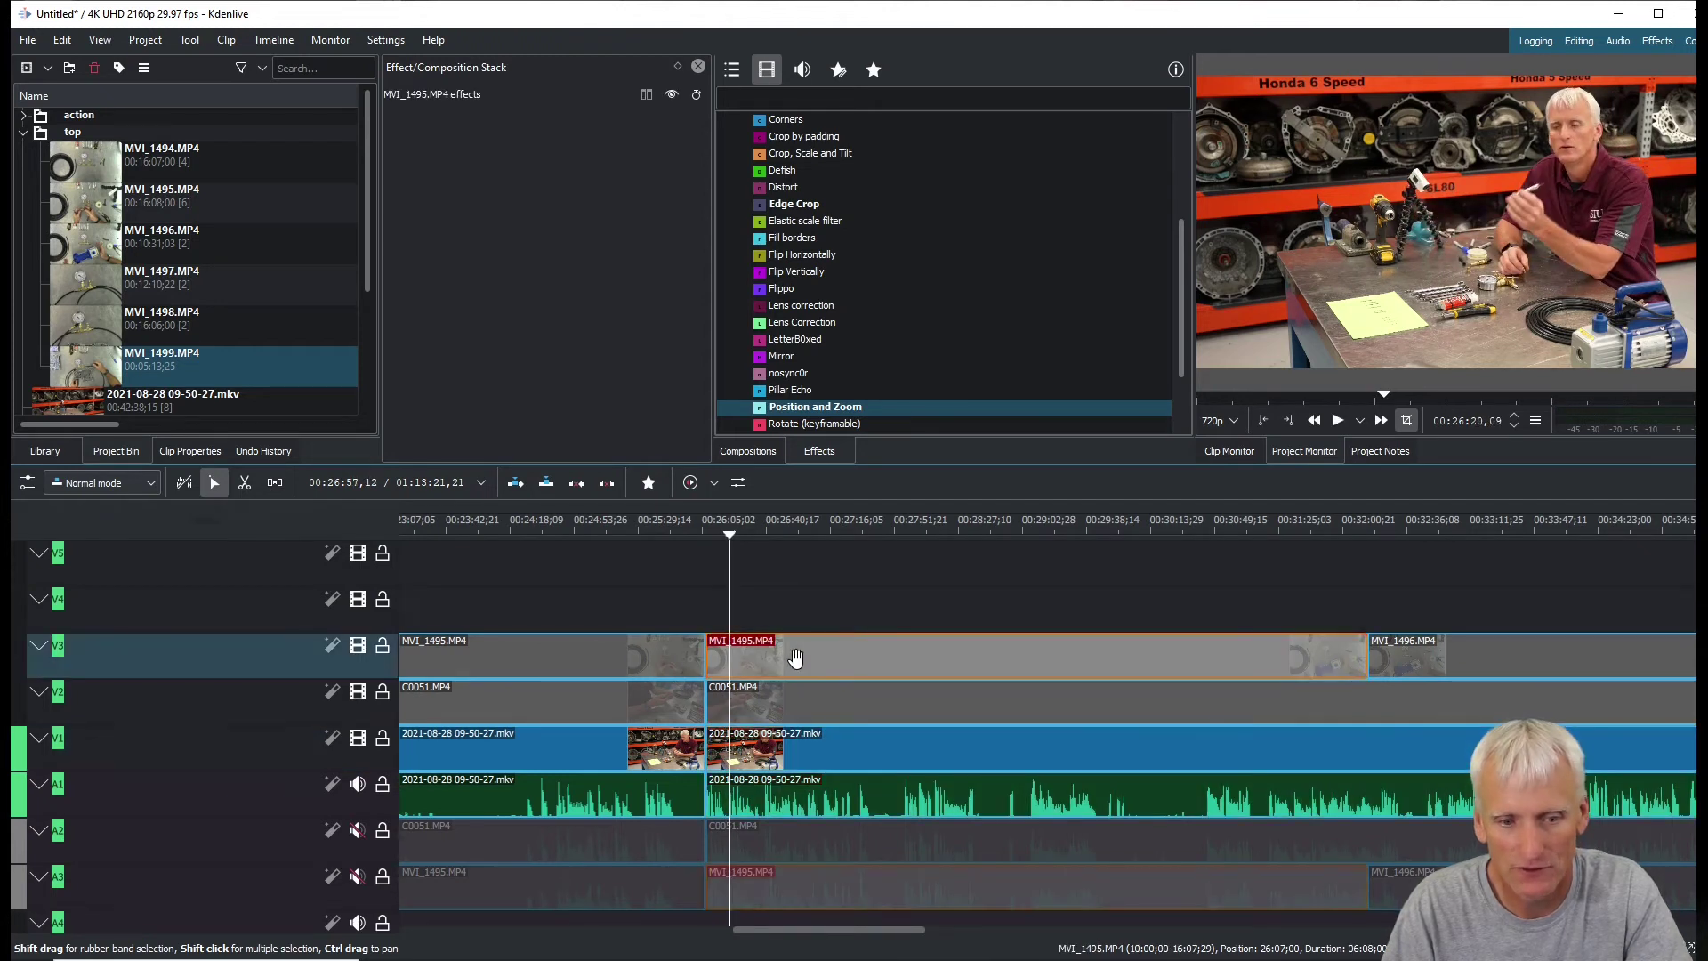
key("parenleft")
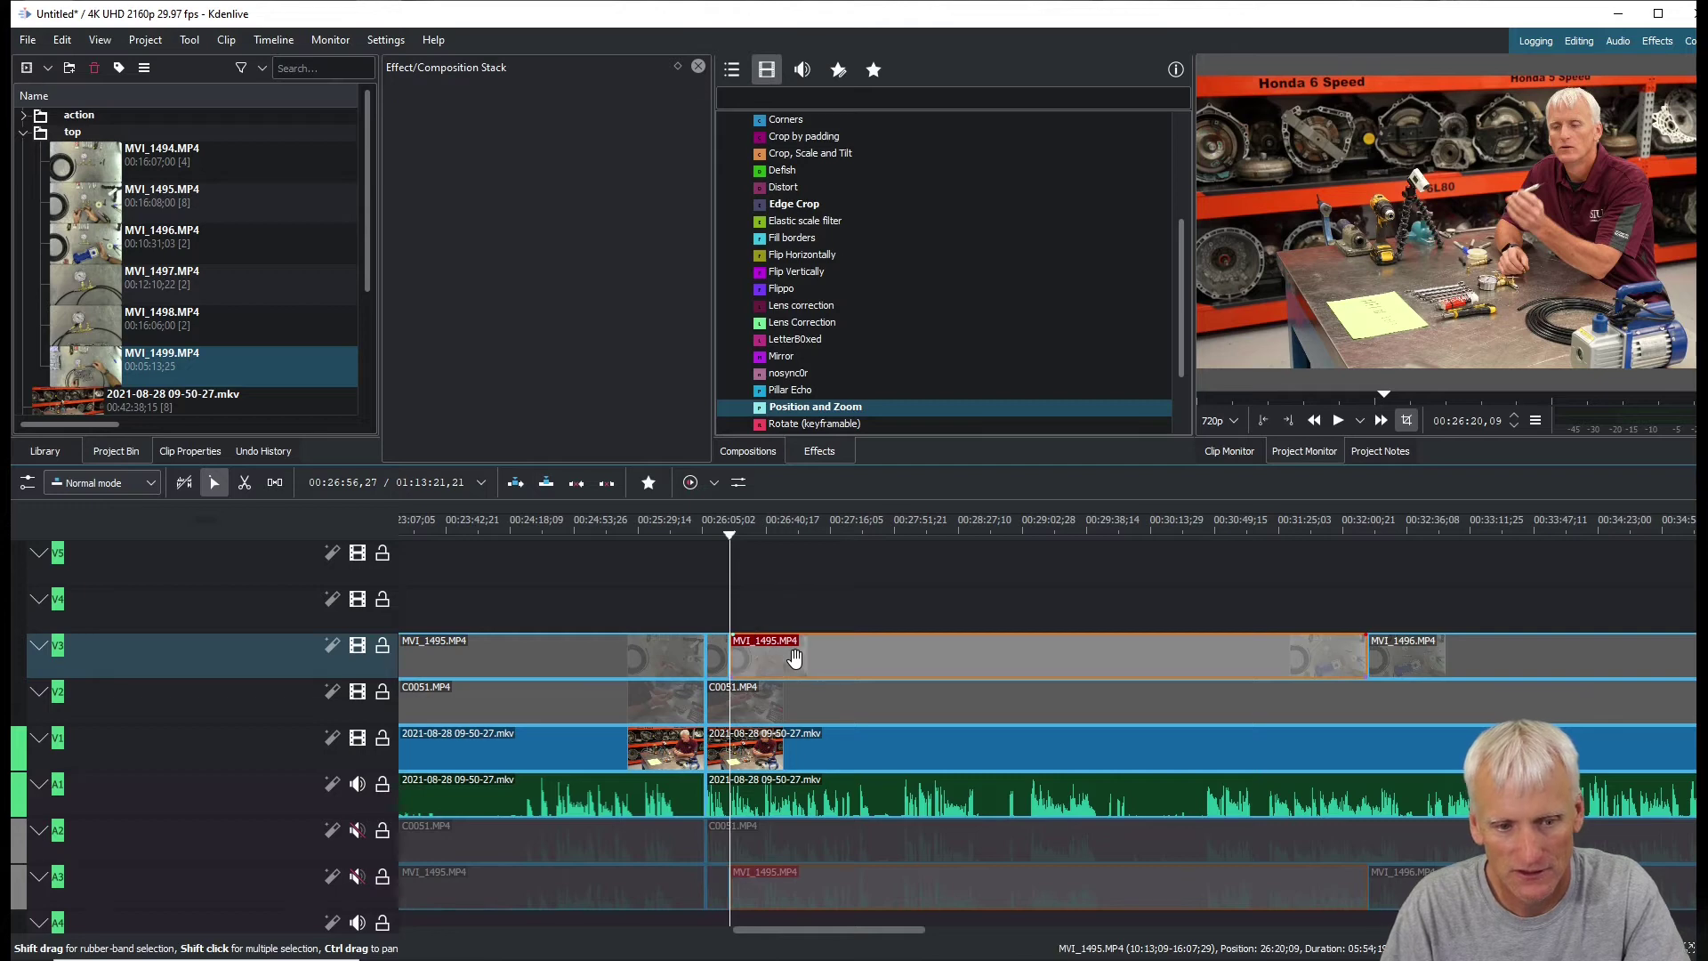
right_click(793, 656)
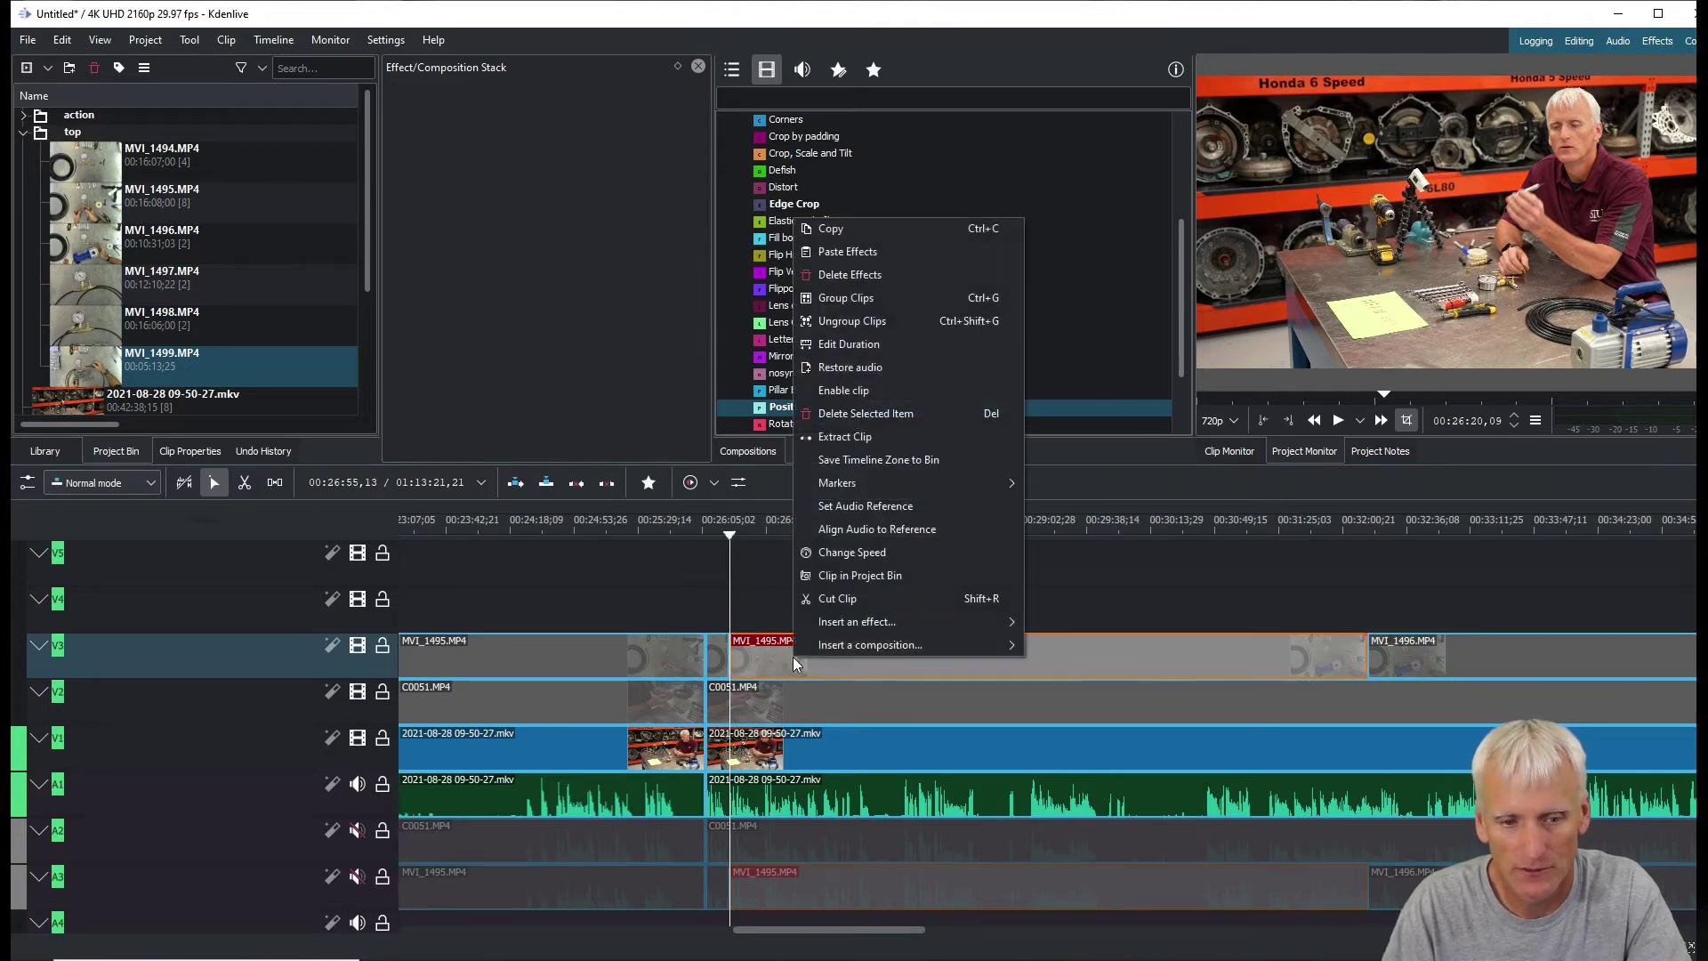
left_click(857, 400)
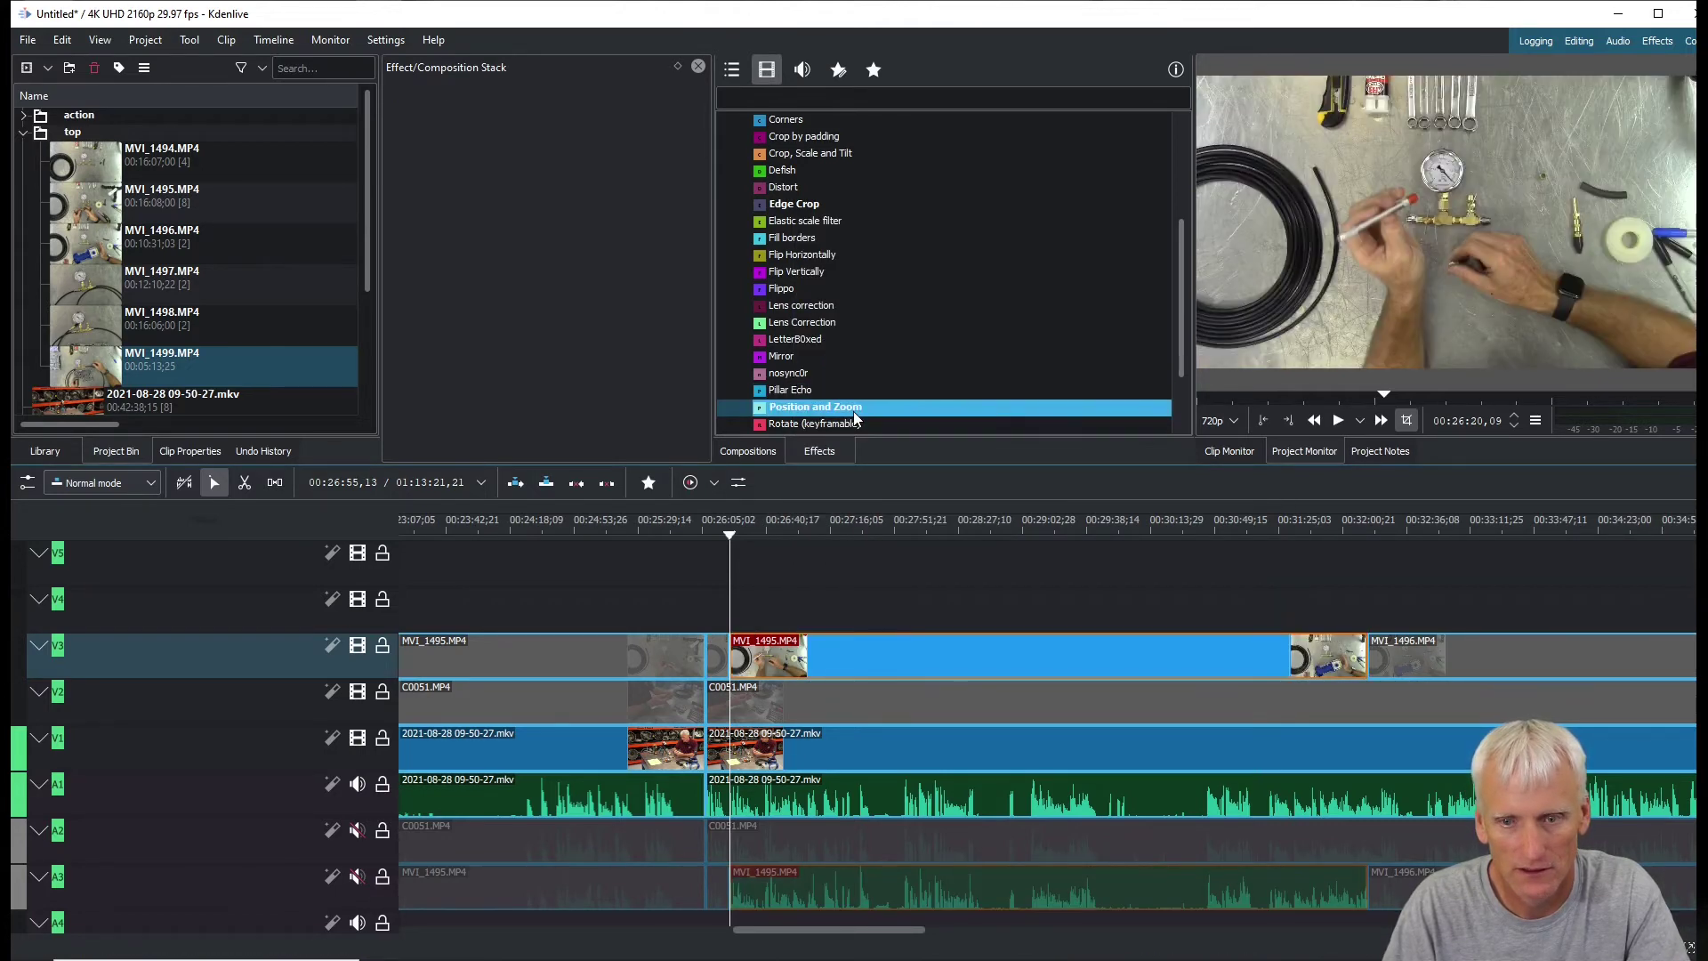
Play on to 00:26:26,01, cut MVI_1495.MP4 on V3 there and disable the part after the cut
key("space")
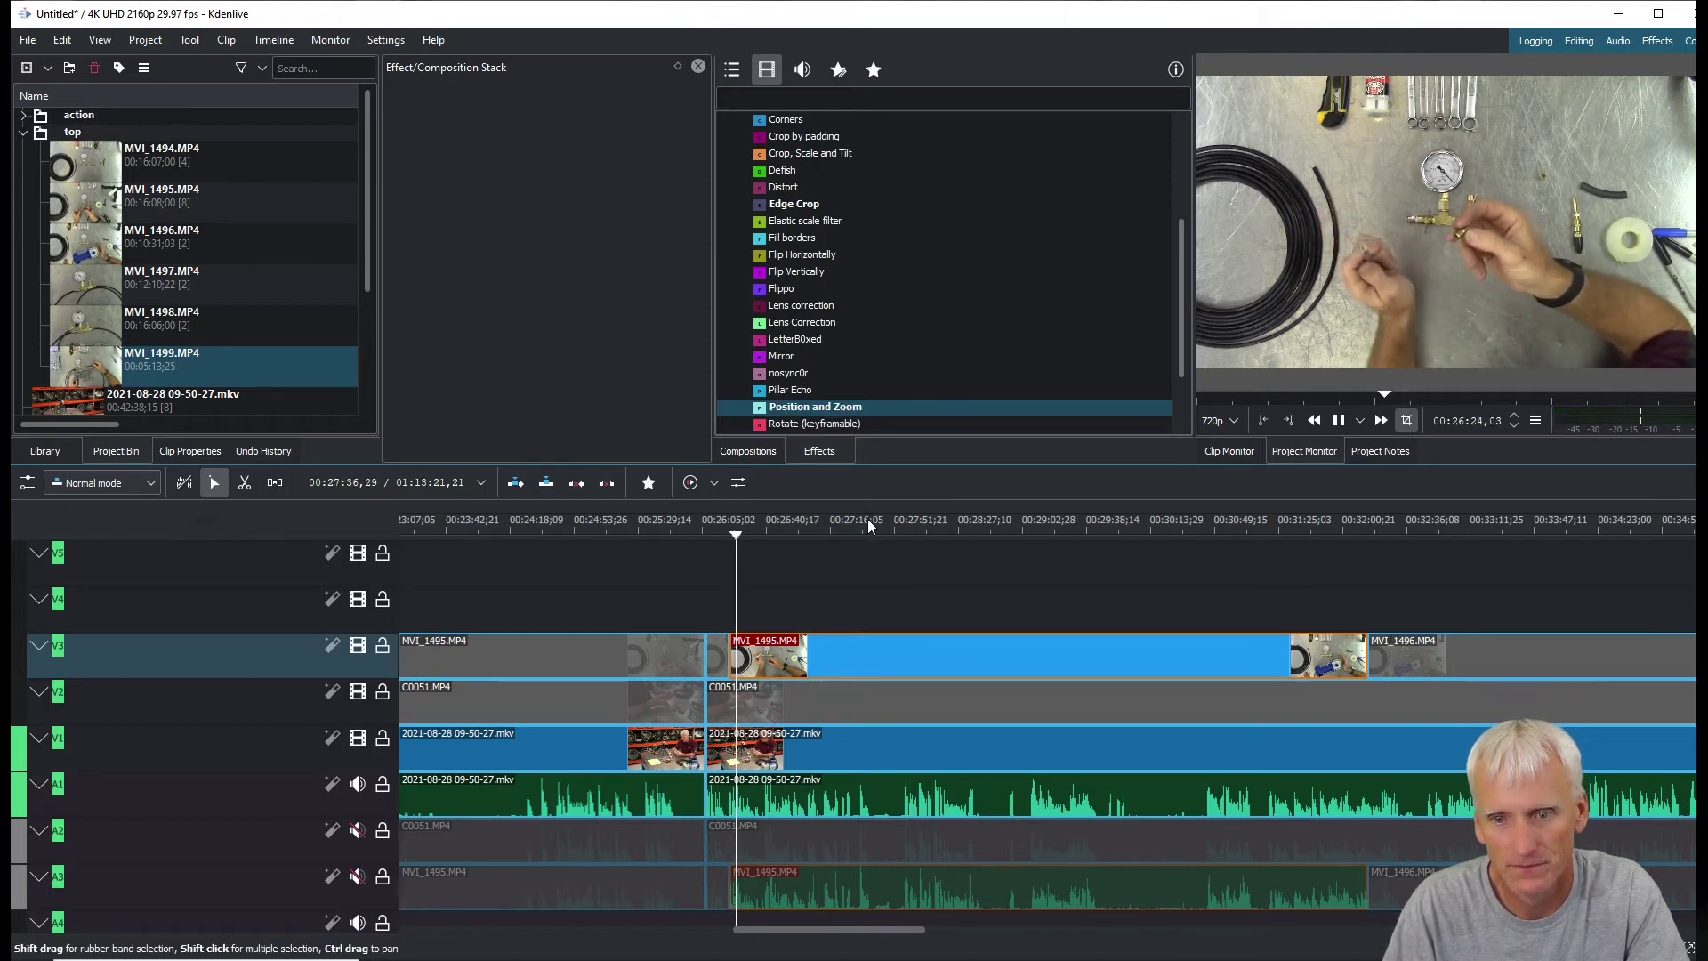
key("space")
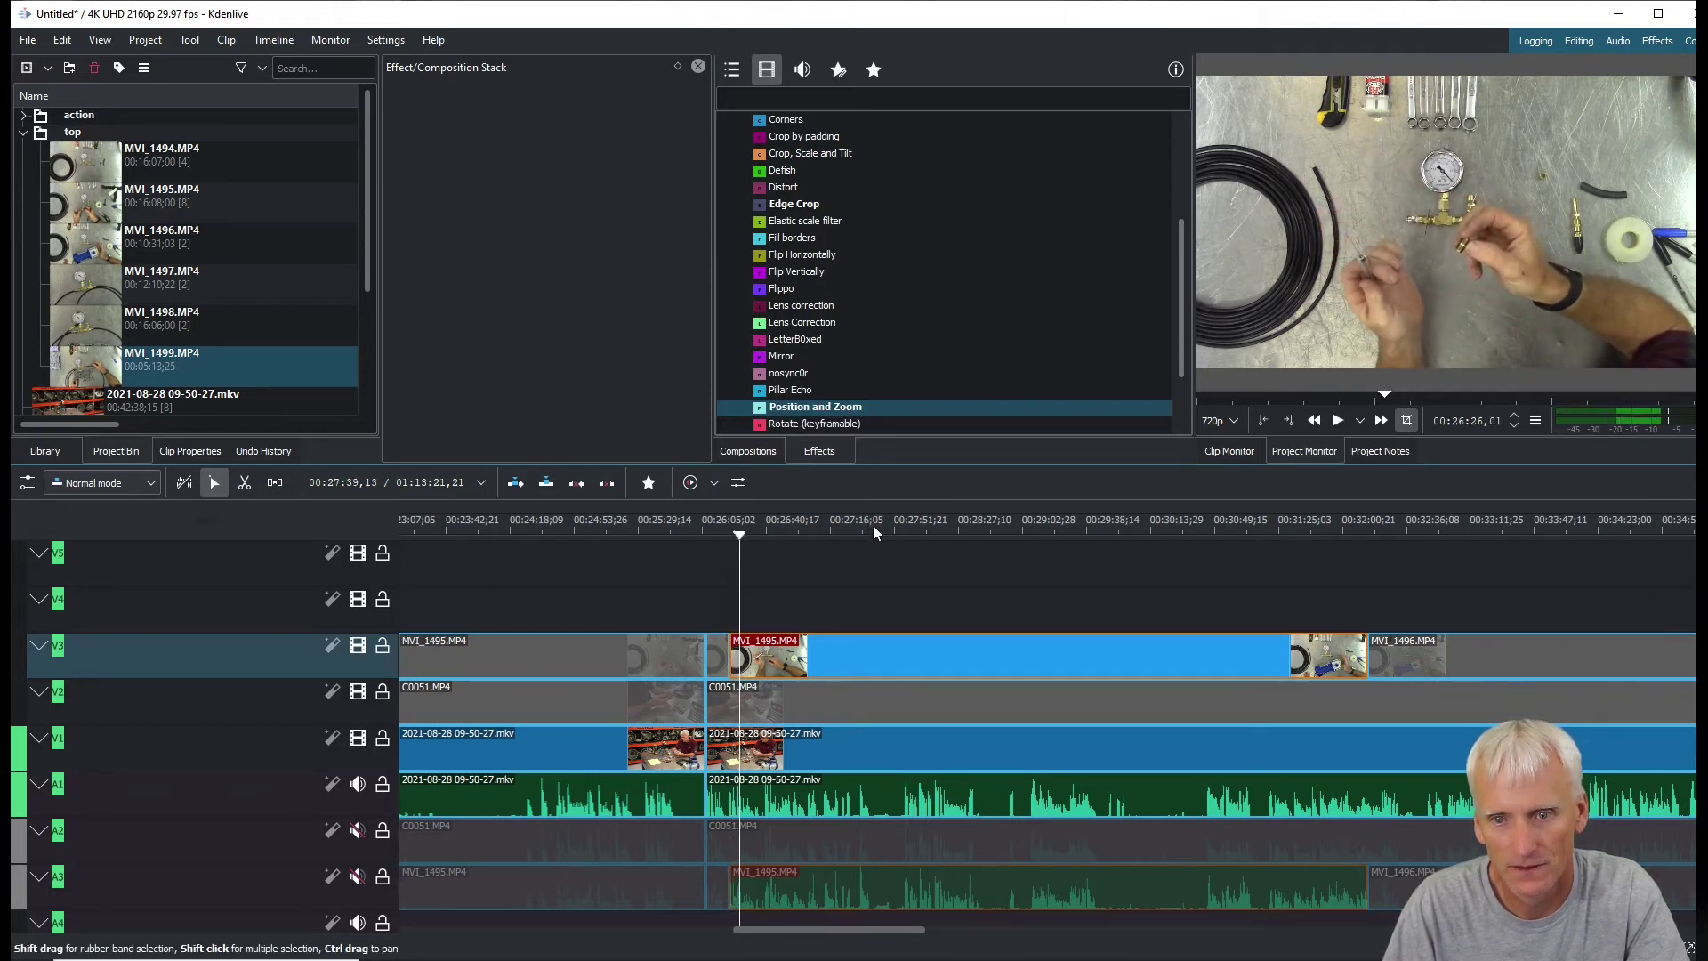
left_click(841, 650)
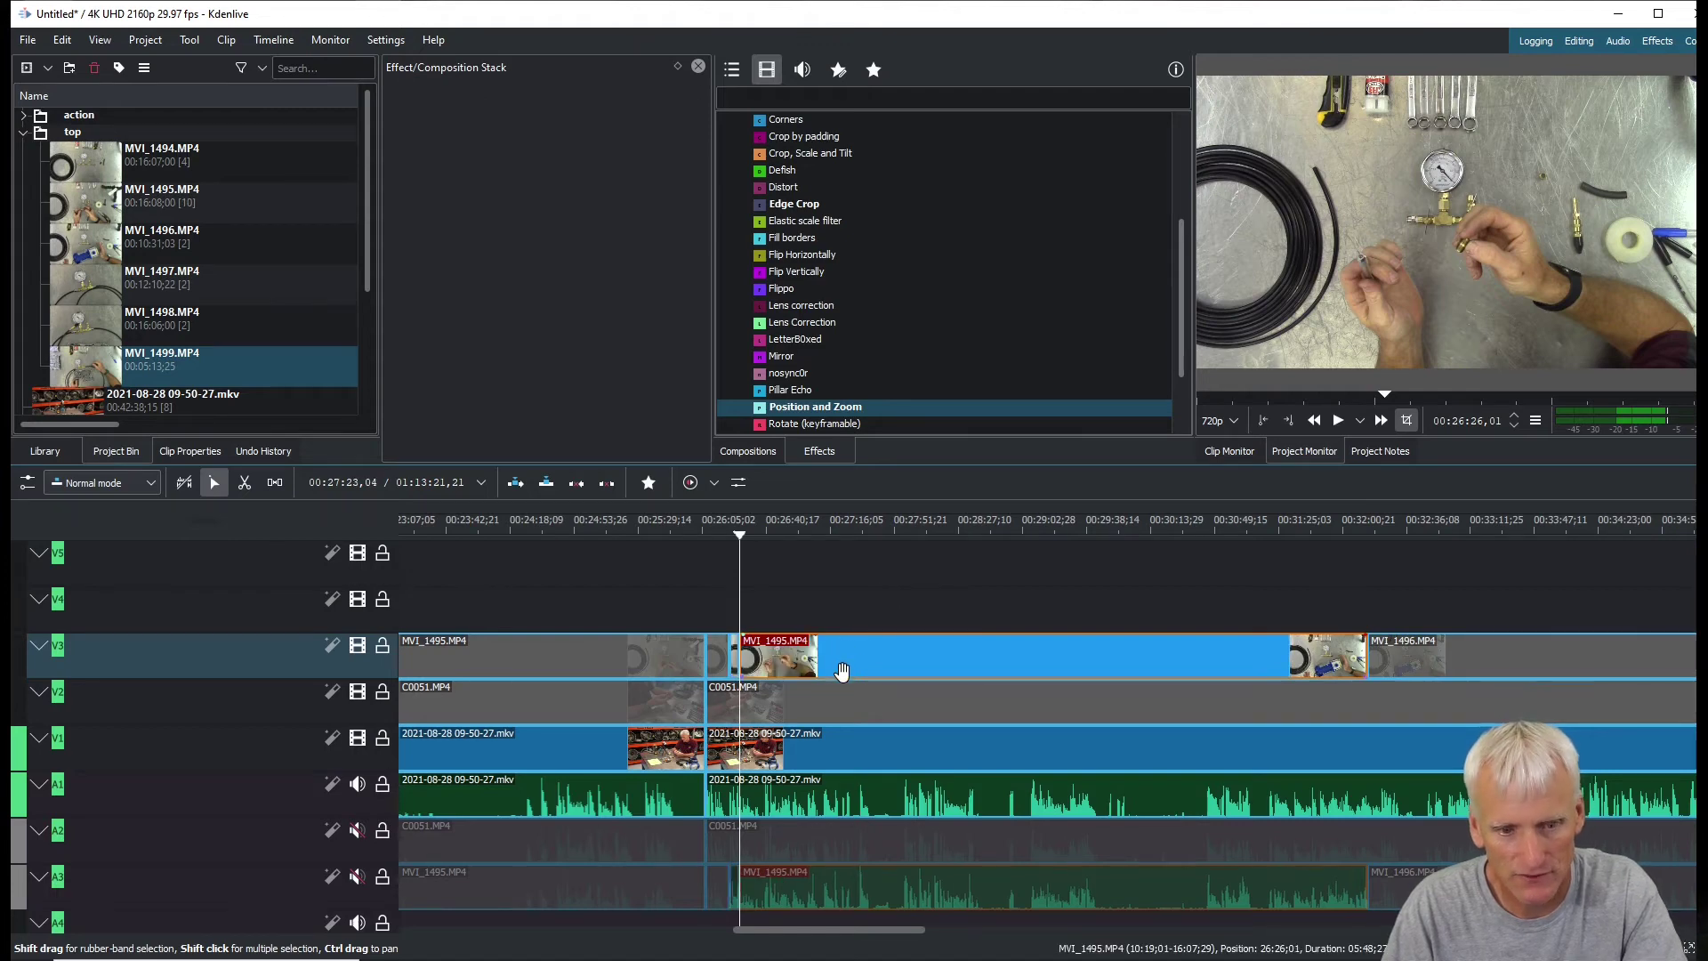
right_click(840, 658)
left_click(914, 396)
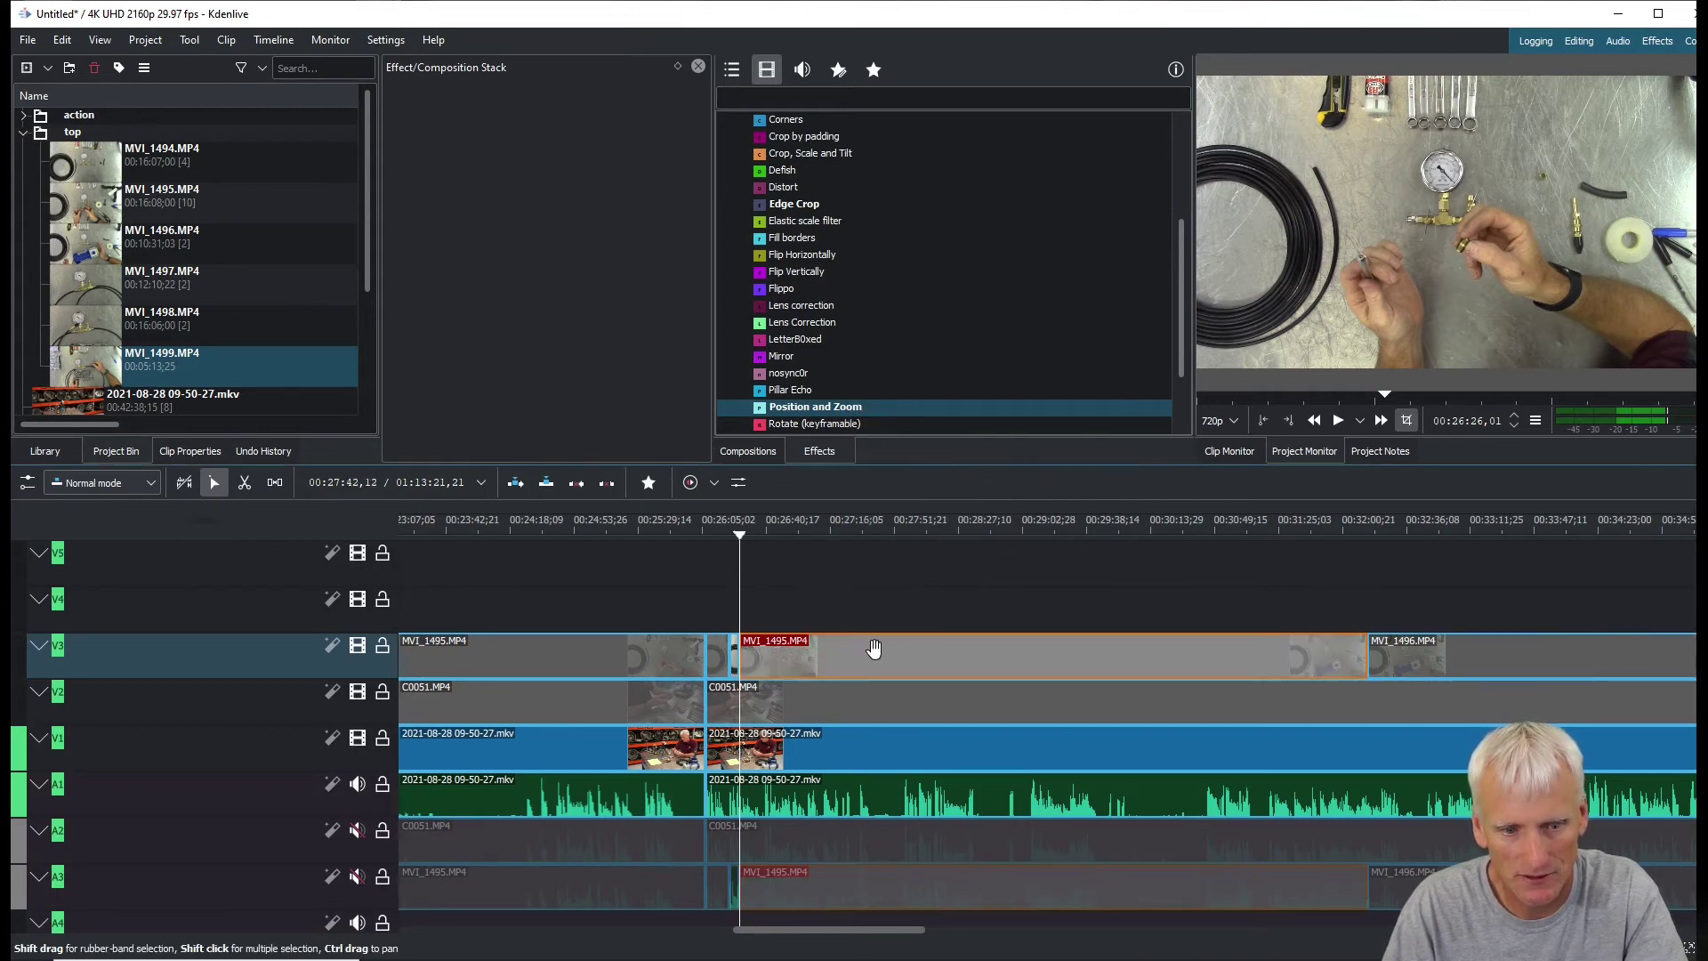
Enable the C0051.MP4 section on V2 that follows the cut at 00:26:26,01
left_click(838, 712)
right_click(838, 712)
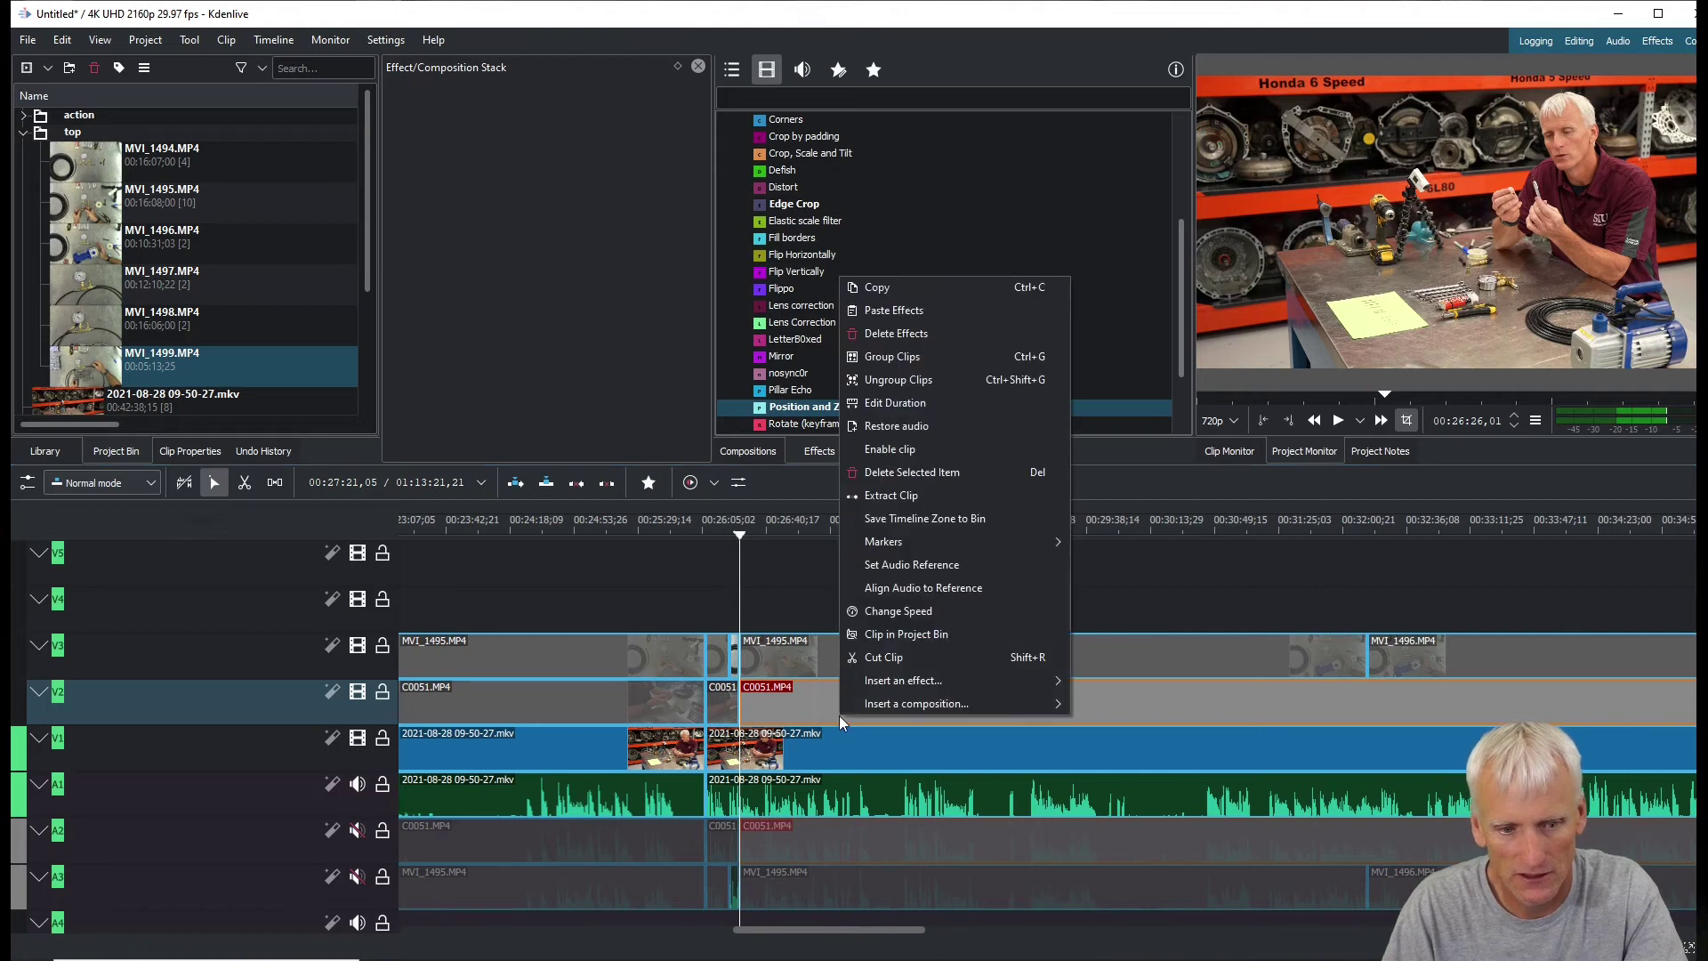
left_click(915, 452)
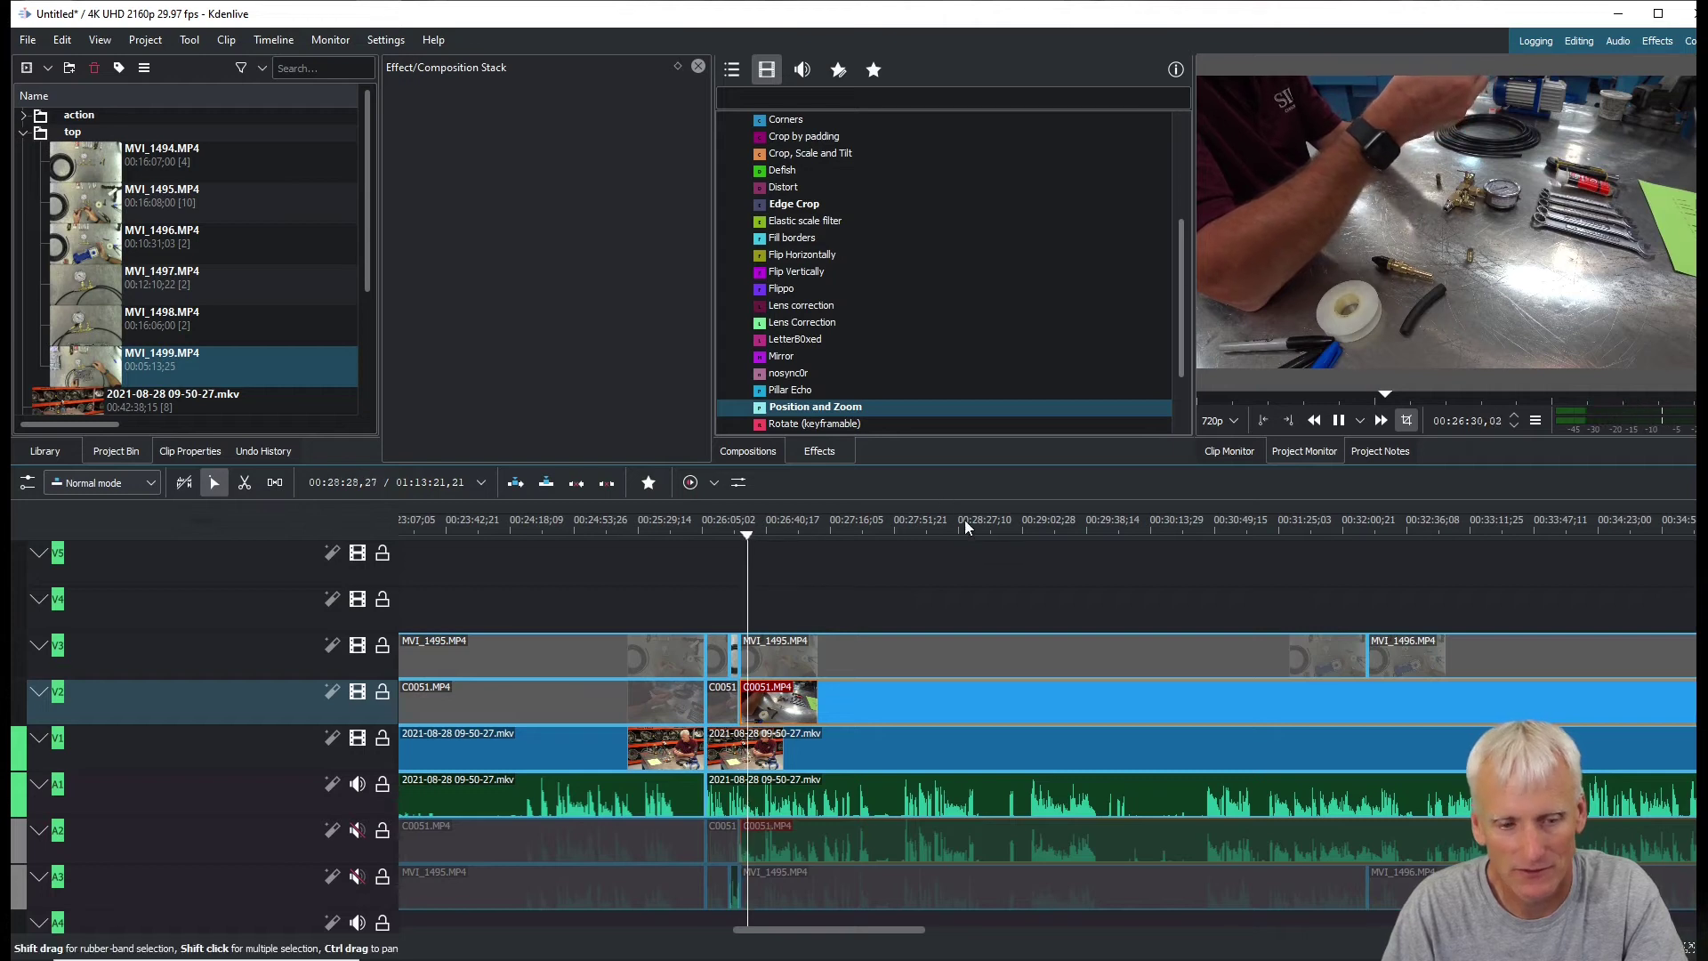
Cut C0051.MP4 on V2 at 00:26:30,24, disable the part after the cut and play on to 00:26:34,19
key("space")
left_click(894, 703)
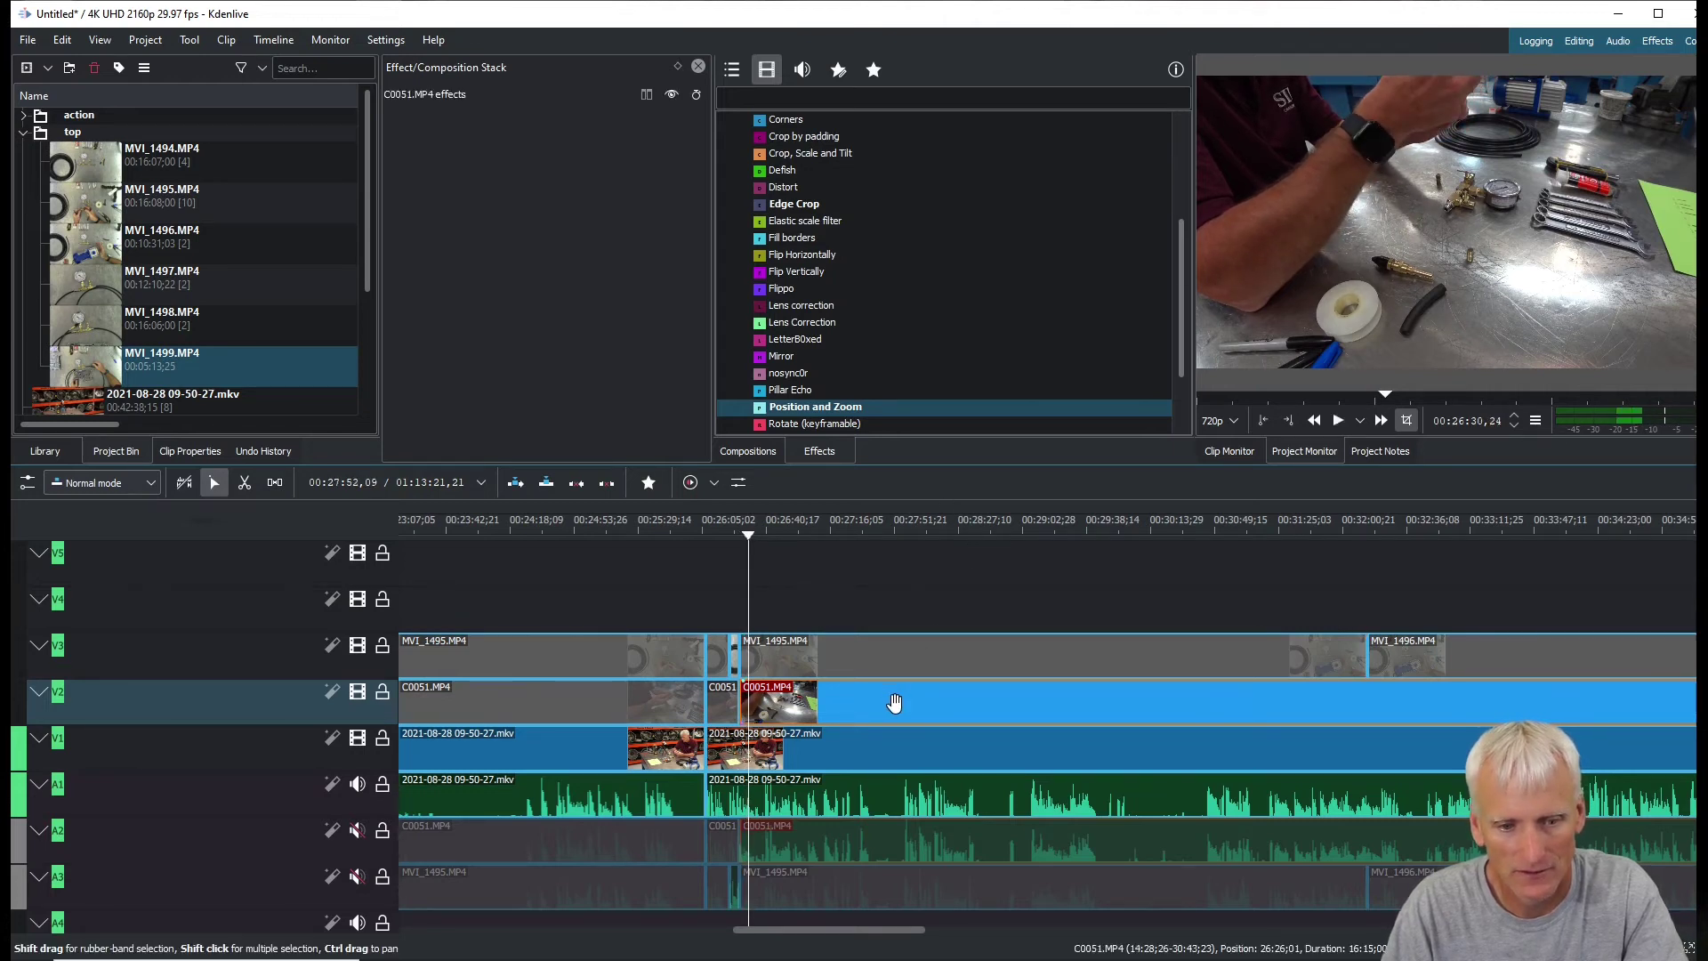
right_click(894, 703)
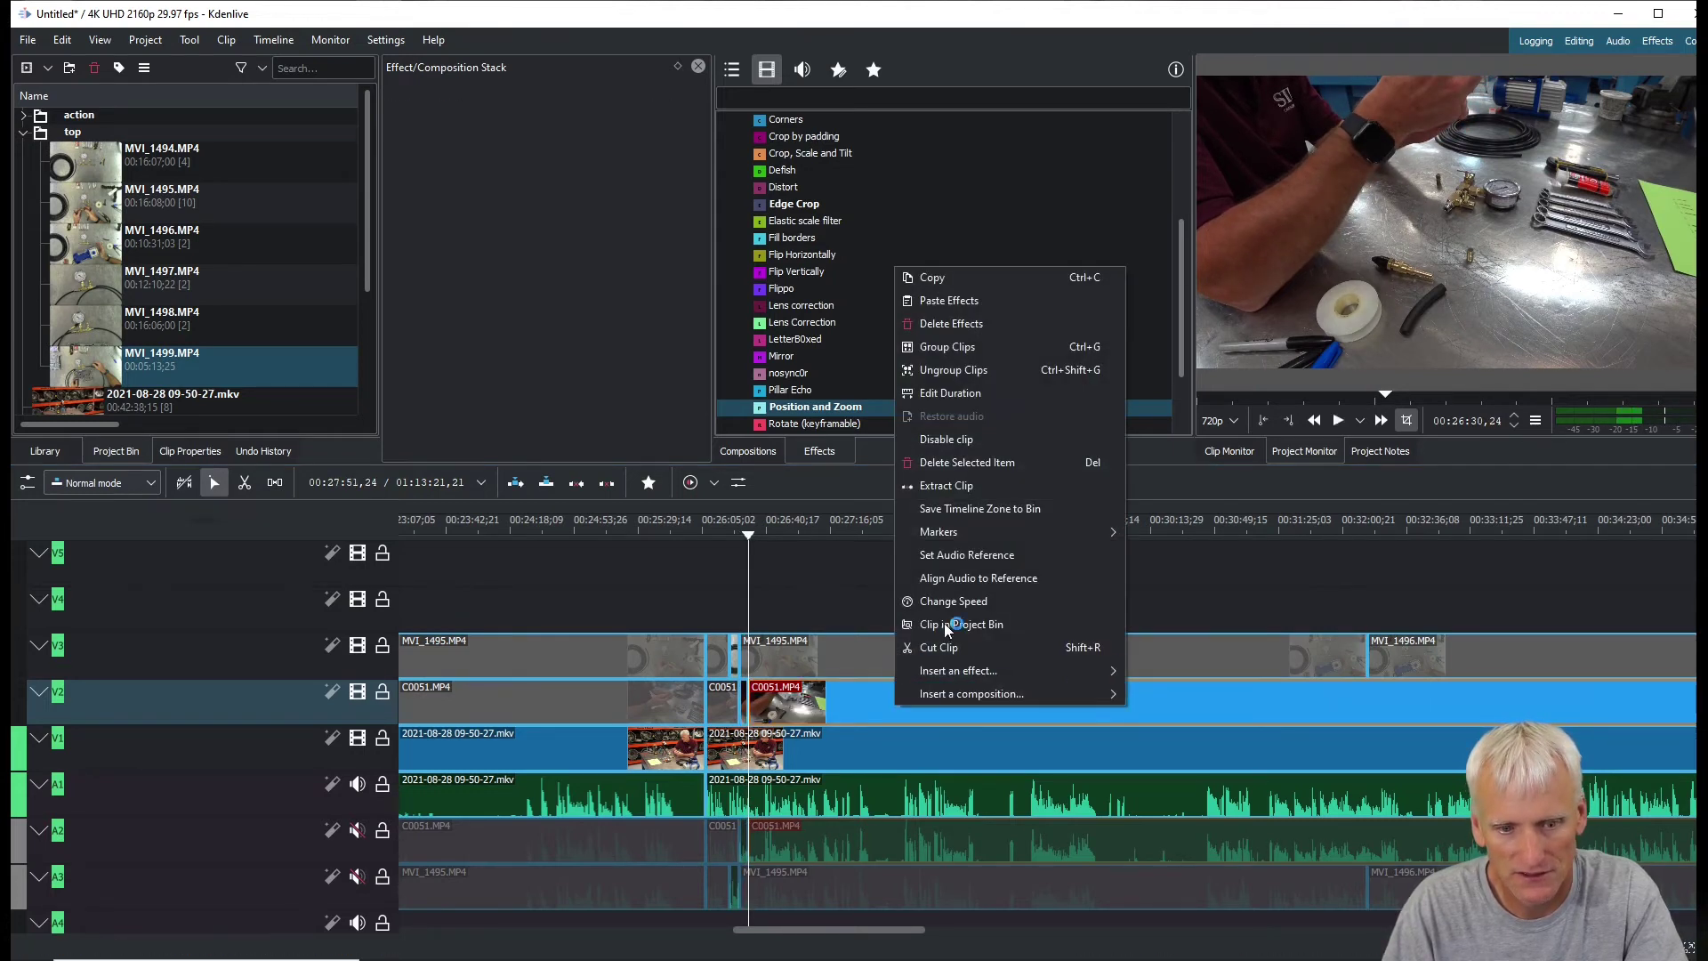
left_click(967, 449)
key("space")
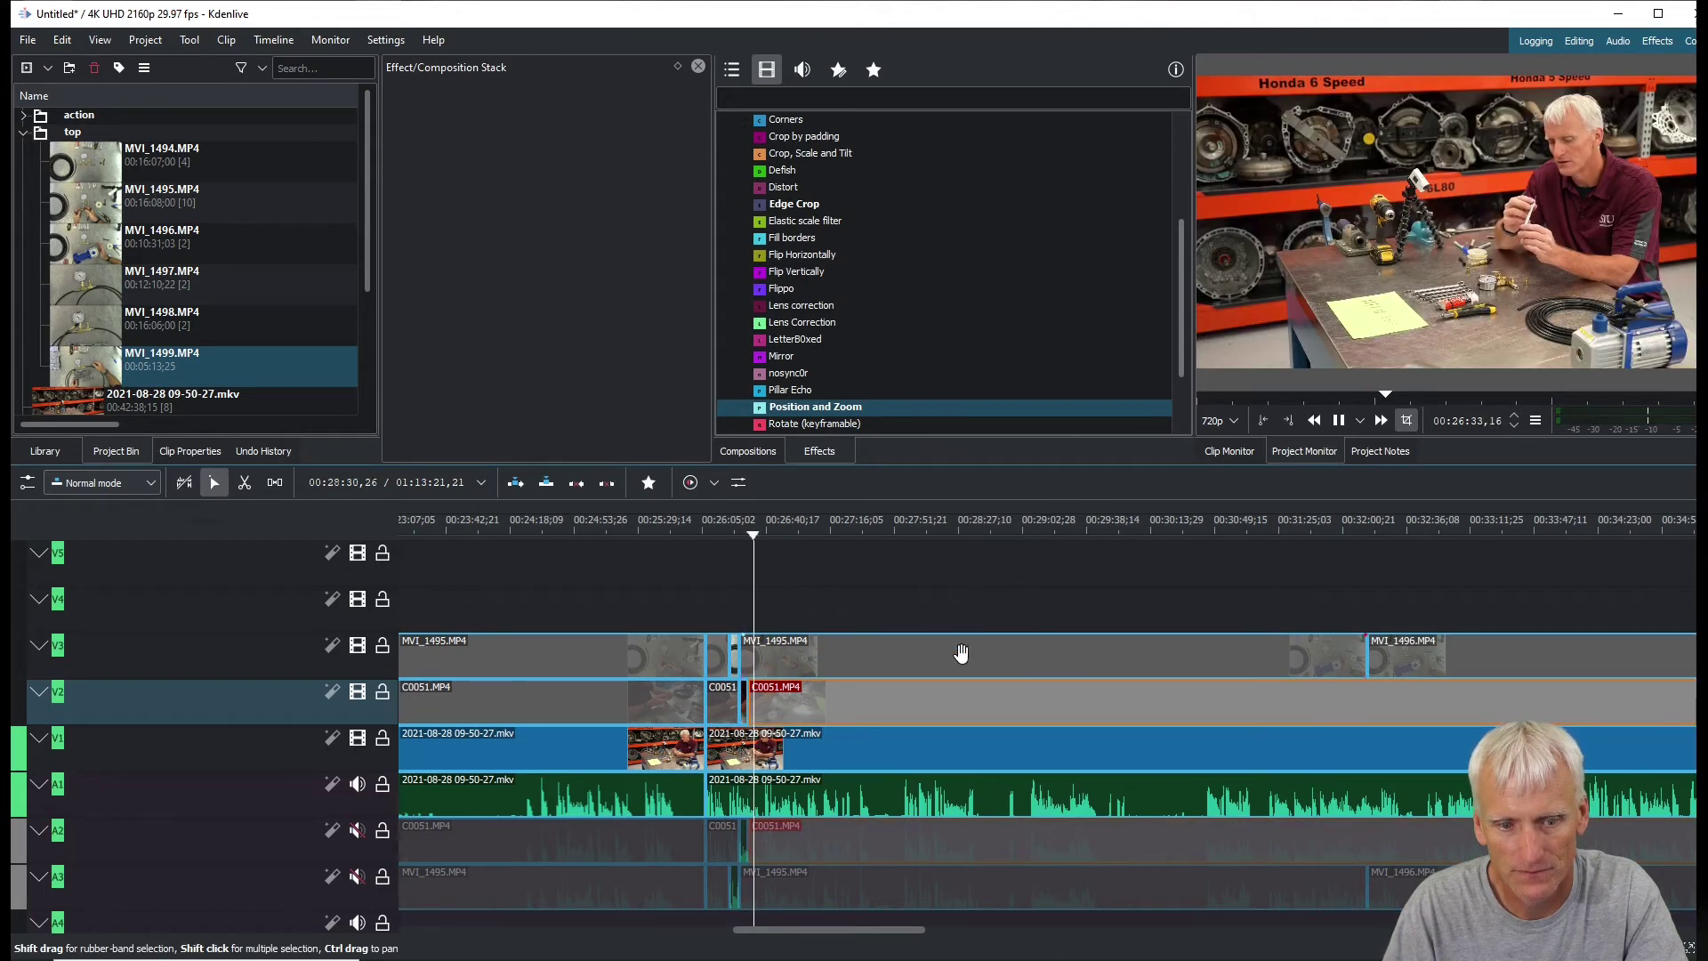
key("space")
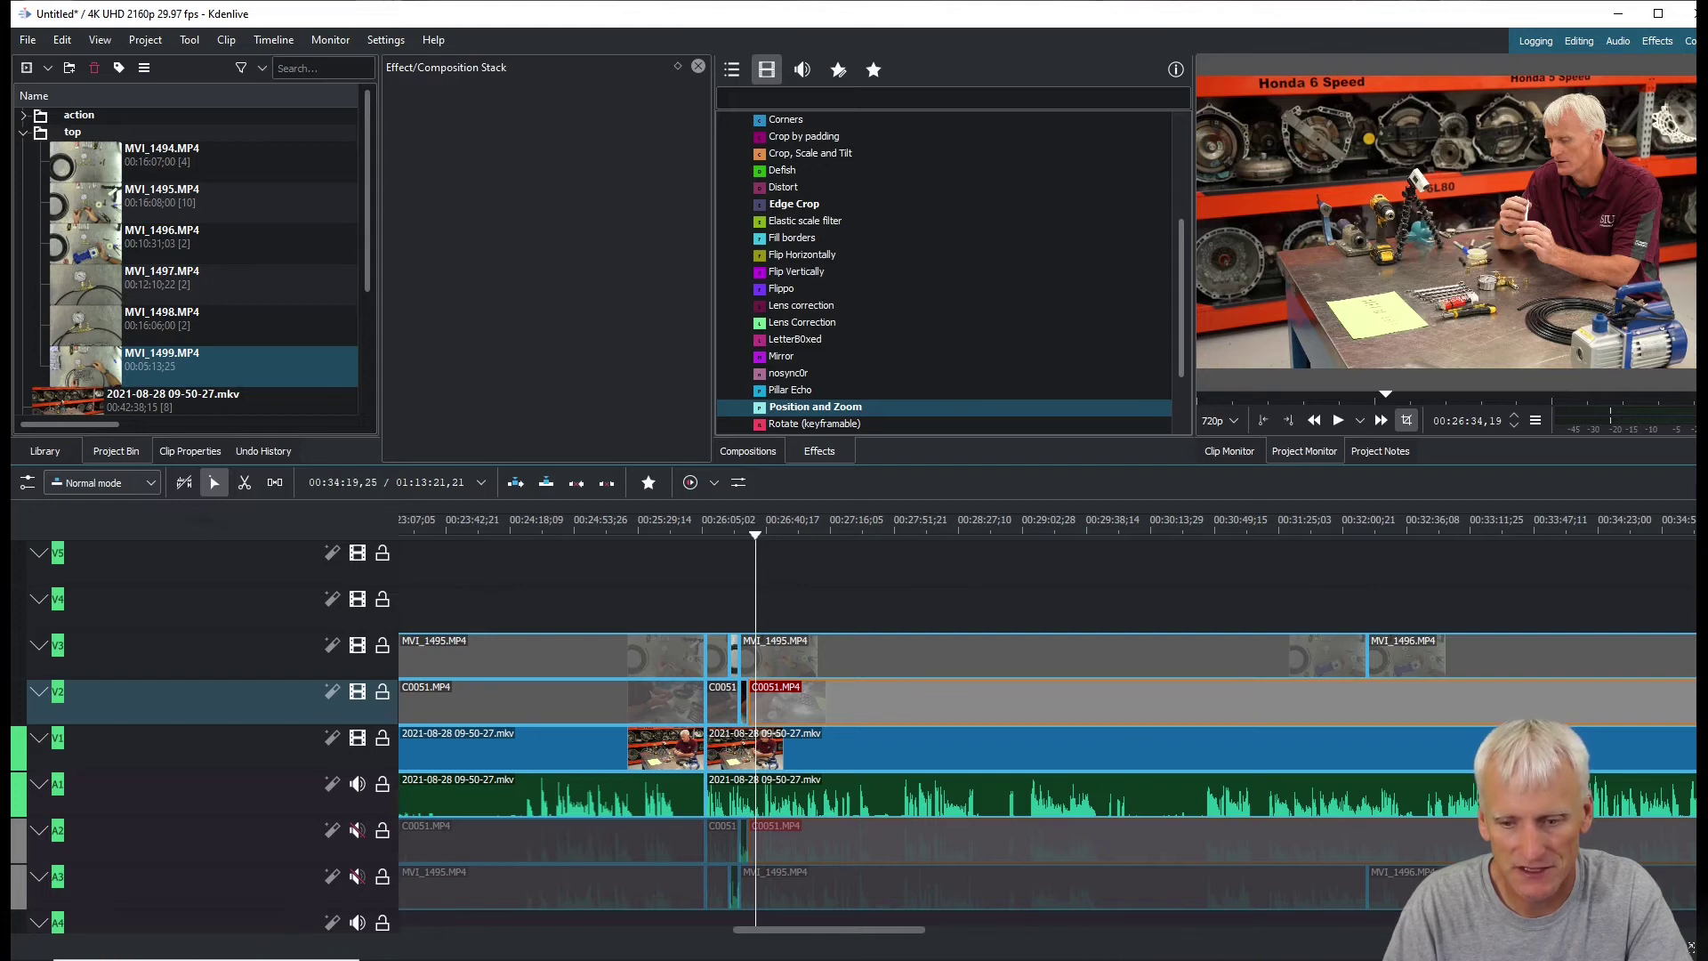
Show the full timeline and scrub to 00:17:06,29 to review the footage
key("ctrl+minus")
key("ctrl+minus")
key("ctrl+minus")
key("ctrl+minus")
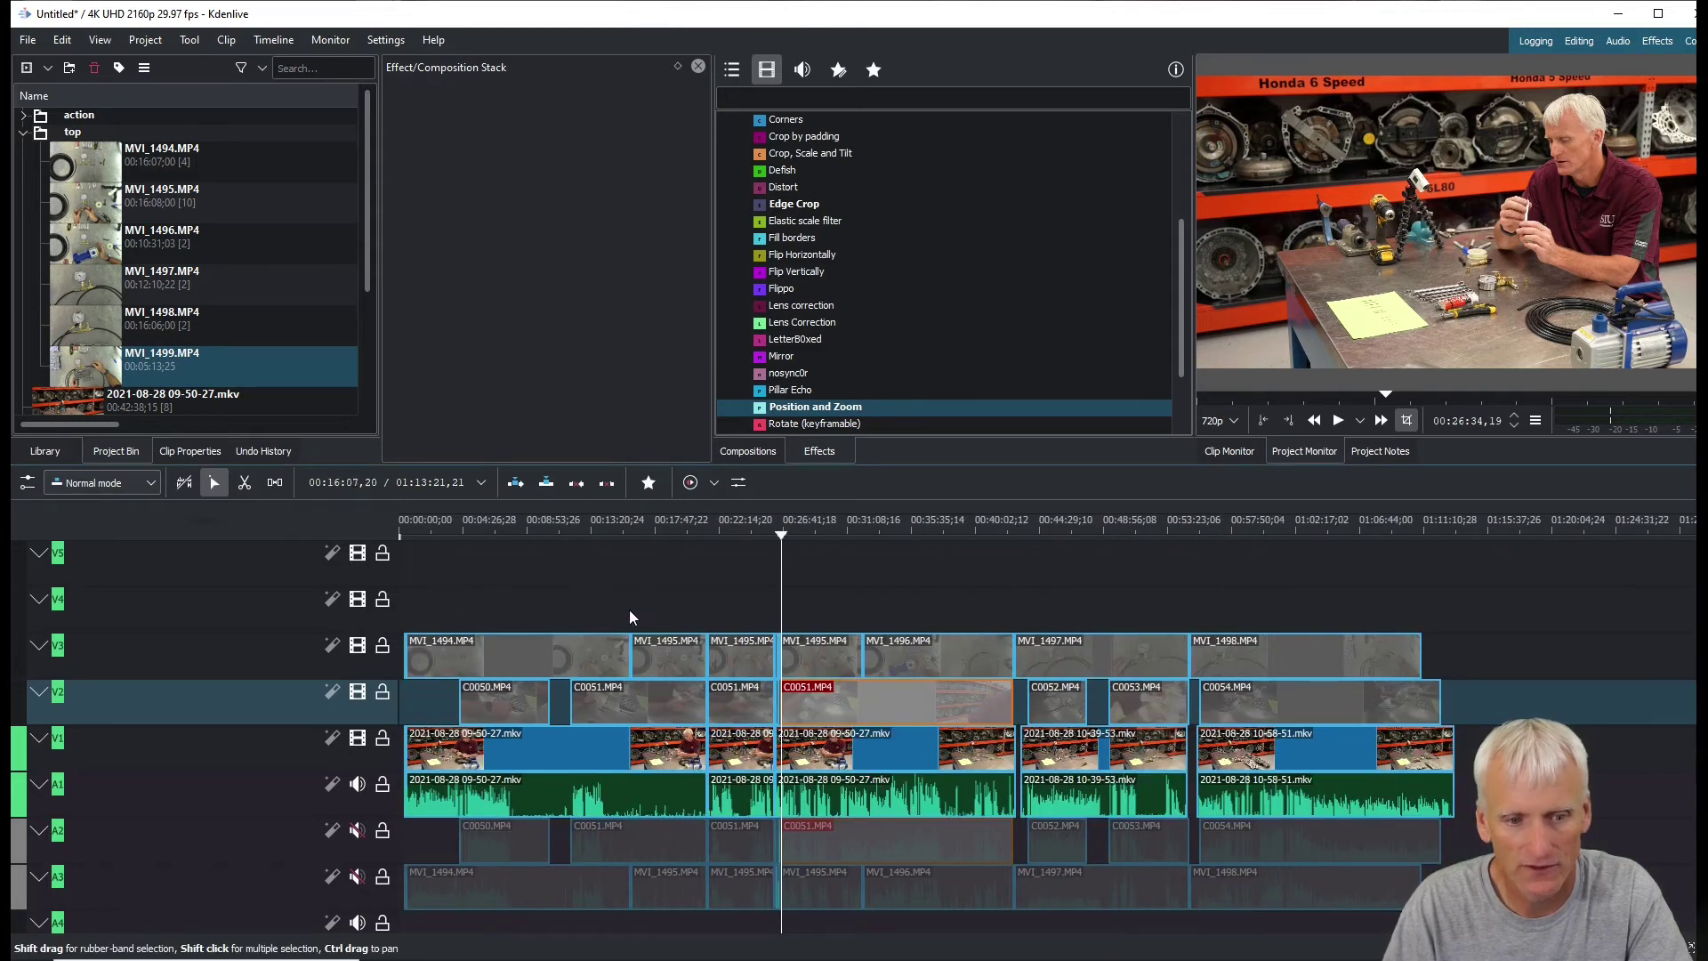
mouse_move(627, 526)
left_mouse_down()
mouse_move(660, 523)
mouse_move(645, 525)
left_mouse_up()
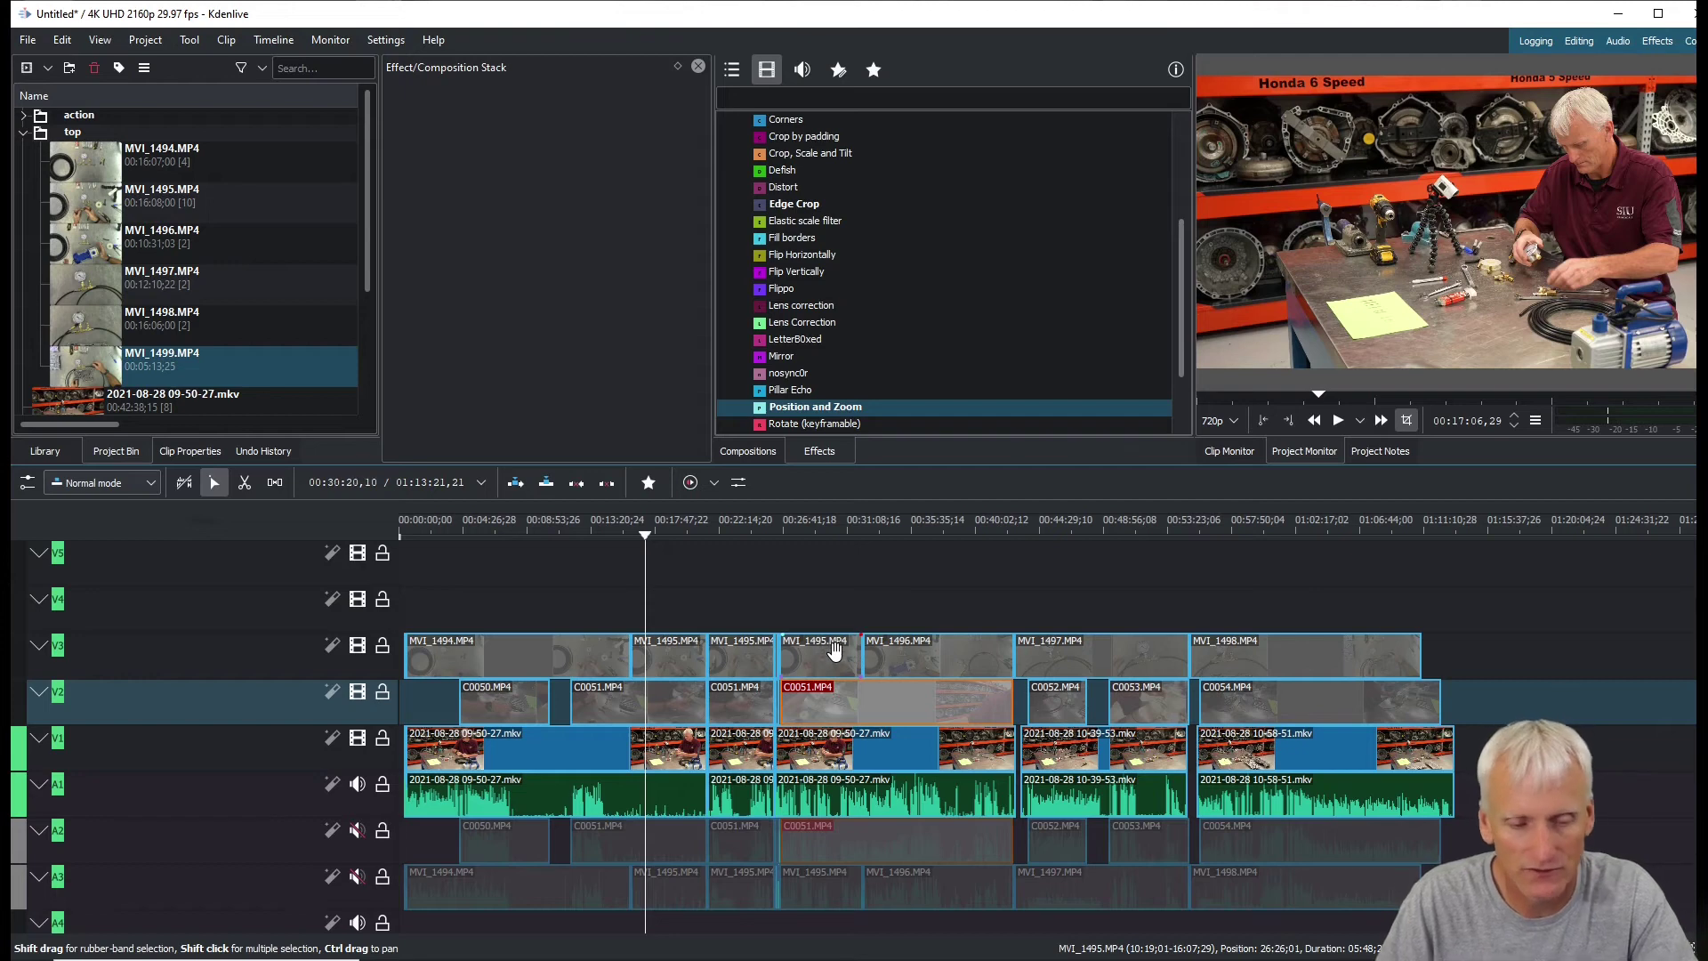
Try the enabled MVI_1495.MP4 clip on V4 at 00:25:57,02 and return it to its original place on V3
left_click(772, 531)
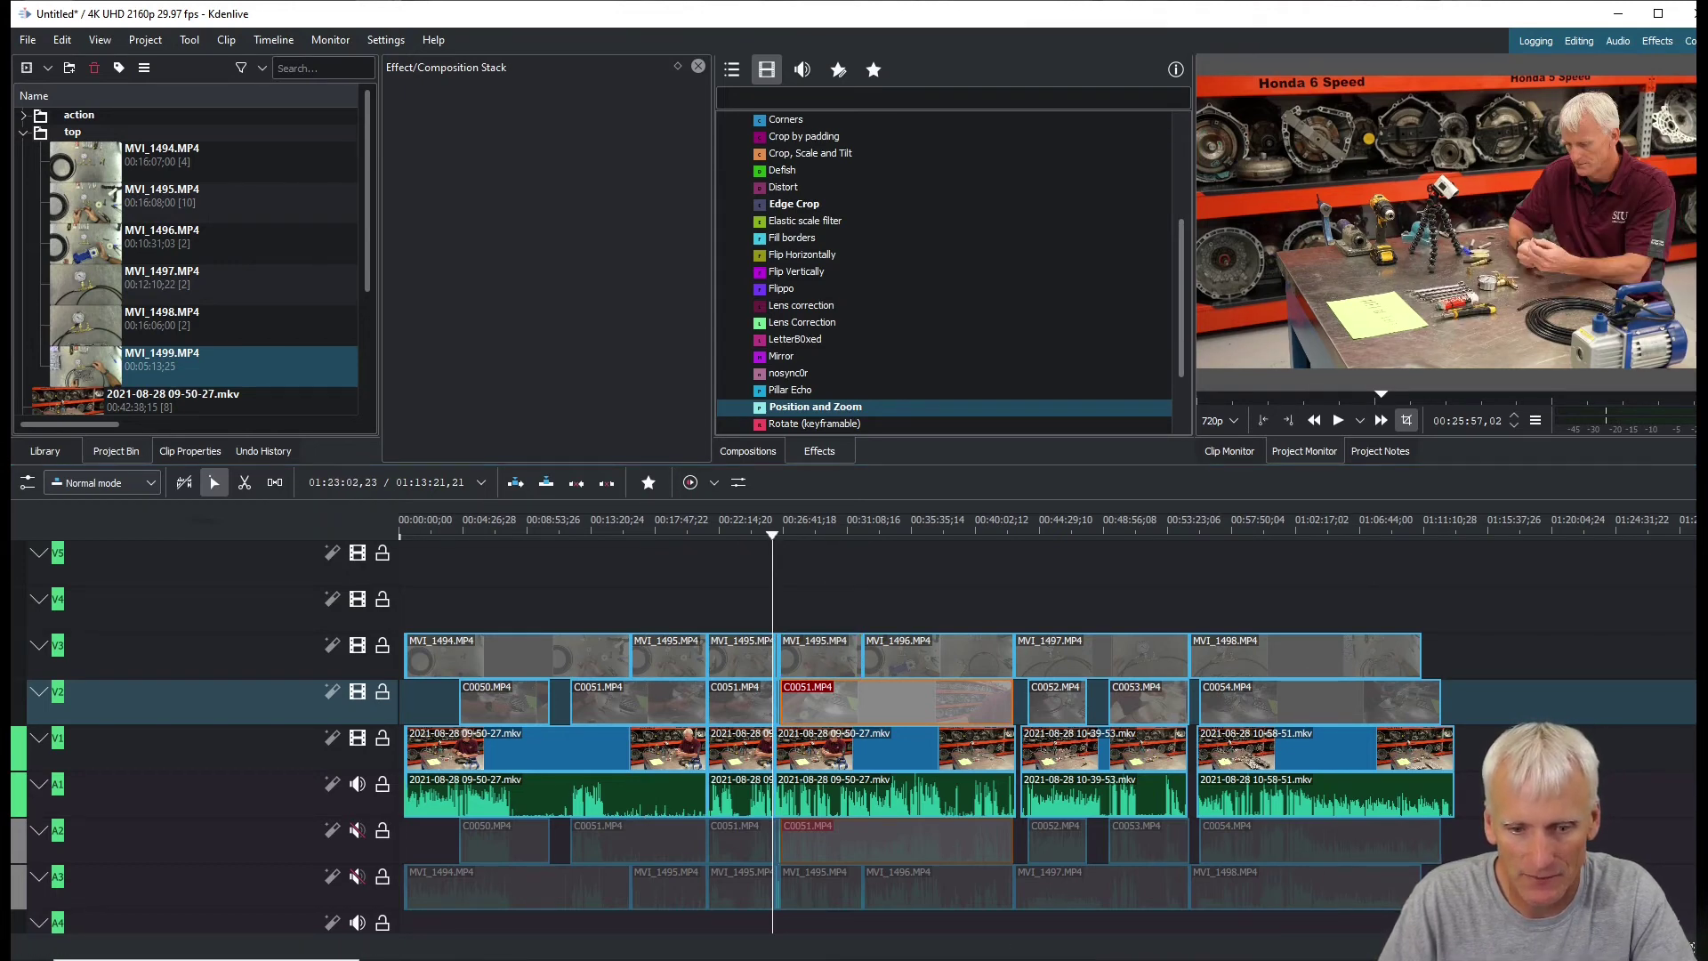
scroll(1384, 907, "up", 10)
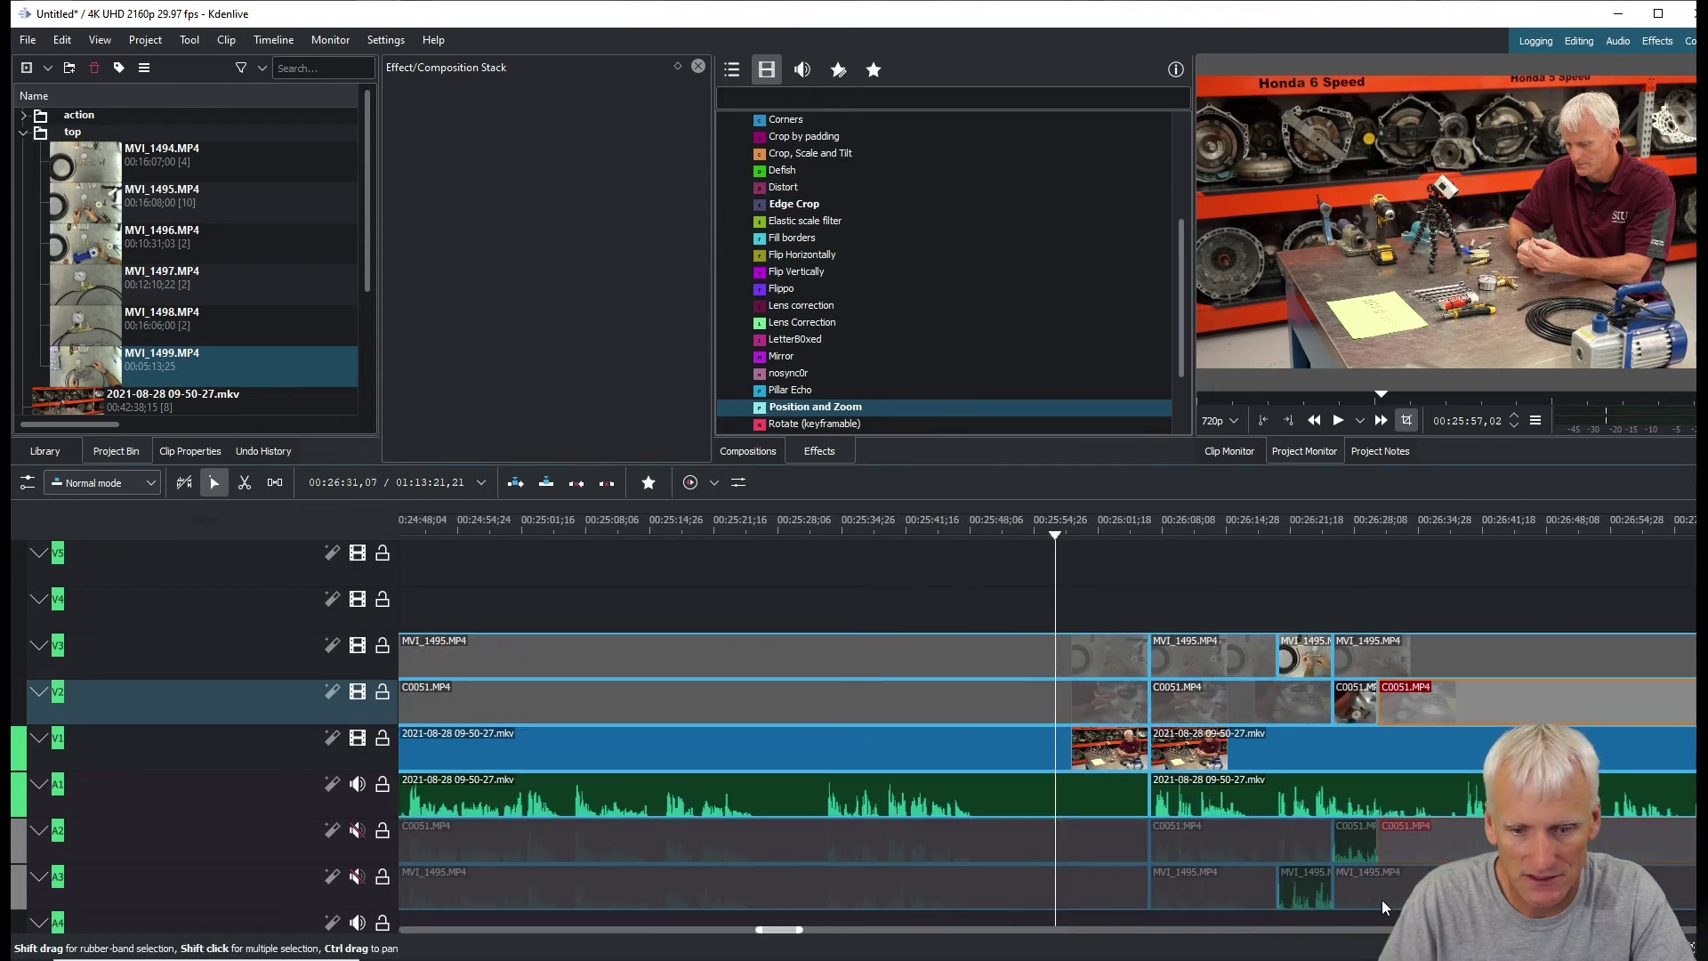
left_click_drag(1291, 654, 1093, 607)
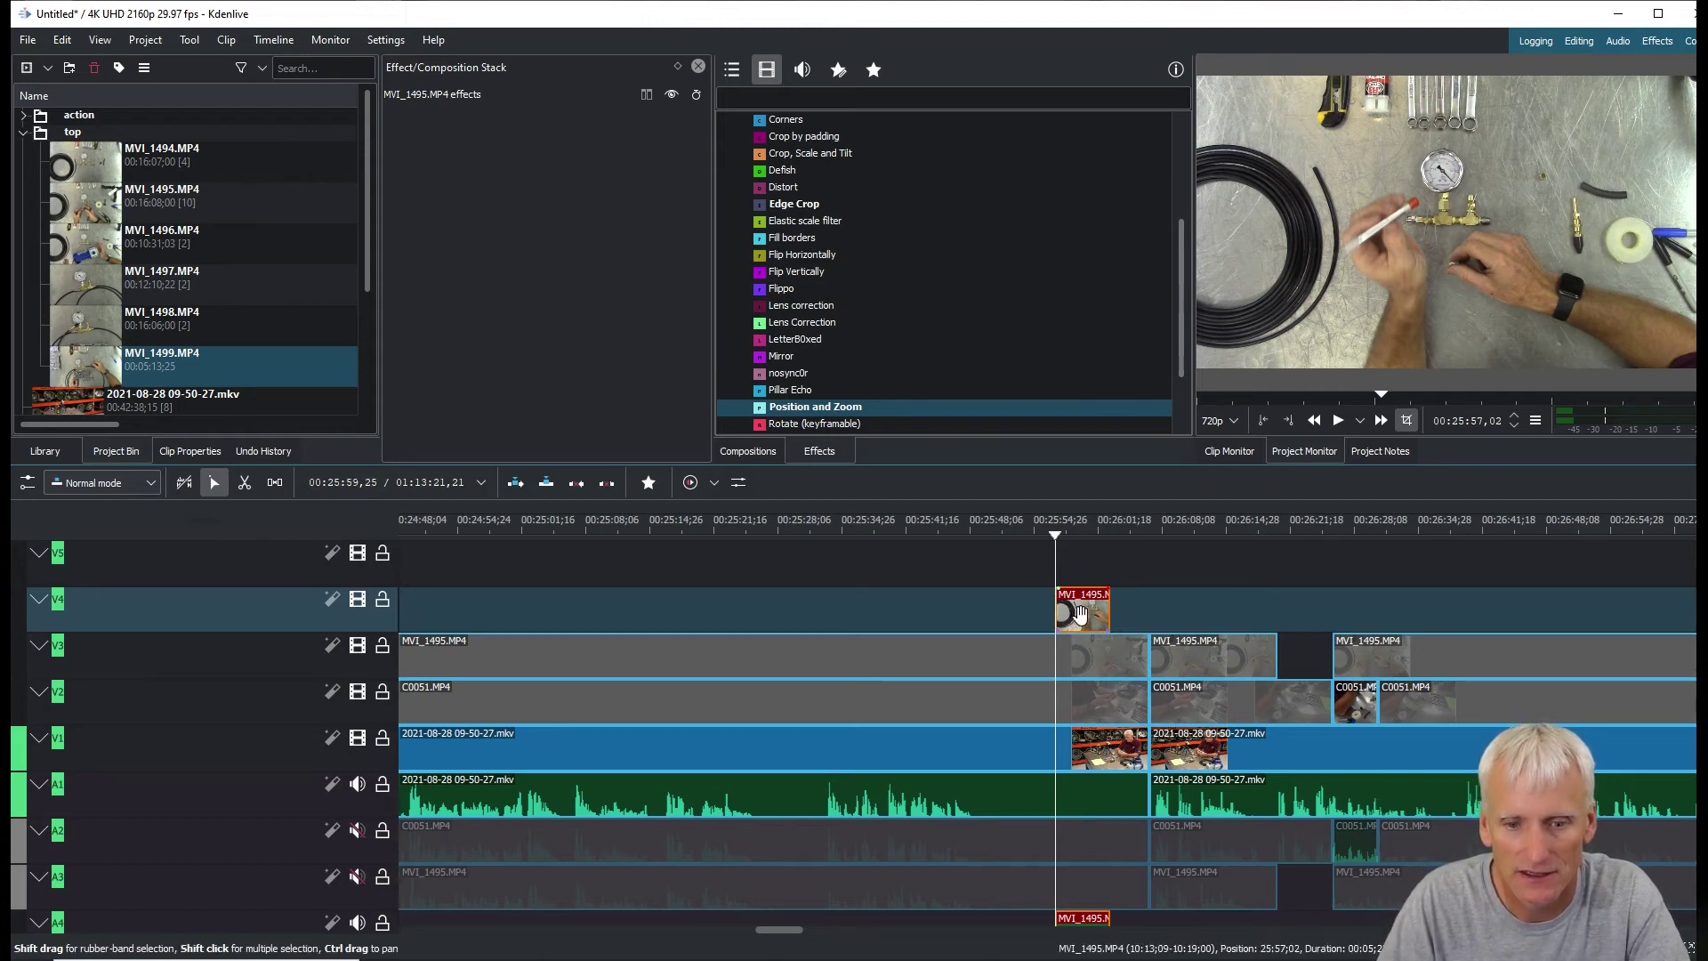
left_click_drag(1079, 612, 1304, 649)
scroll(1299, 654, "right", 3)
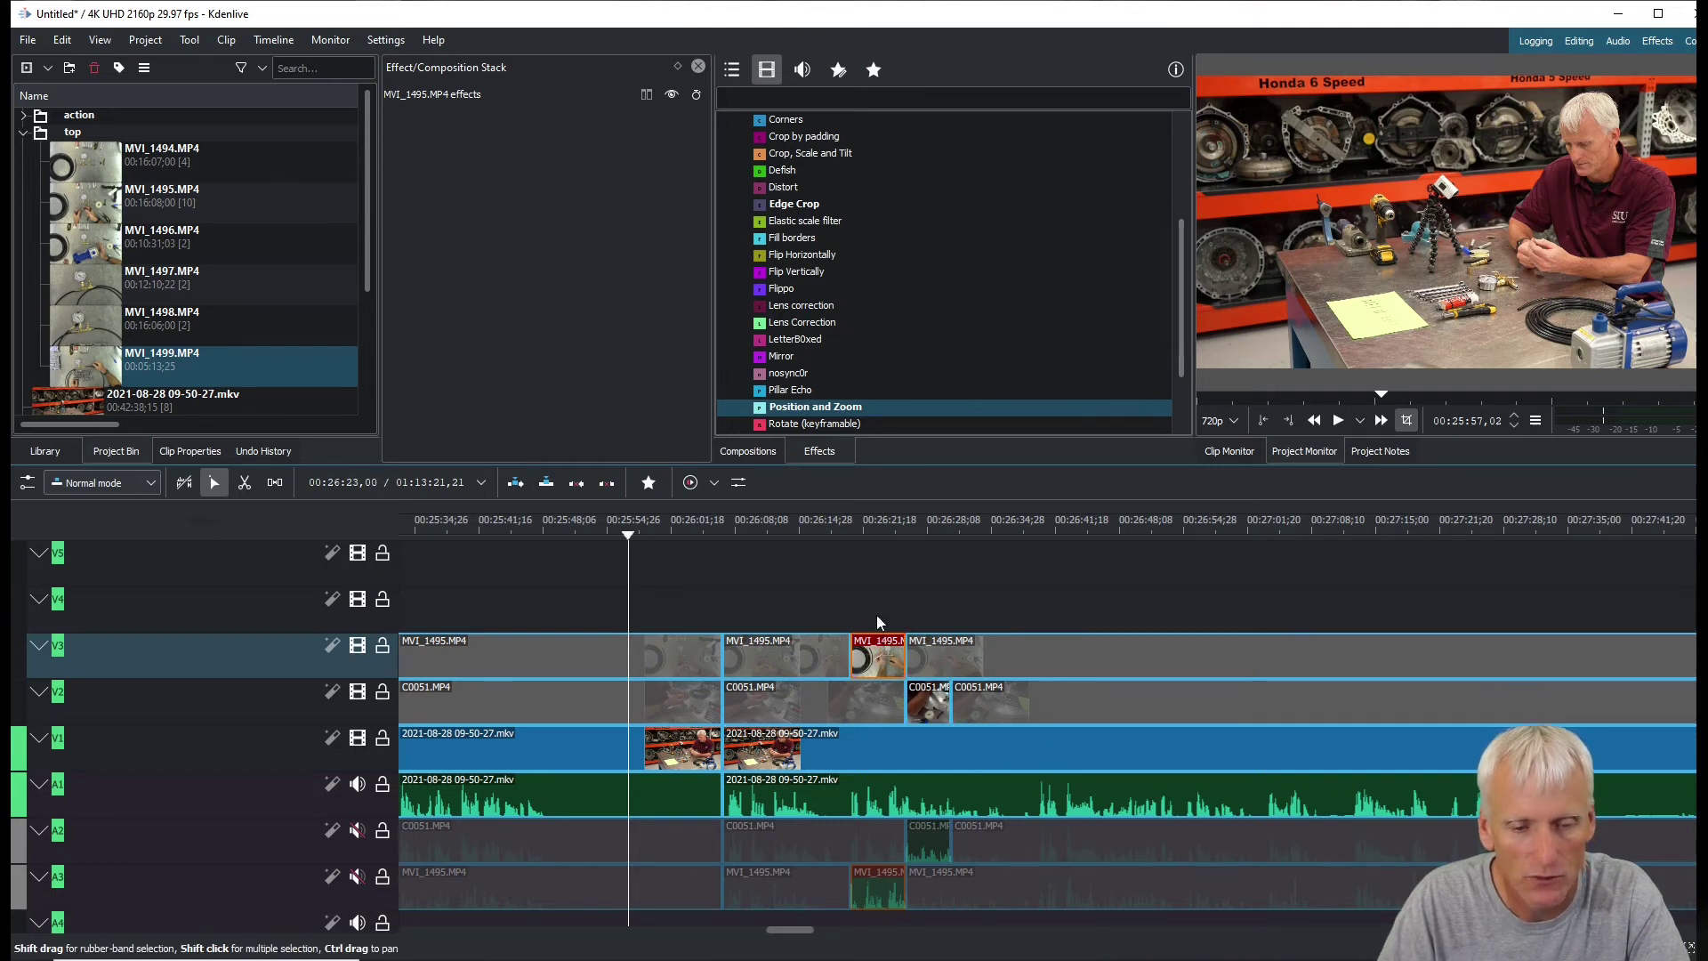
Play to 00:26:20,13 and look at the effects and compositions offered for the enabled MVI_1495.MP4 clip on V3
left_click(840, 532)
key("space")
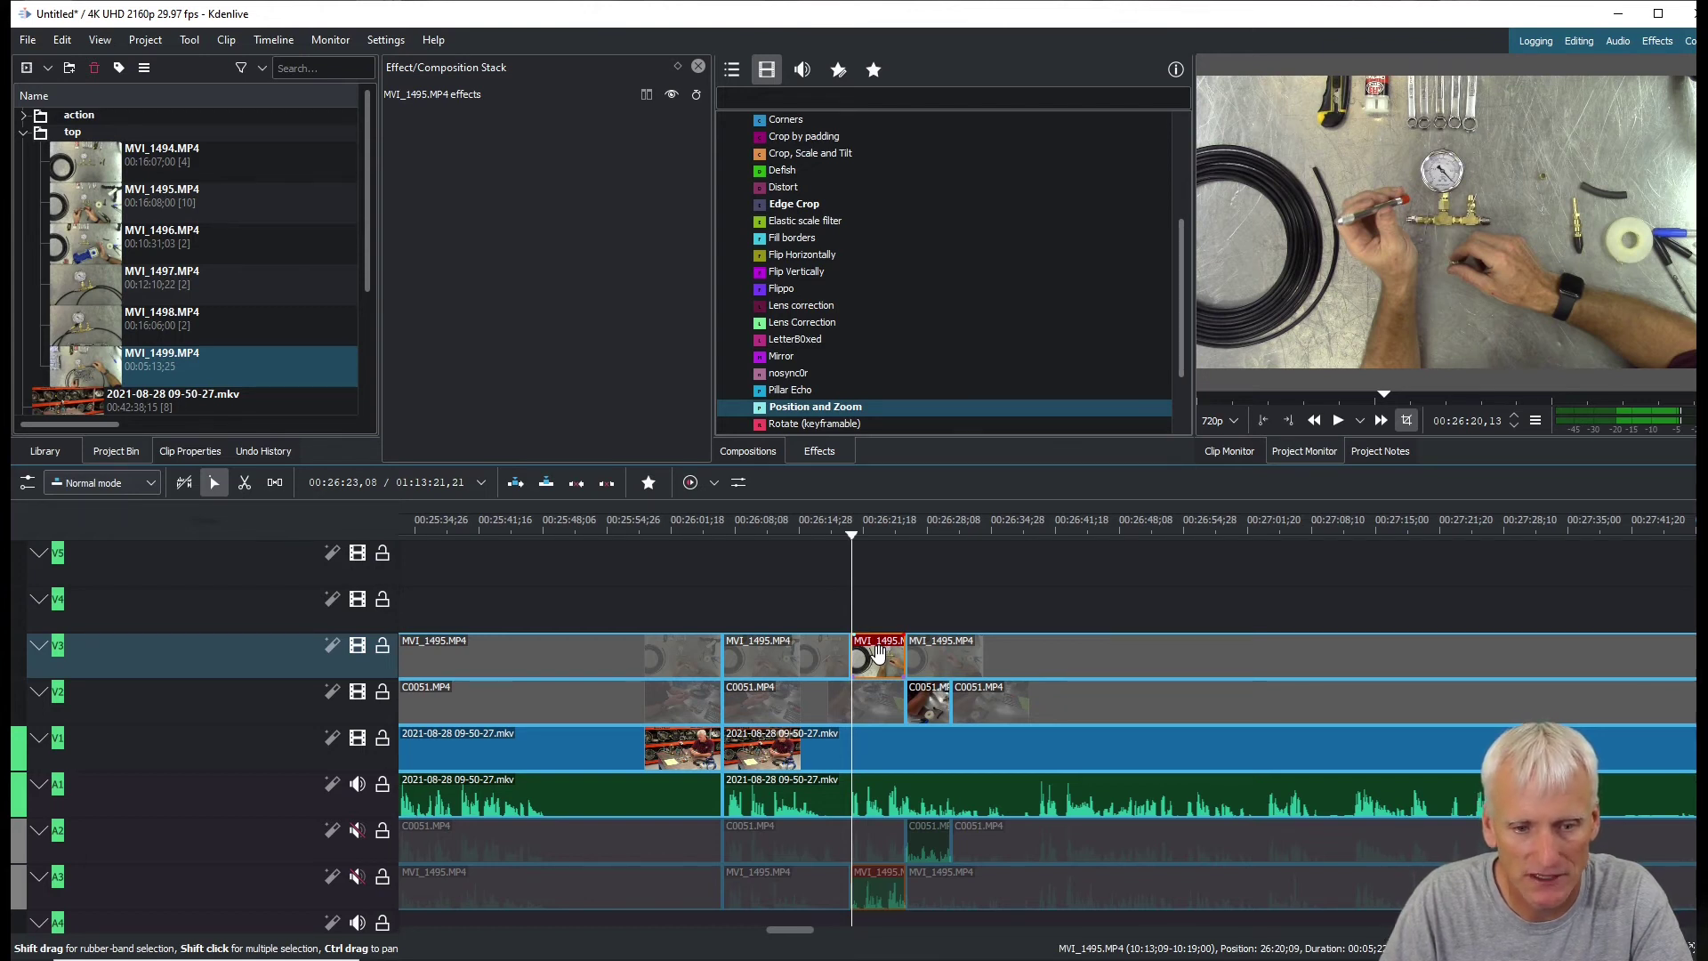
right_click(878, 654)
mouse_move(1058, 622)
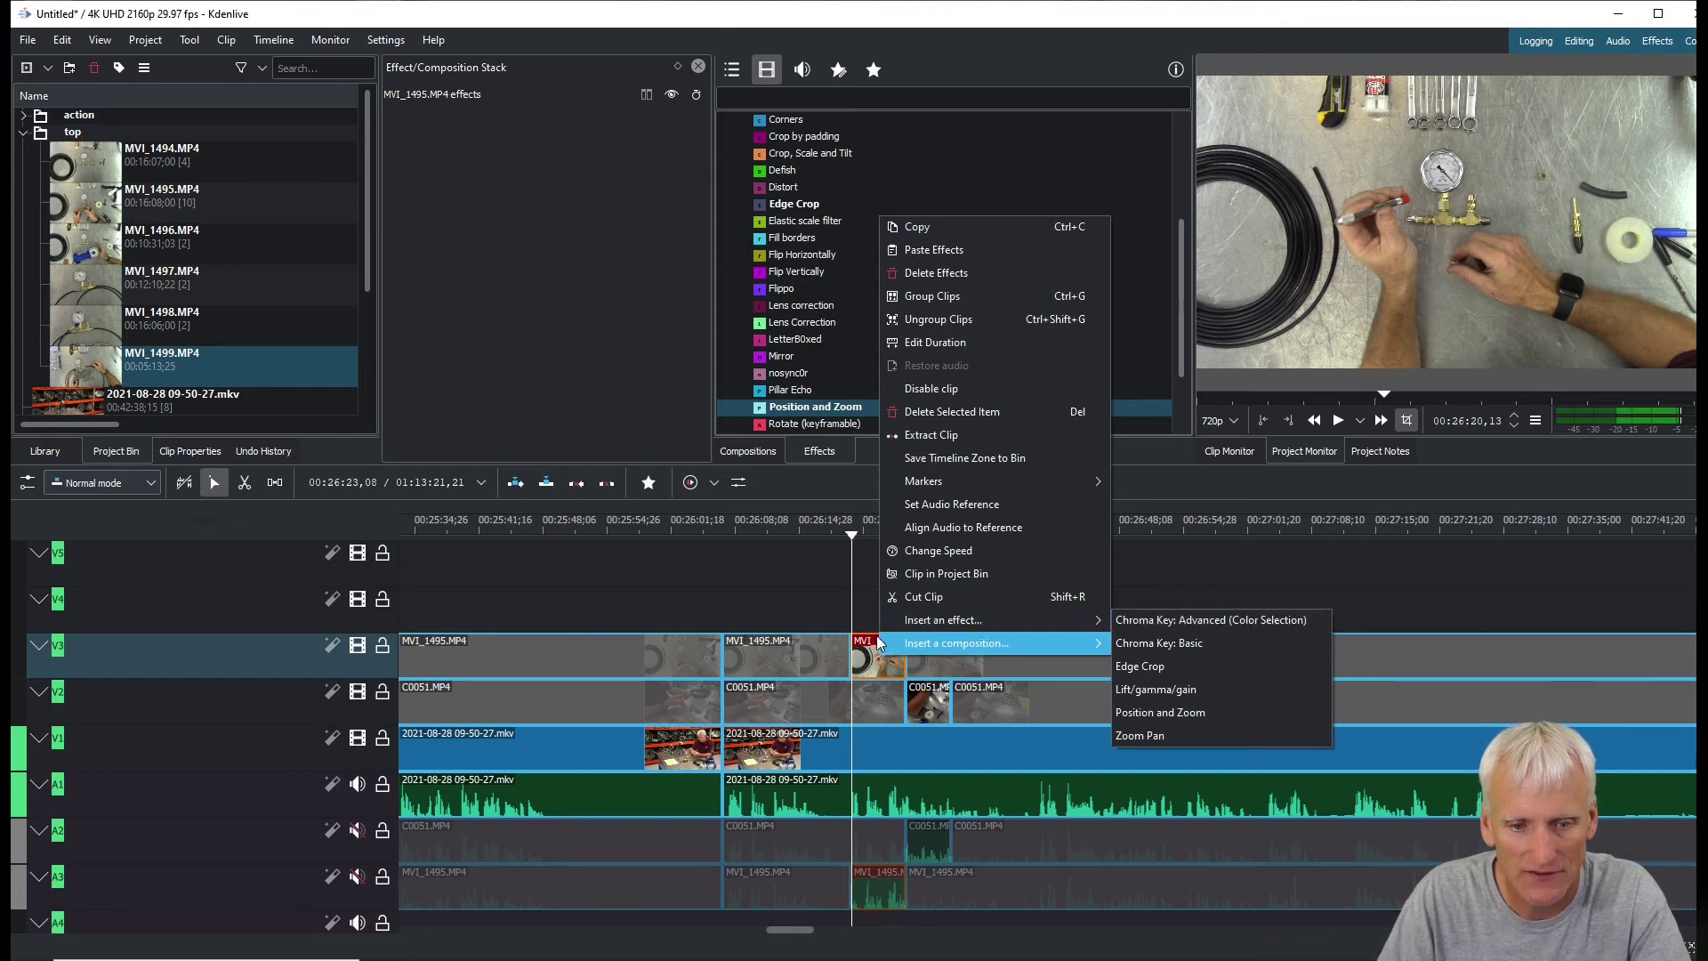
left_click(917, 661)
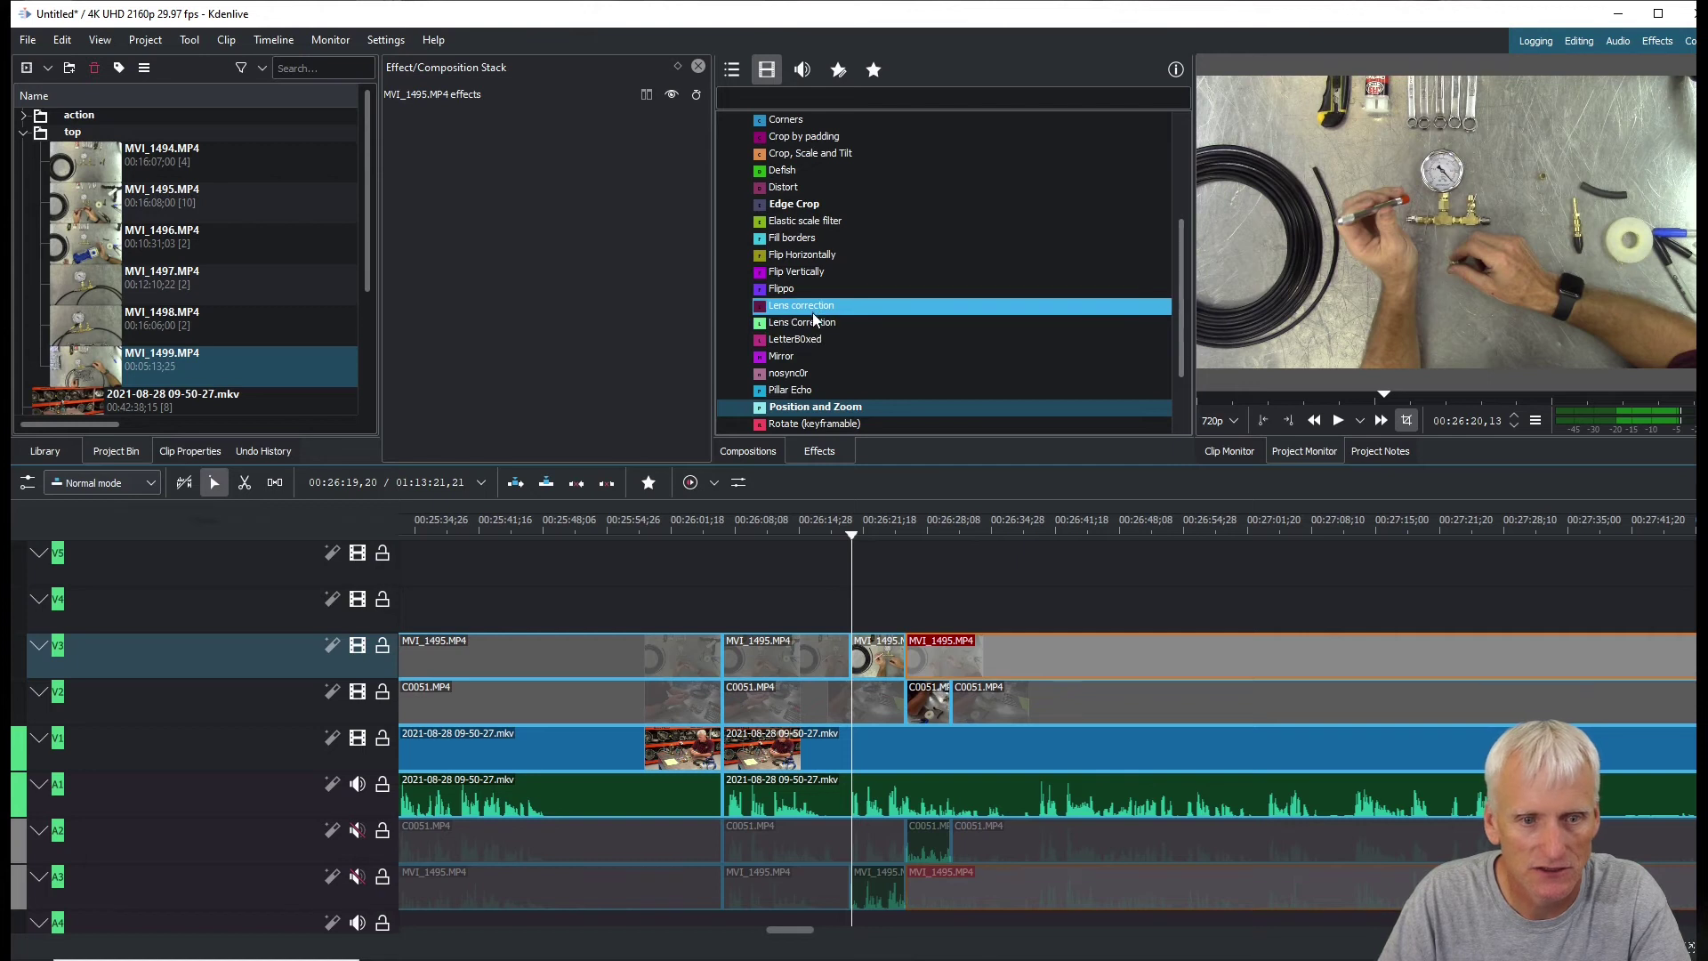
Check the effects insertable on the enabled MVI_1495.MP4 clip and add the Distort effect to the favorites
right_click(789, 189)
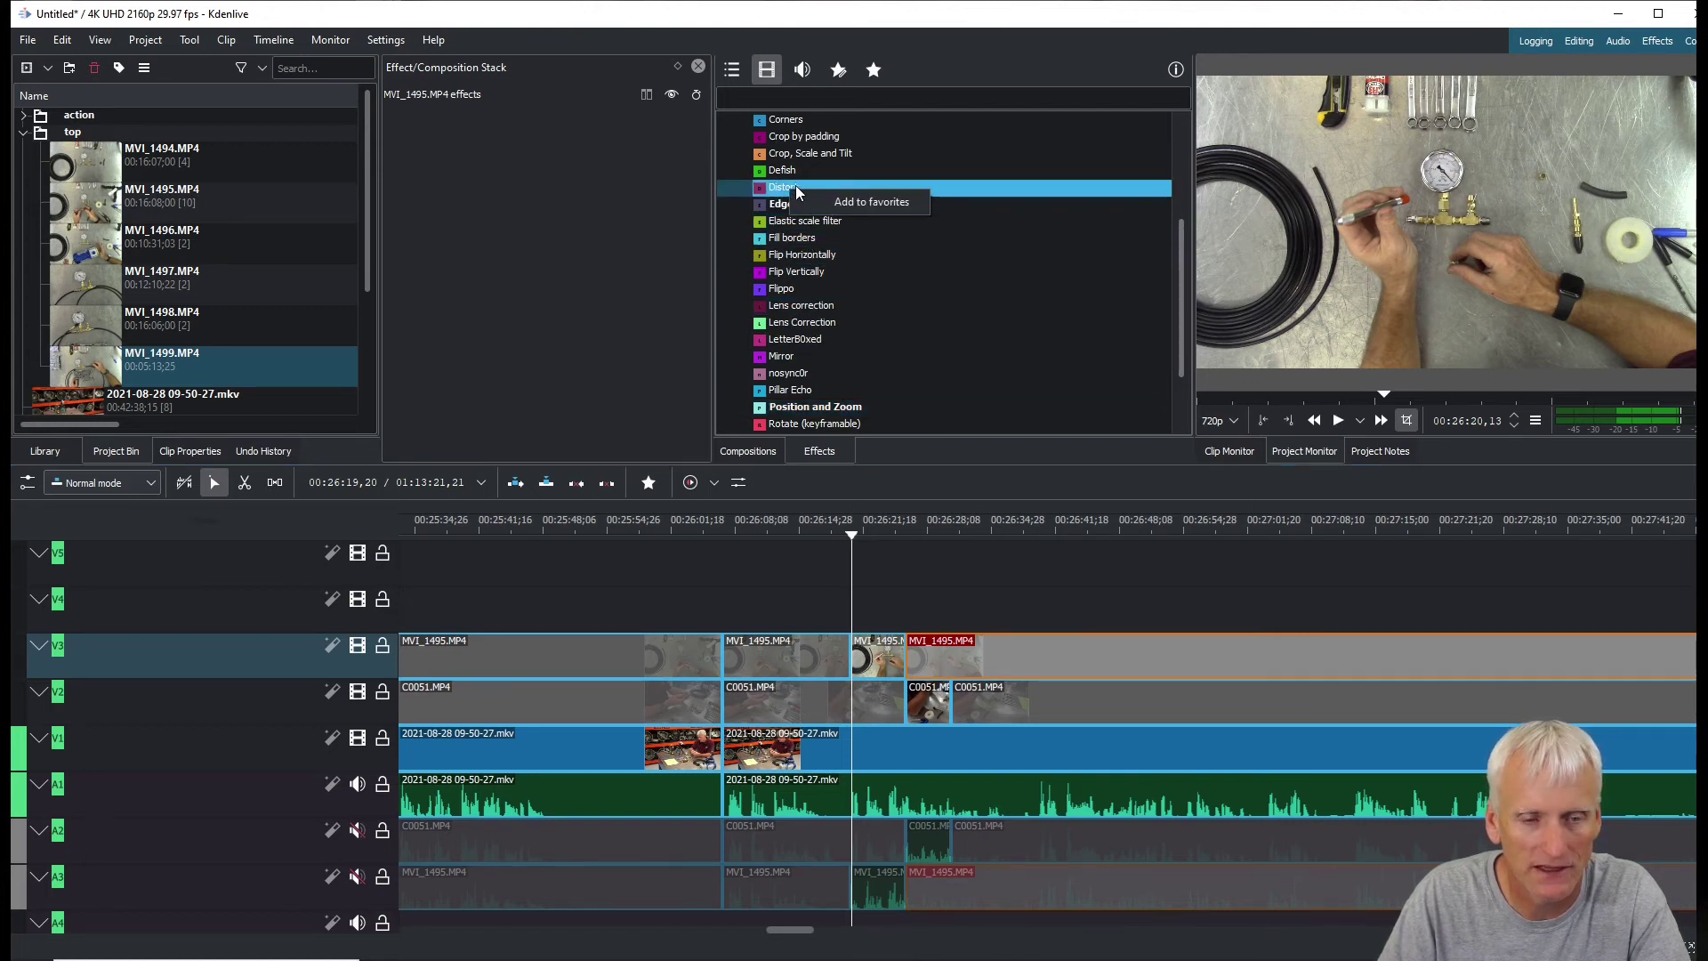
left_click(897, 650)
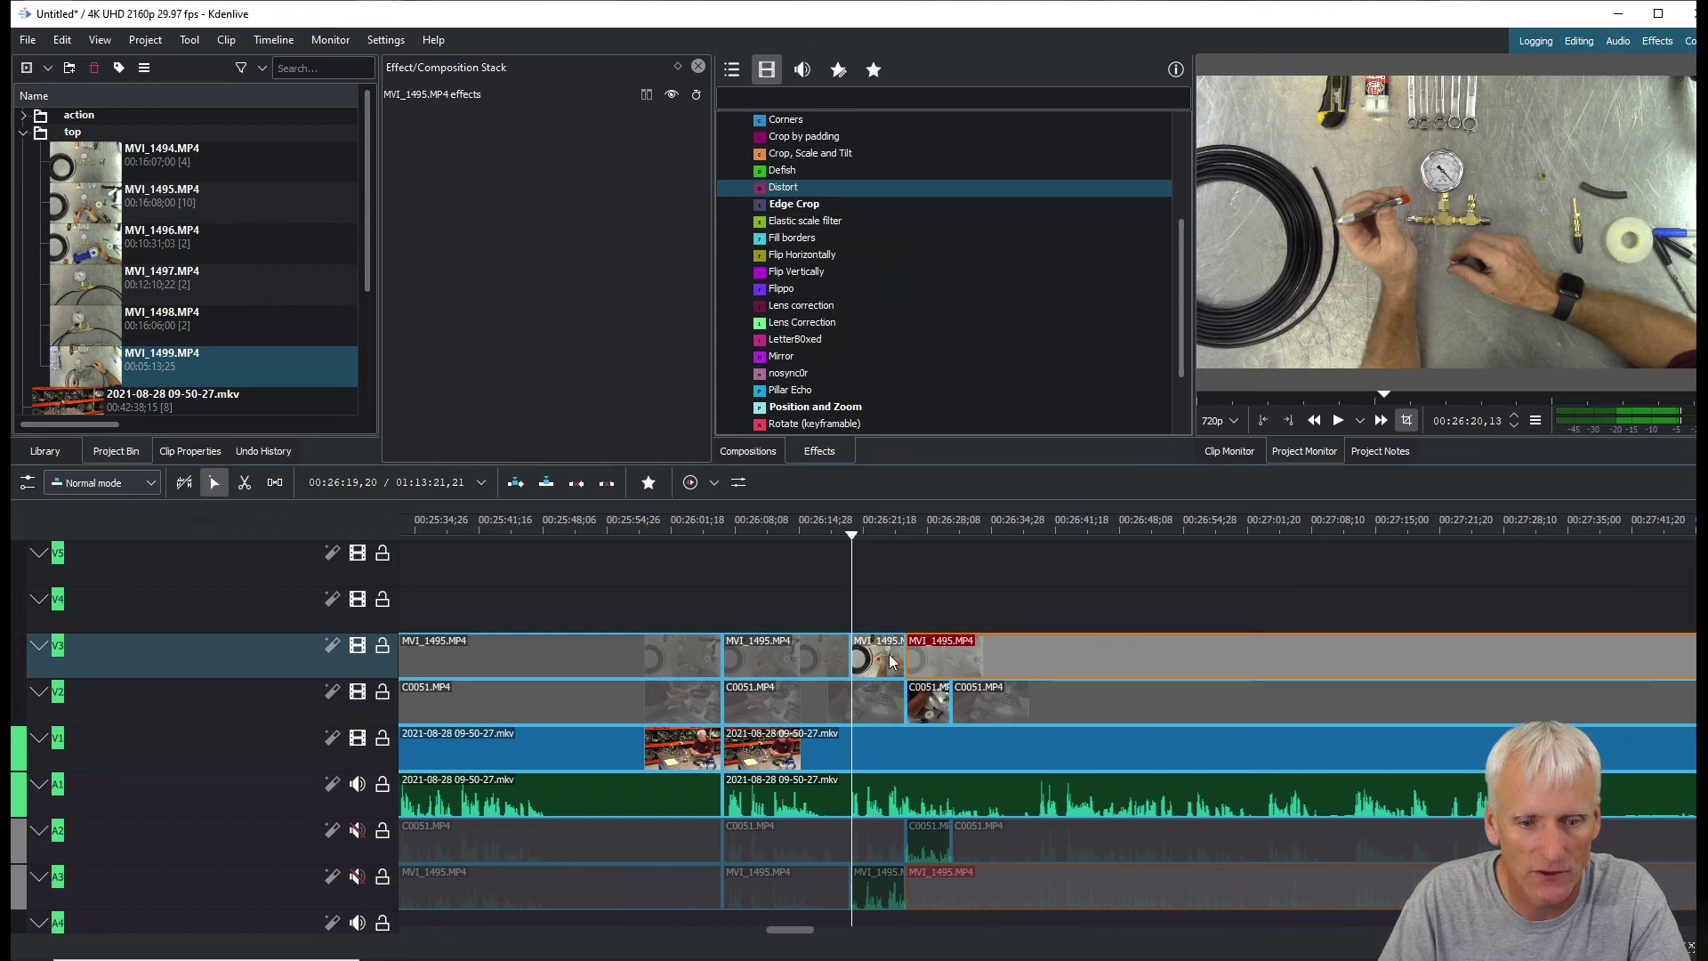
right_click(882, 653)
mouse_move(978, 619)
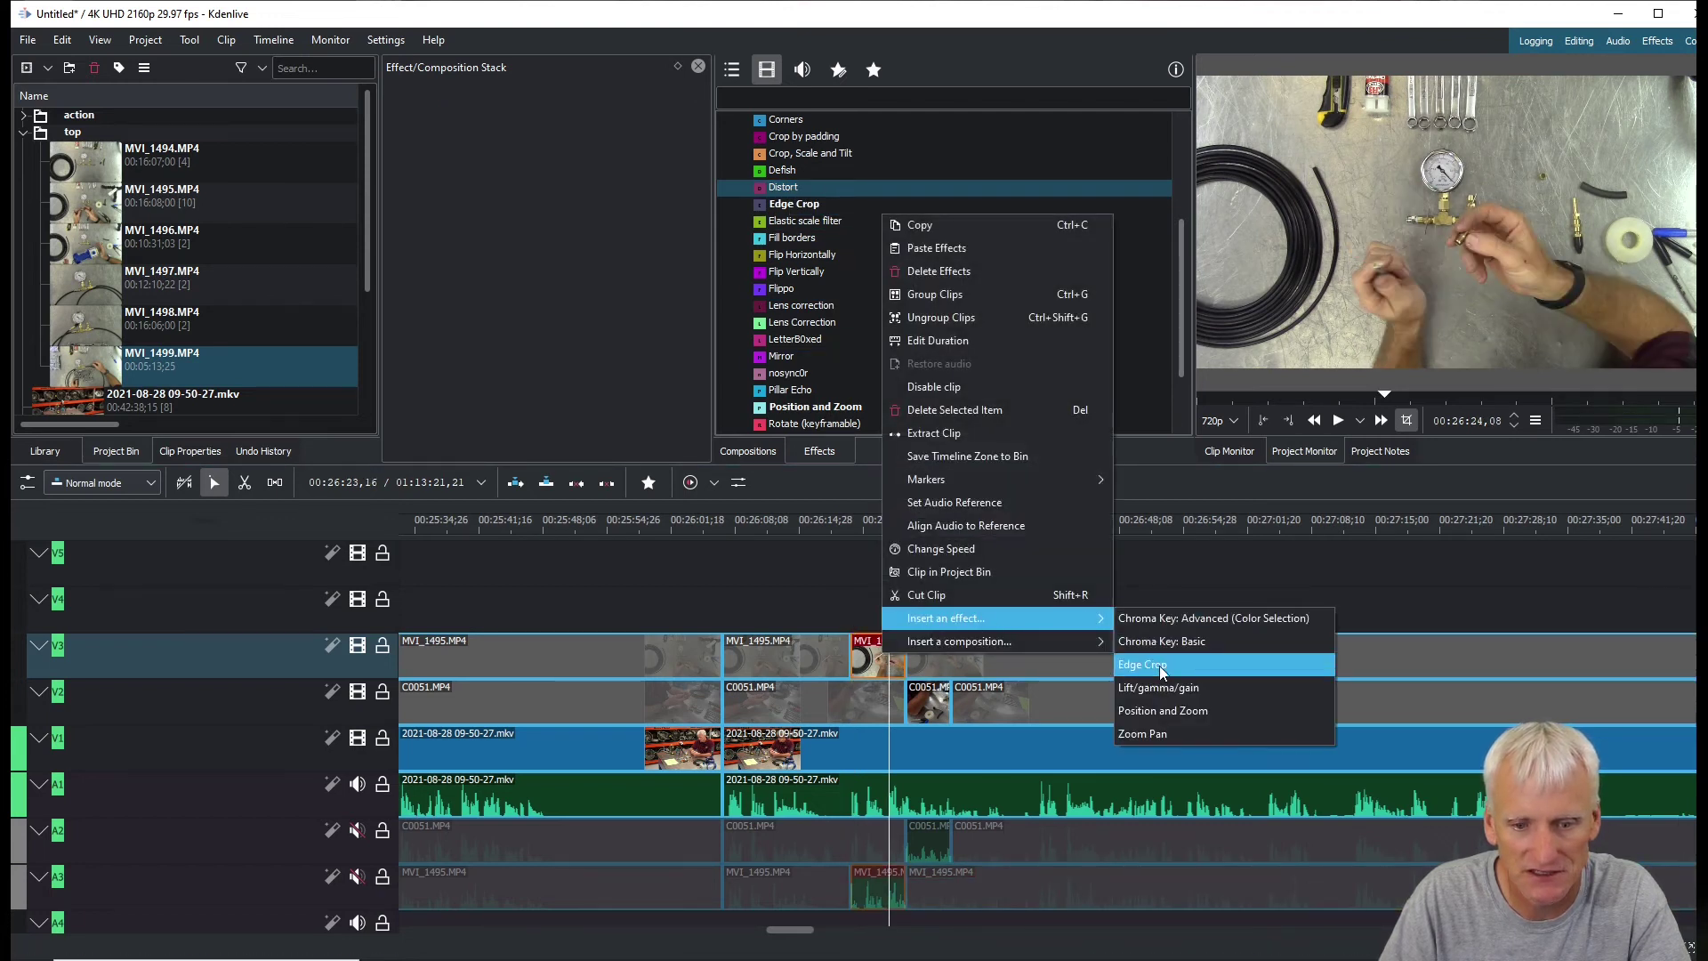
left_click(728, 217)
right_click(769, 186)
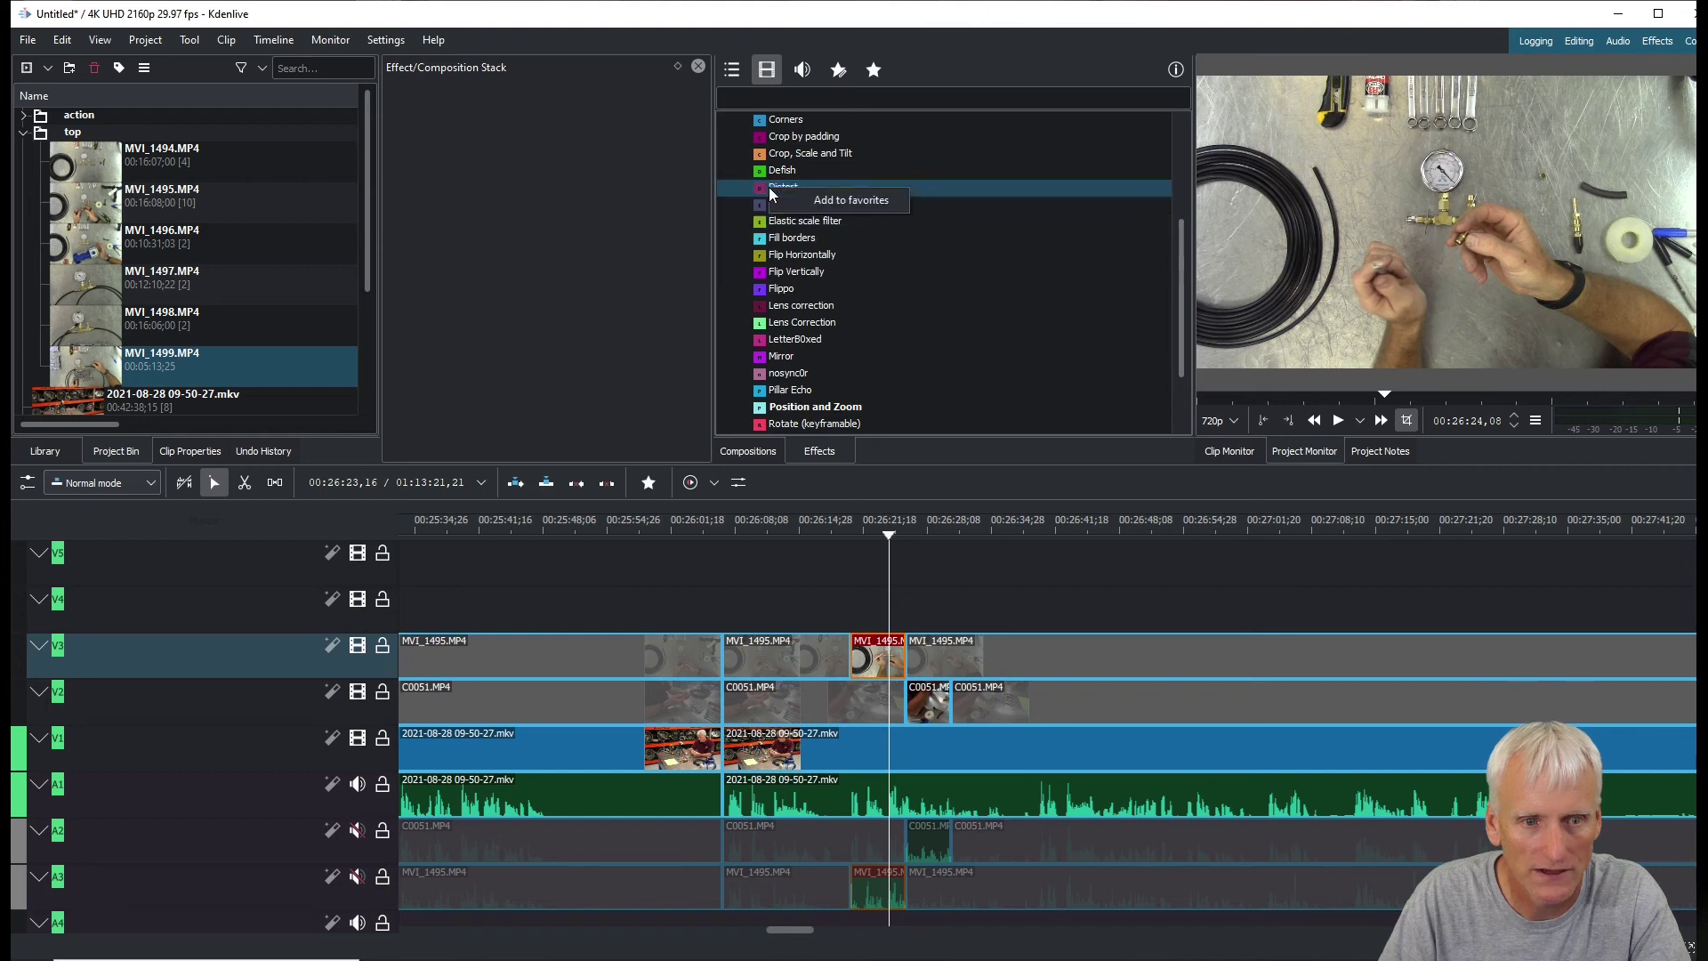
left_click(834, 202)
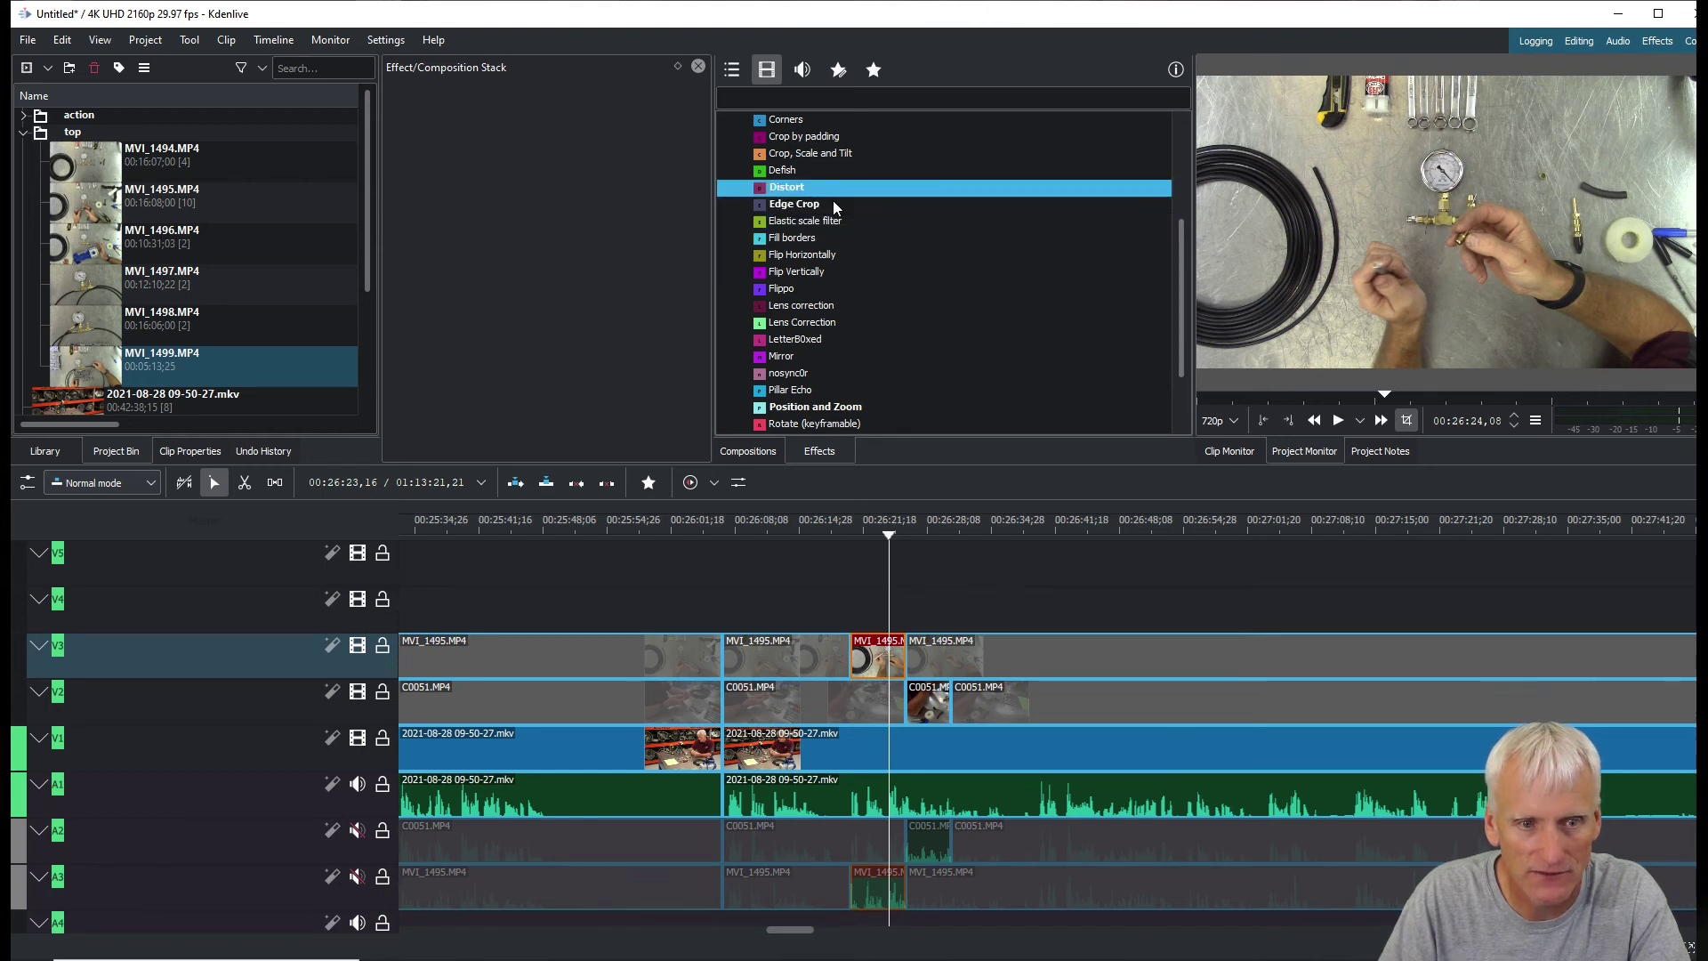
Look for Distort among the favorite effects and among the effects insertable on the enabled MVI_1495.MP4 clip
left_click(650, 487)
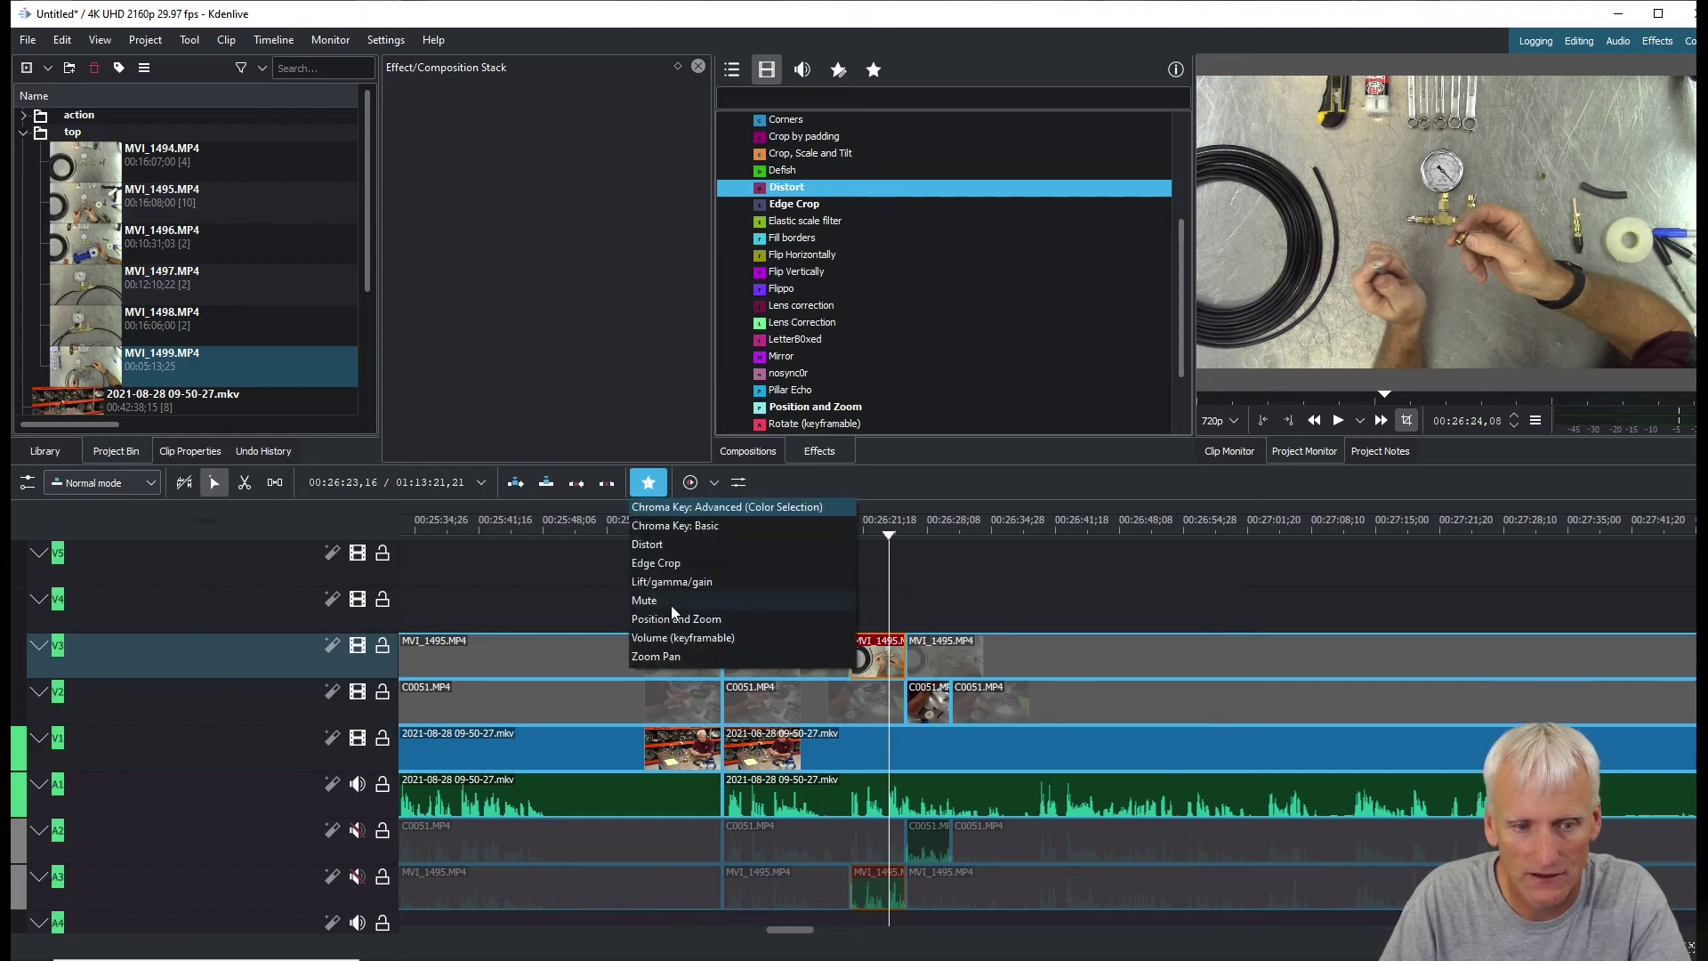
left_click(974, 582)
right_click(877, 650)
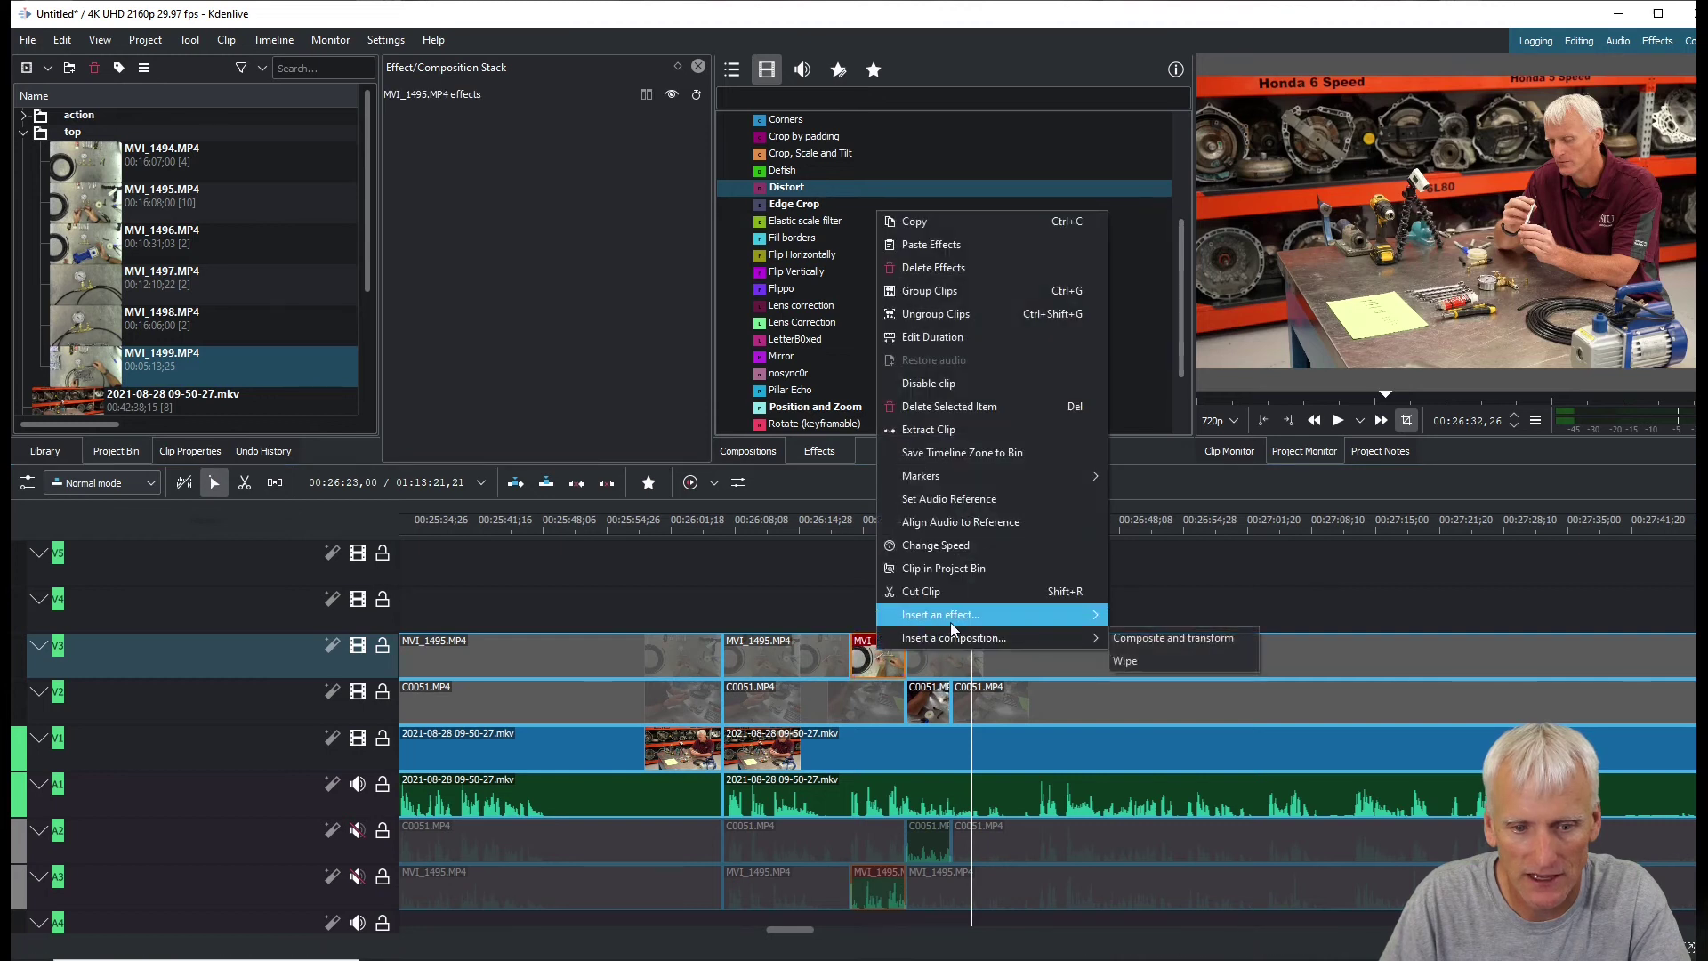
mouse_move(1024, 615)
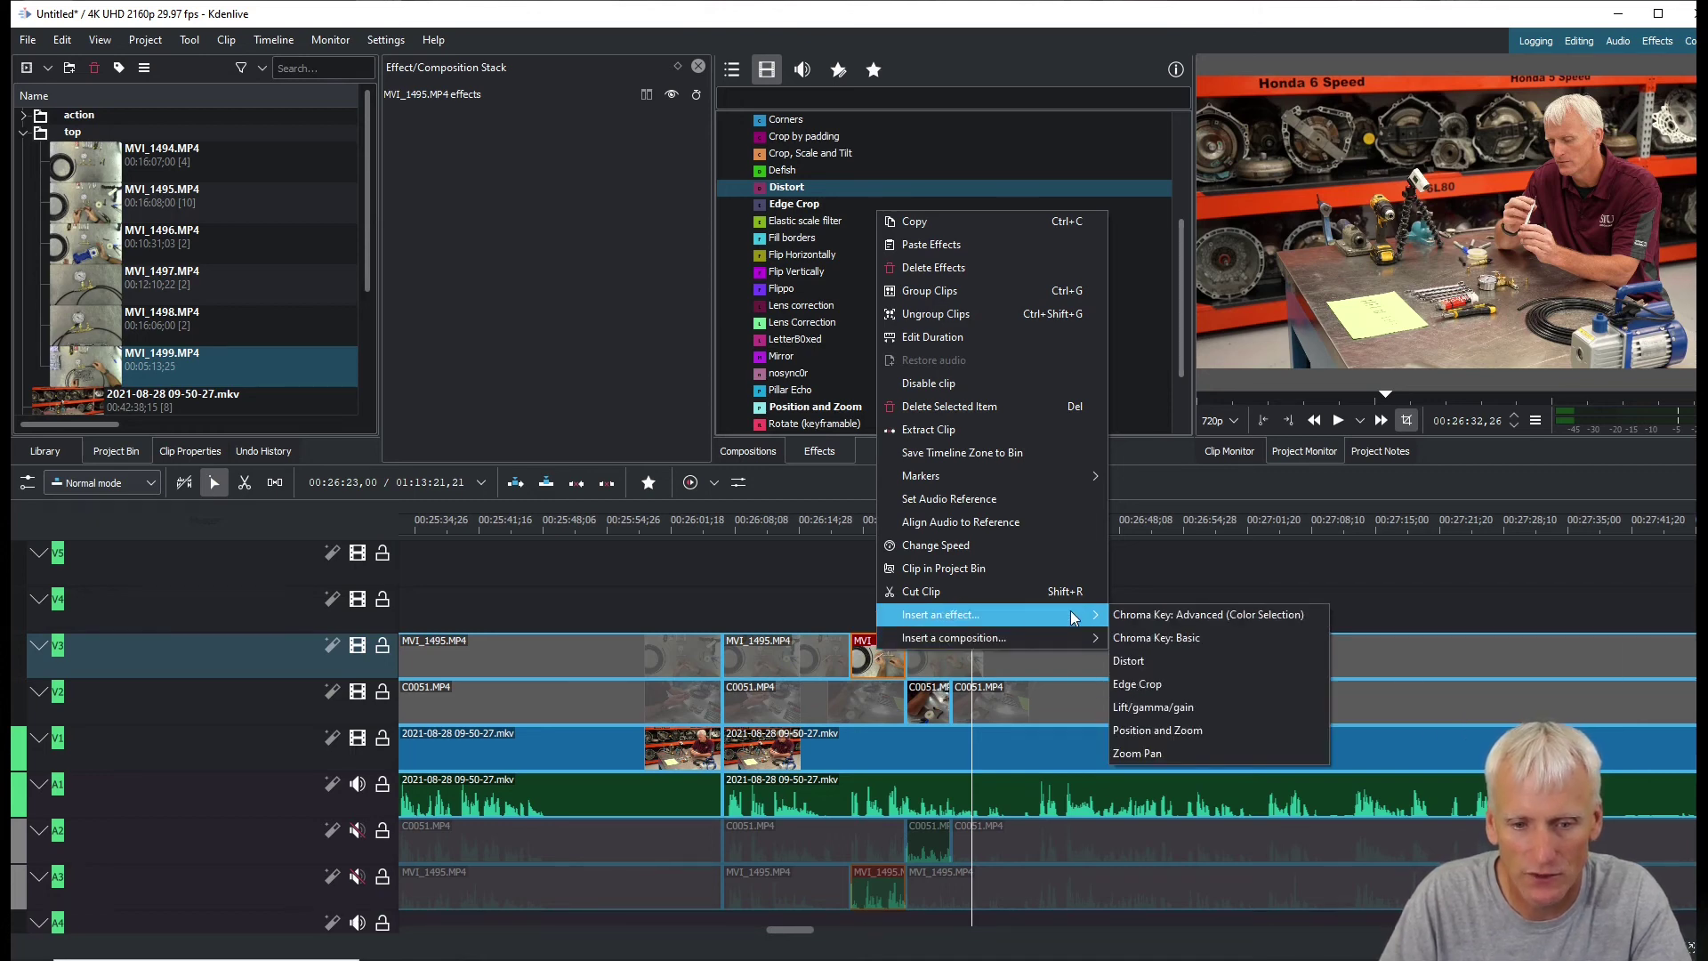
left_click(859, 669)
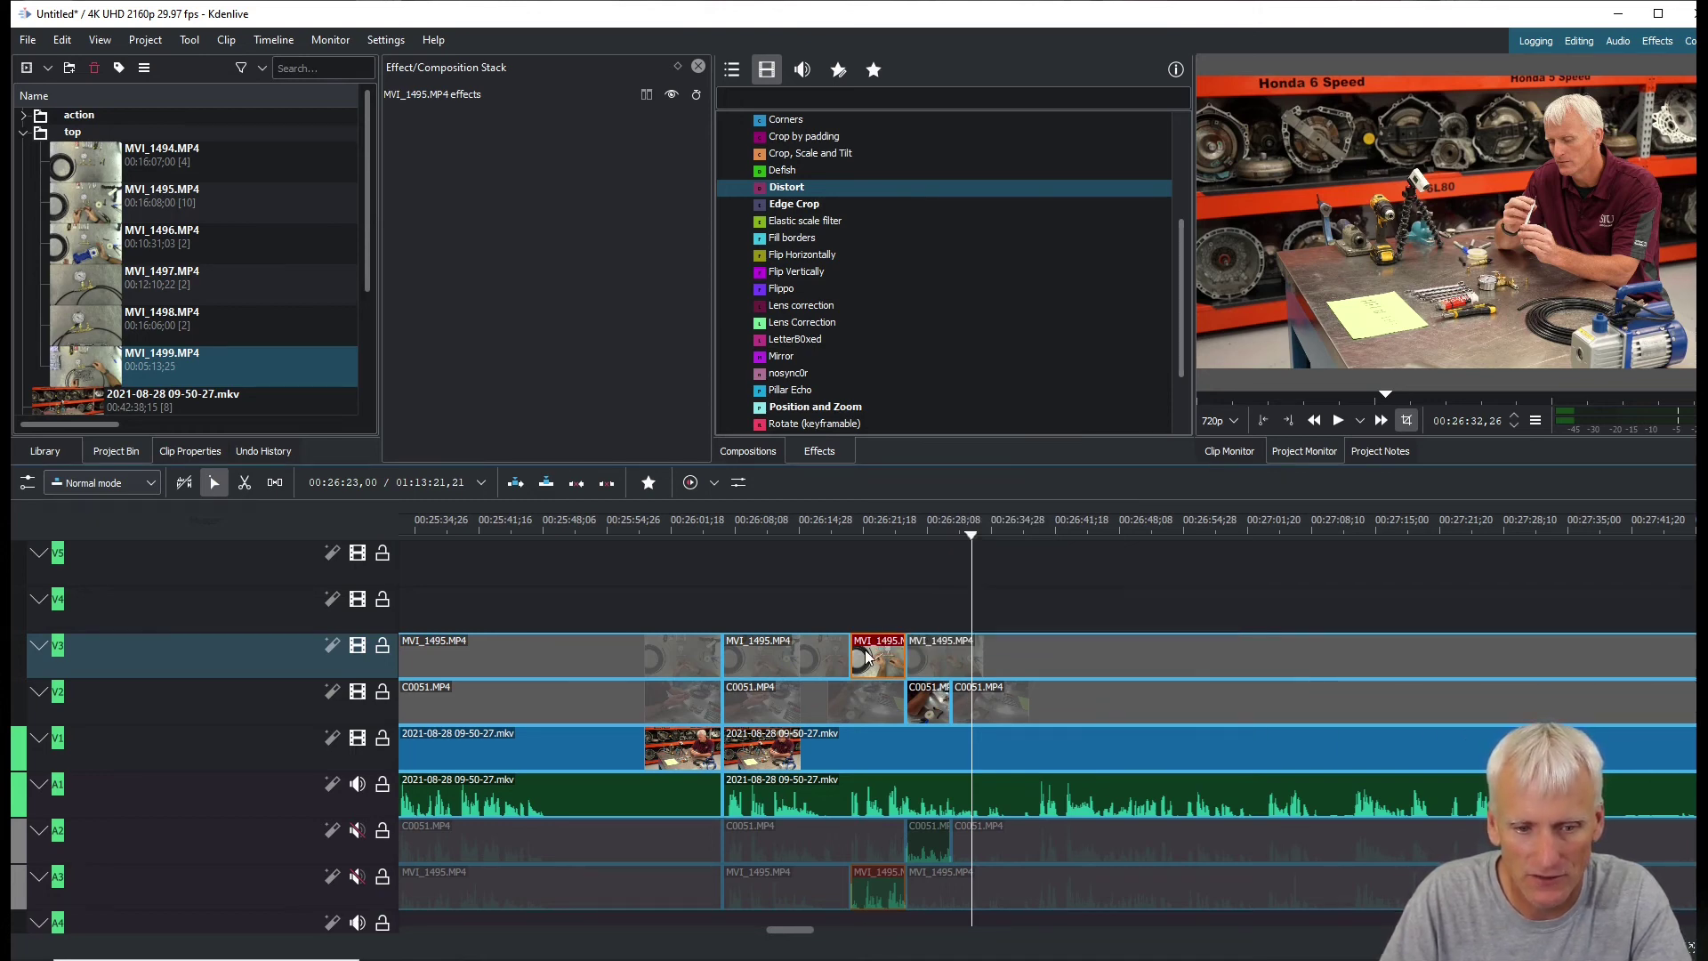
Insert the Distort effect on the short enabled C0051.MP4 clip on V2
right_click(925, 703)
mouse_move(984, 678)
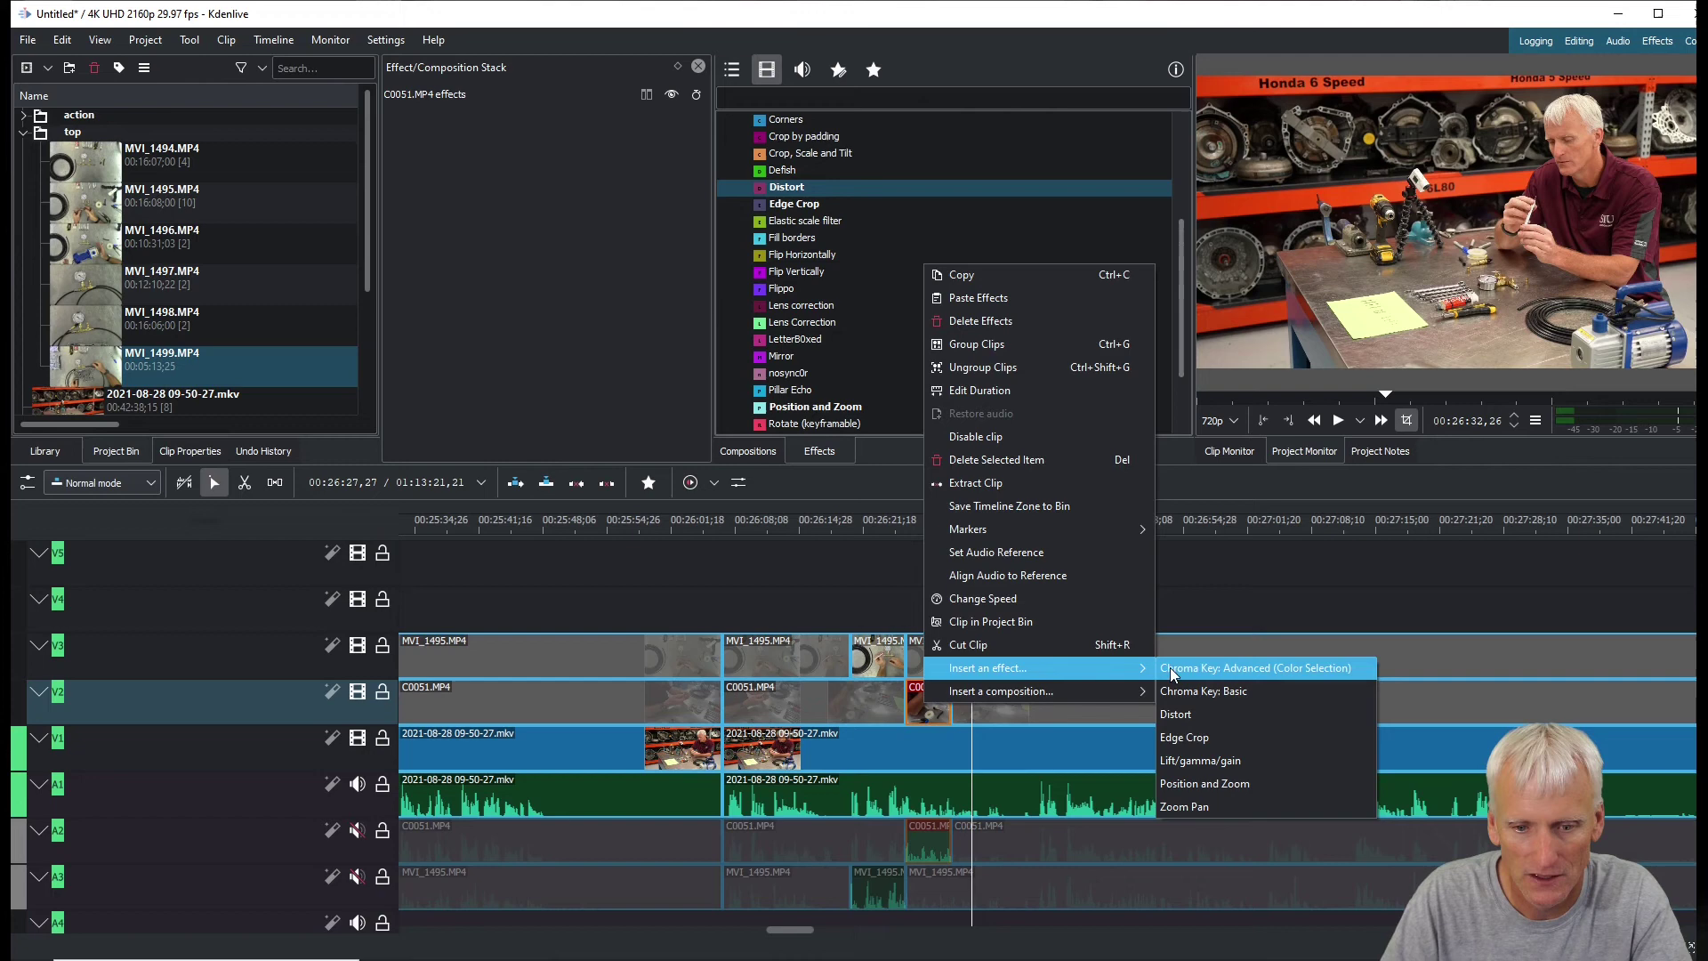
left_click(1180, 716)
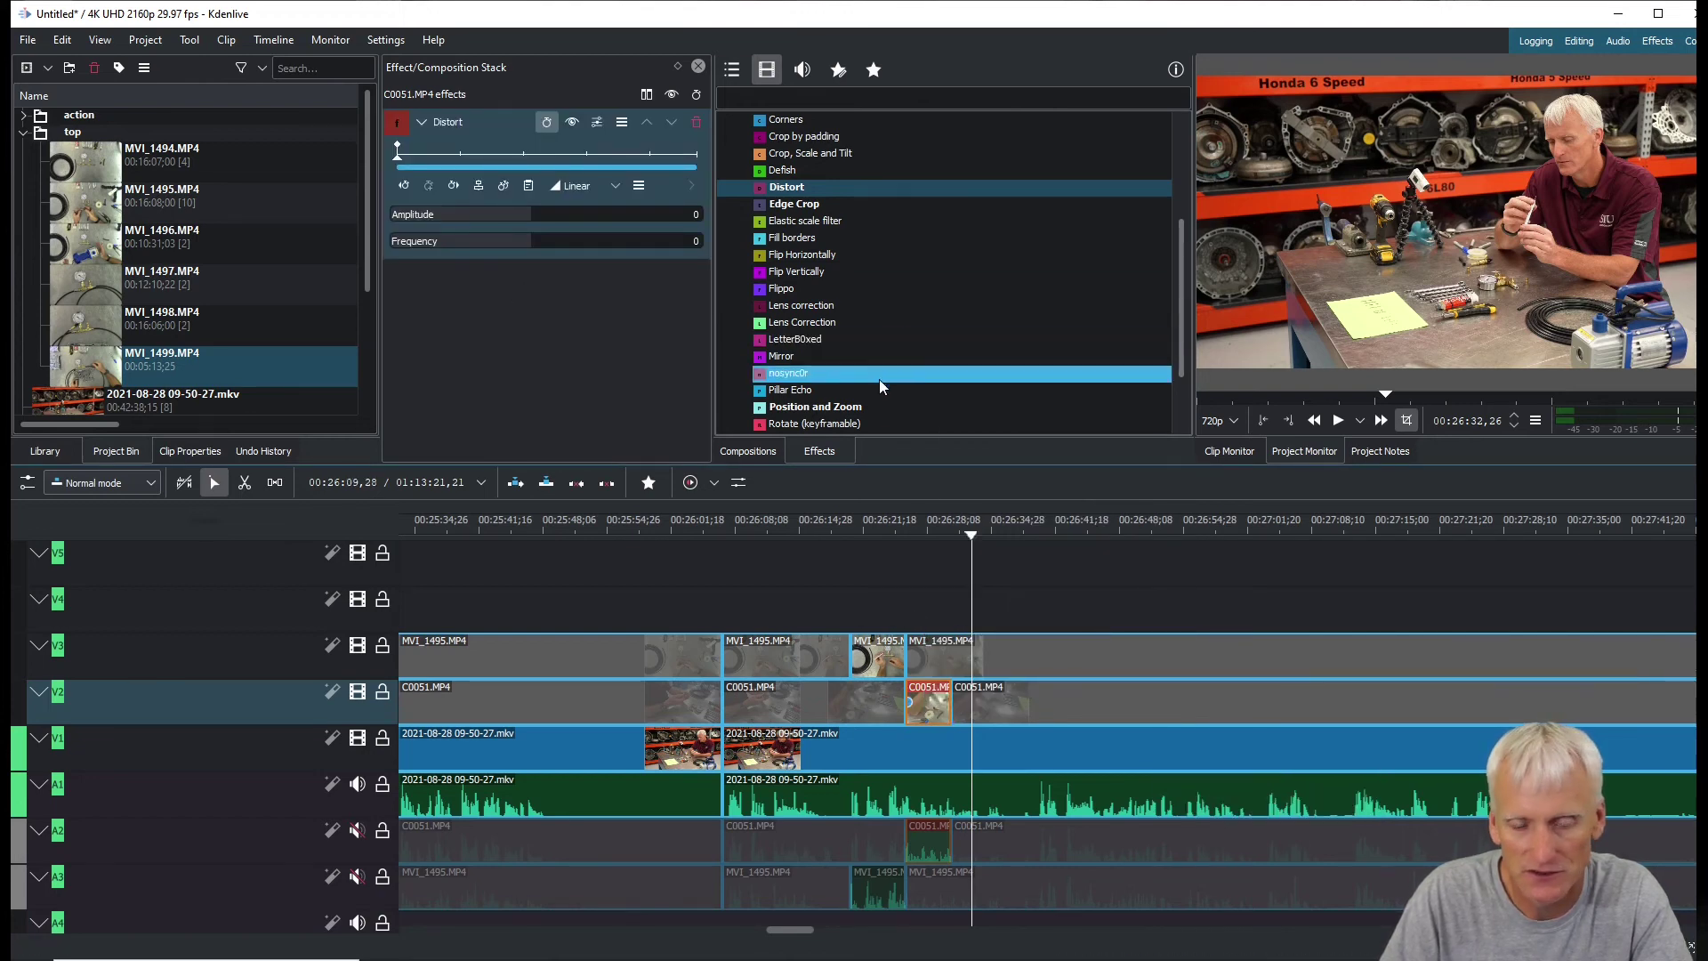
Preview the C0051.MP4 clip at 00:26:27,24 and set its Distort amplitude to 616 and frequency to 868
left_click(920, 532)
key("space")
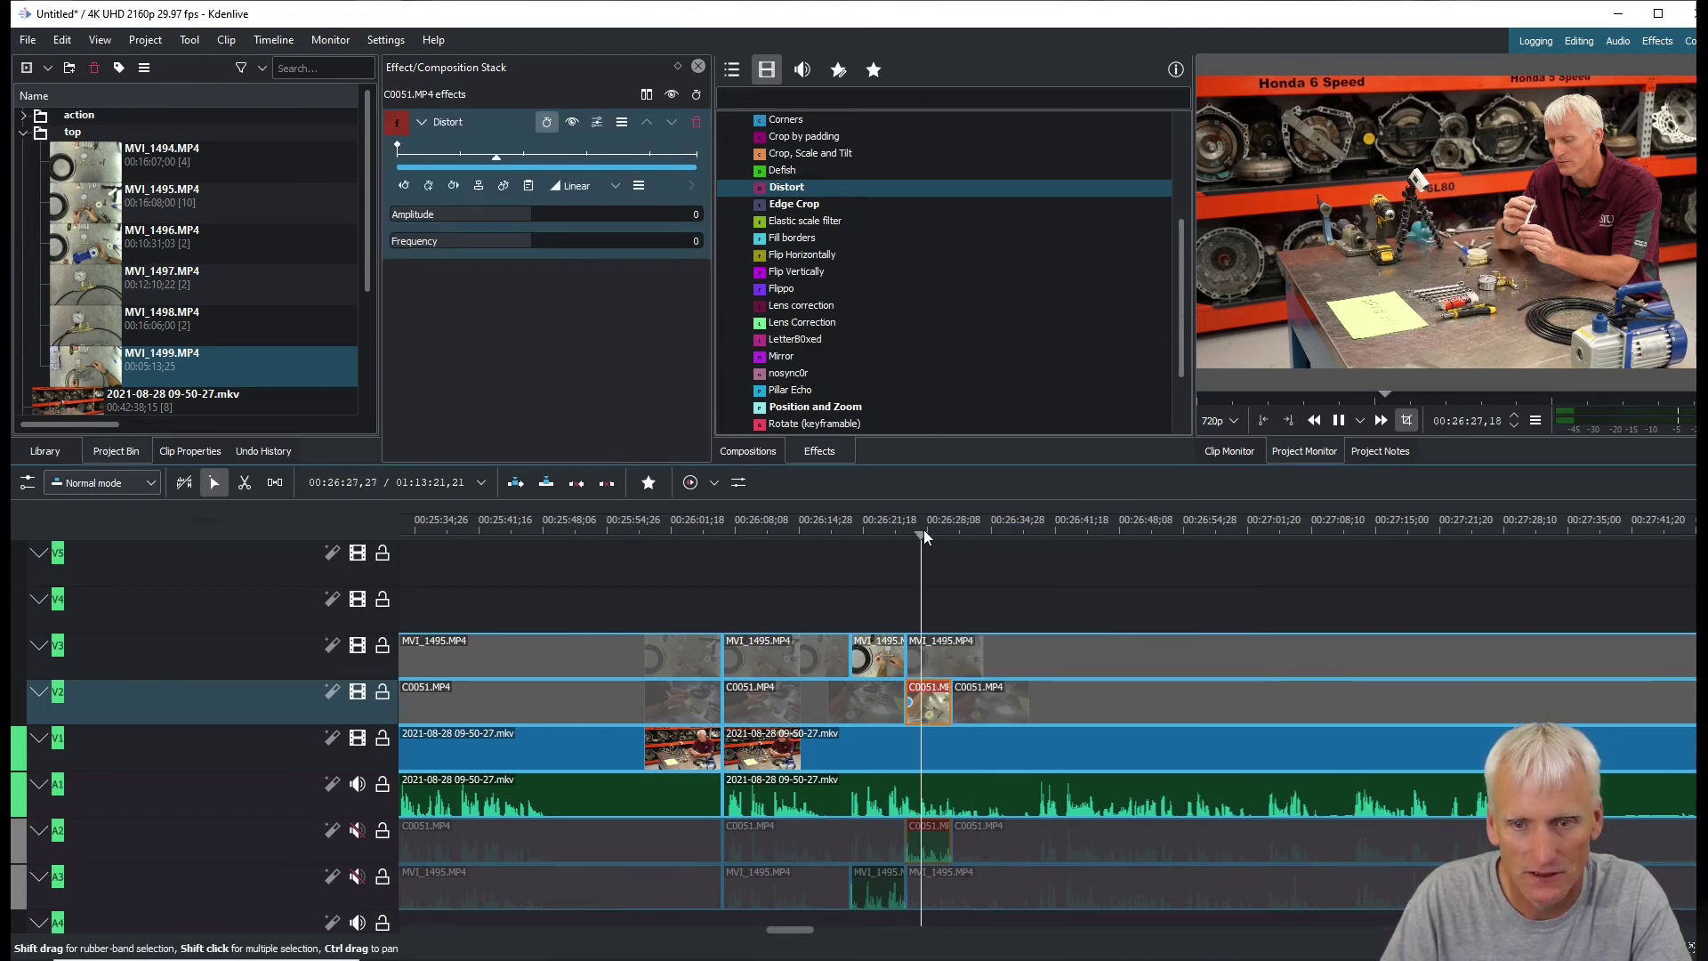
key("space")
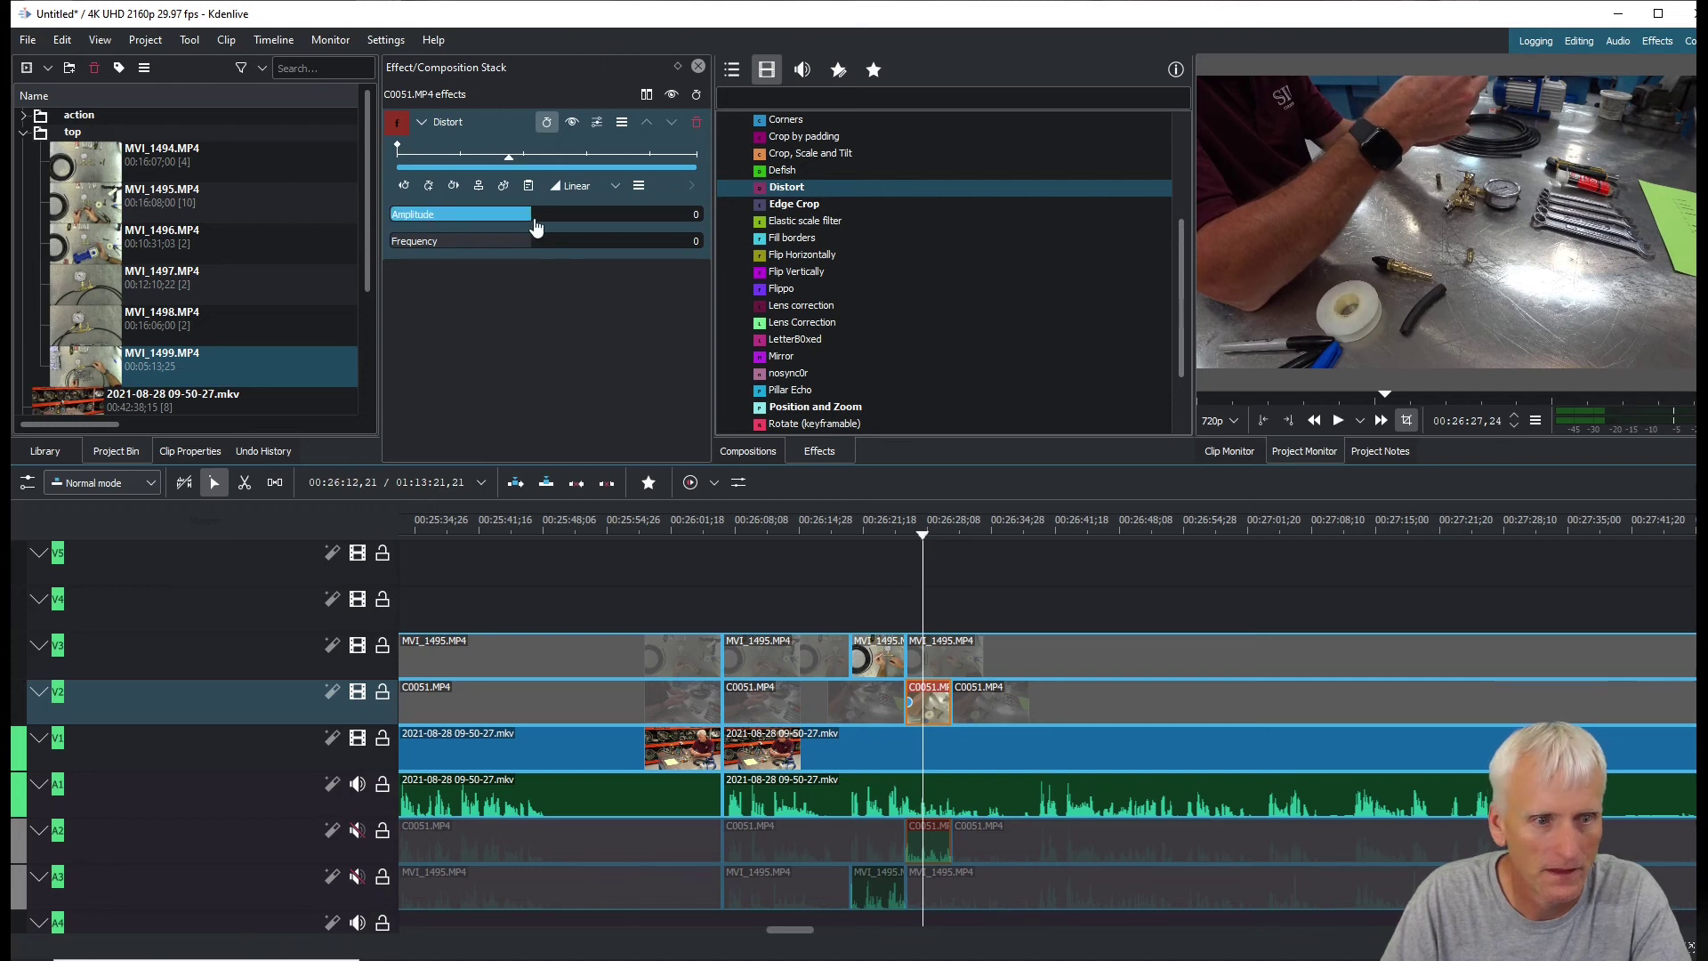
left_click_drag(538, 222, 595, 222)
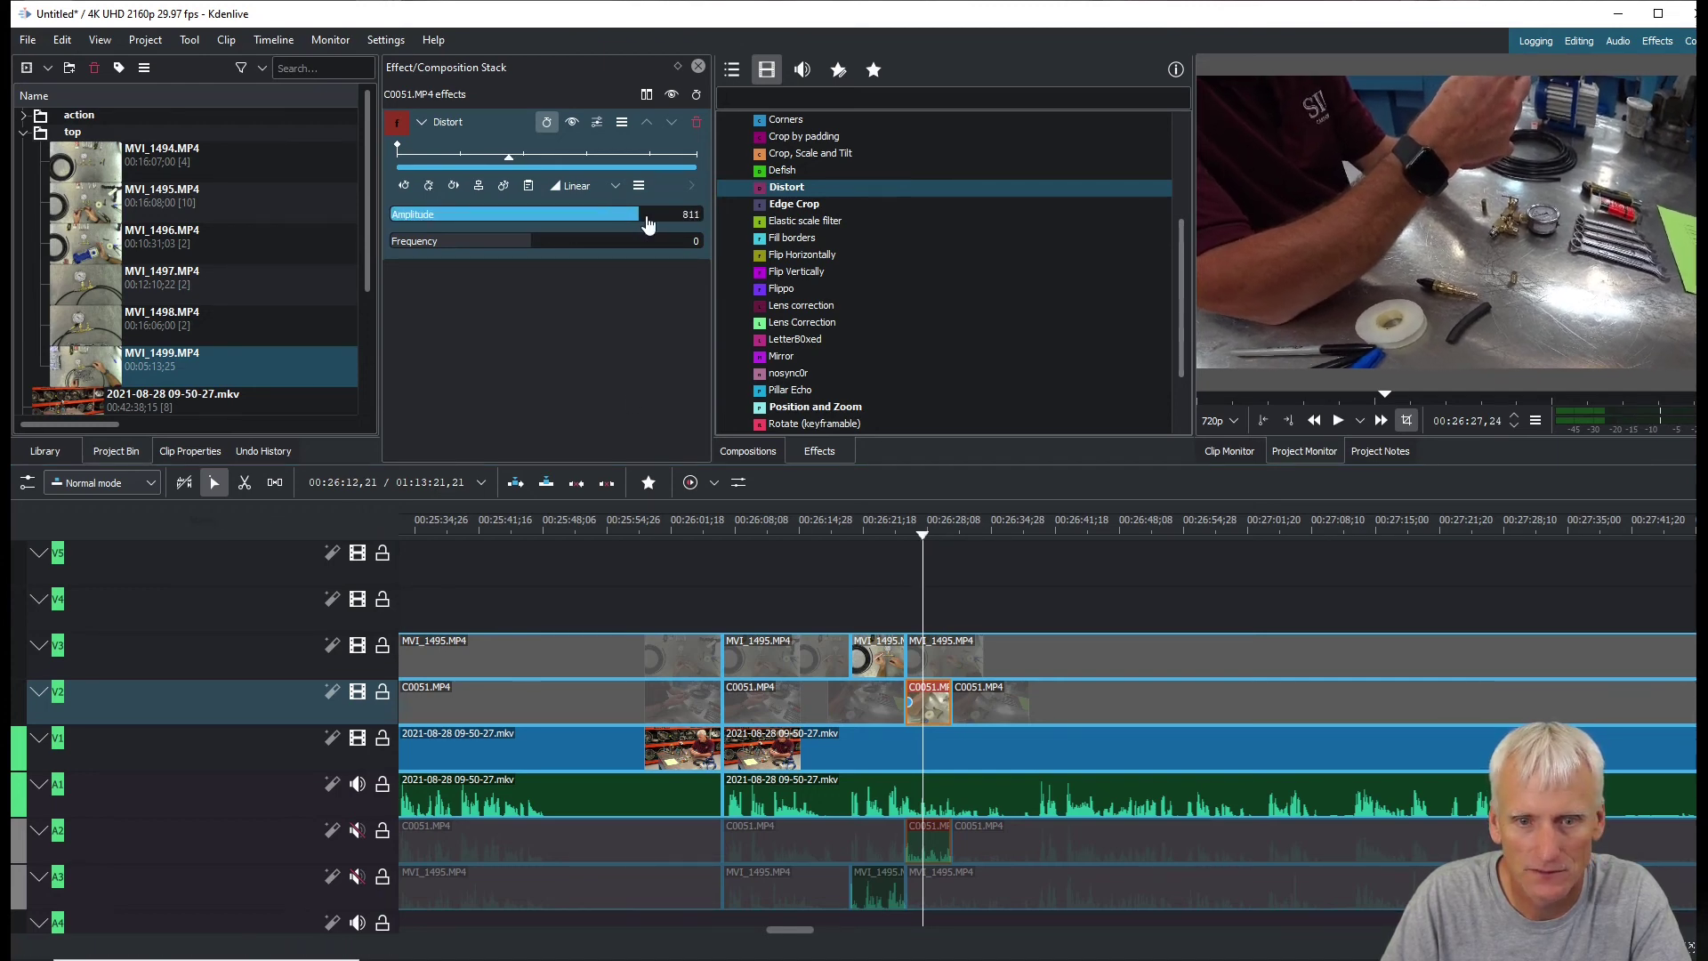
left_click_drag(553, 250, 590, 240)
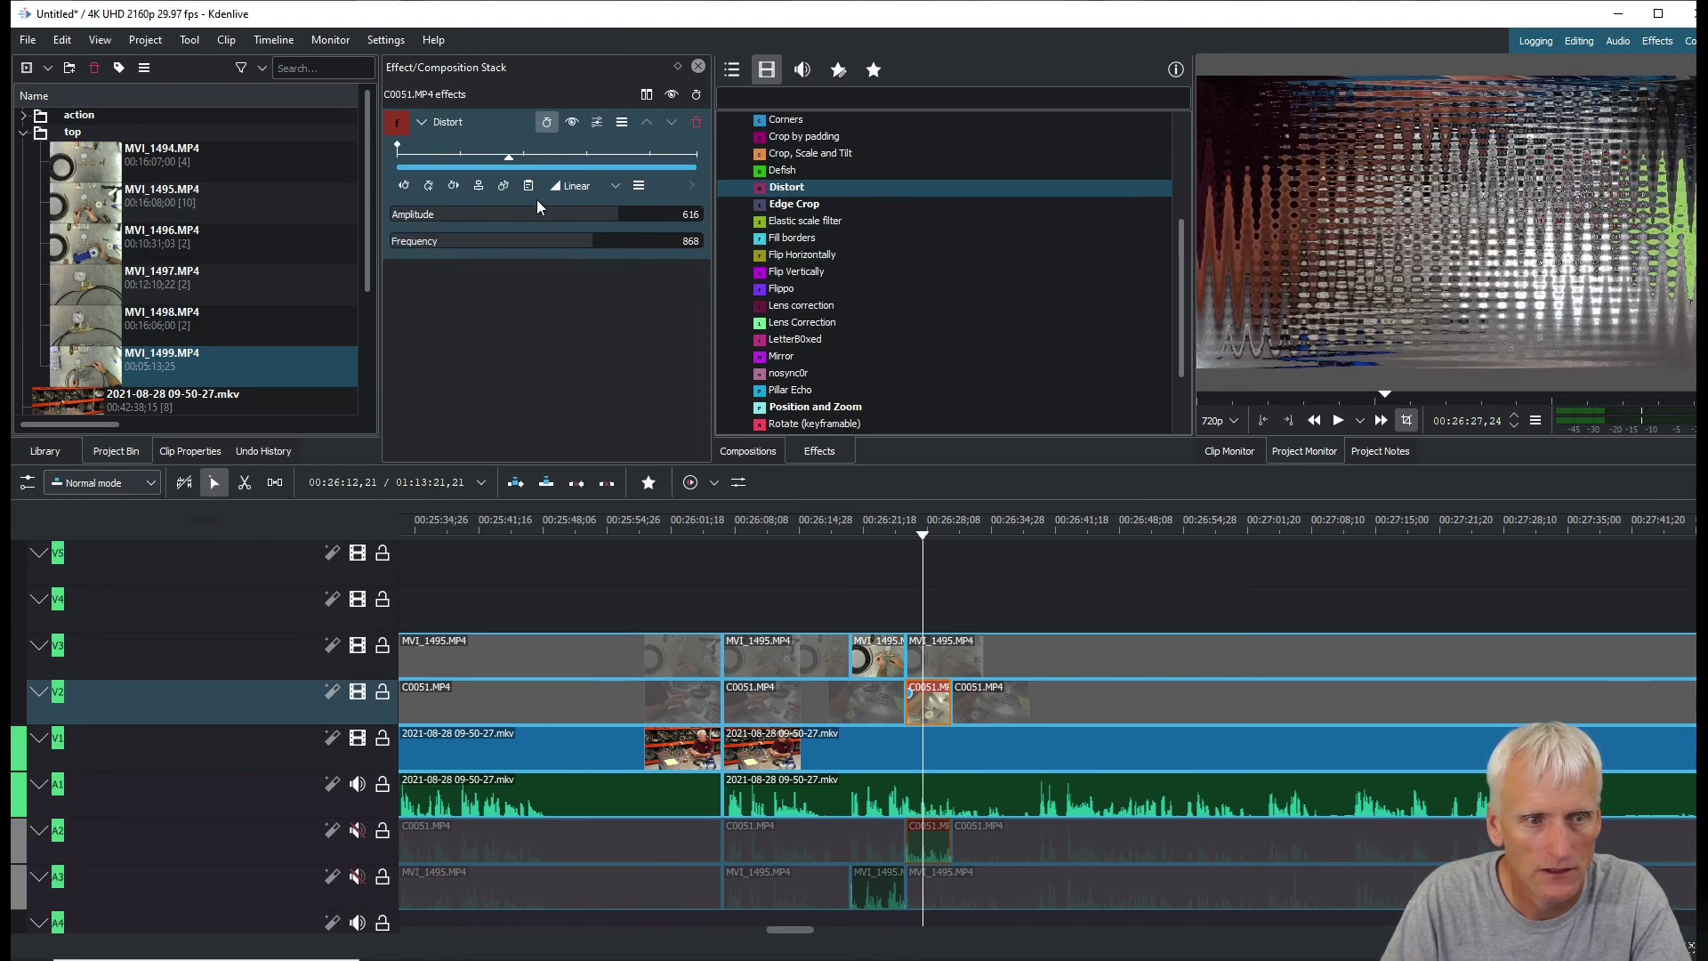
Add a Distort keyframe at 00:26:28,02 and set the first keyframe's amplitude to about 252
key("space")
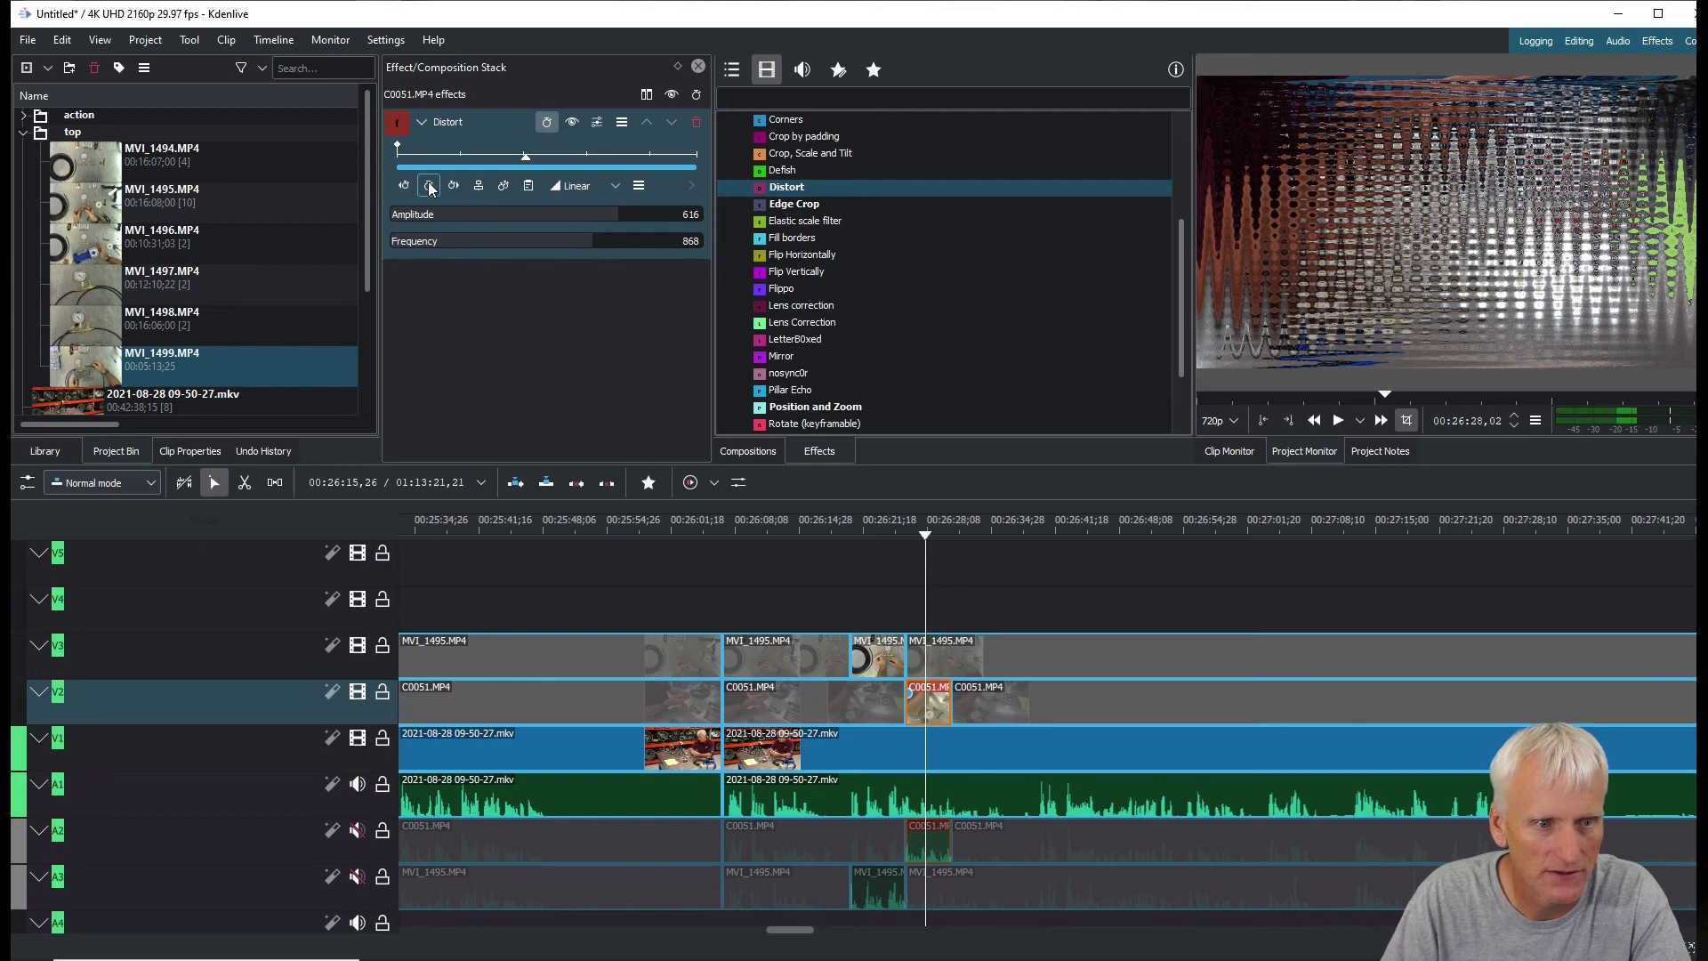
left_click(429, 187)
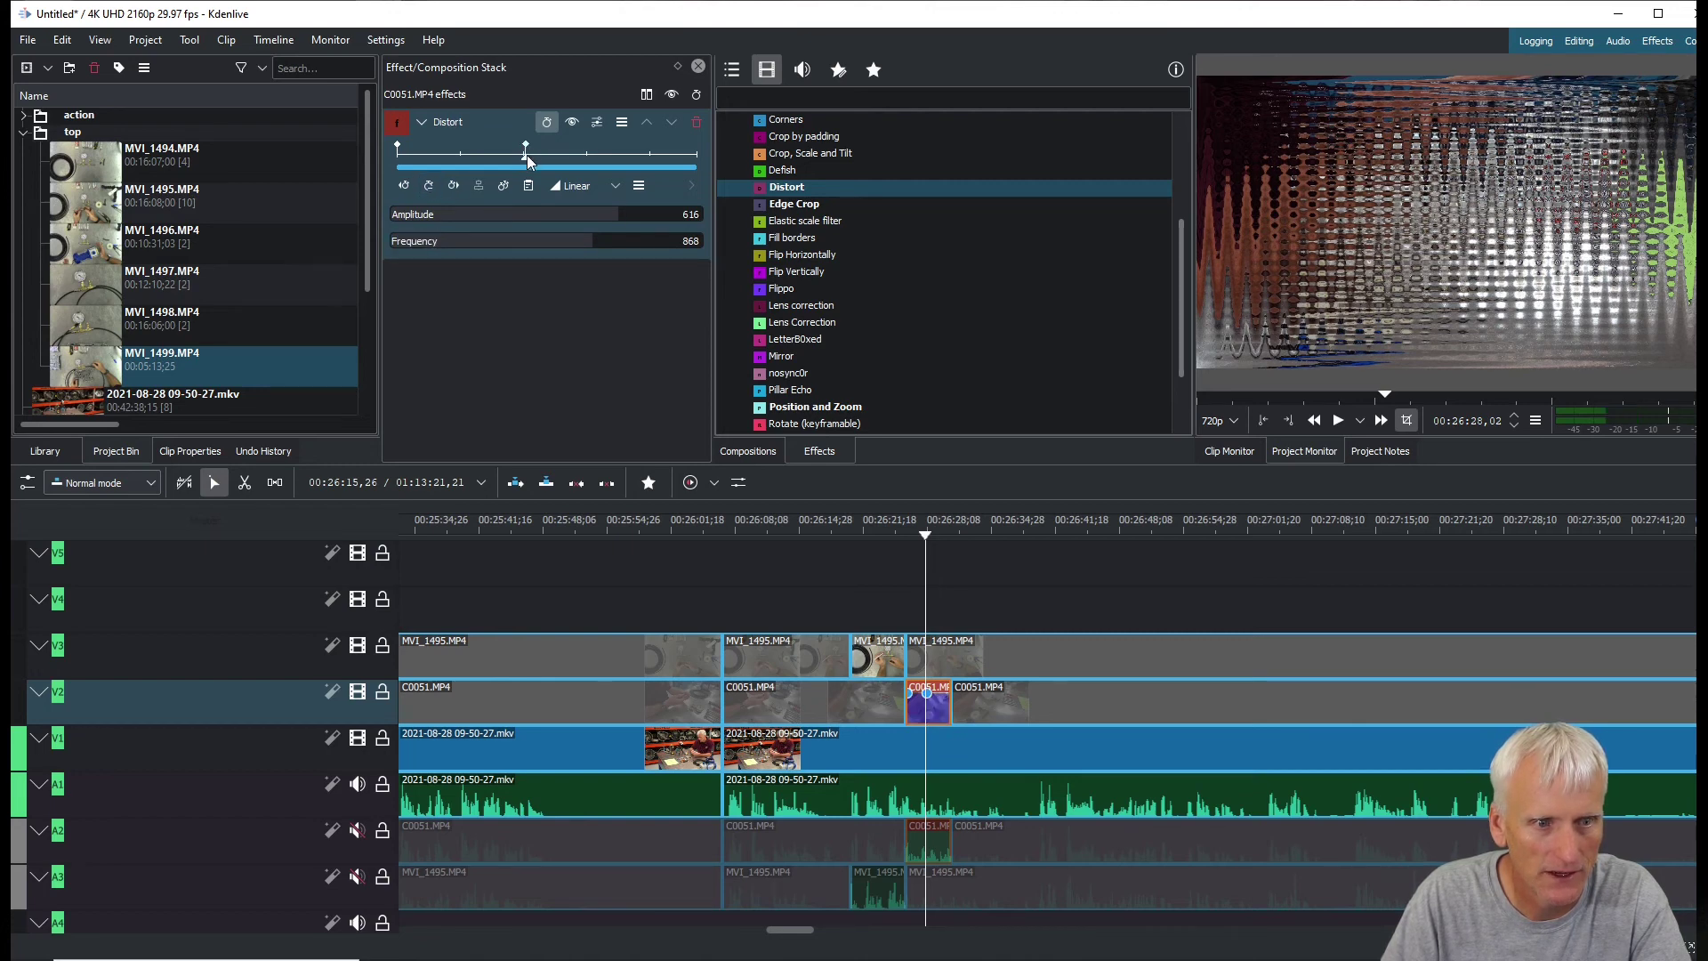
left_click(397, 146)
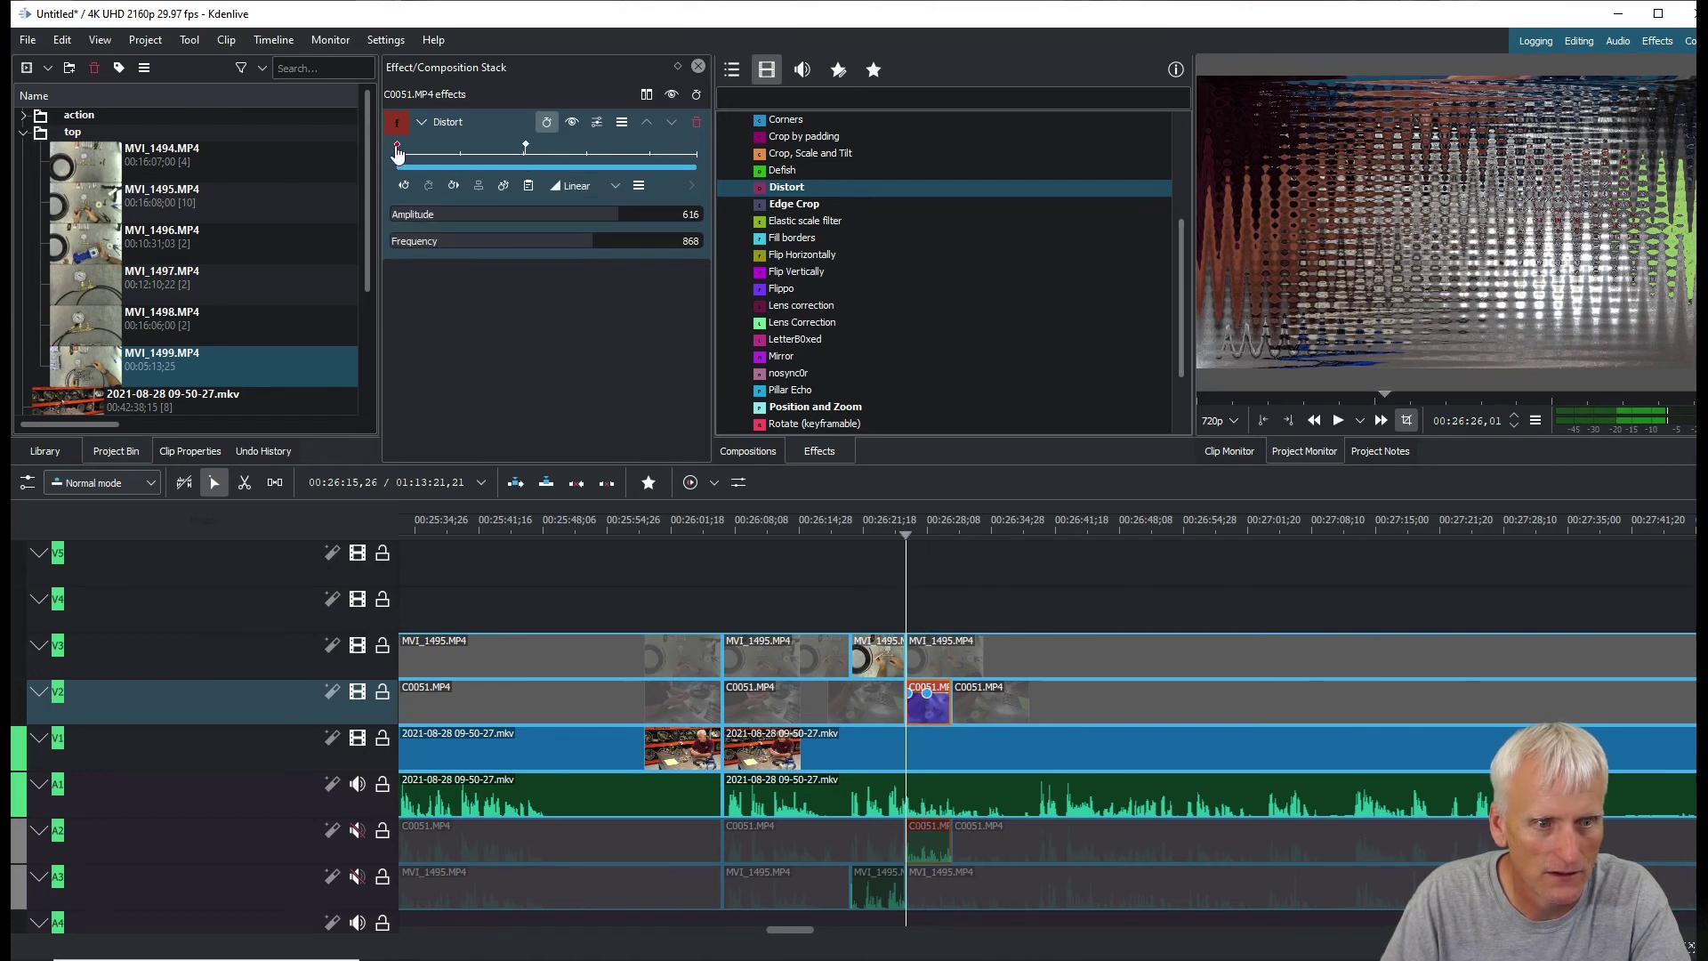
left_click(605, 219)
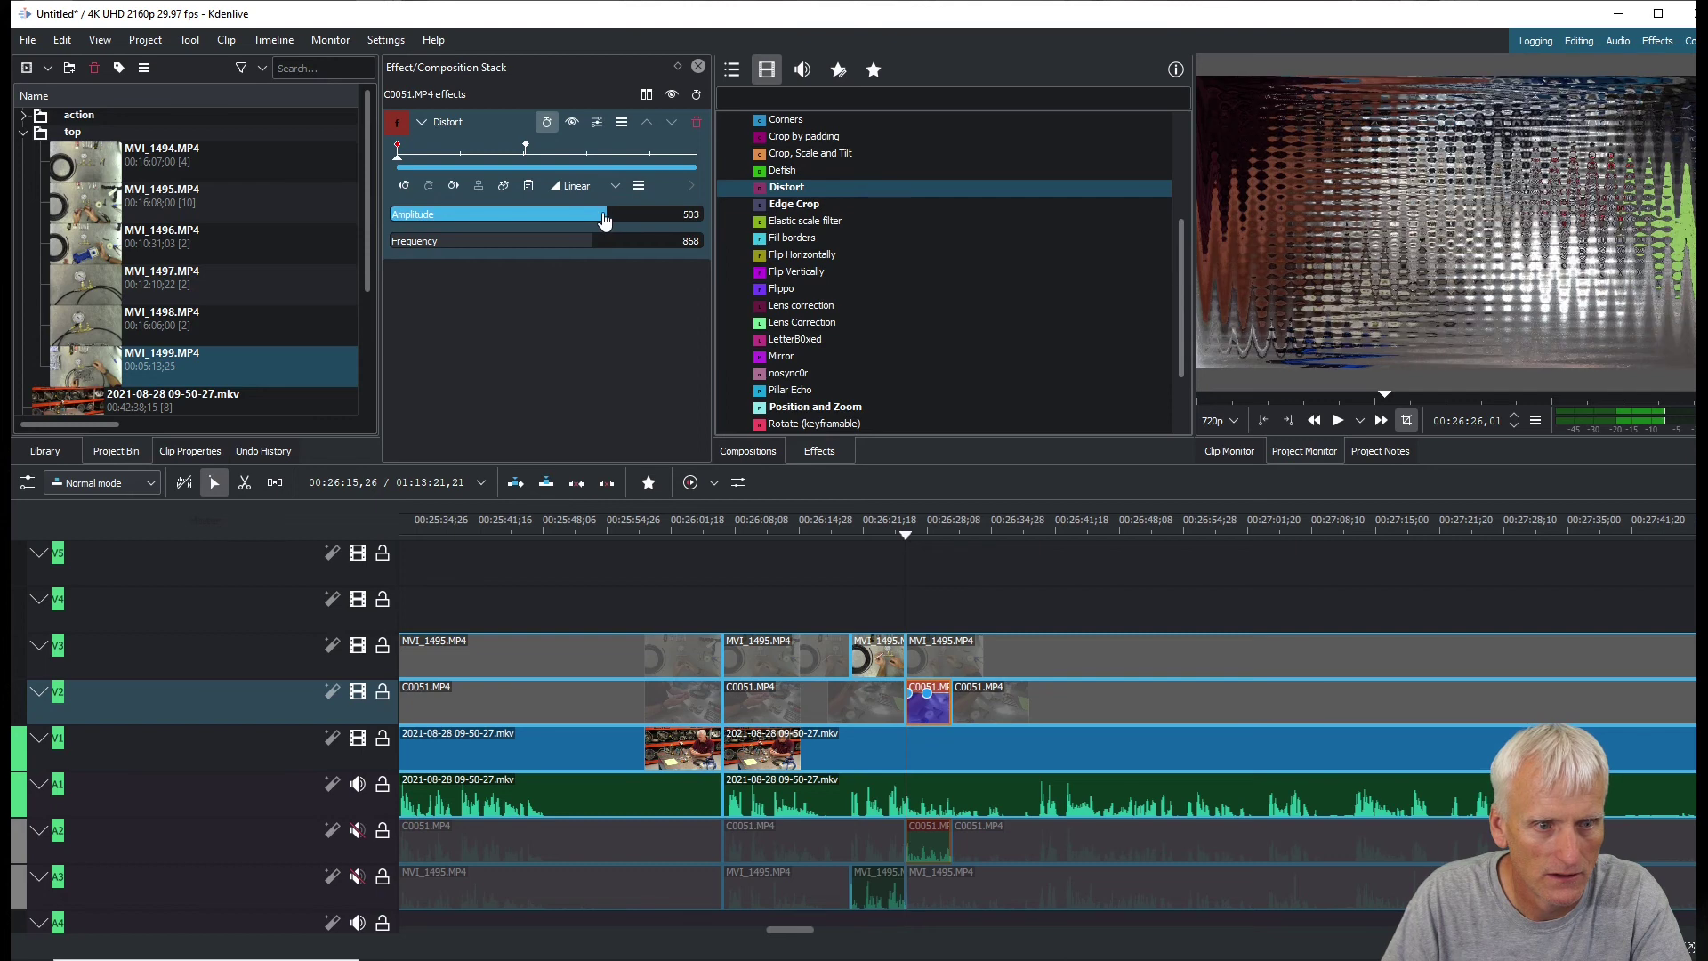
left_click_drag(605, 219, 574, 227)
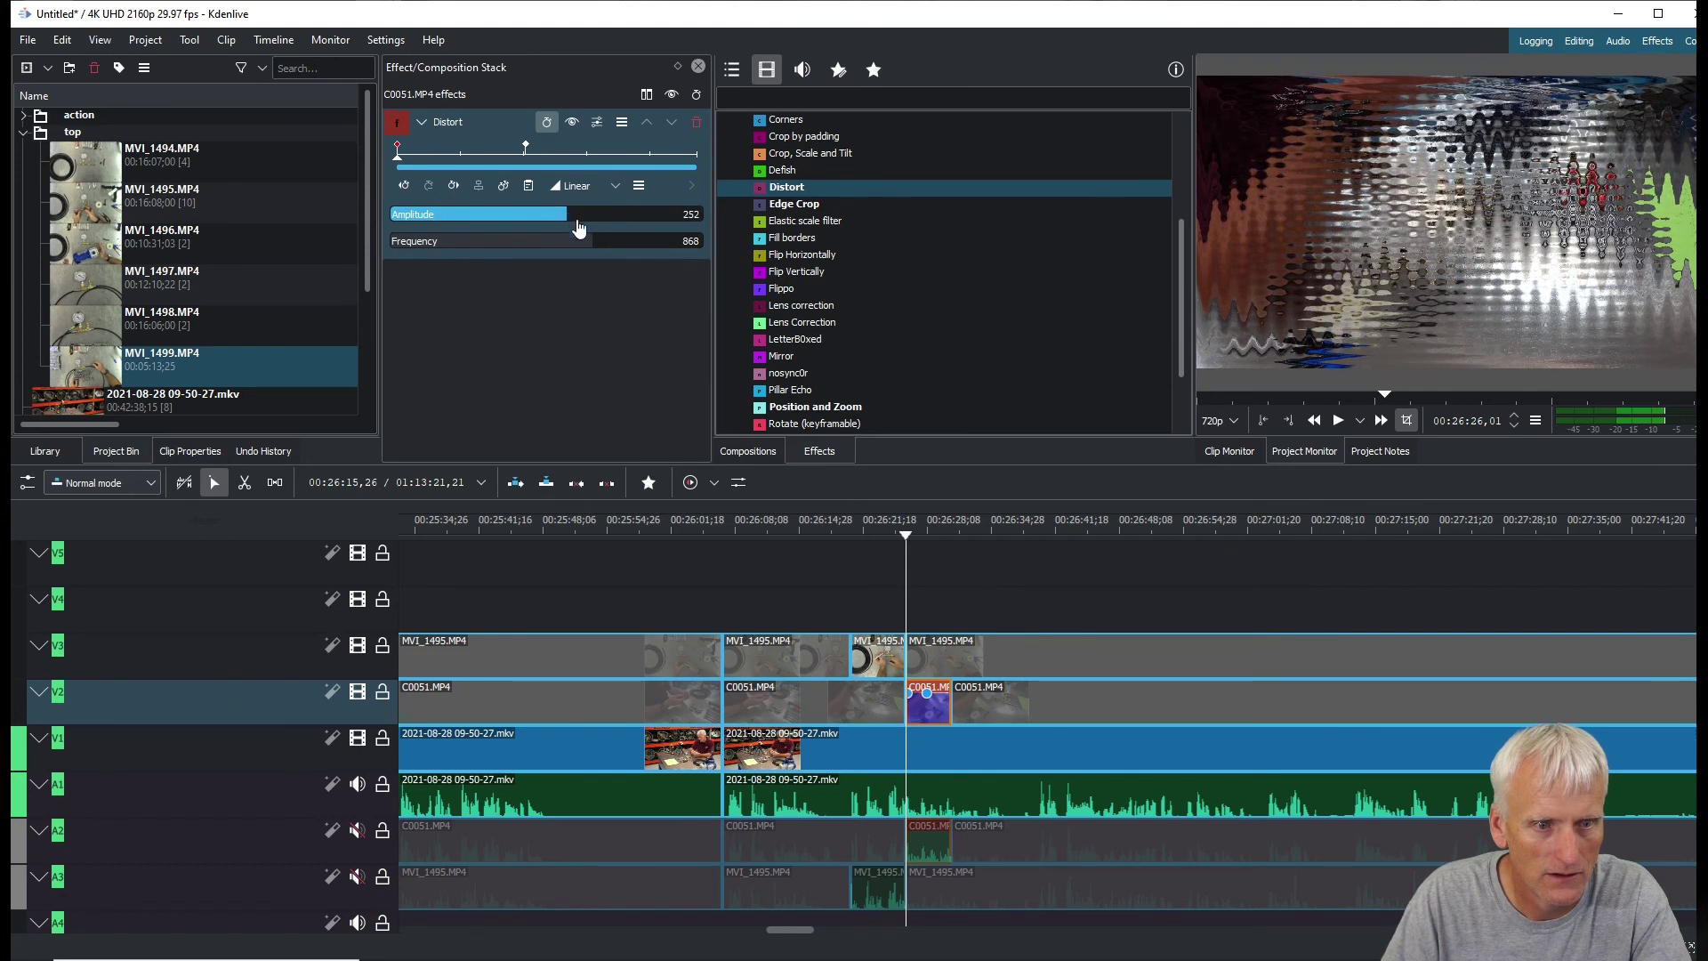
Set the first Distort keyframe's frequency to 453 and play back the short C0051.MP4 clip on V2 past its end
left_click(563, 241)
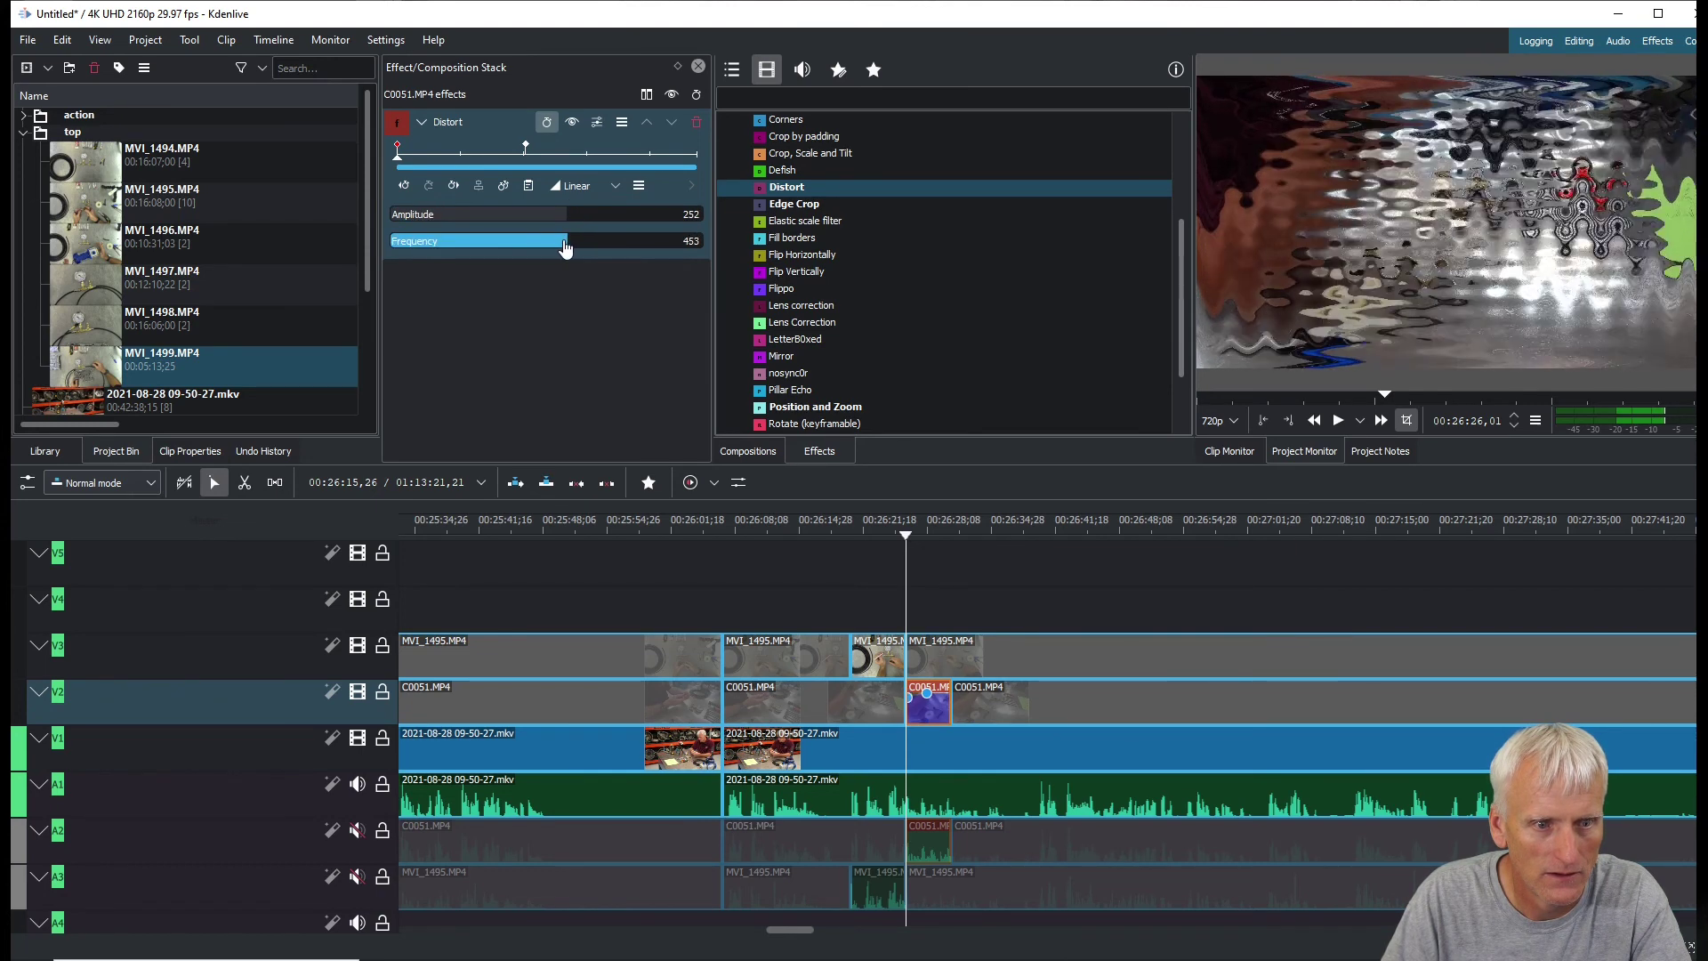
left_click(831, 529)
left_click(888, 525)
key("space")
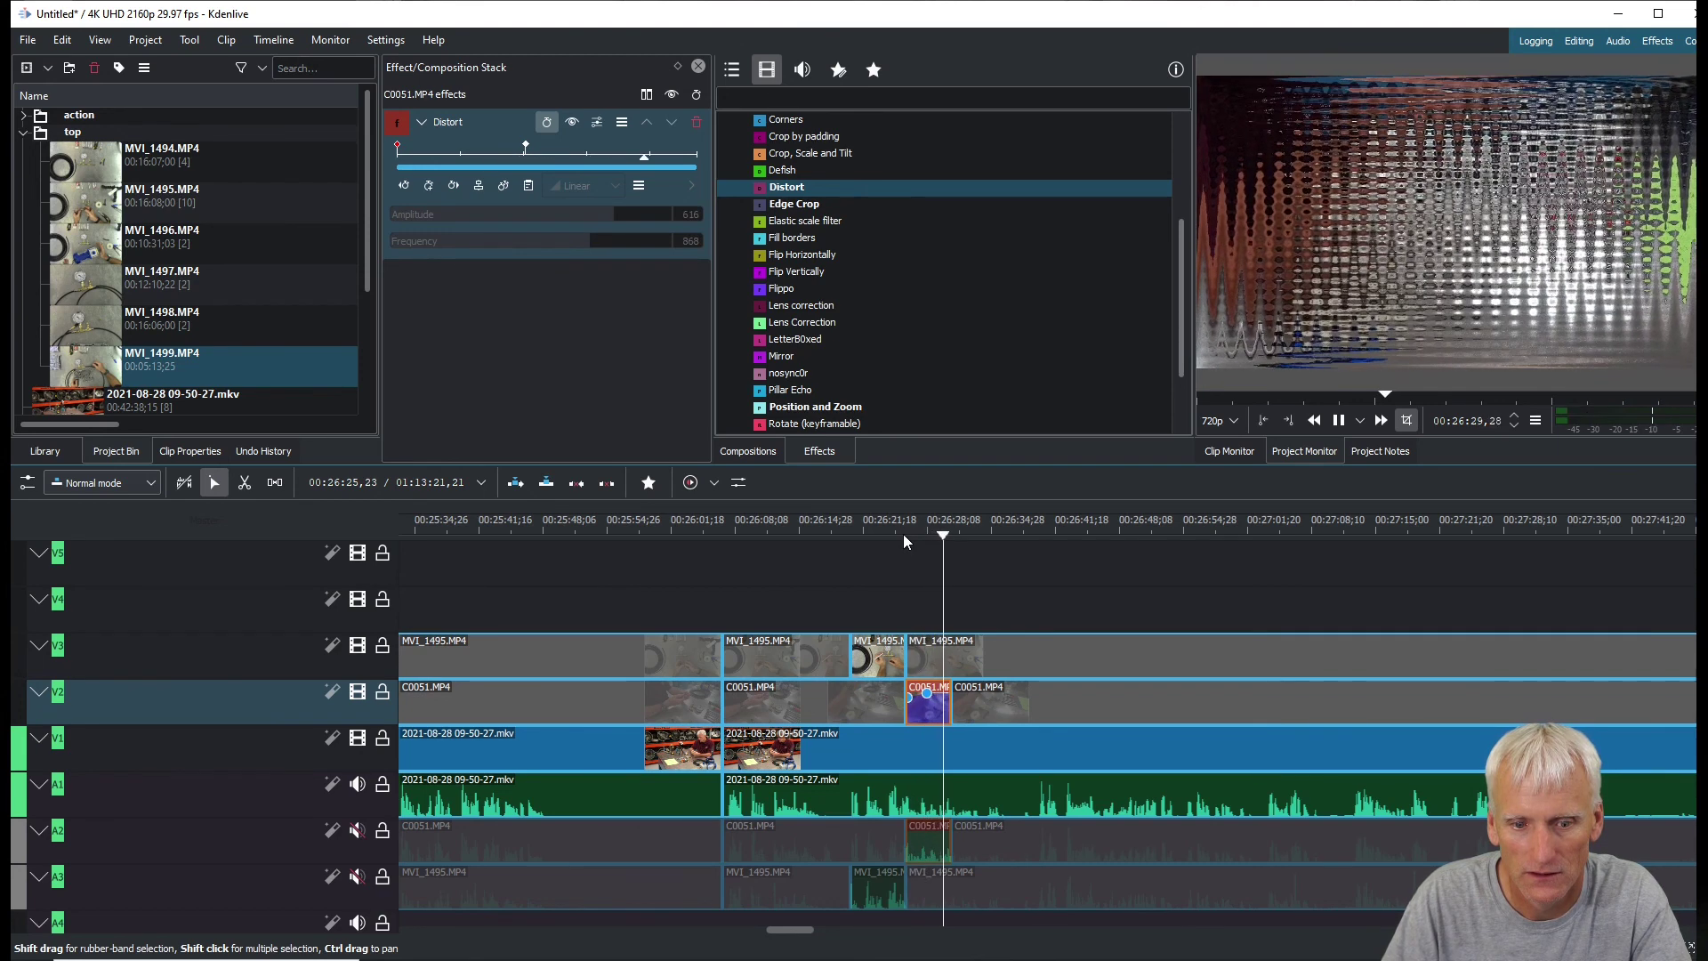
key("space")
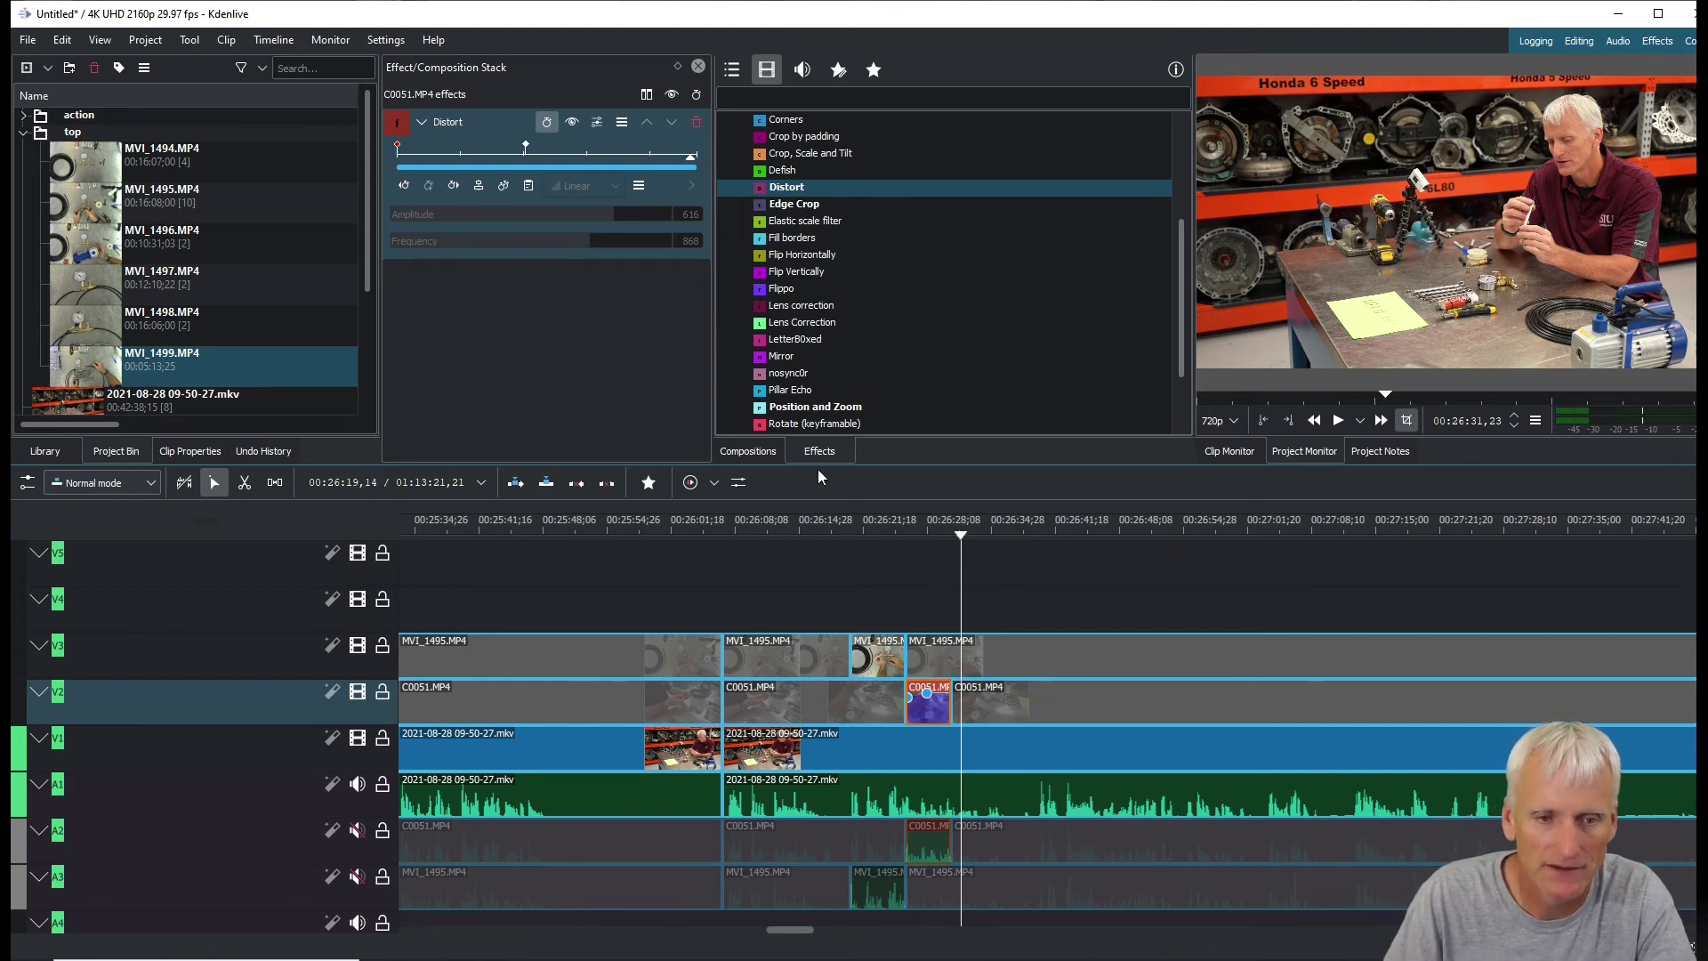
Enable the C0051.MP4 clip that follows the distorted one on V2 and preview it from 00:26:31,23
left_click(867, 663)
left_click(927, 699)
left_click(879, 662)
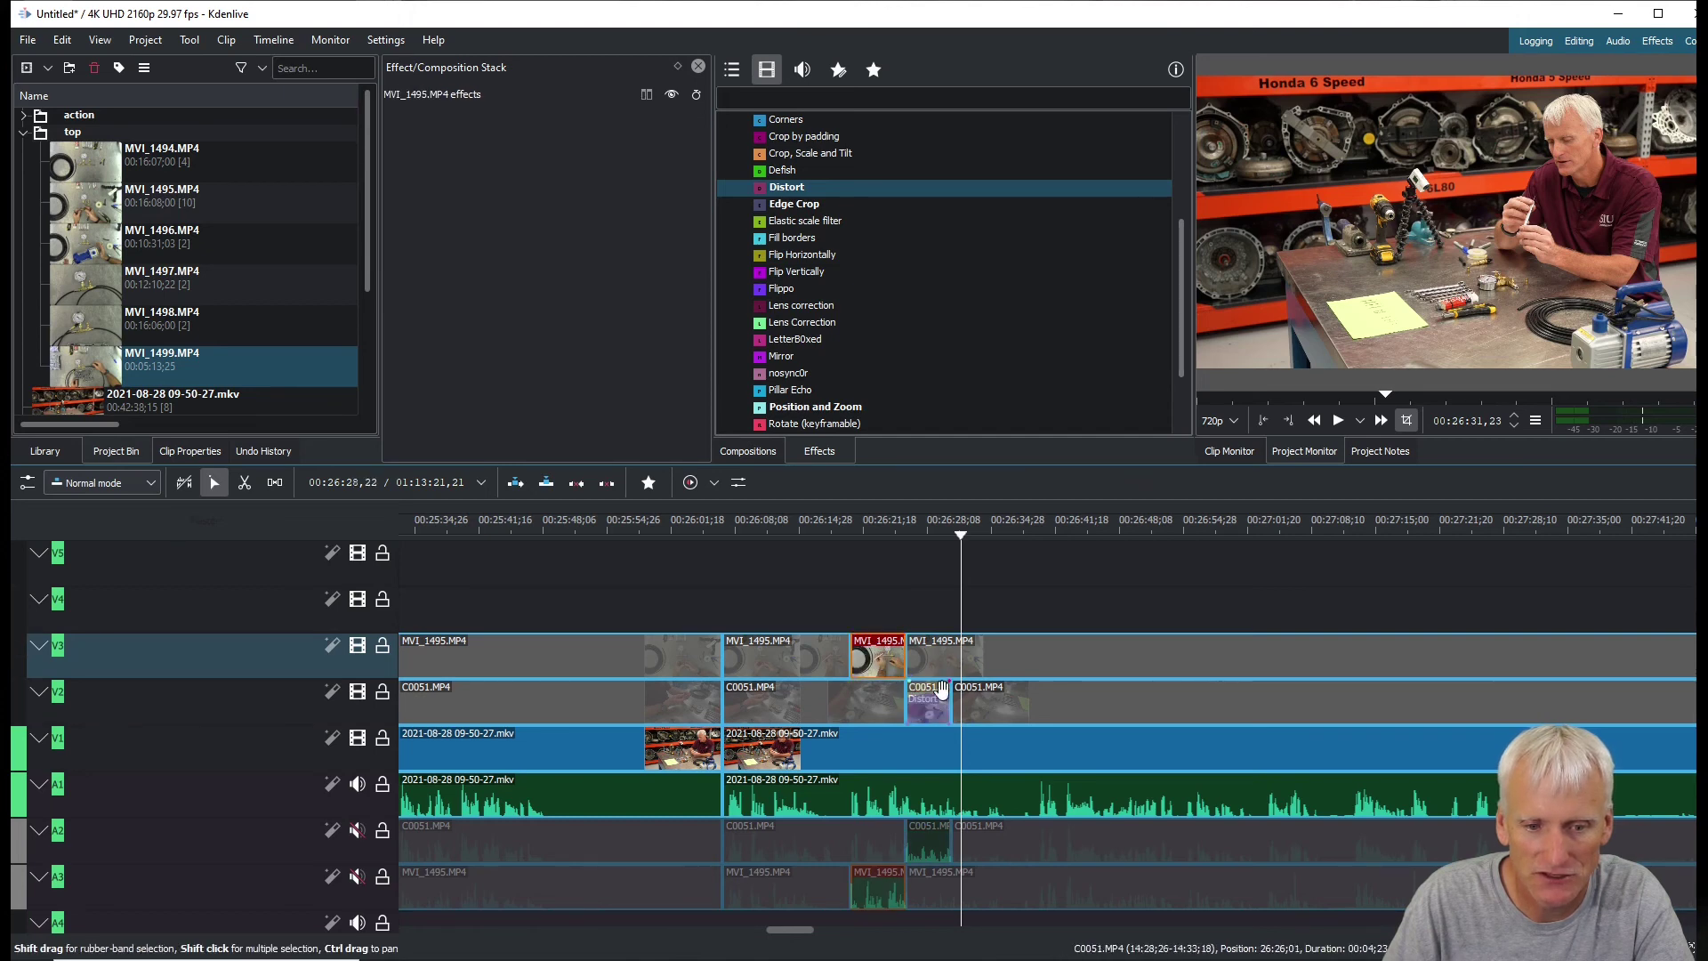
right_click(994, 697)
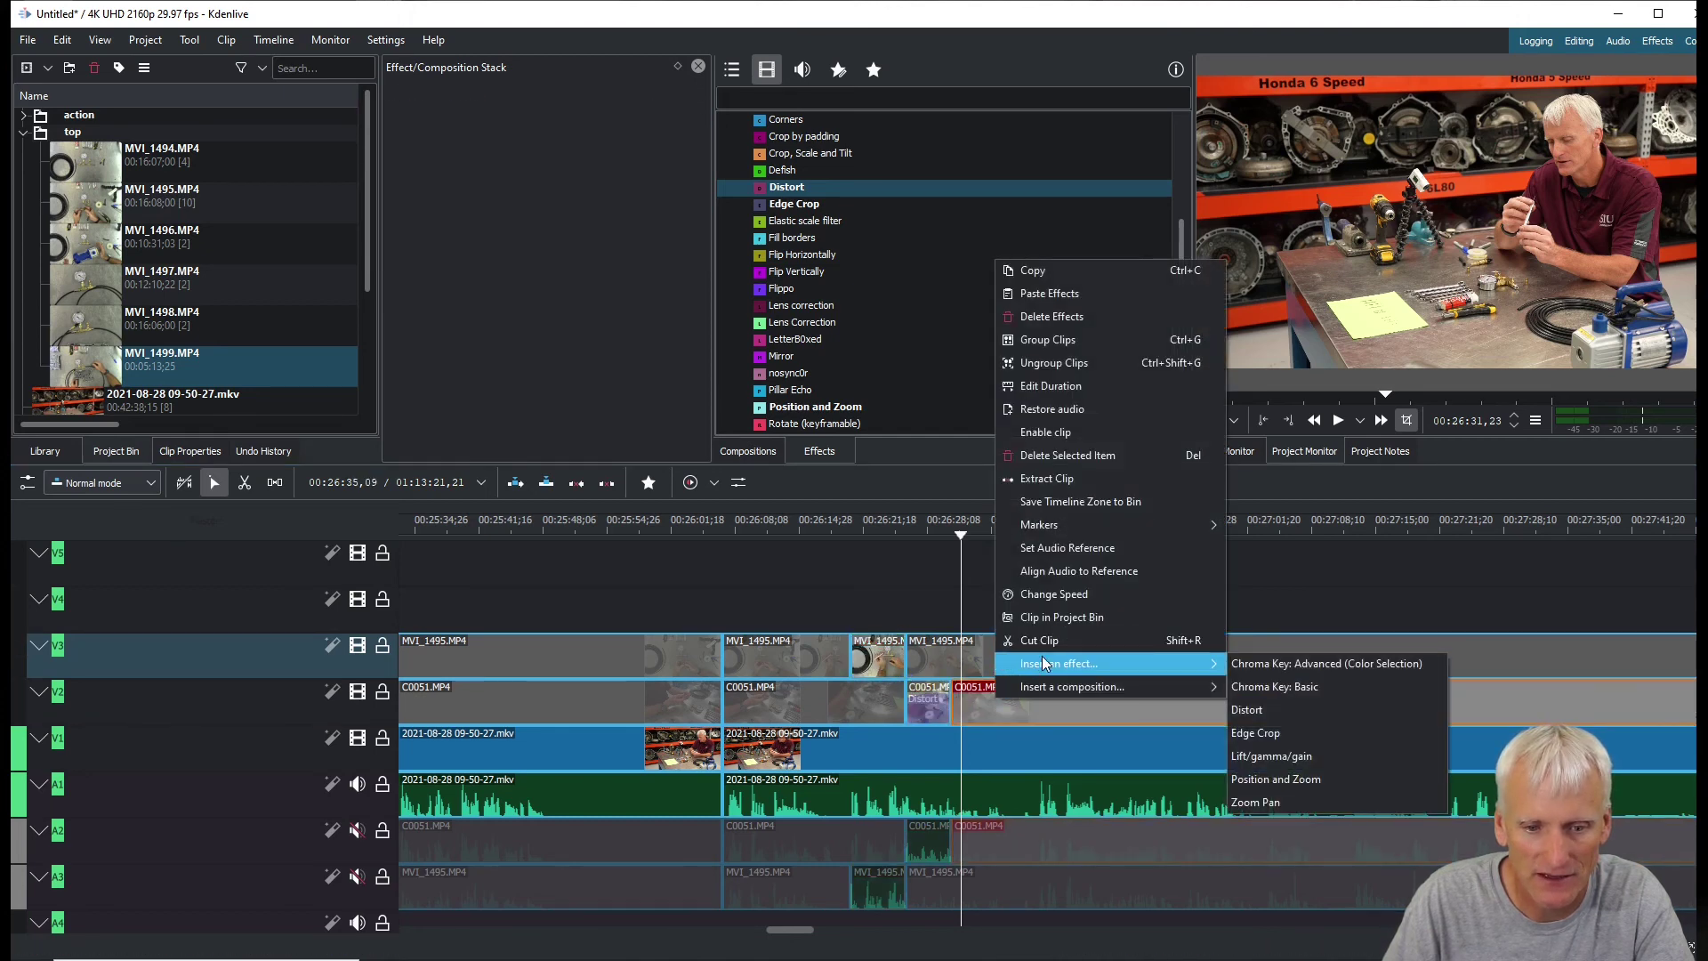
left_click(1044, 456)
key("space")
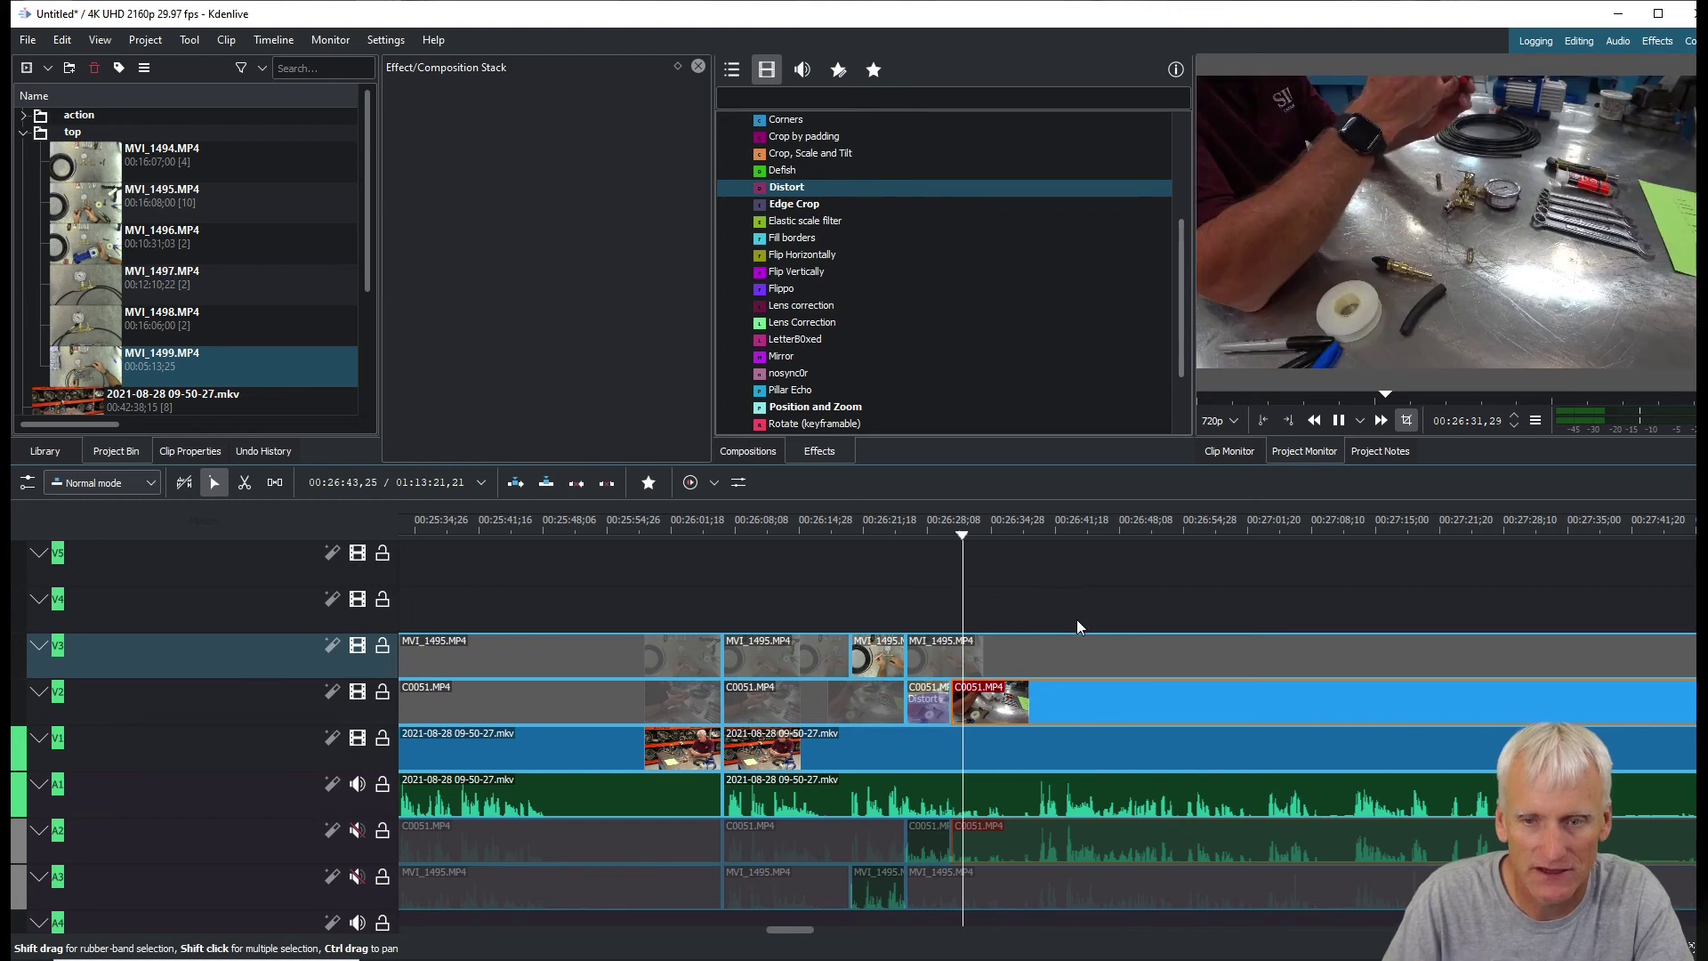
key("space")
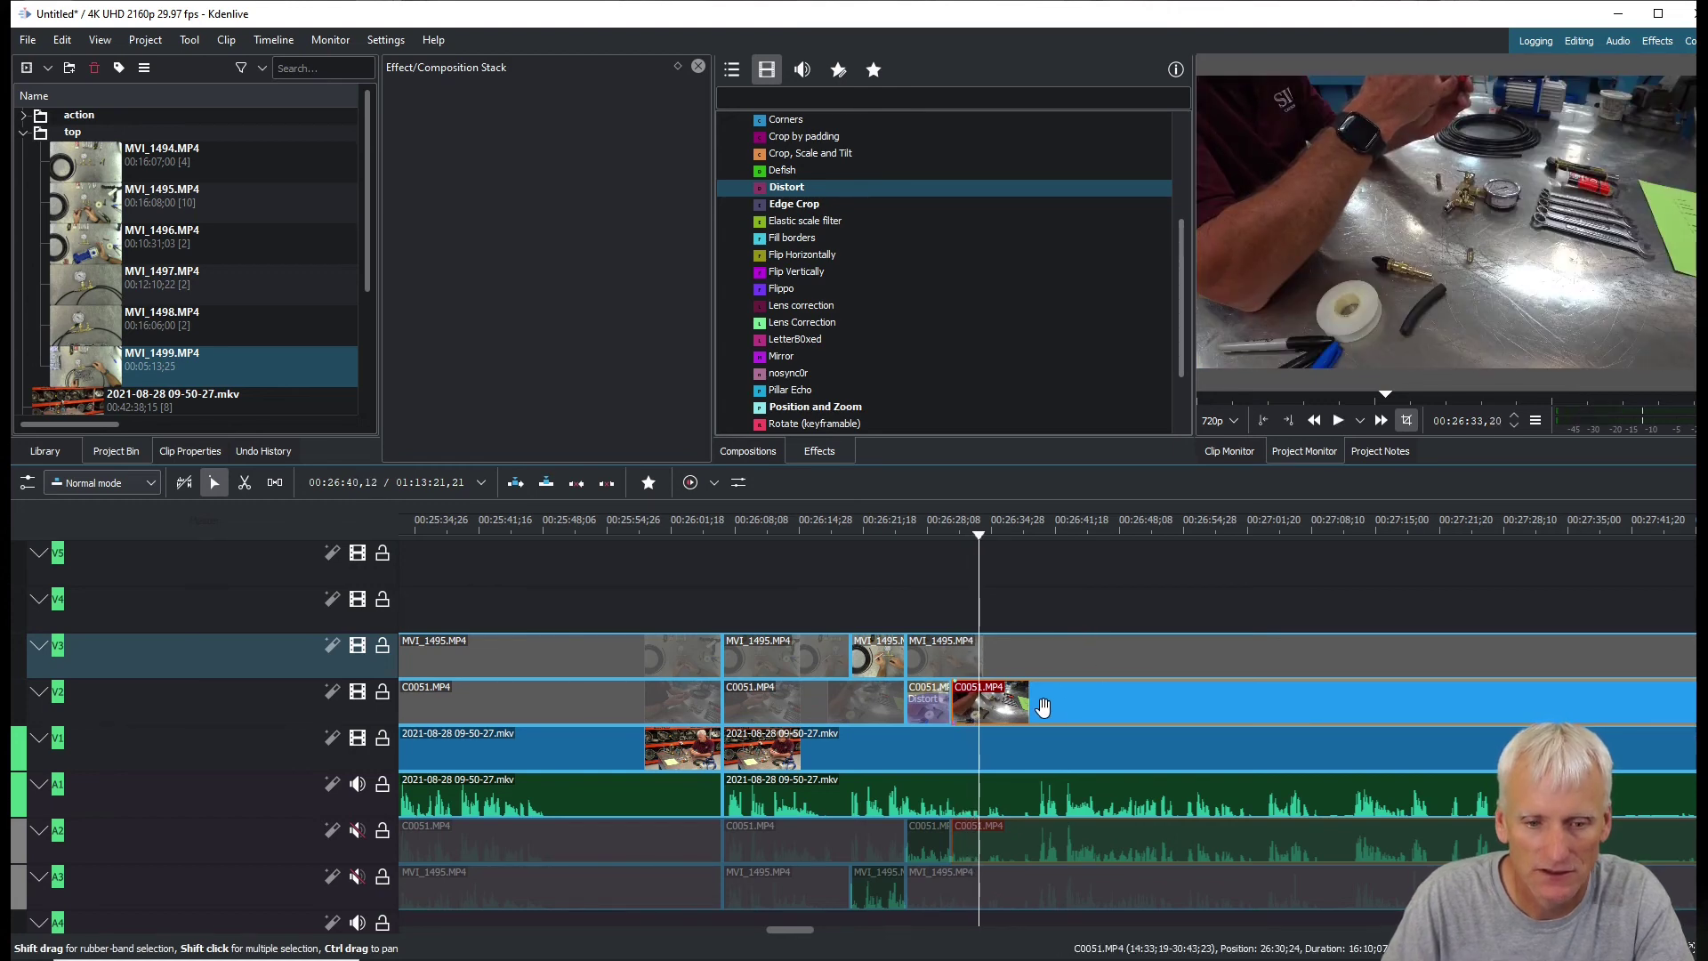
Show the MVI_1497.MP4 bin clip in the clip monitor and look over the multi-camera timeline back to its beginning
left_click(932, 703)
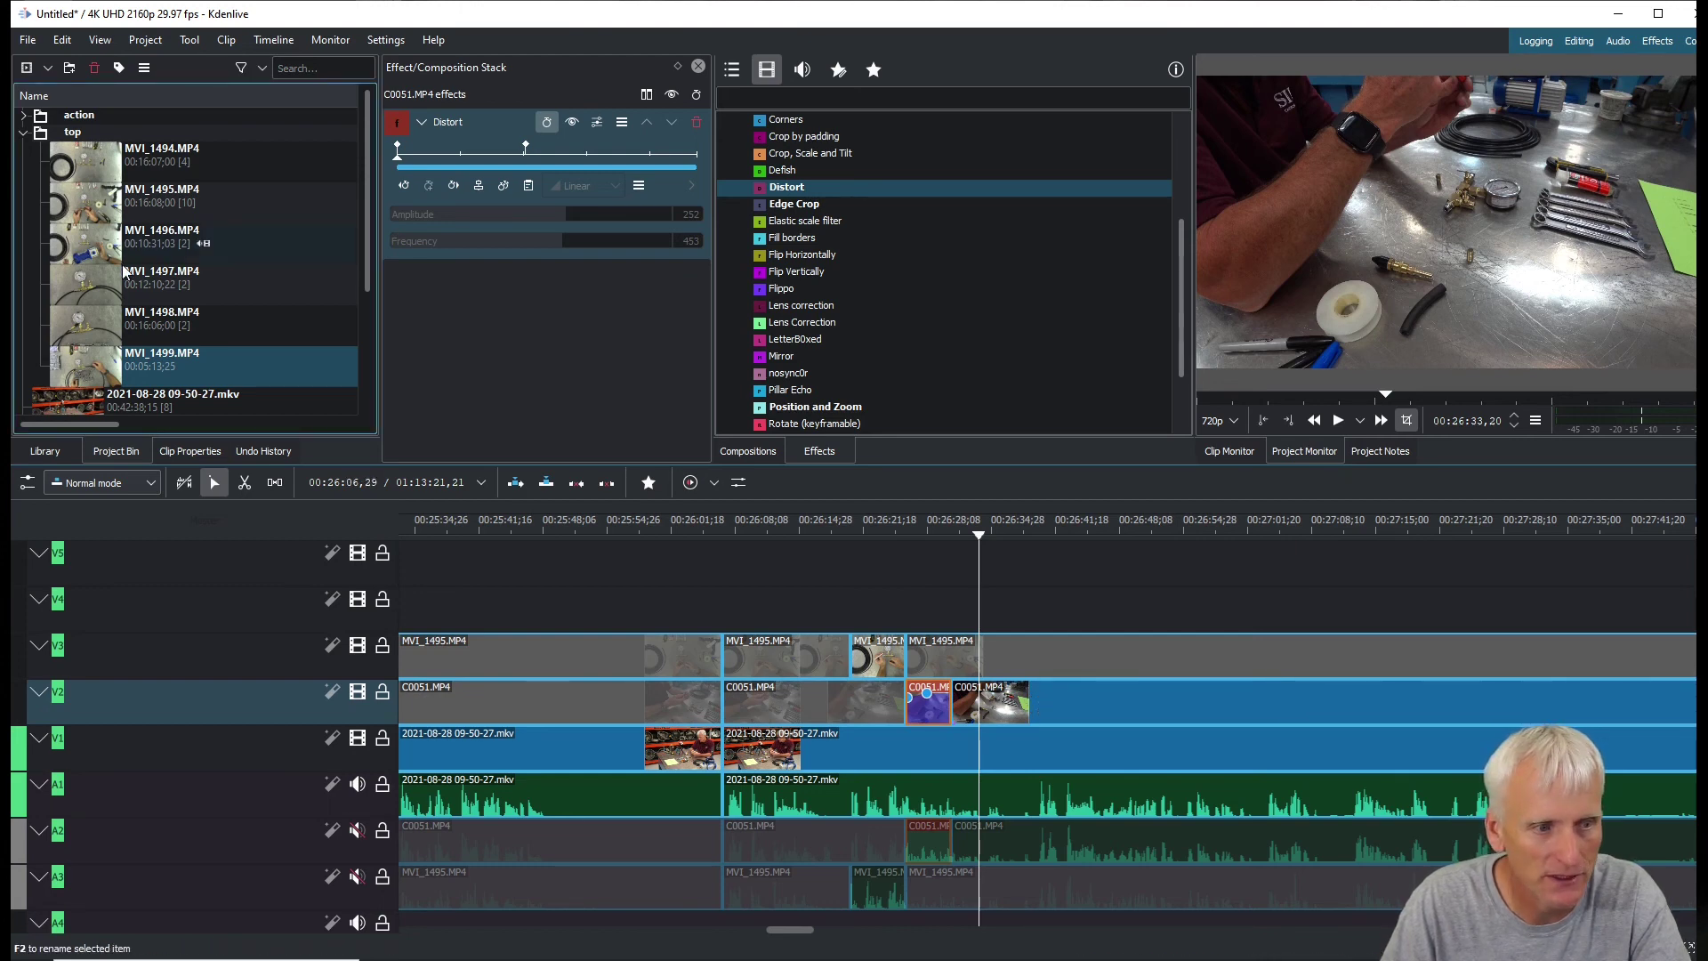
left_click(97, 278)
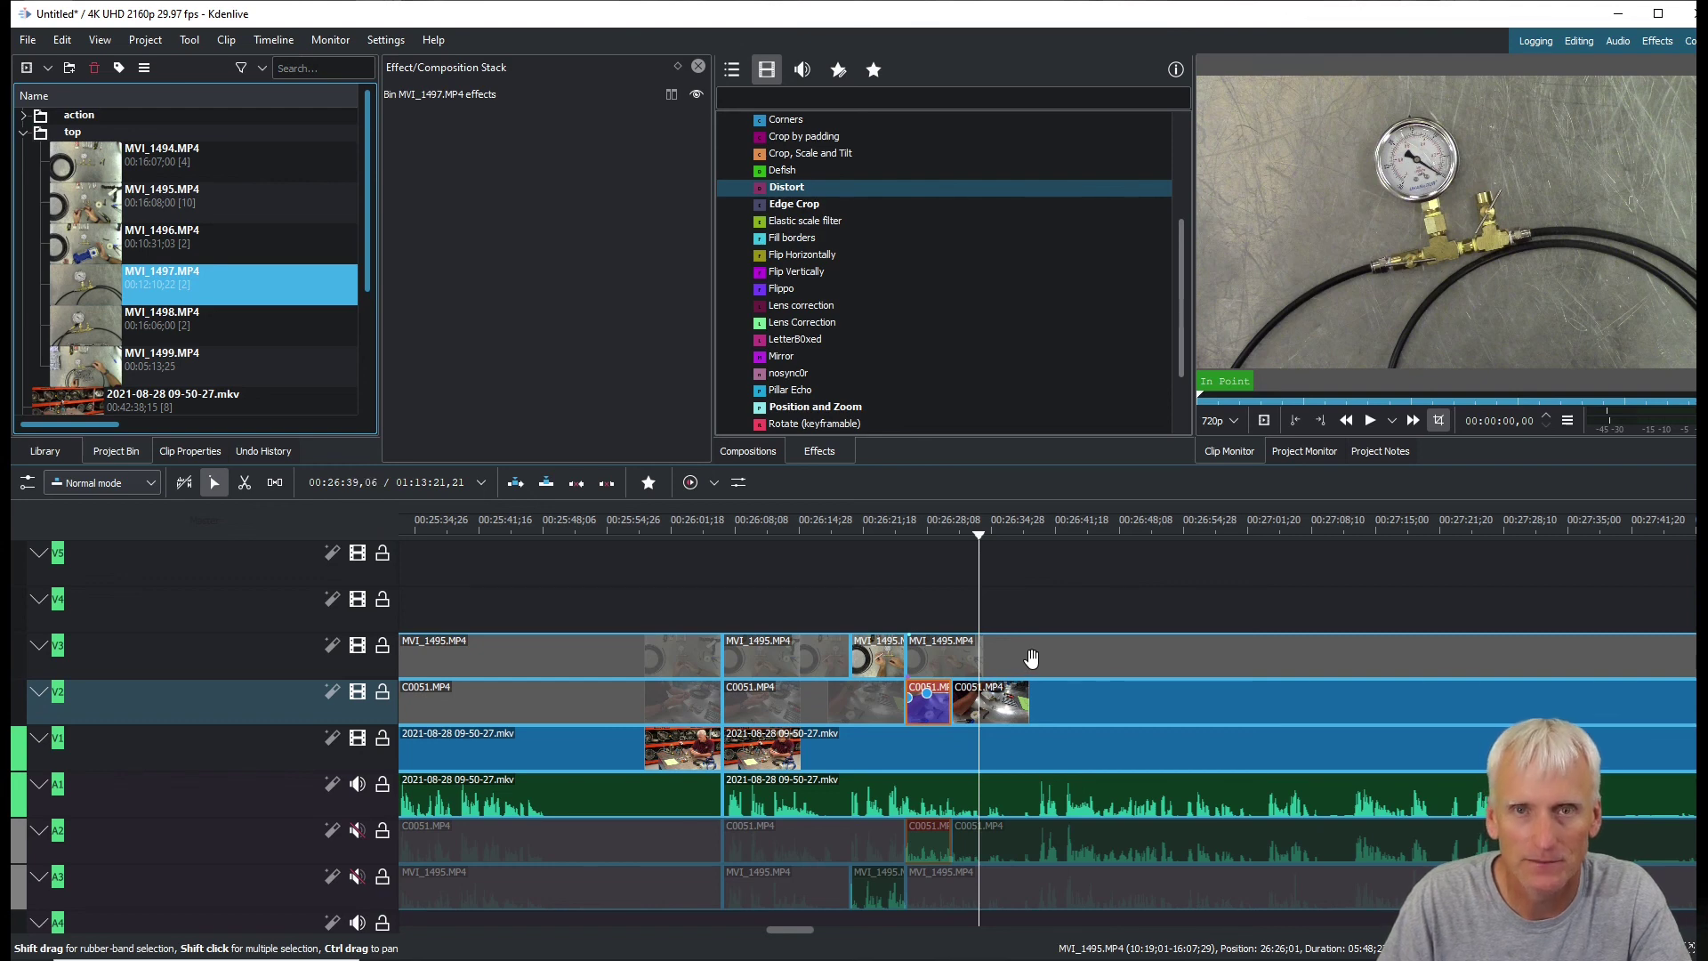
scroll(1038, 657, "up", 10)
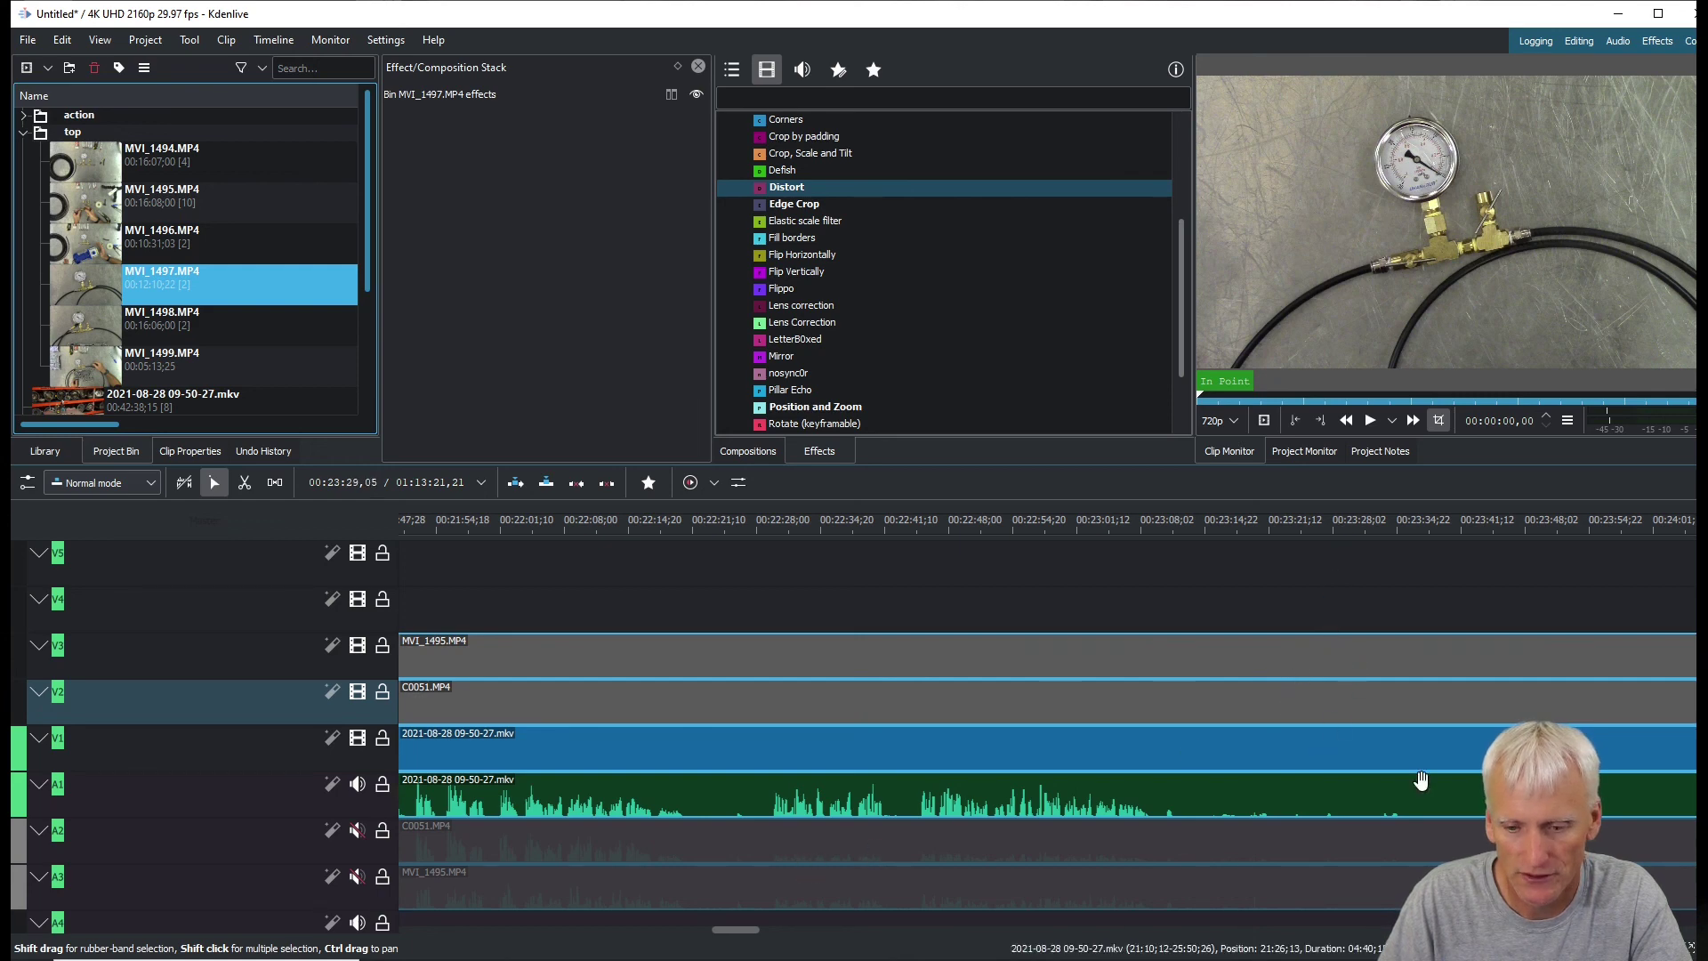
scroll(1327, 658, "down", 3)
scroll(842, 621, "down", 5)
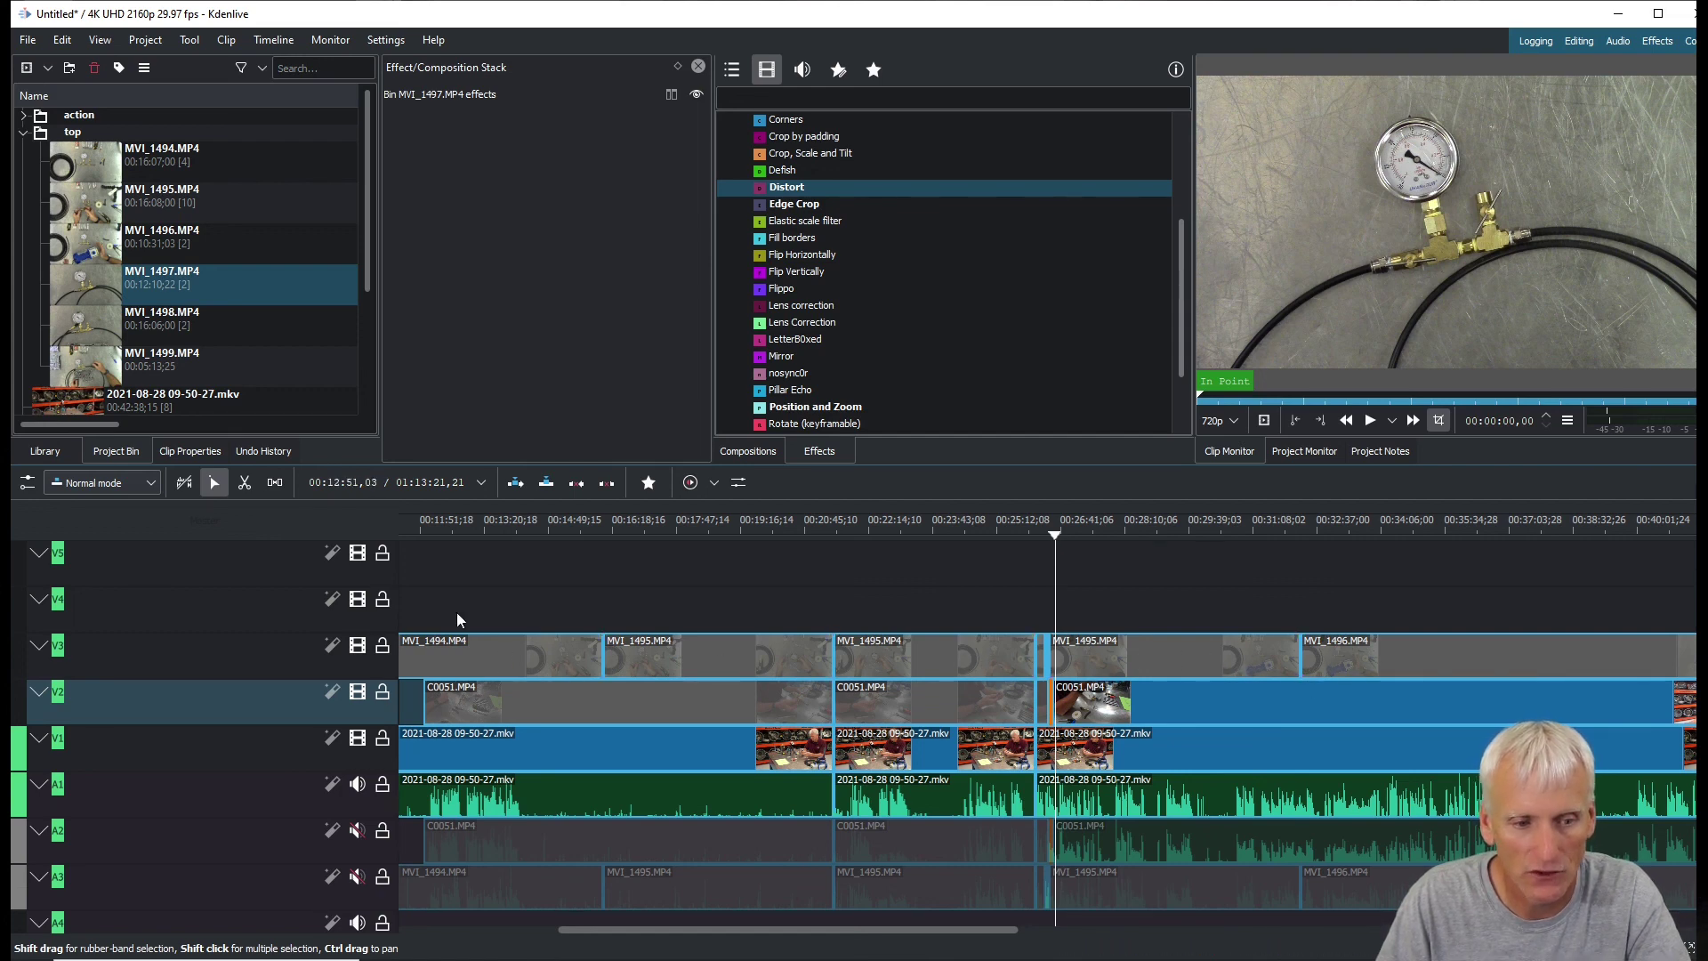
scroll(467, 604, "left", 5)
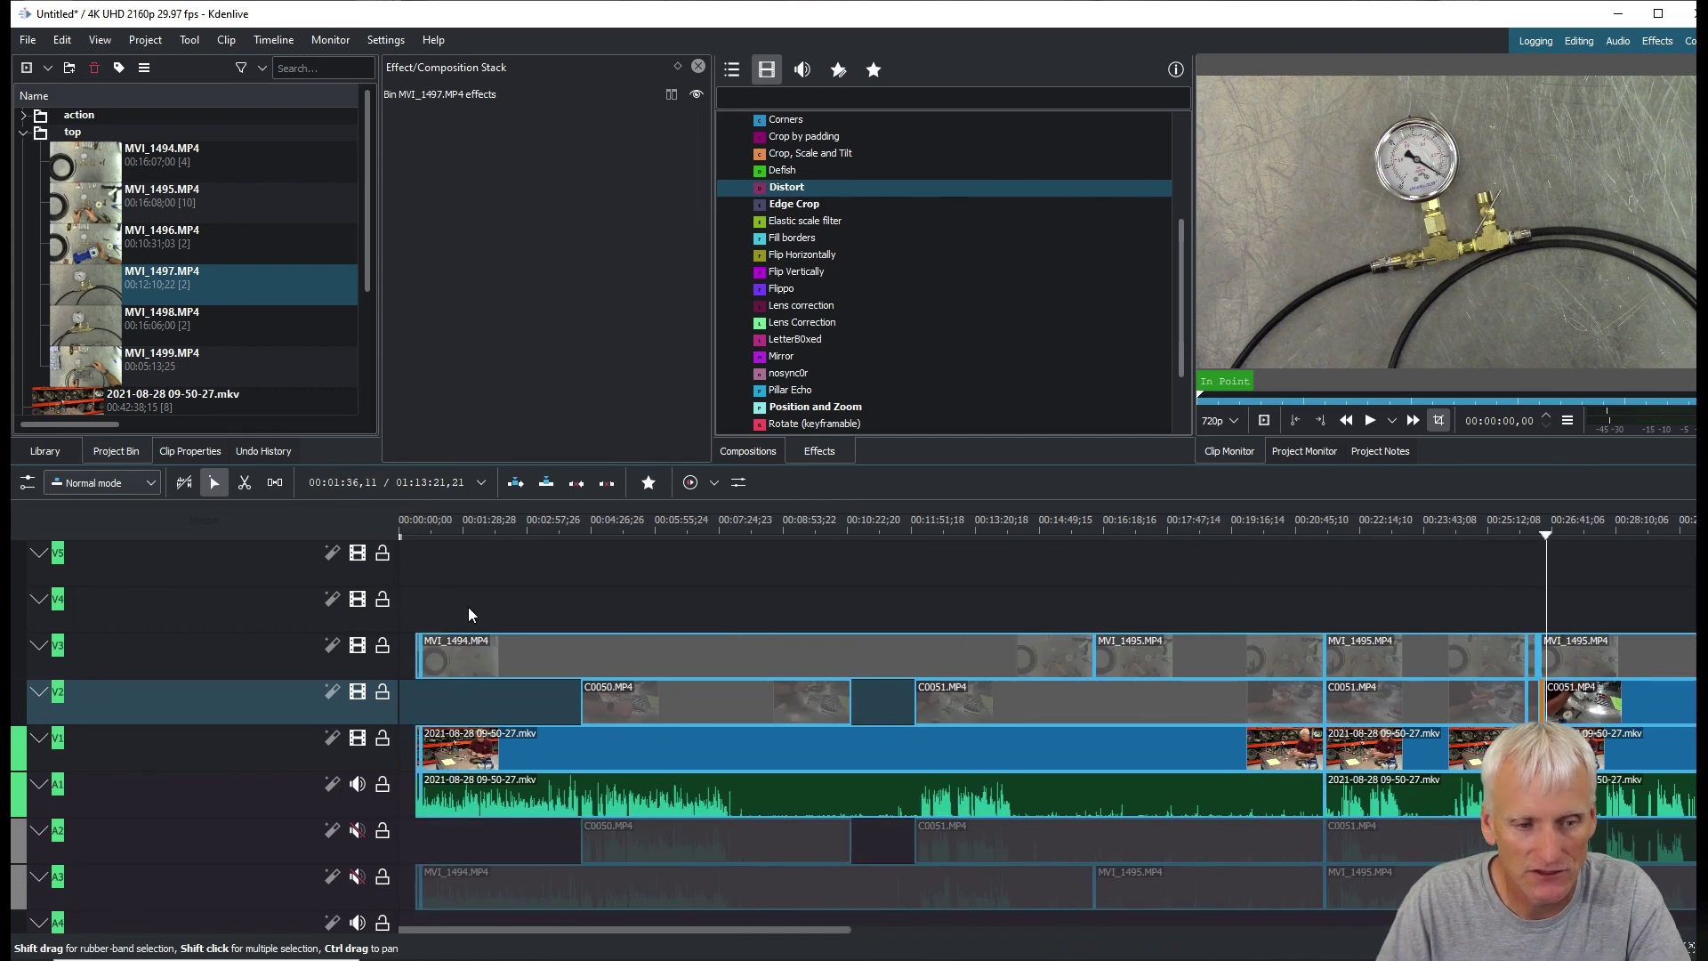